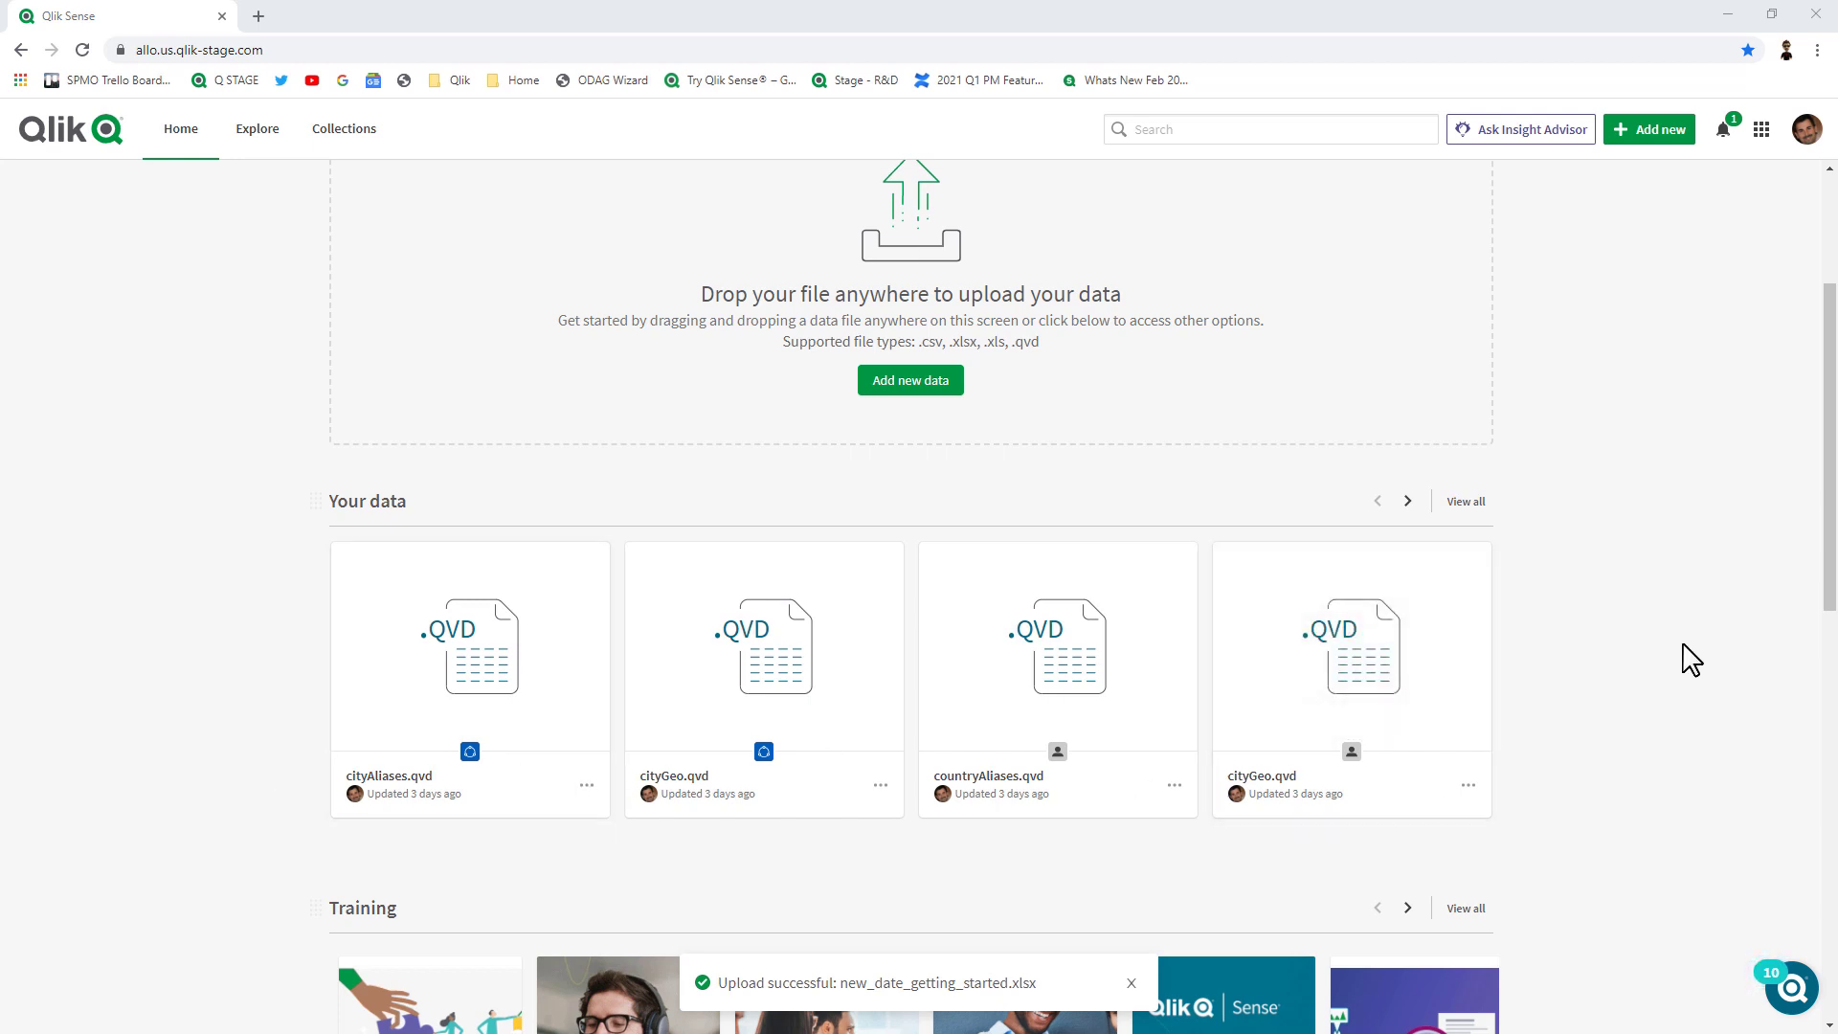
- Upload the data file new_date_getting_started.xlsx from the local Data folder into RetroGaming Space
click(1653, 131)
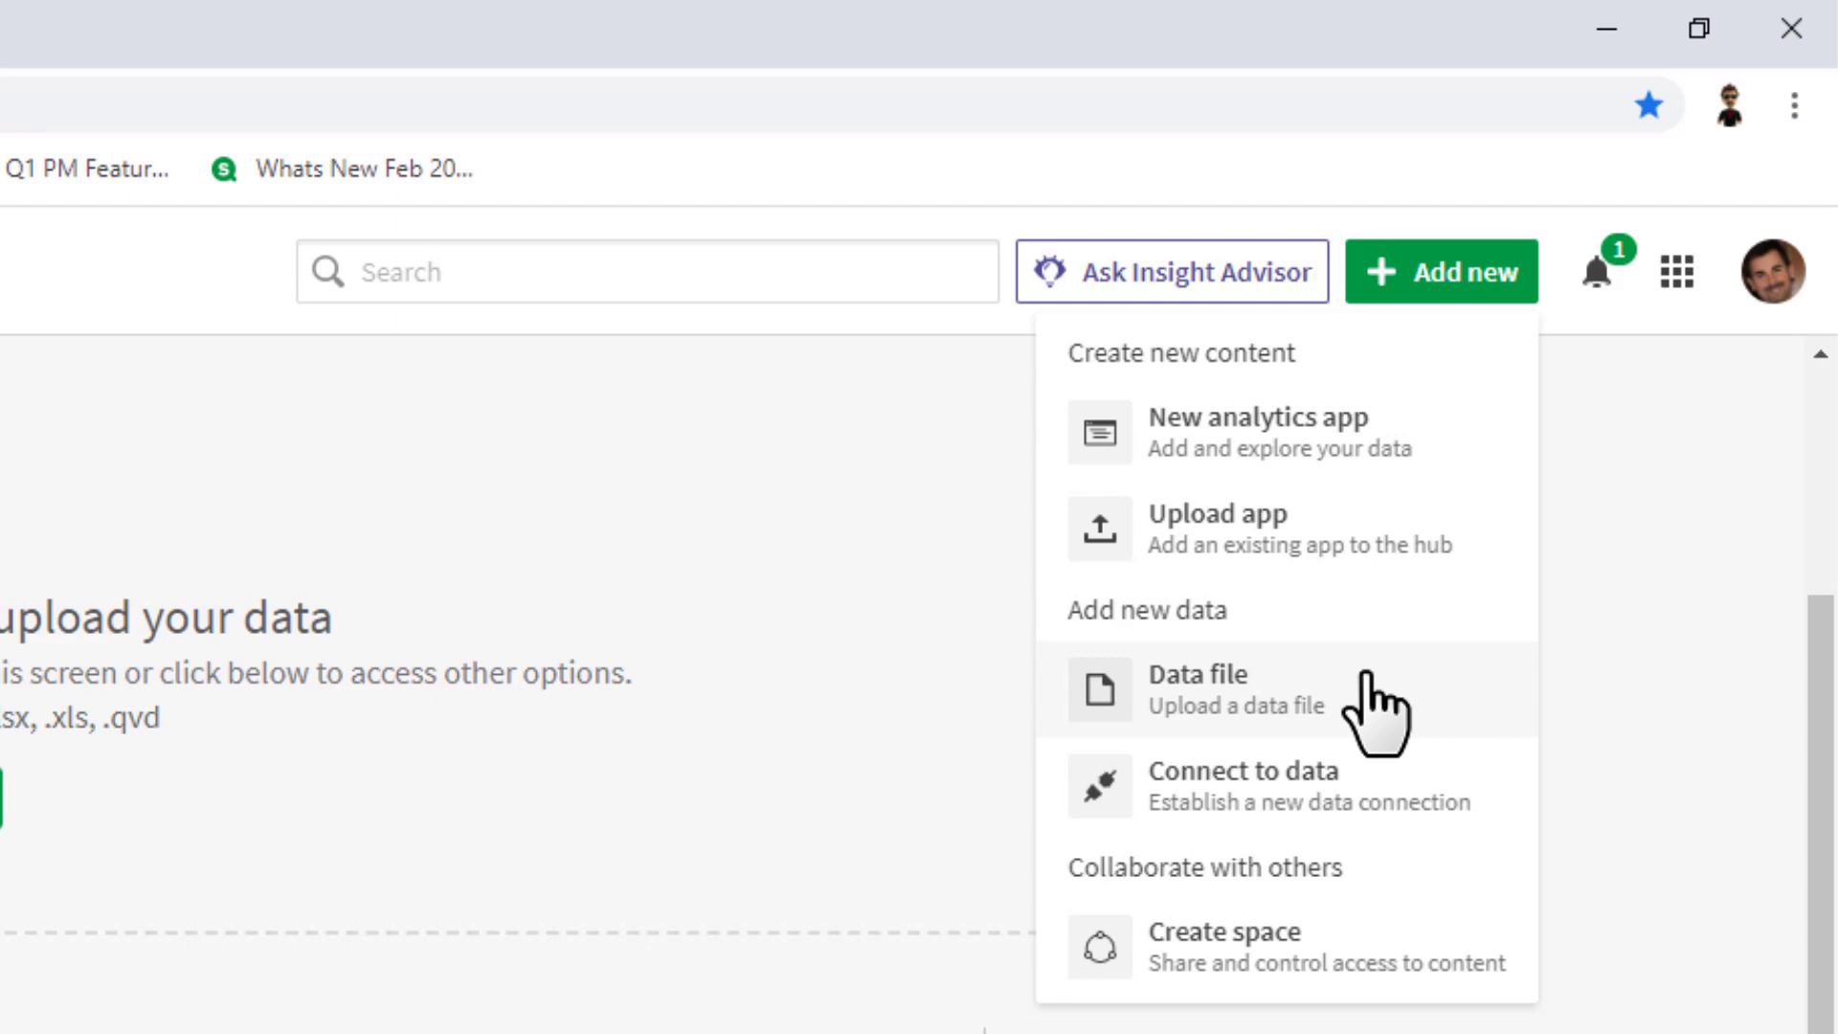
click(1367, 678)
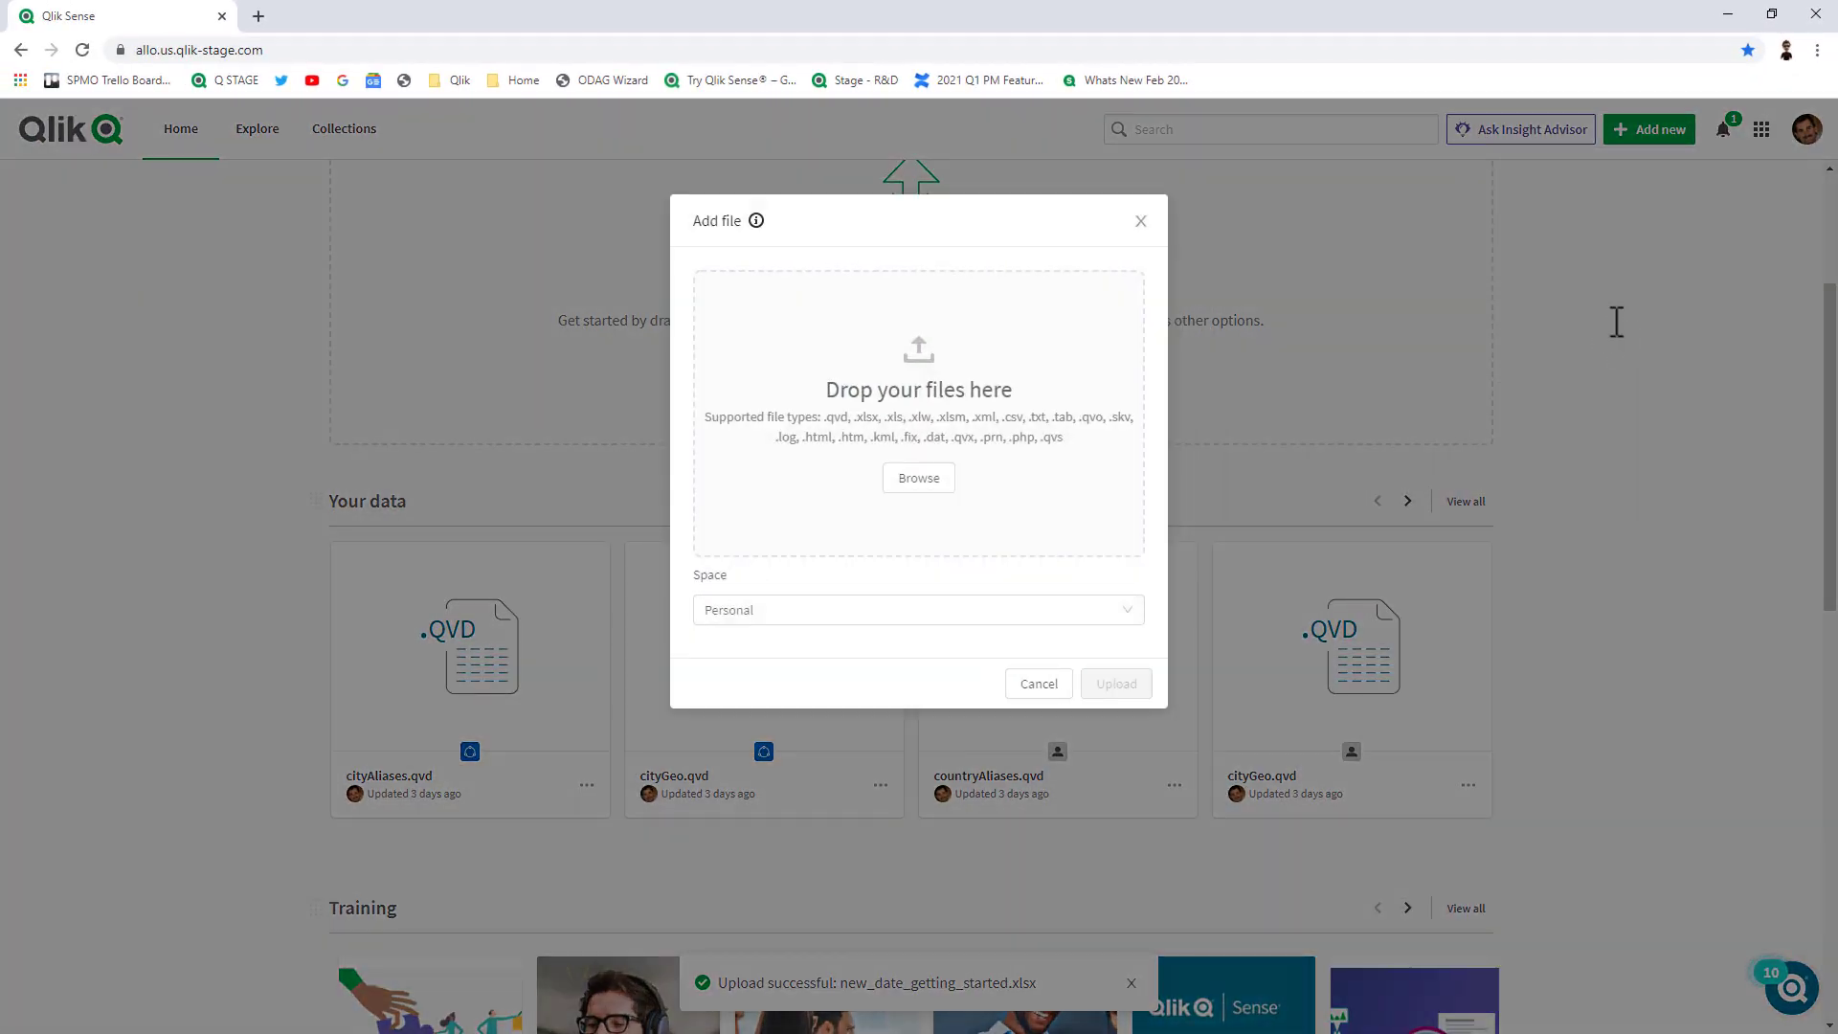
click(951, 482)
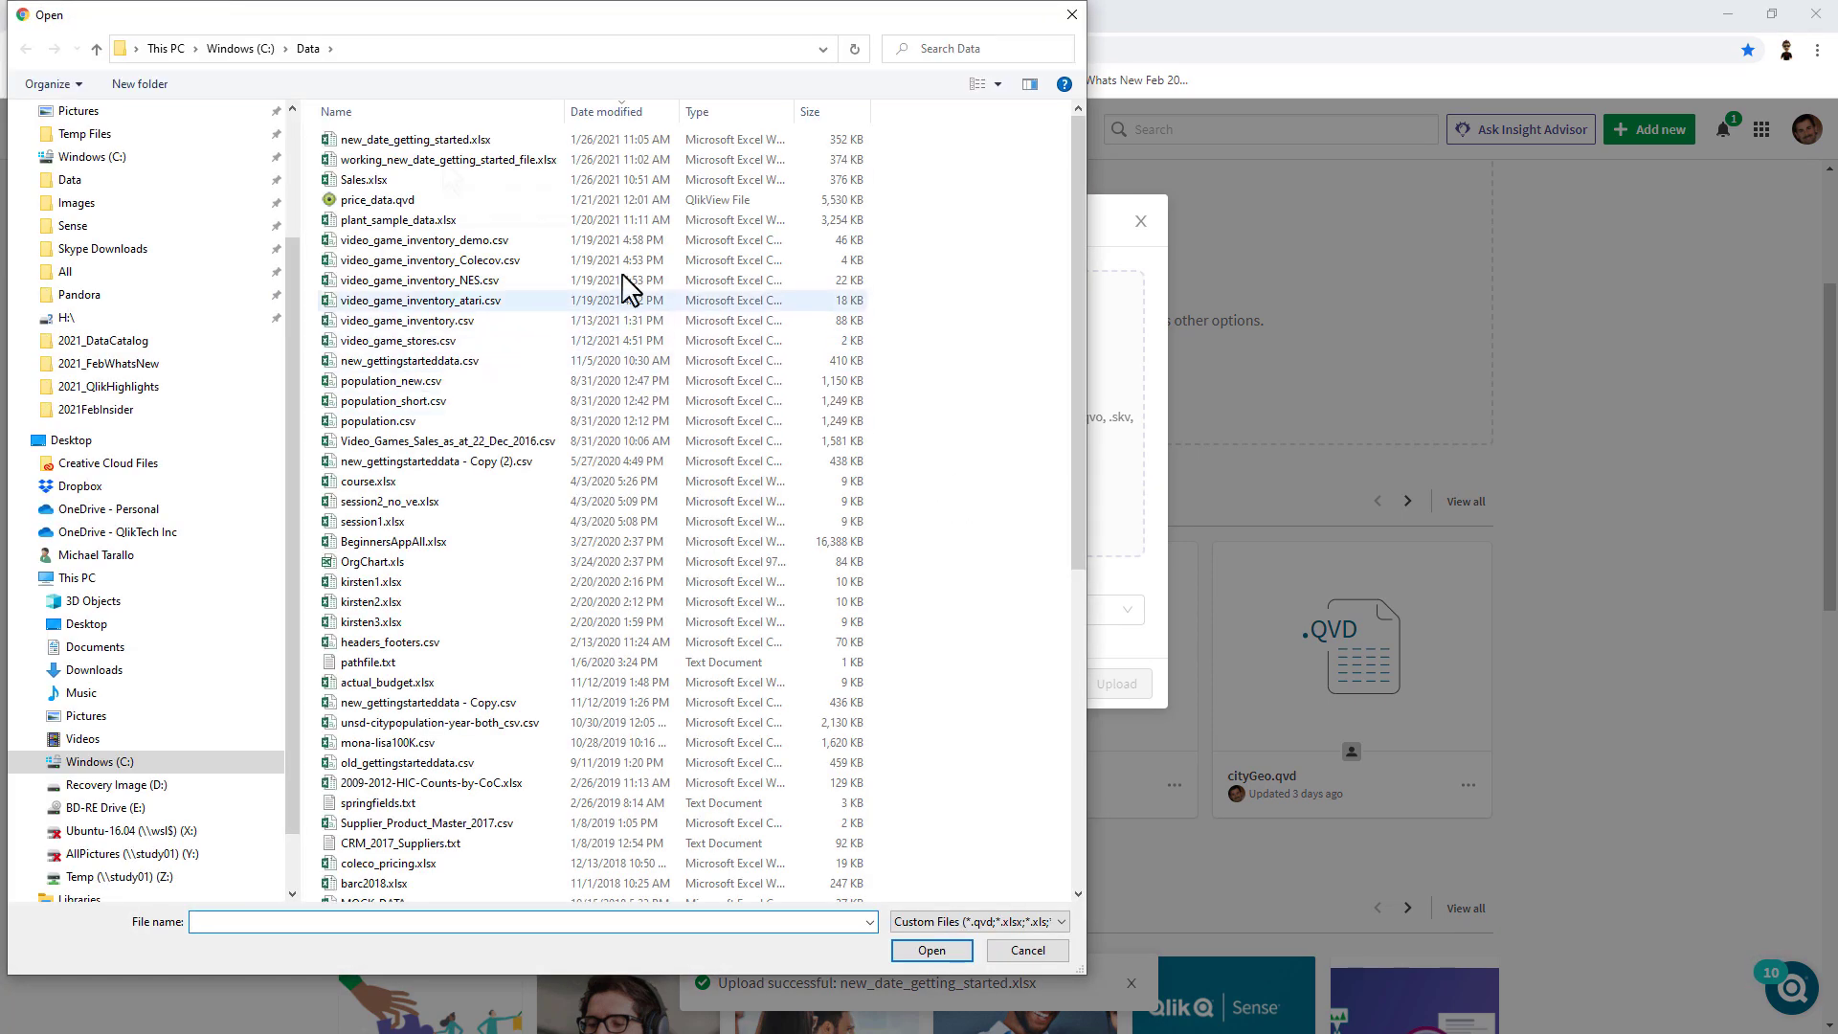
click(440, 142)
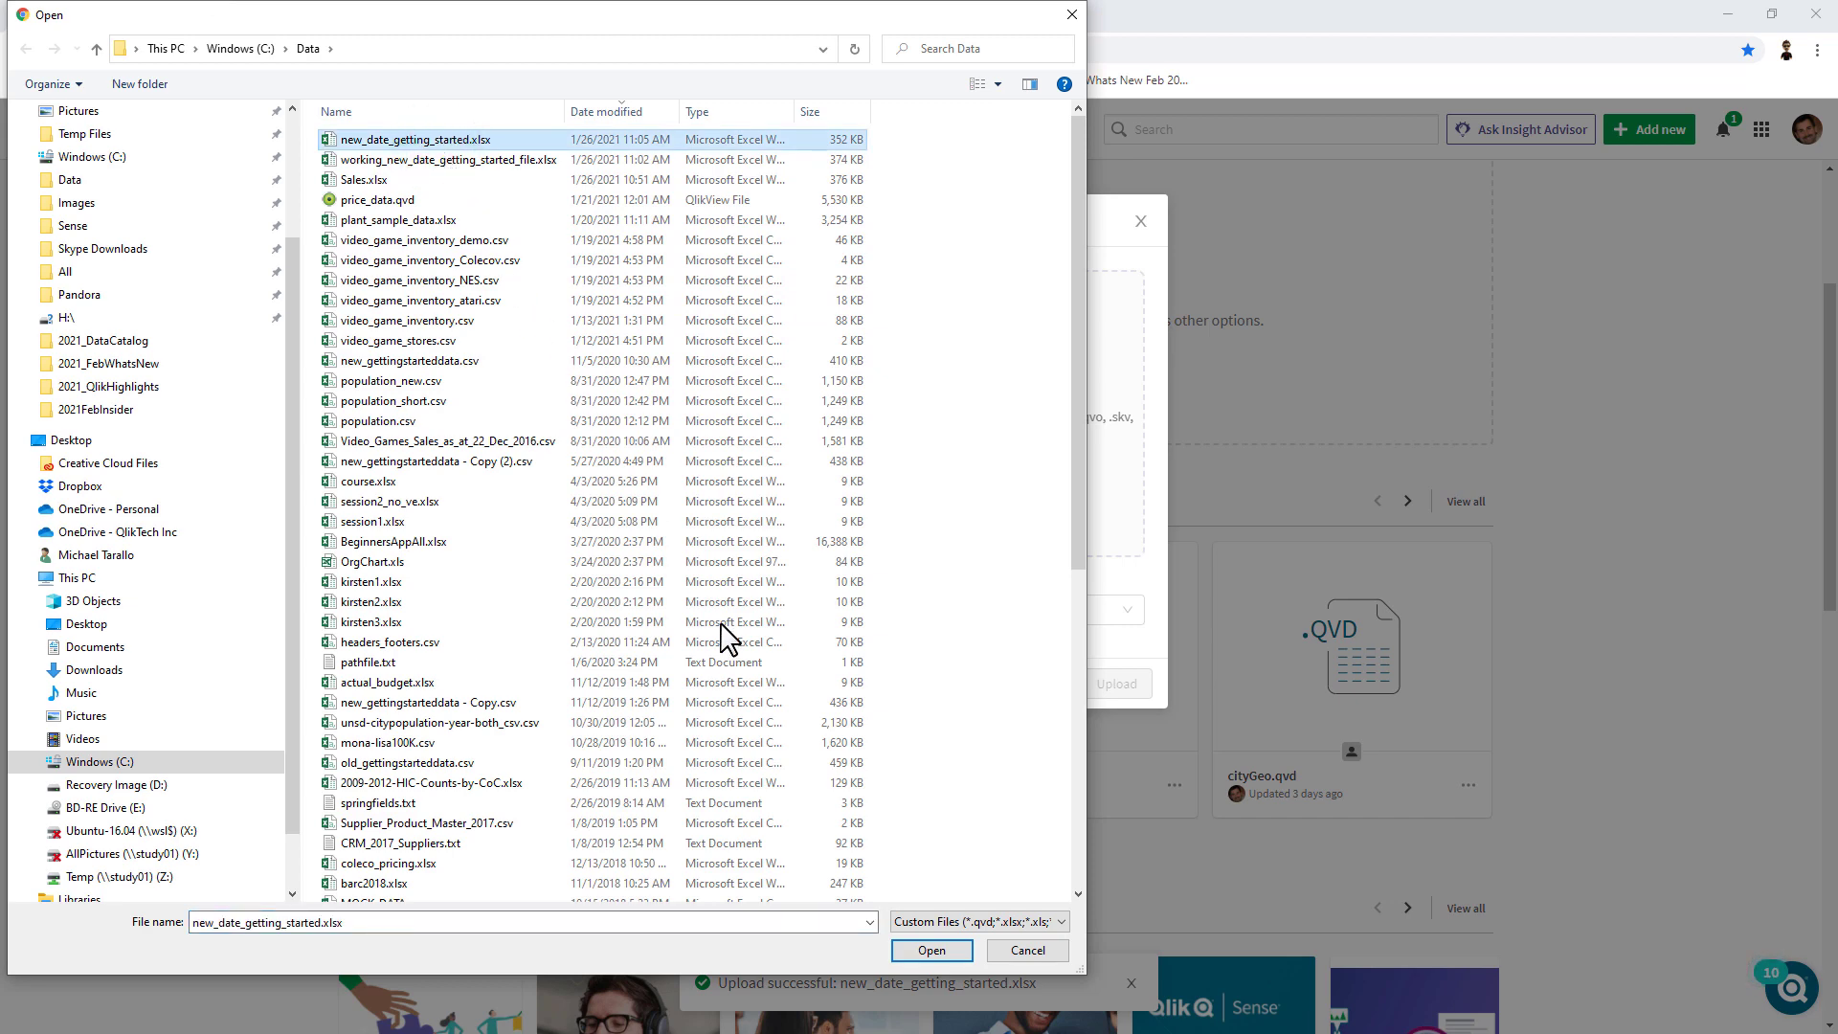
click(914, 948)
click(1130, 469)
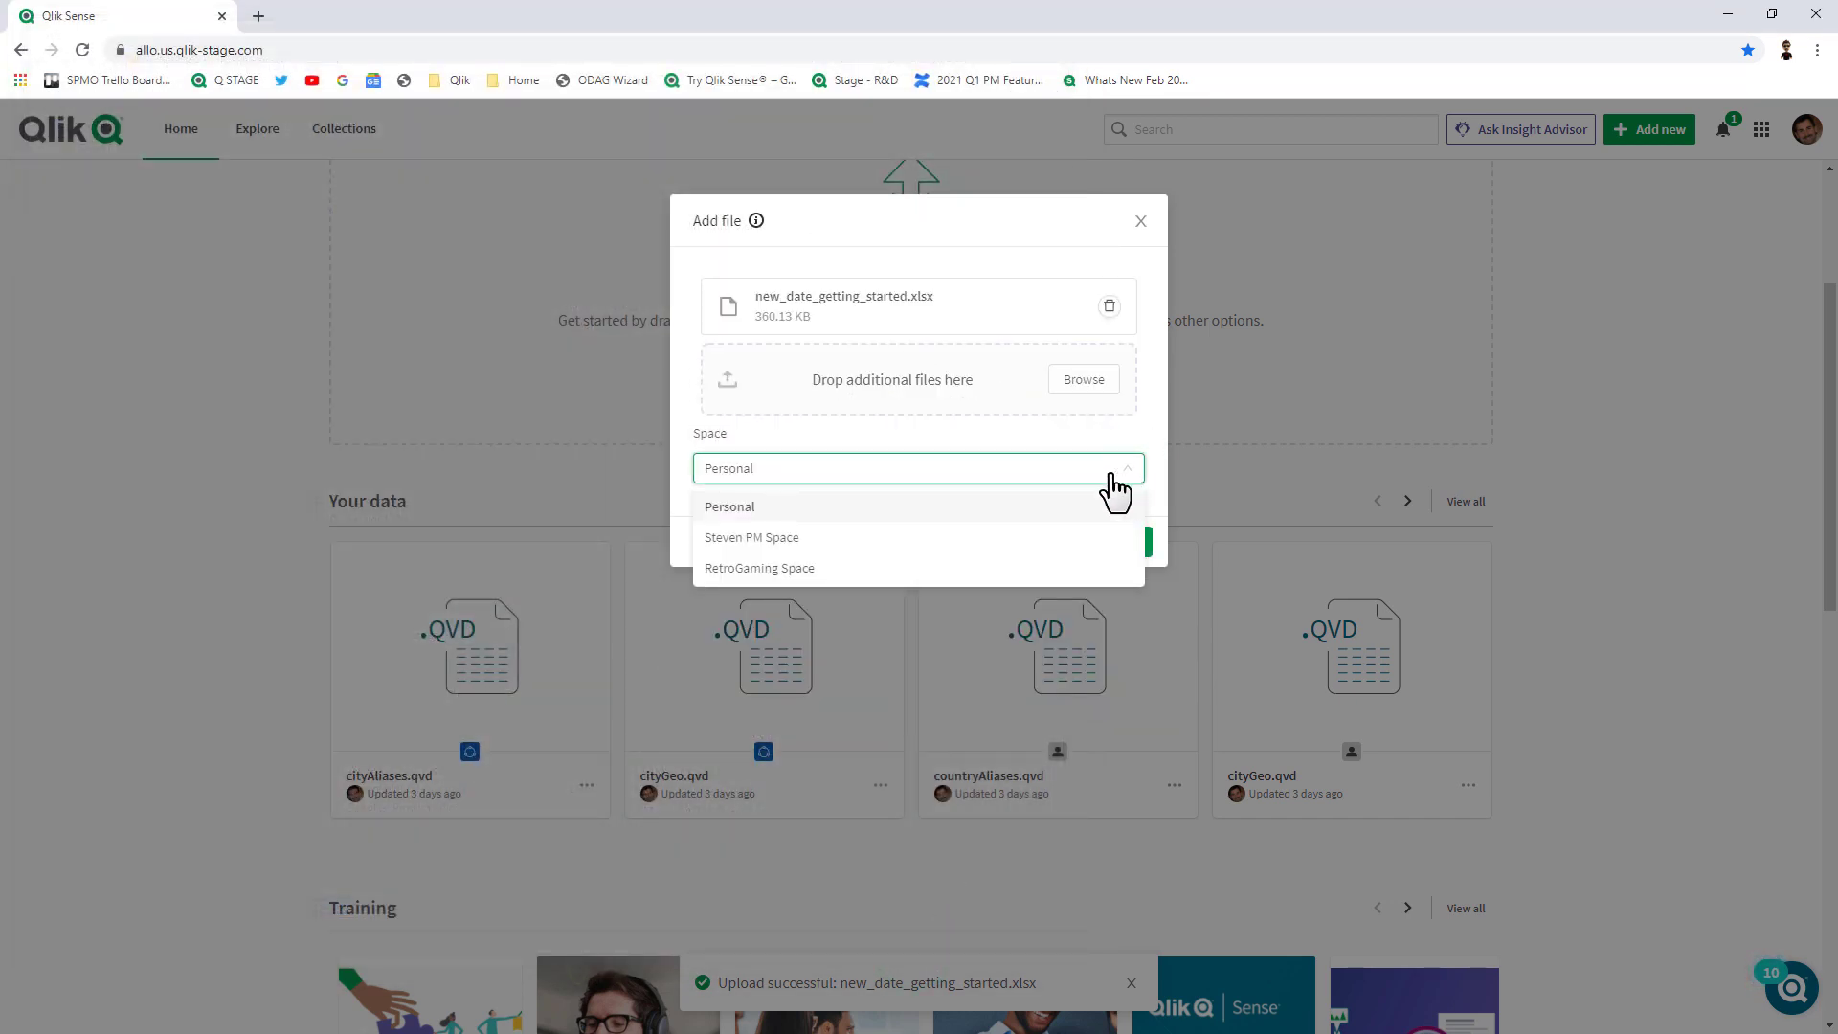
click(867, 568)
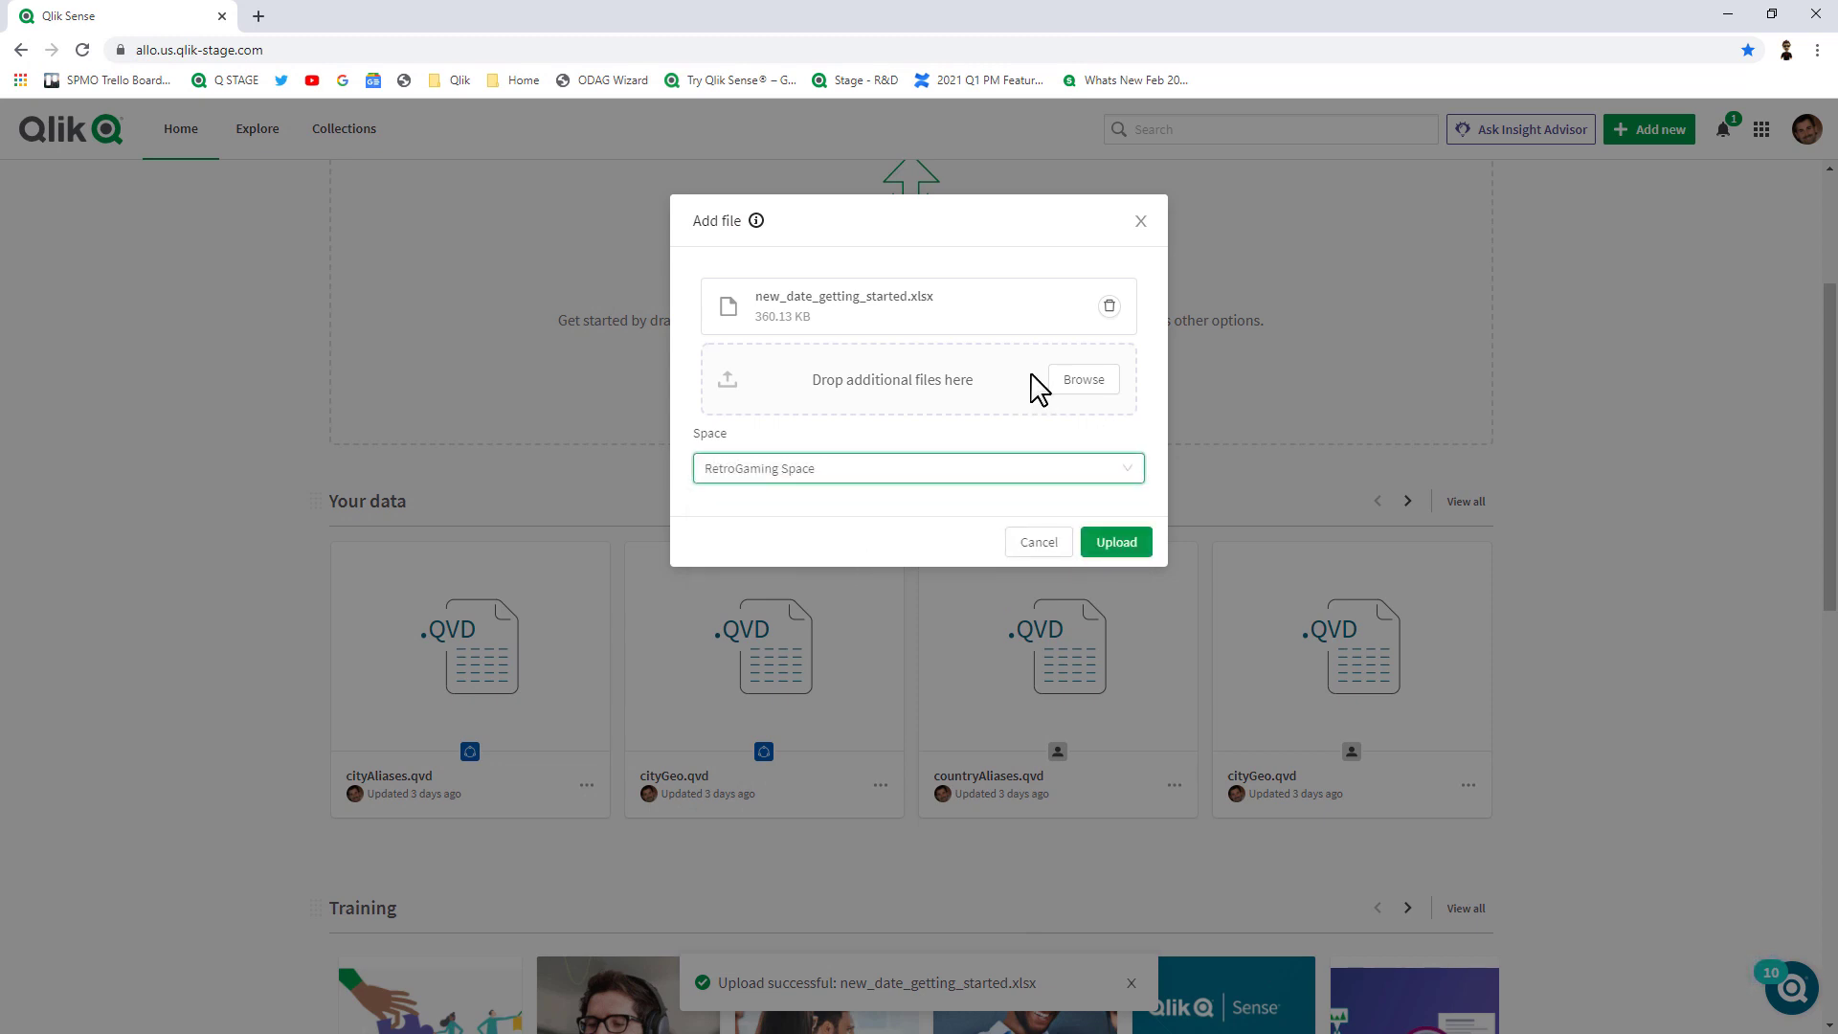
click(1115, 547)
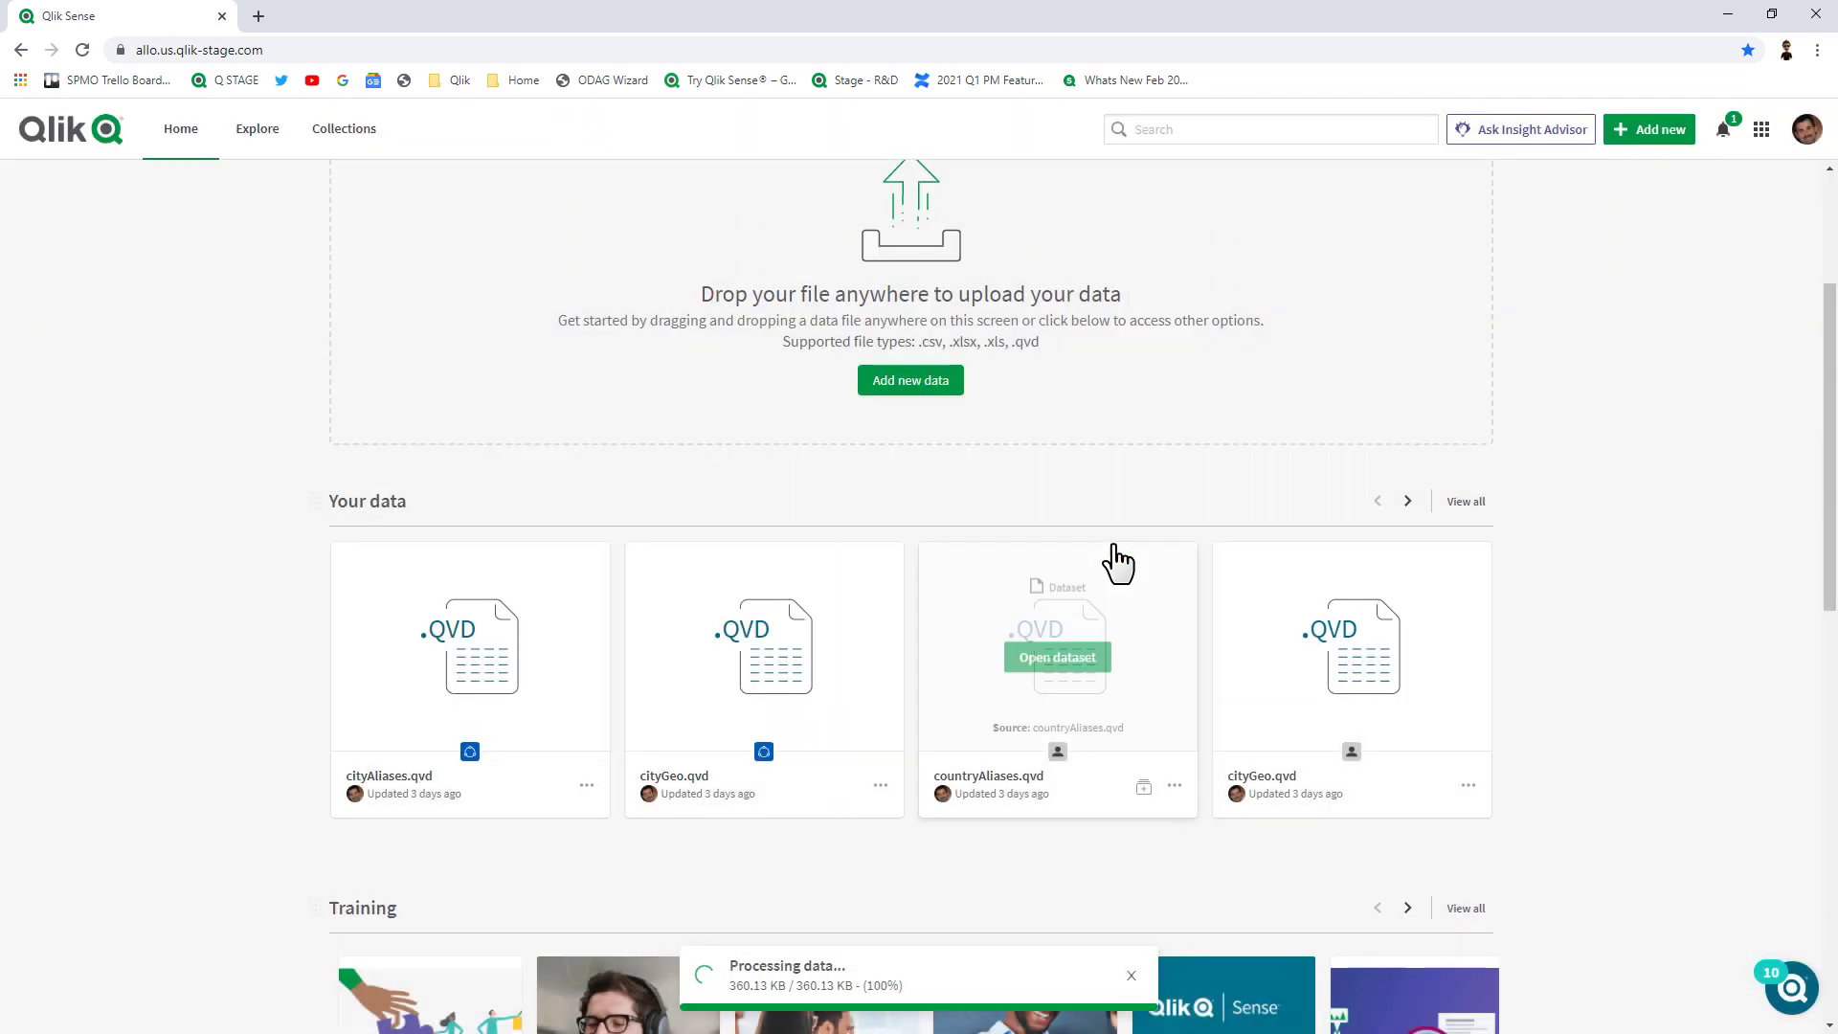
- Look up the uploaded file among the data items of RetroGaming Space
scroll(1116, 562, up, 3)
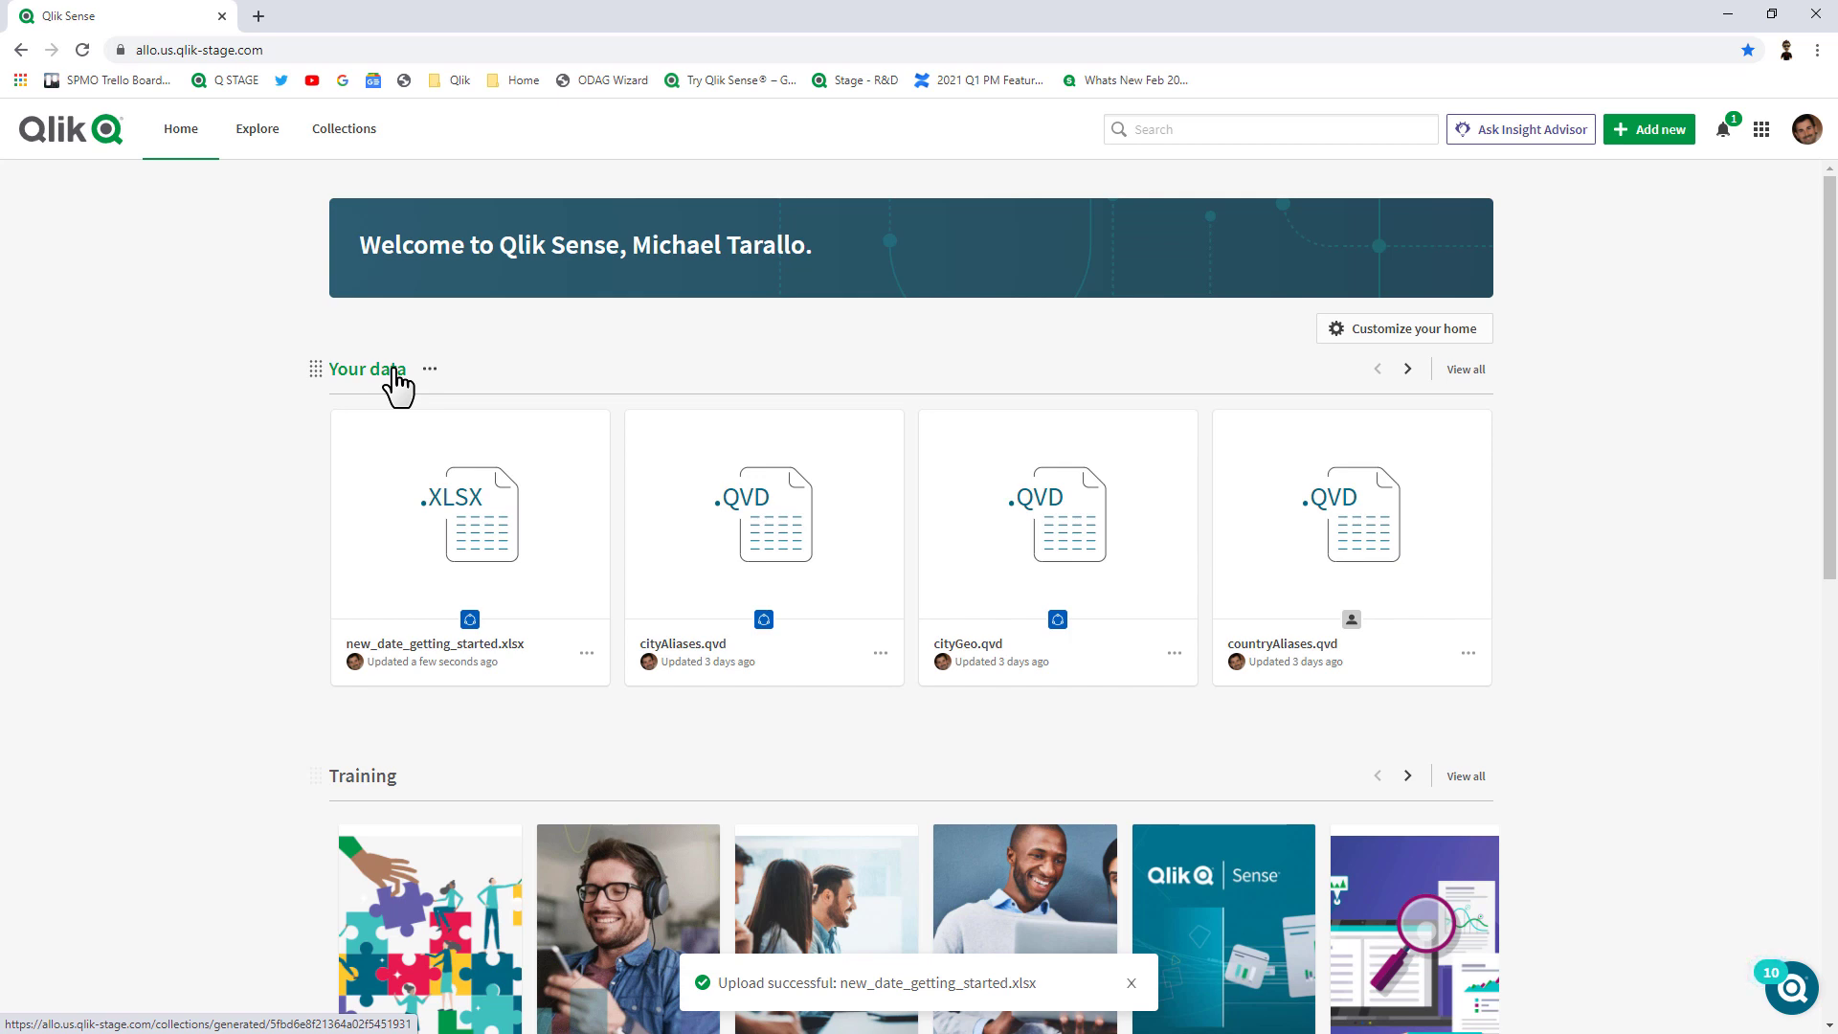
click(260, 132)
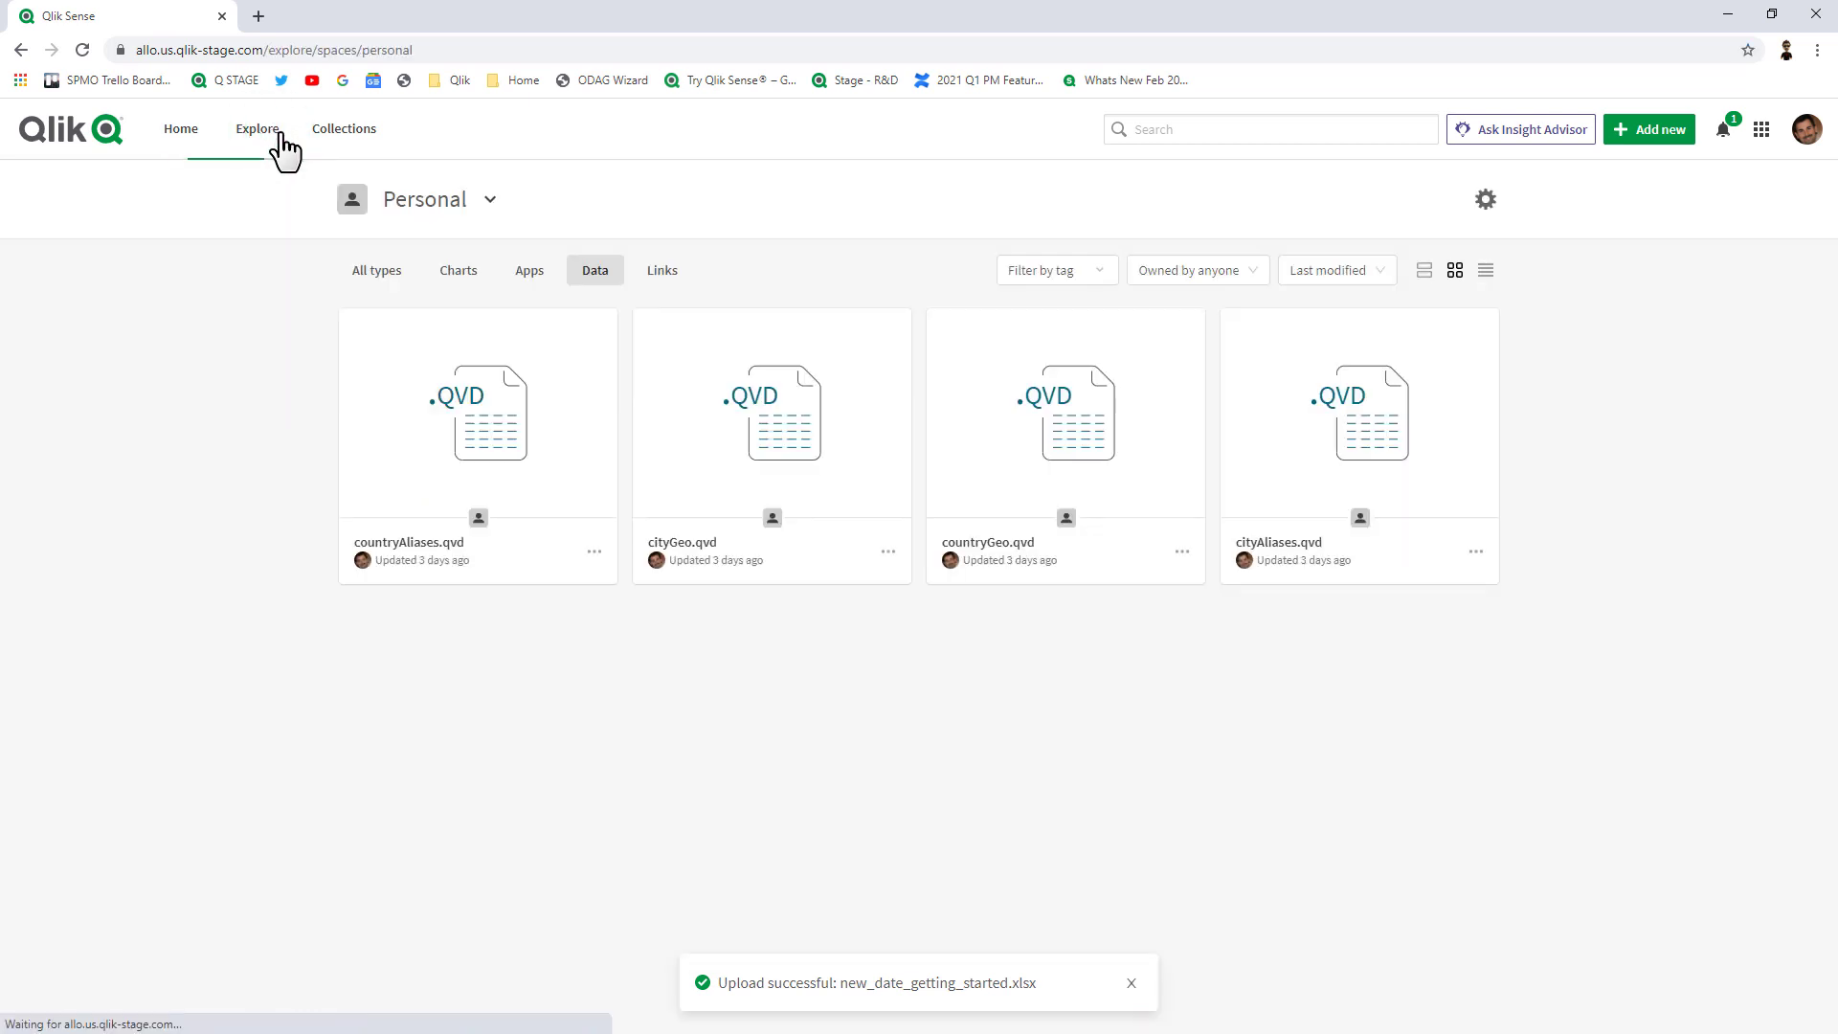
click(486, 203)
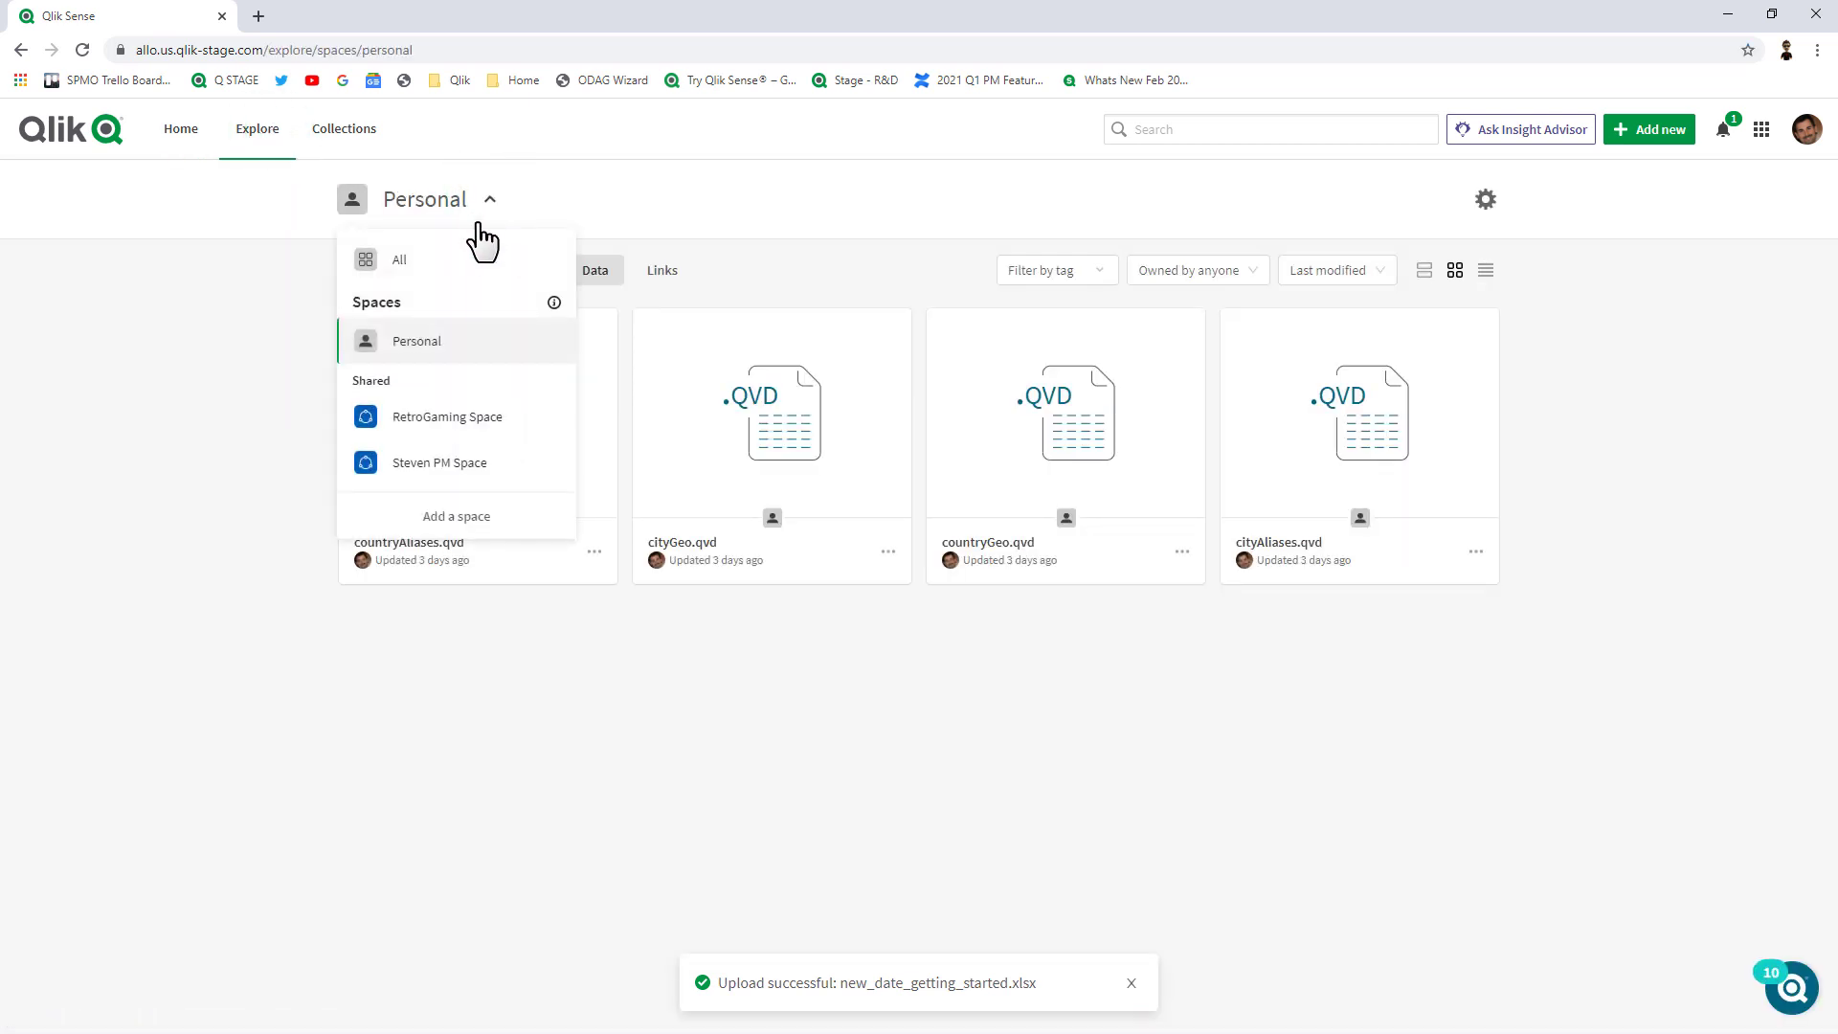
click(438, 425)
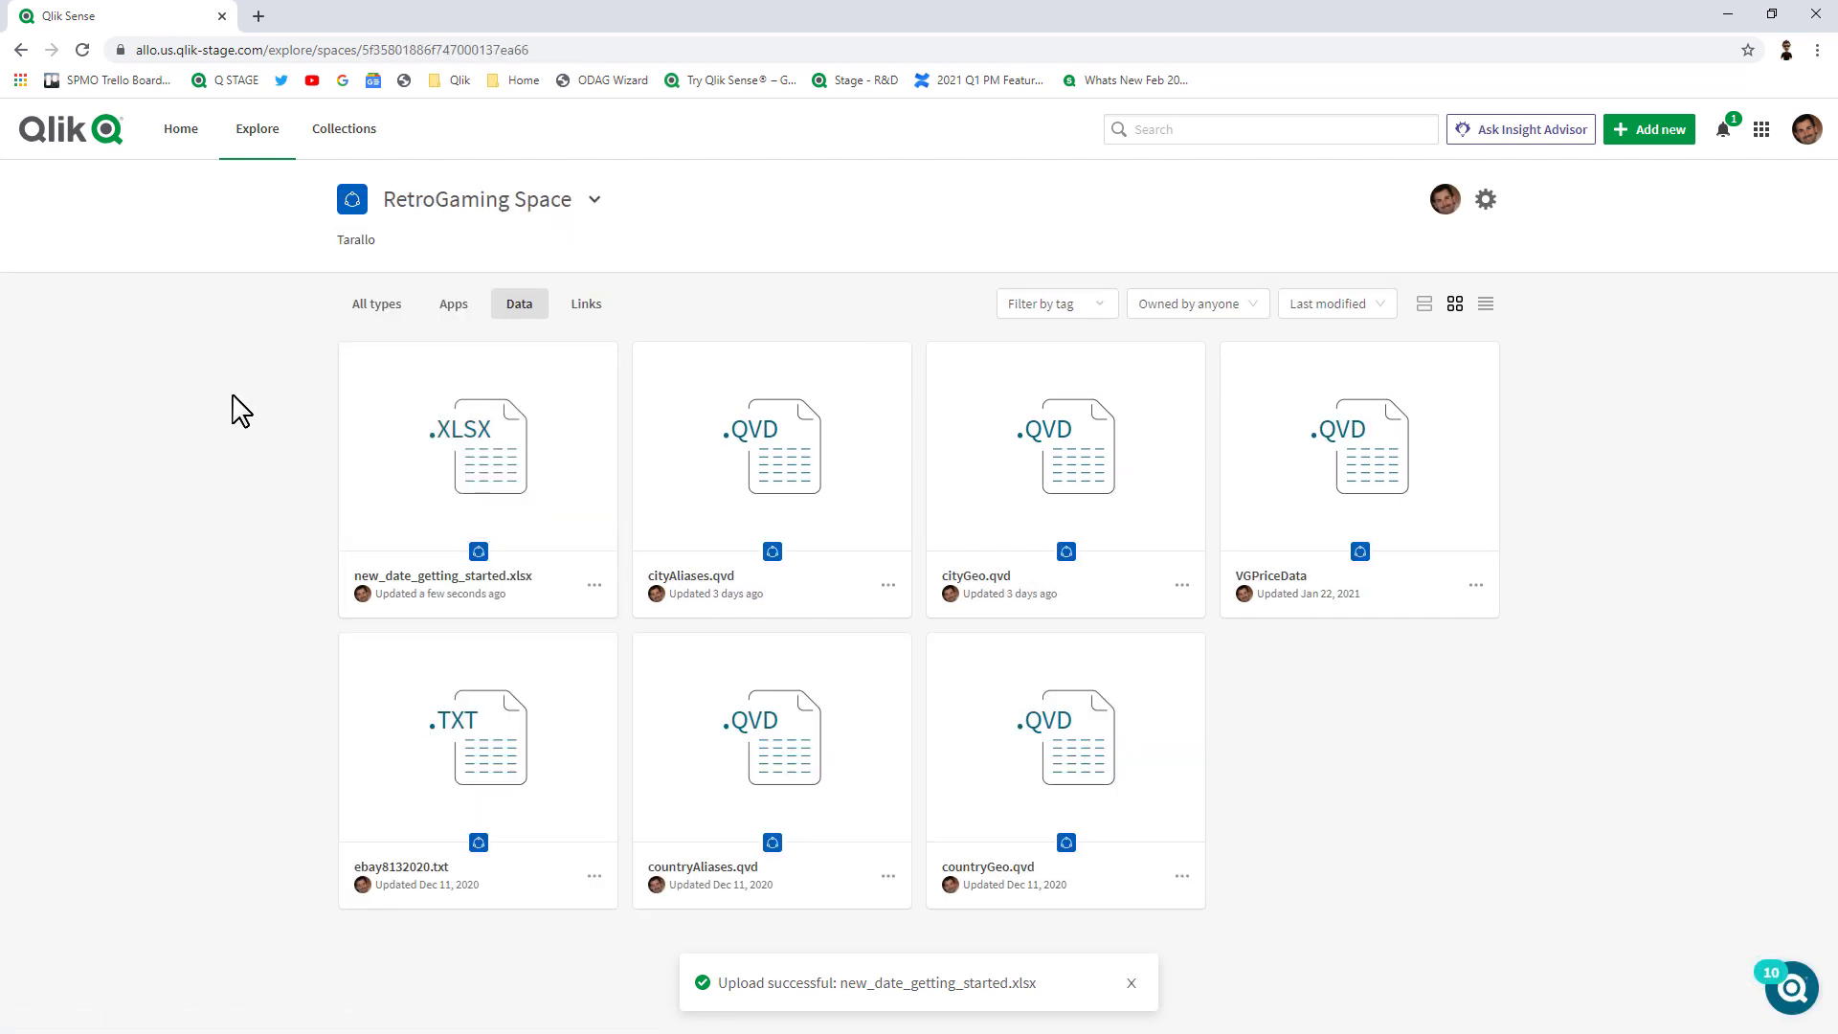
- Open the data sources of RetroGaming Space and check the actions available for new_date_getting_started.xlsx
click(1486, 201)
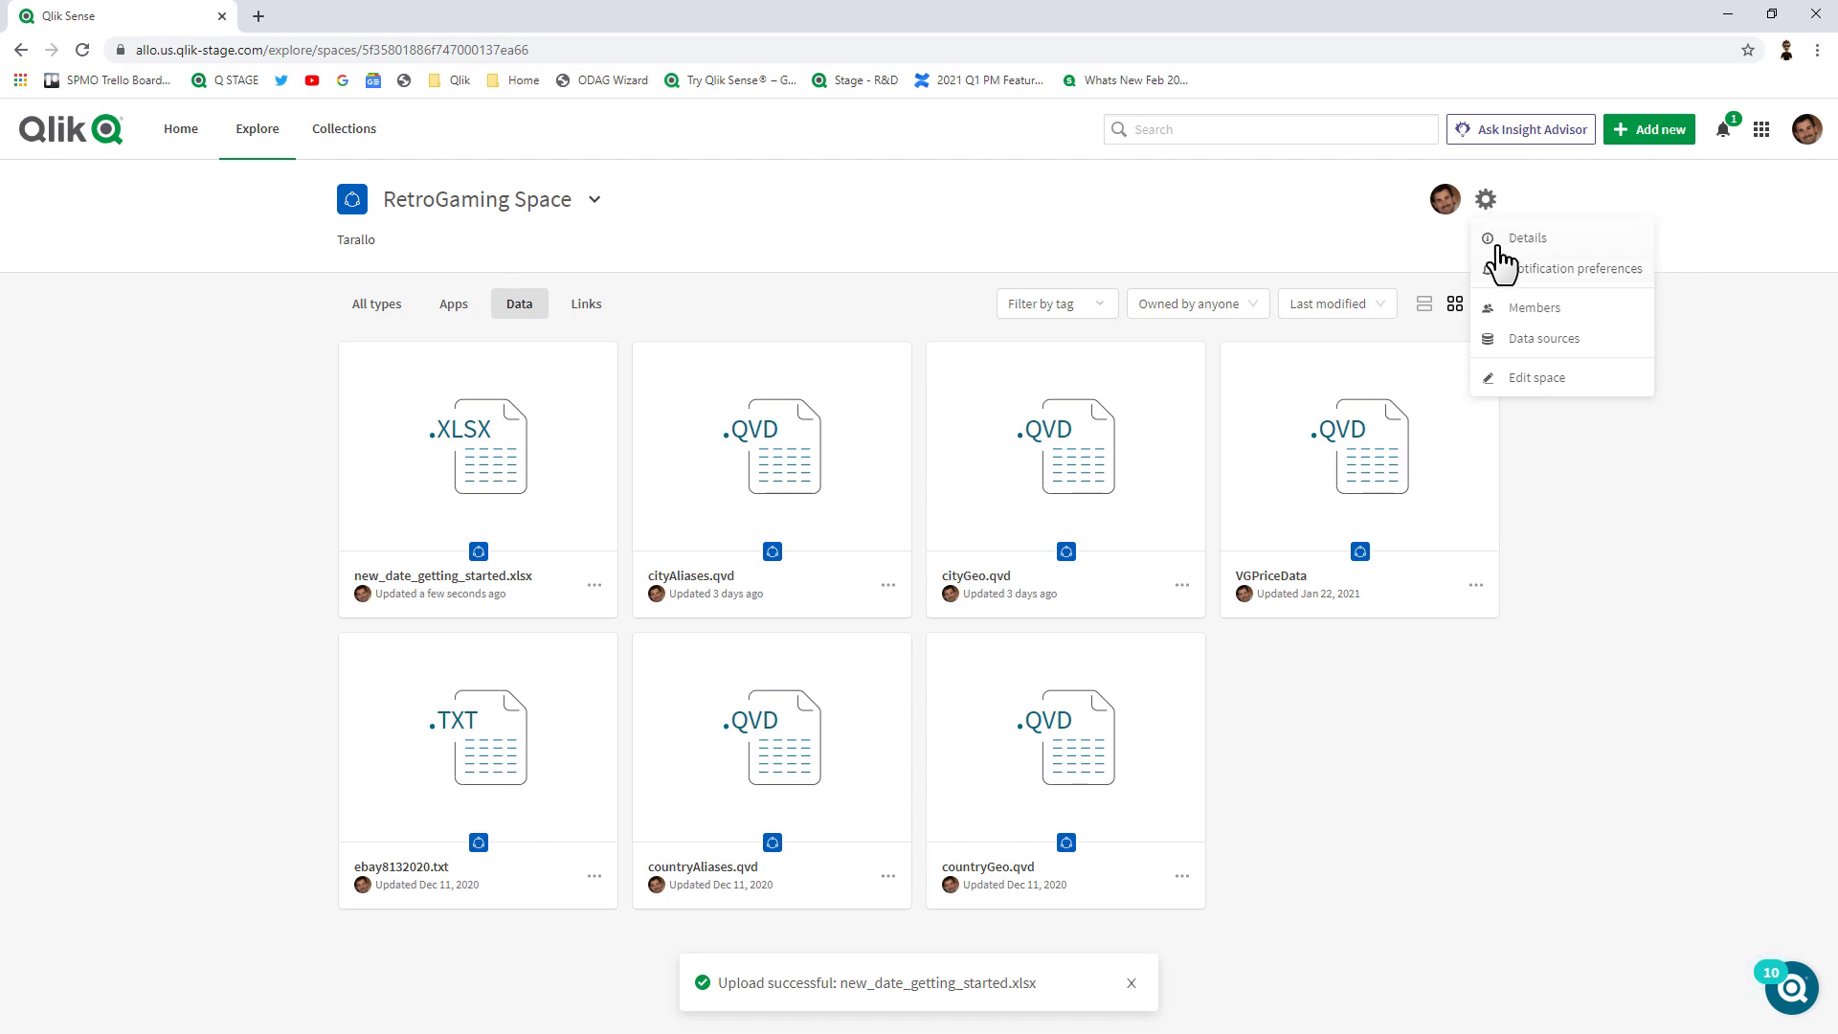
click(1513, 343)
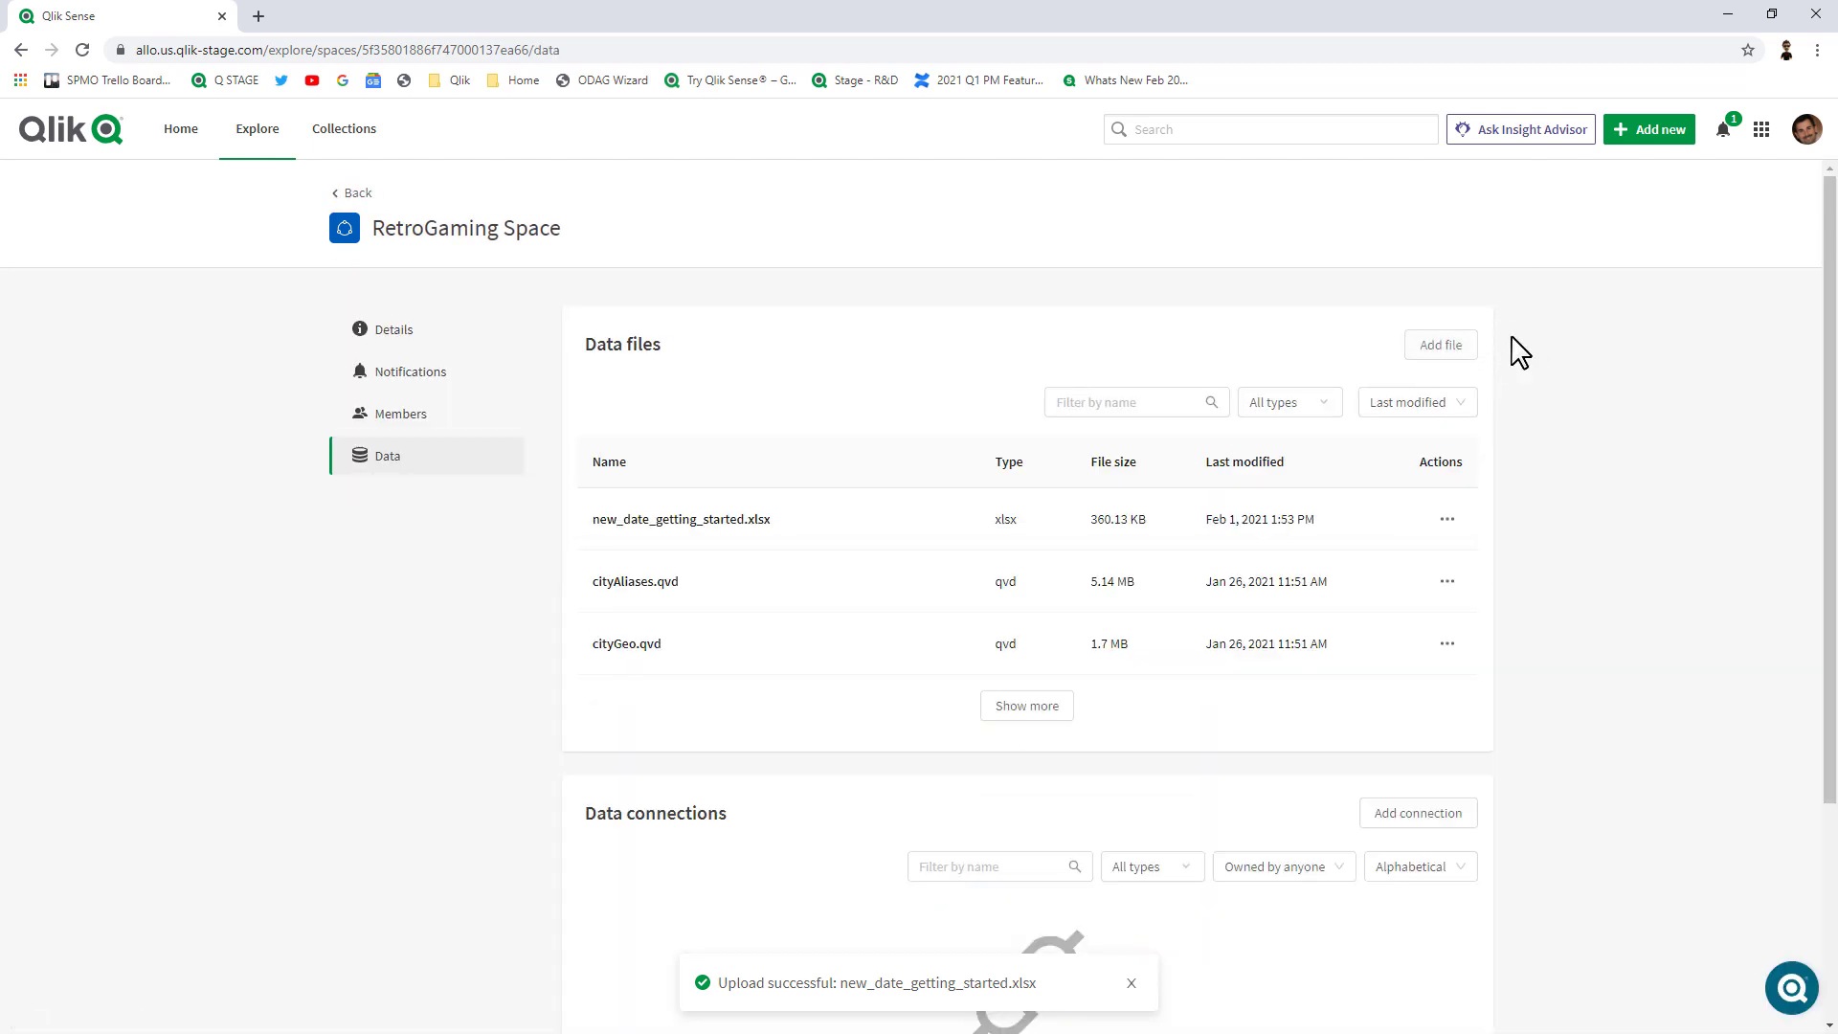
click(1451, 525)
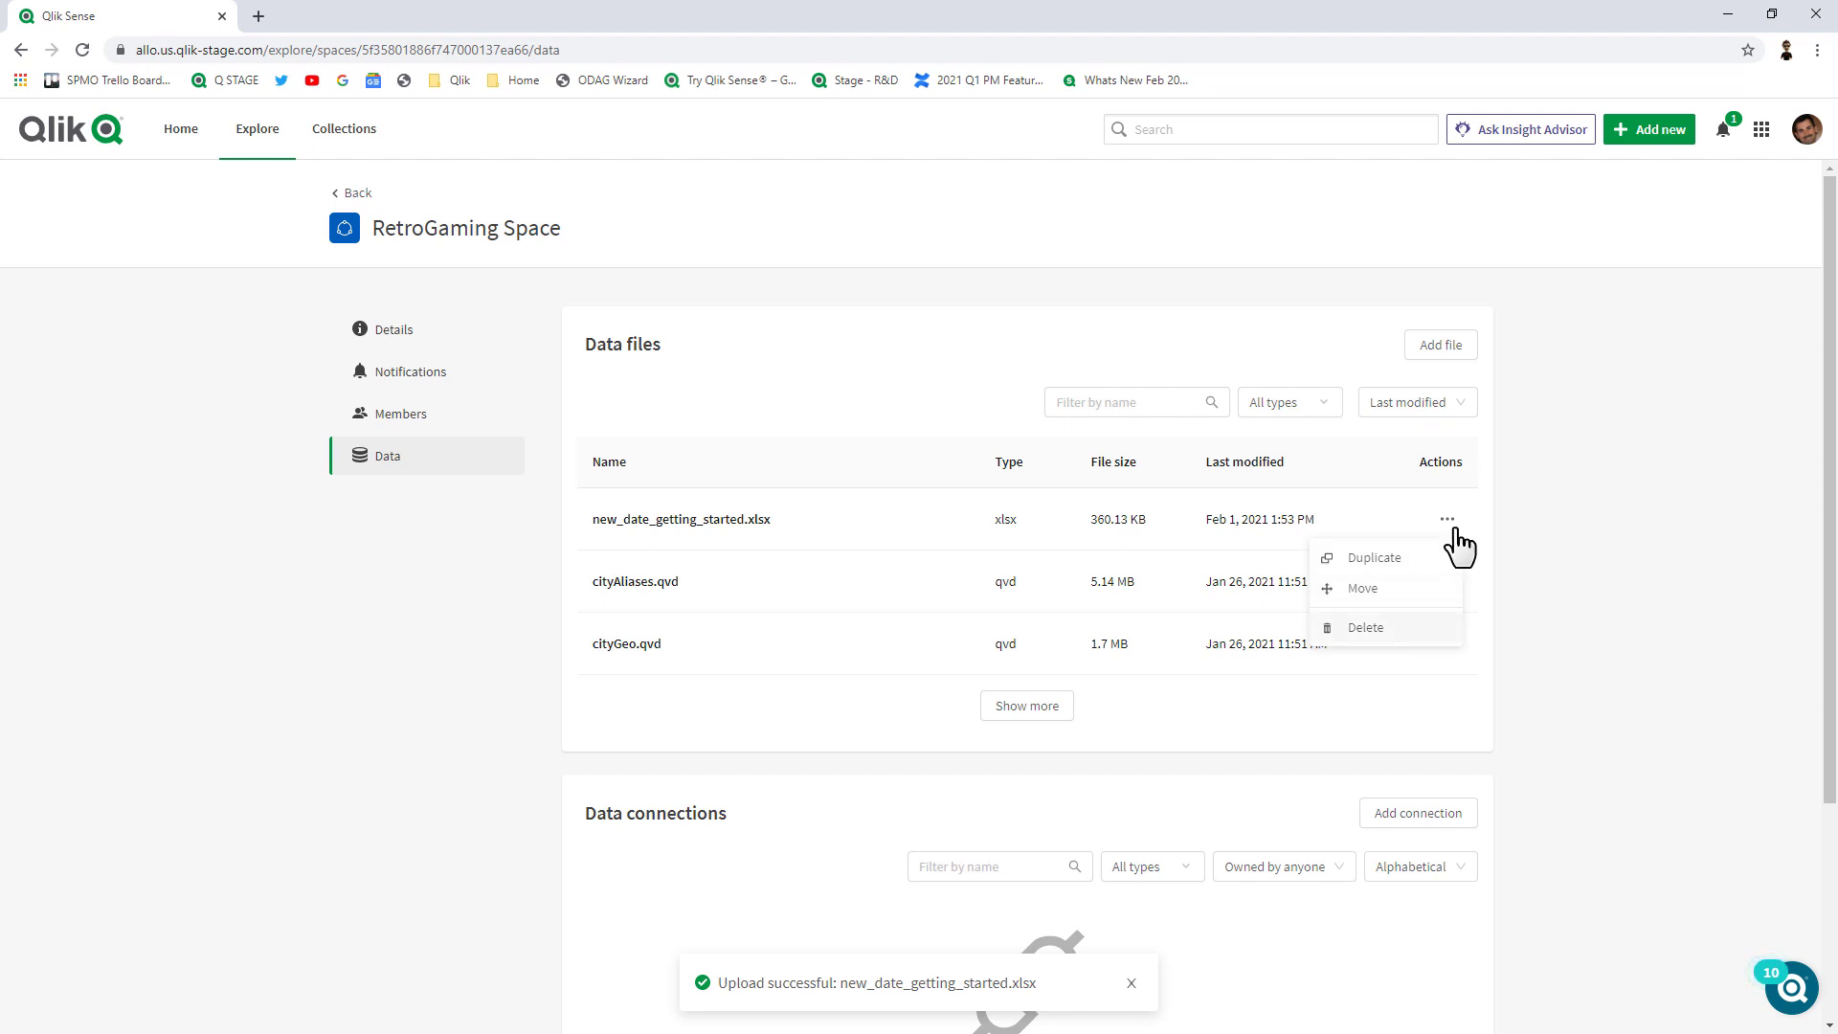
click(1571, 620)
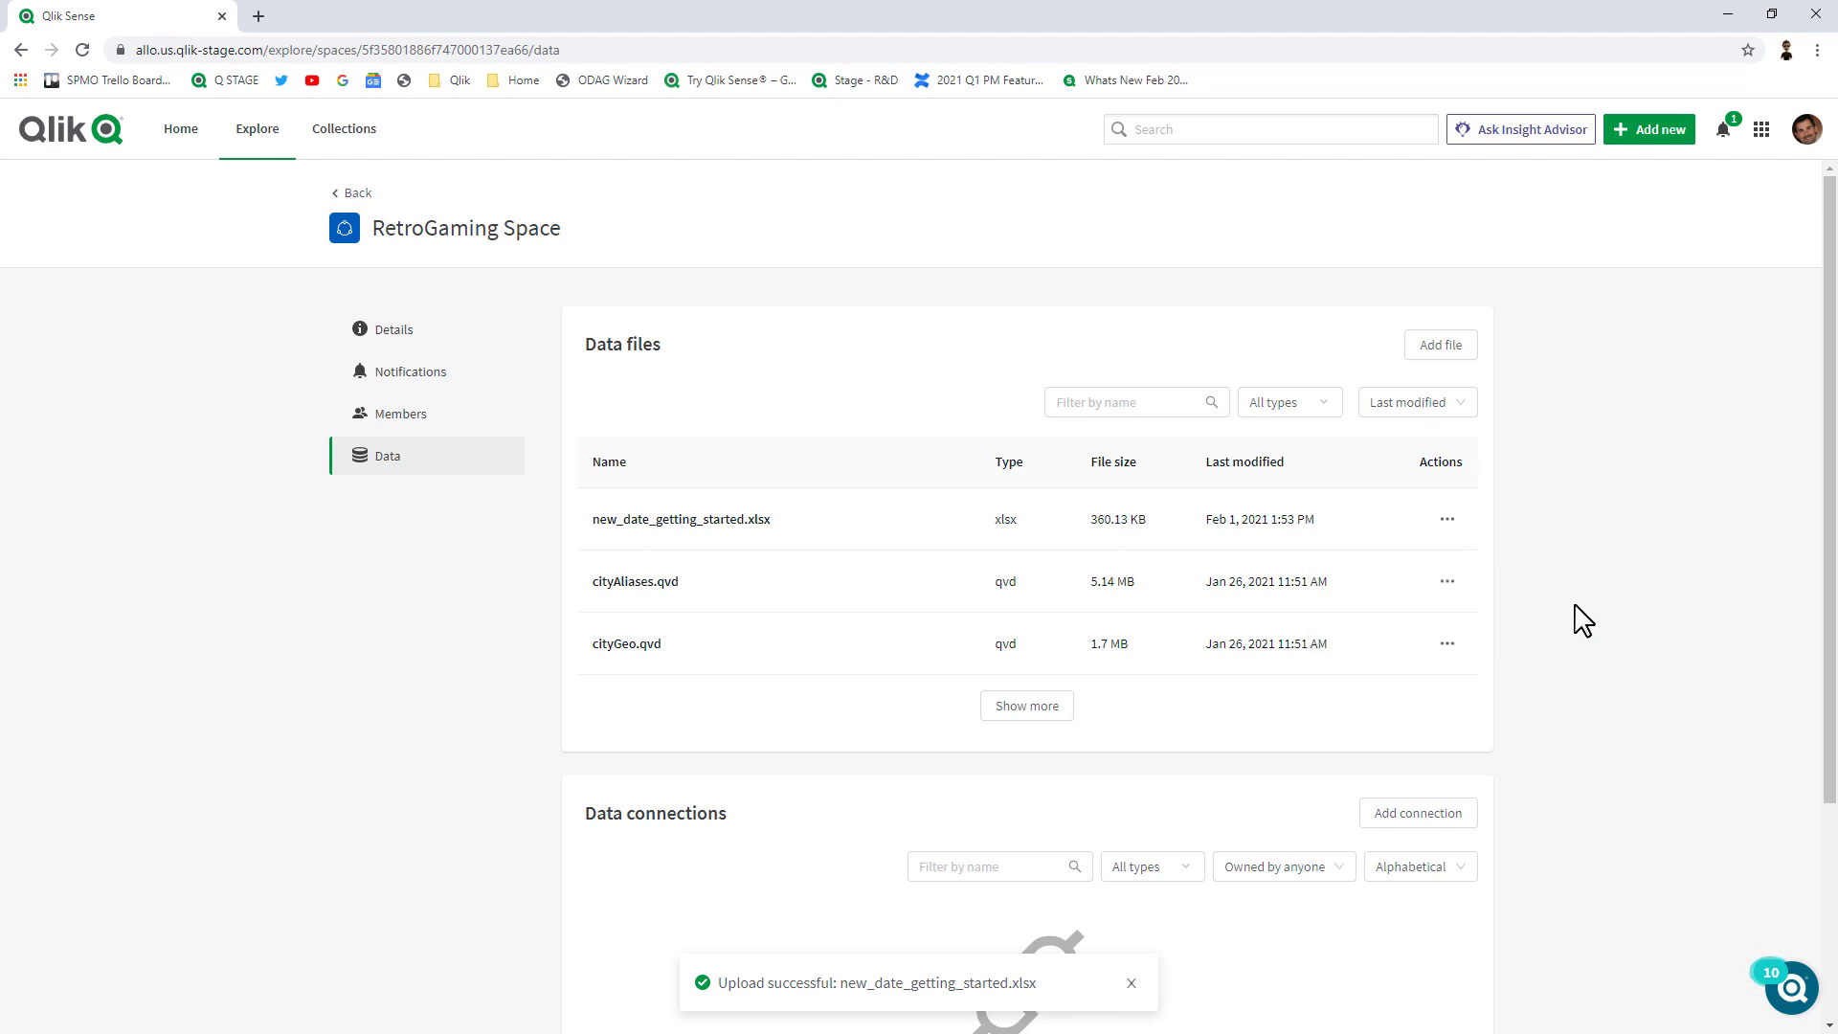
- Return to the home page and edit the new_date_getting_started.xlsx dataset, changing its name to Video Game Sales
click(194, 137)
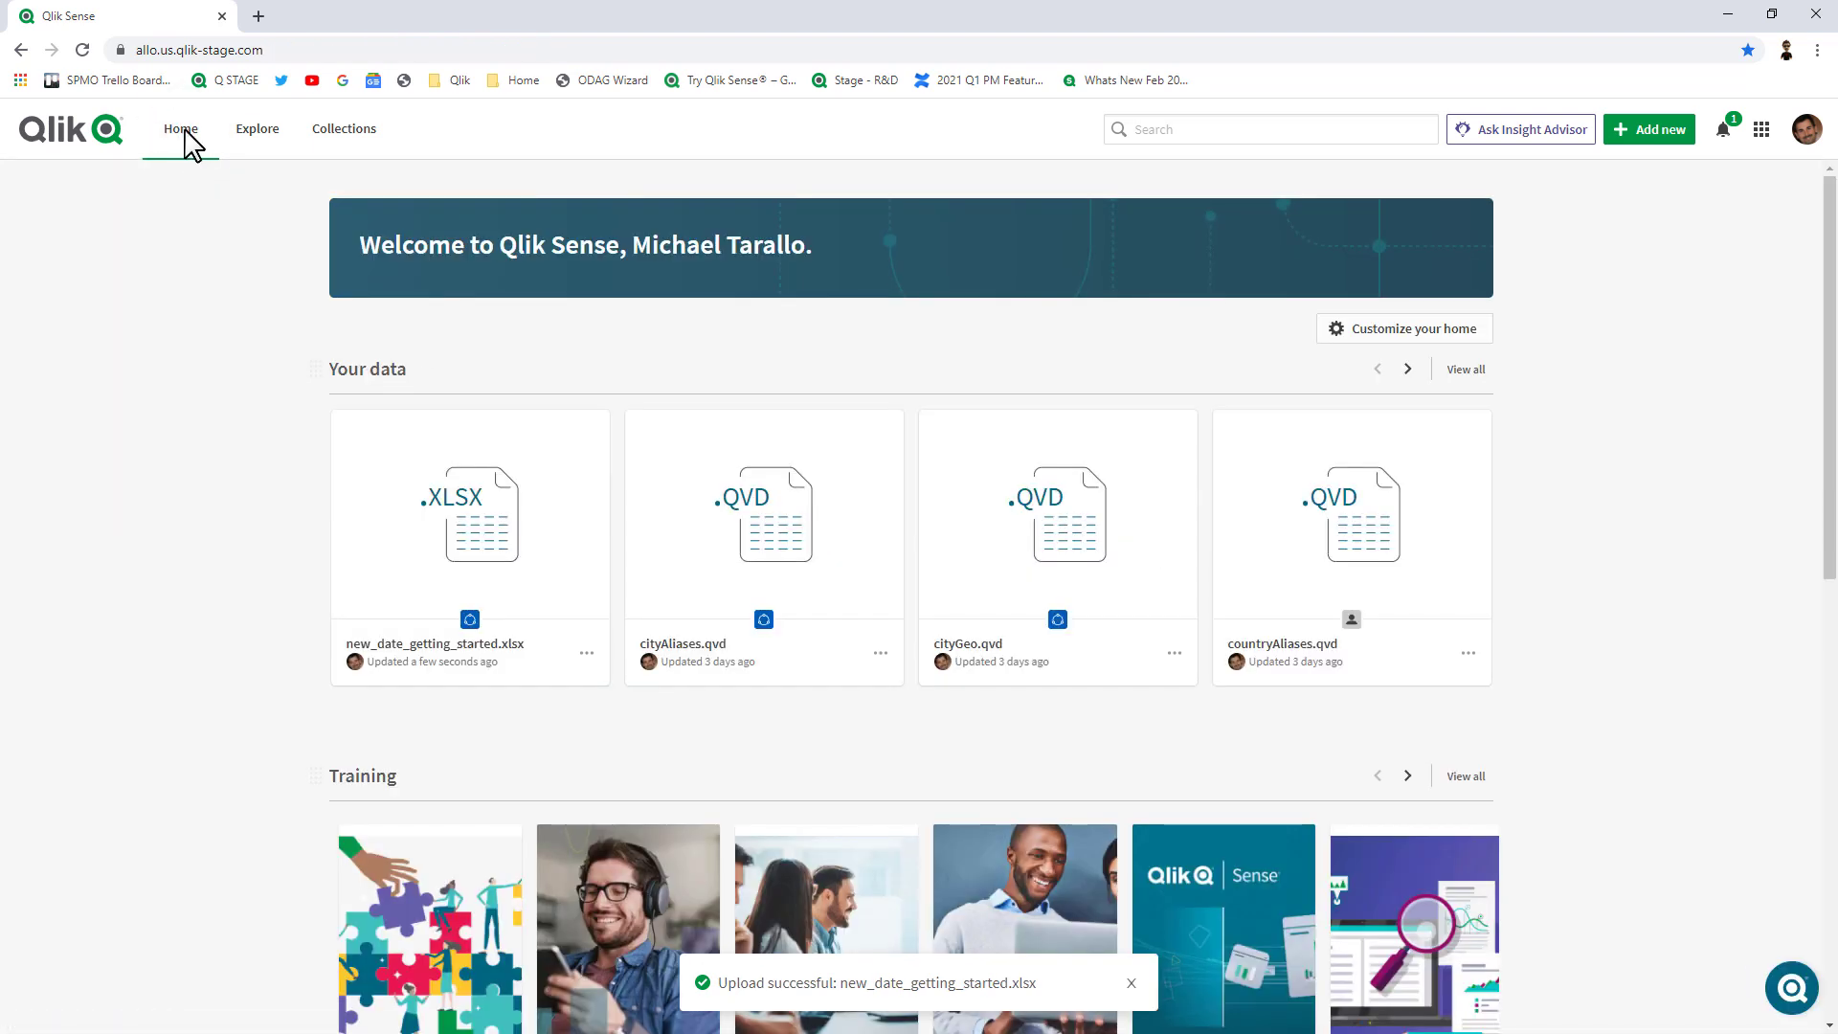
click(585, 655)
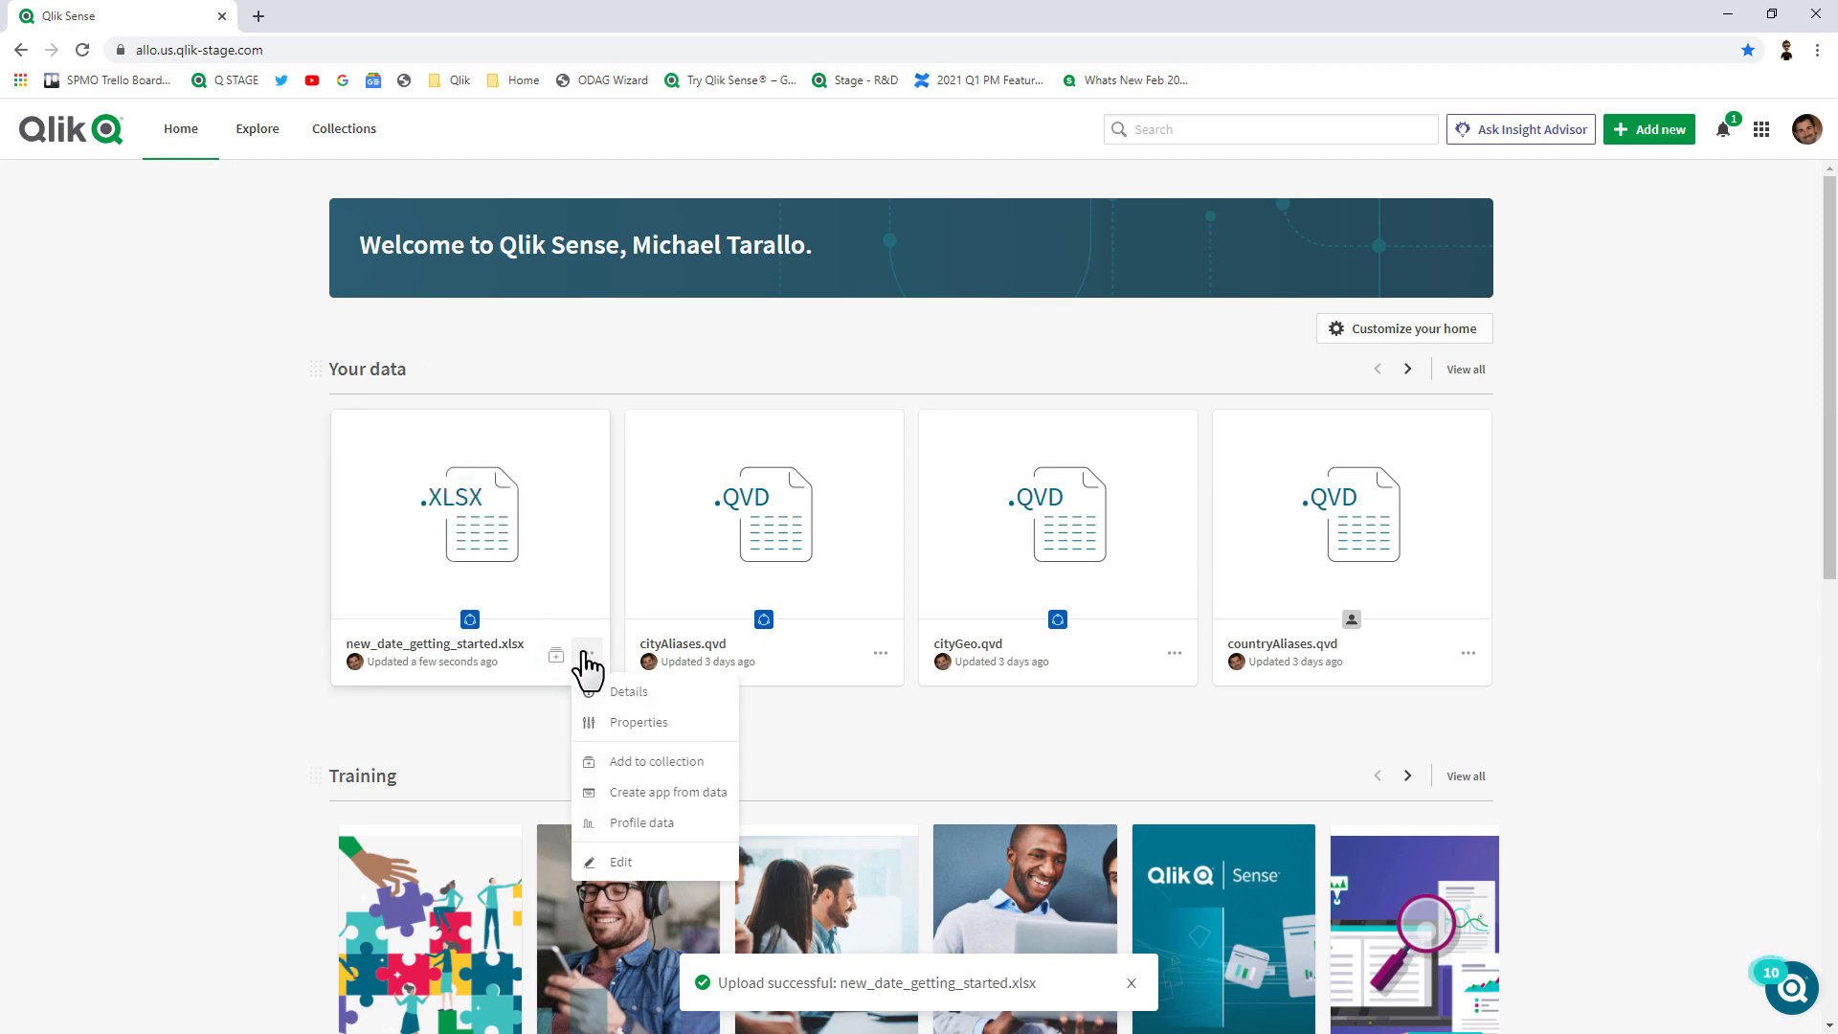
click(621, 862)
double_click(933, 316)
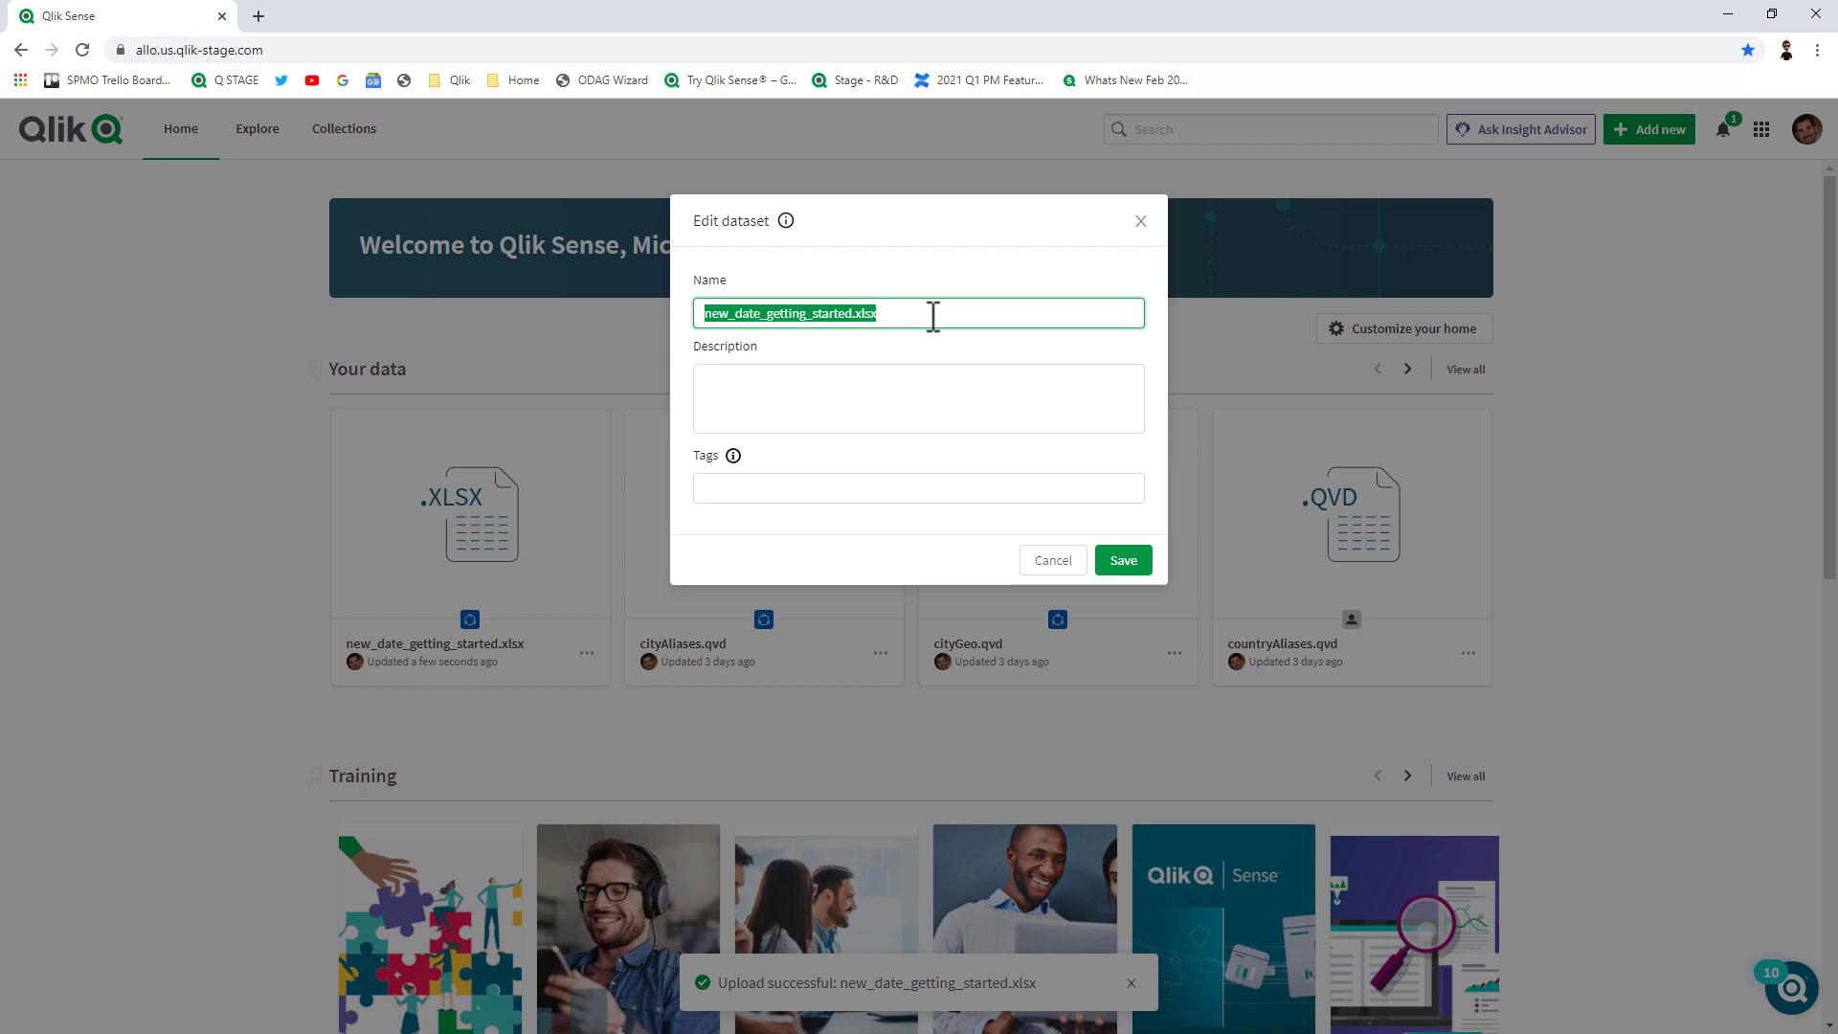
text(Video)
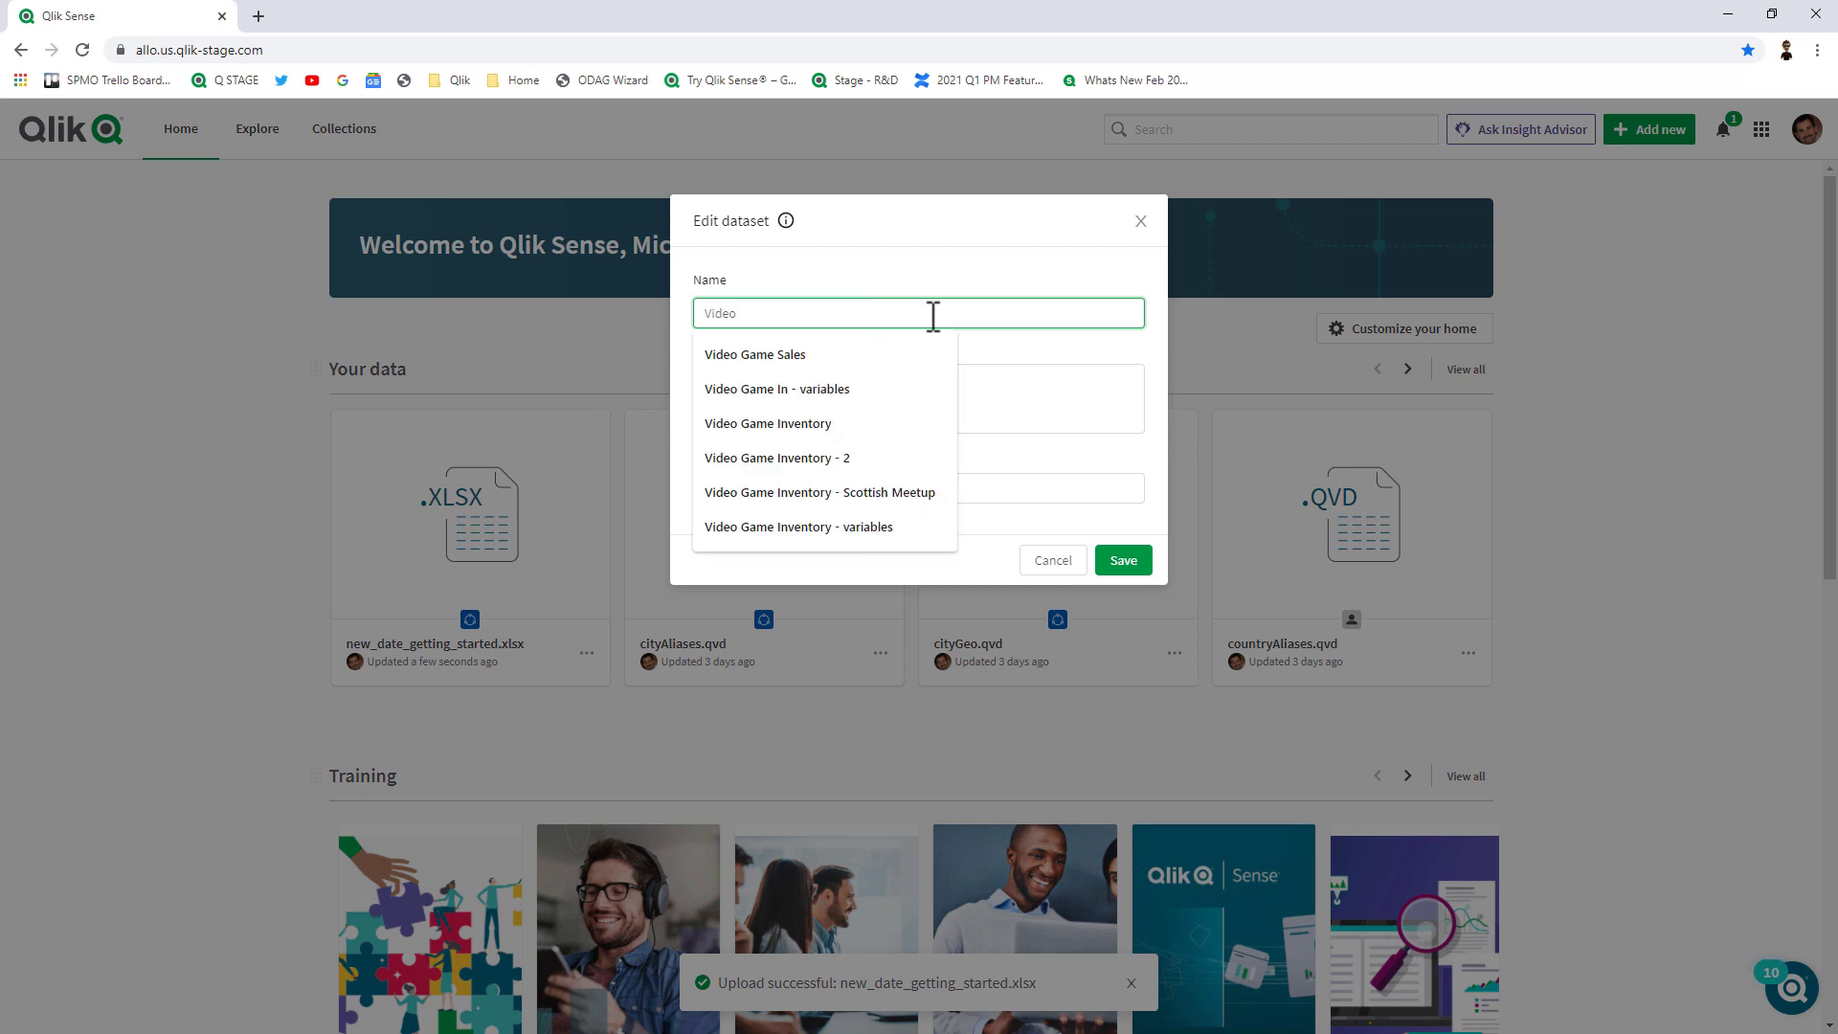
key(Down)
key(Return)
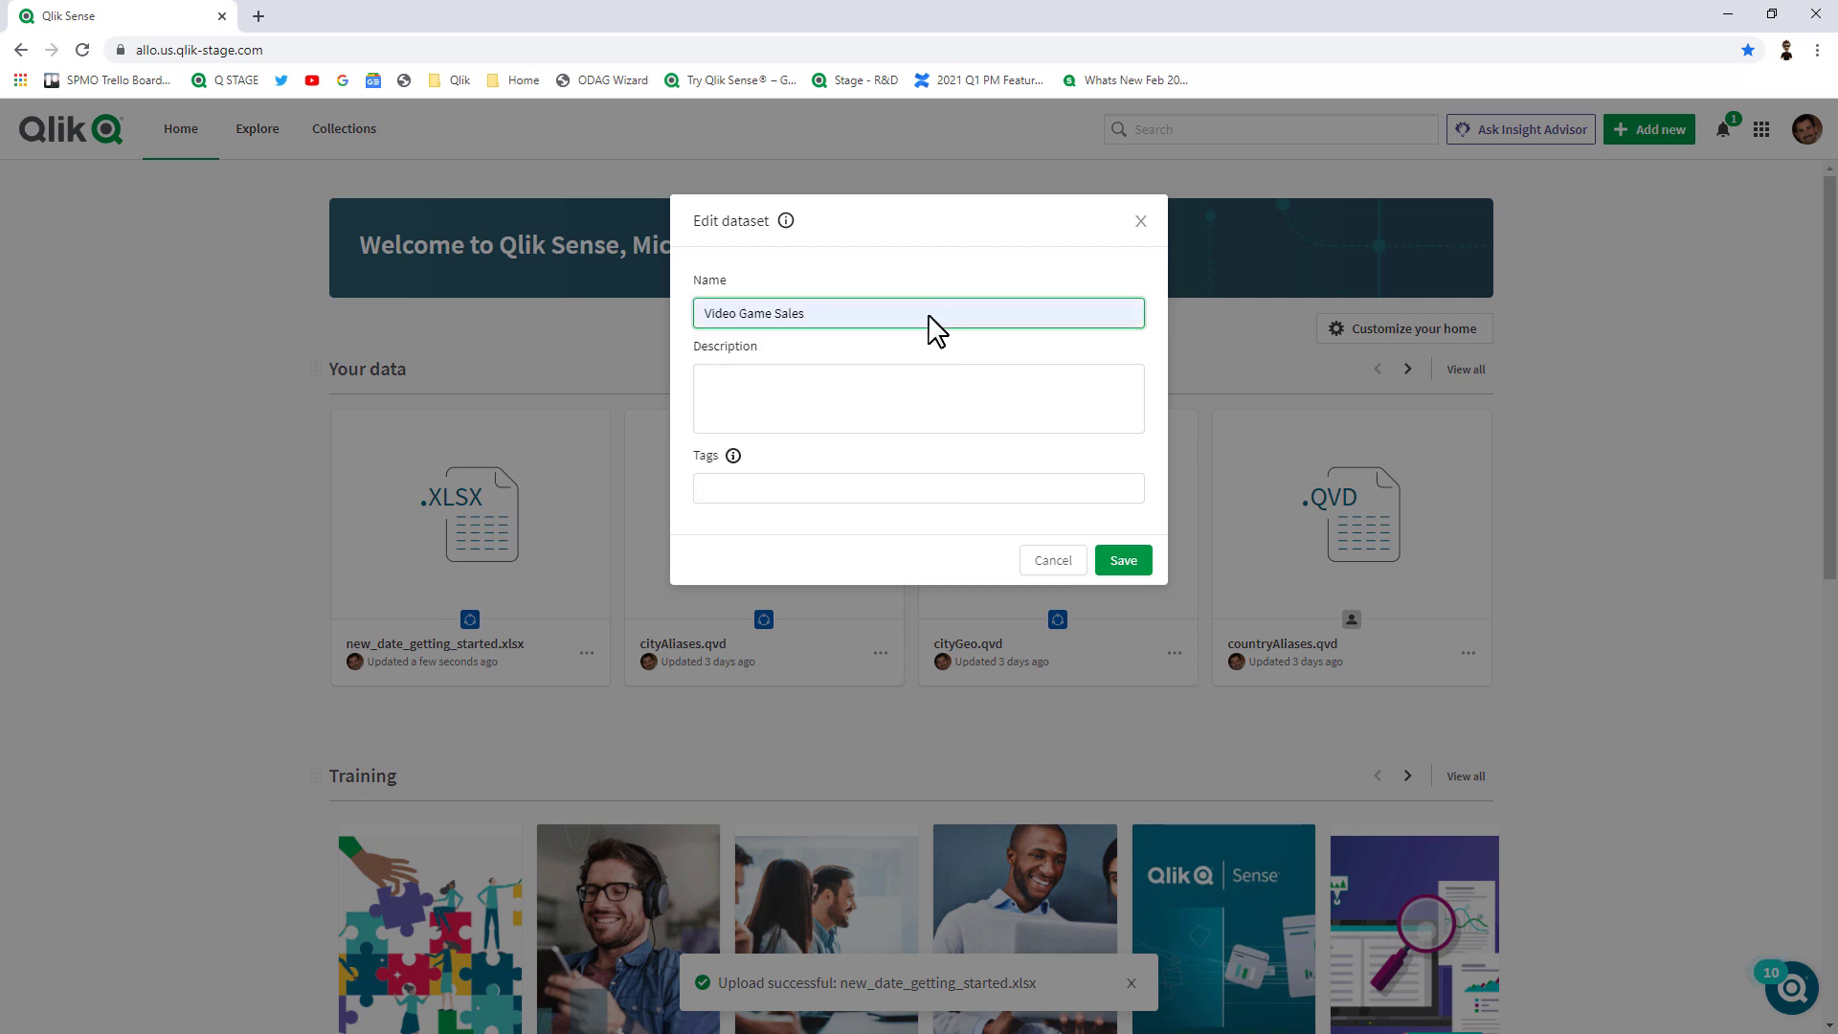
- Tag the dataset with Germany Sales and Finance, leave the description empty and save the changes
click(913, 482)
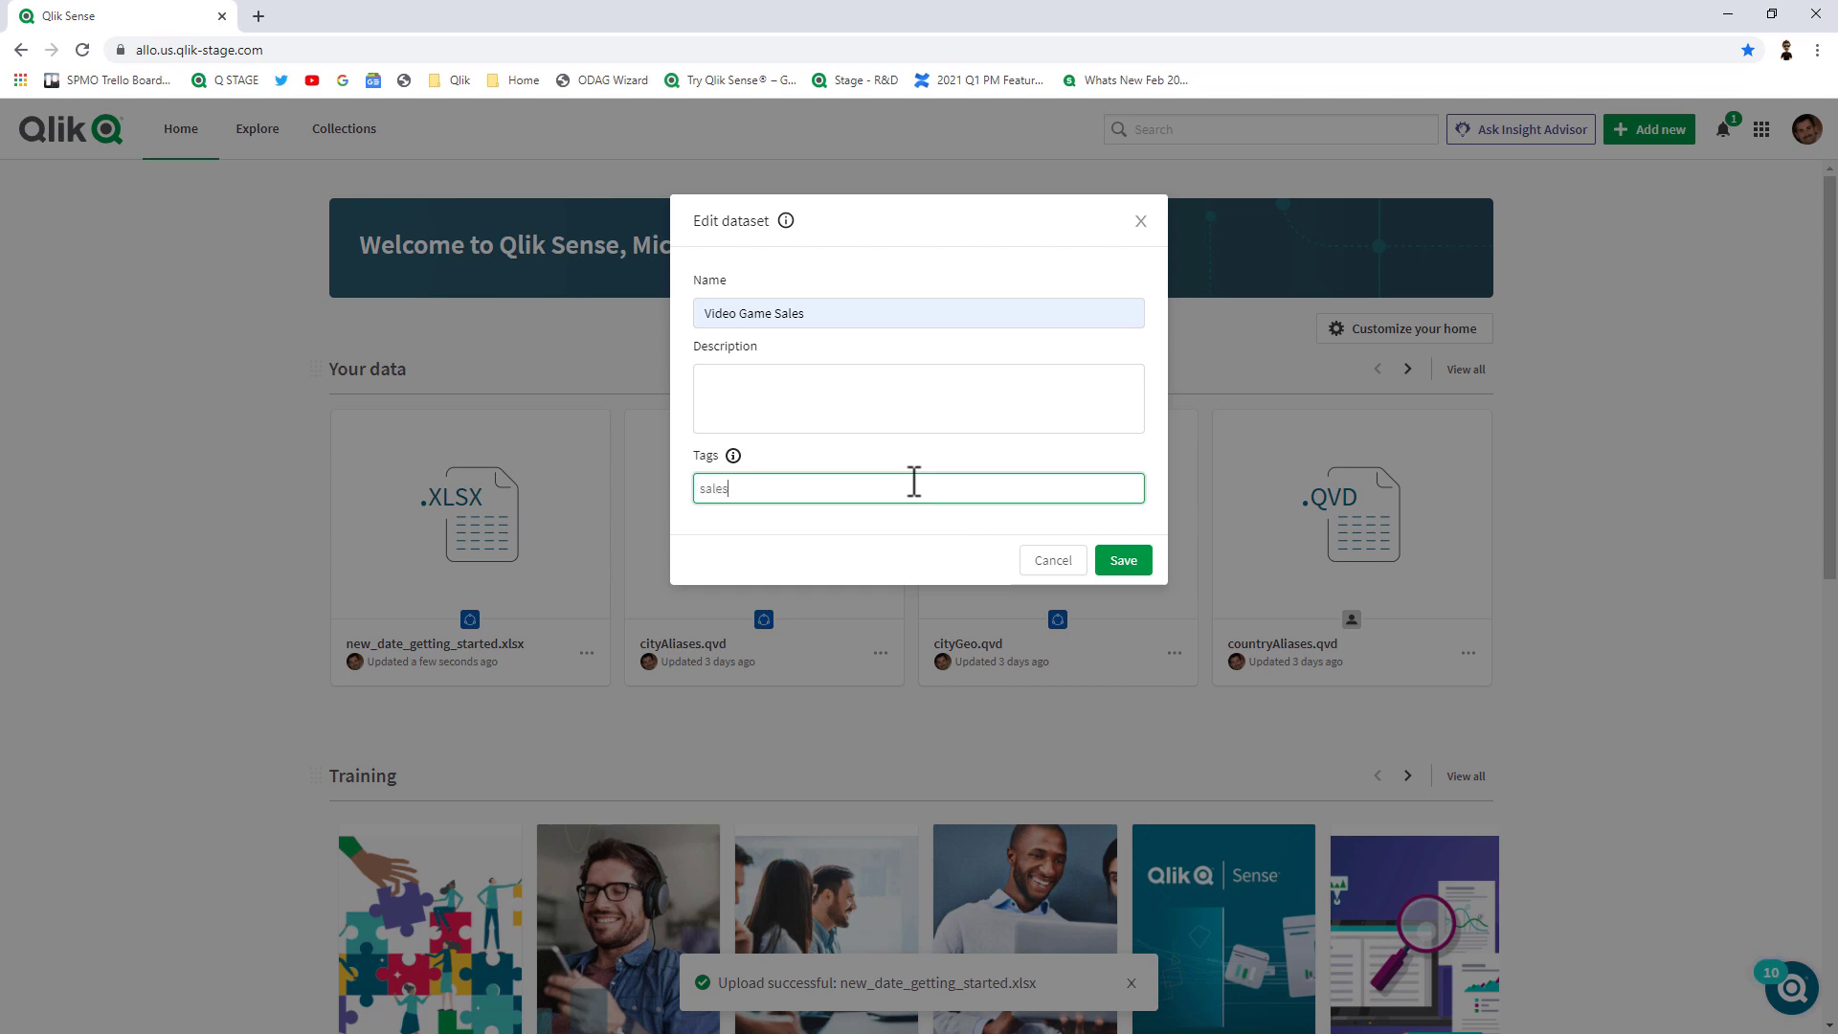
text(sales)
key(Down)
key(Return)
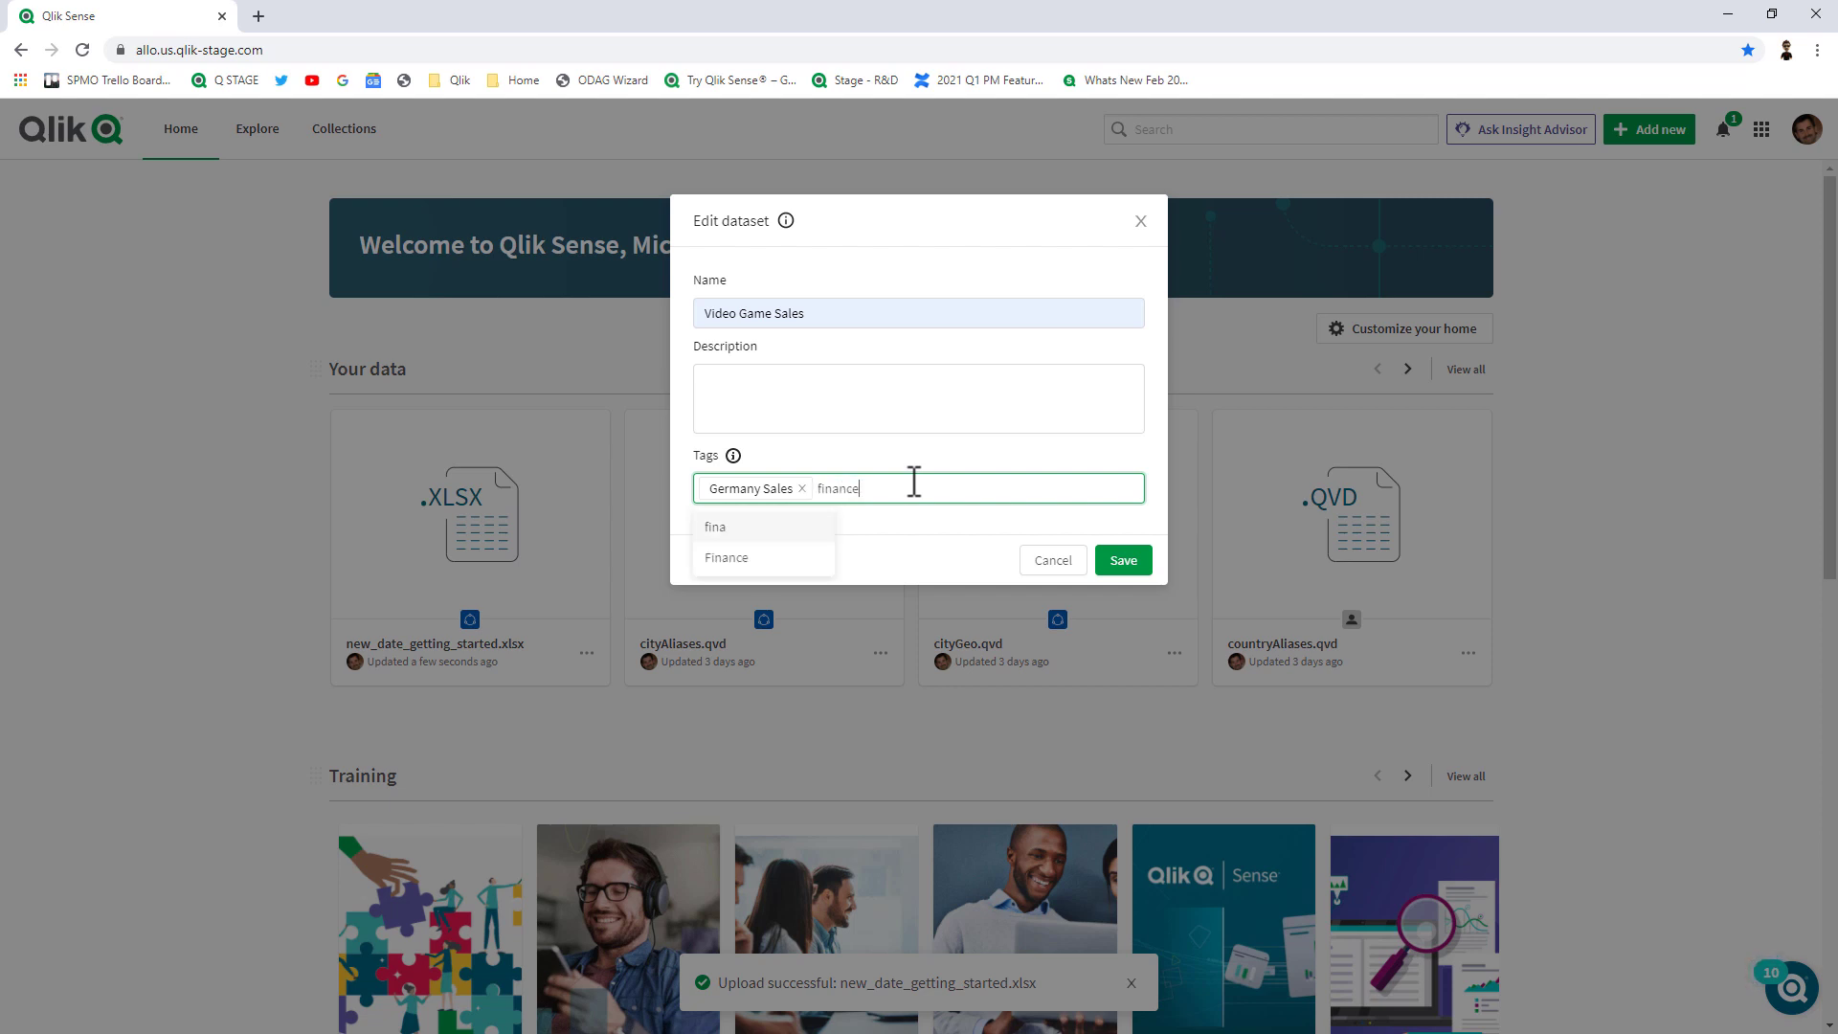
click(802, 525)
click(813, 397)
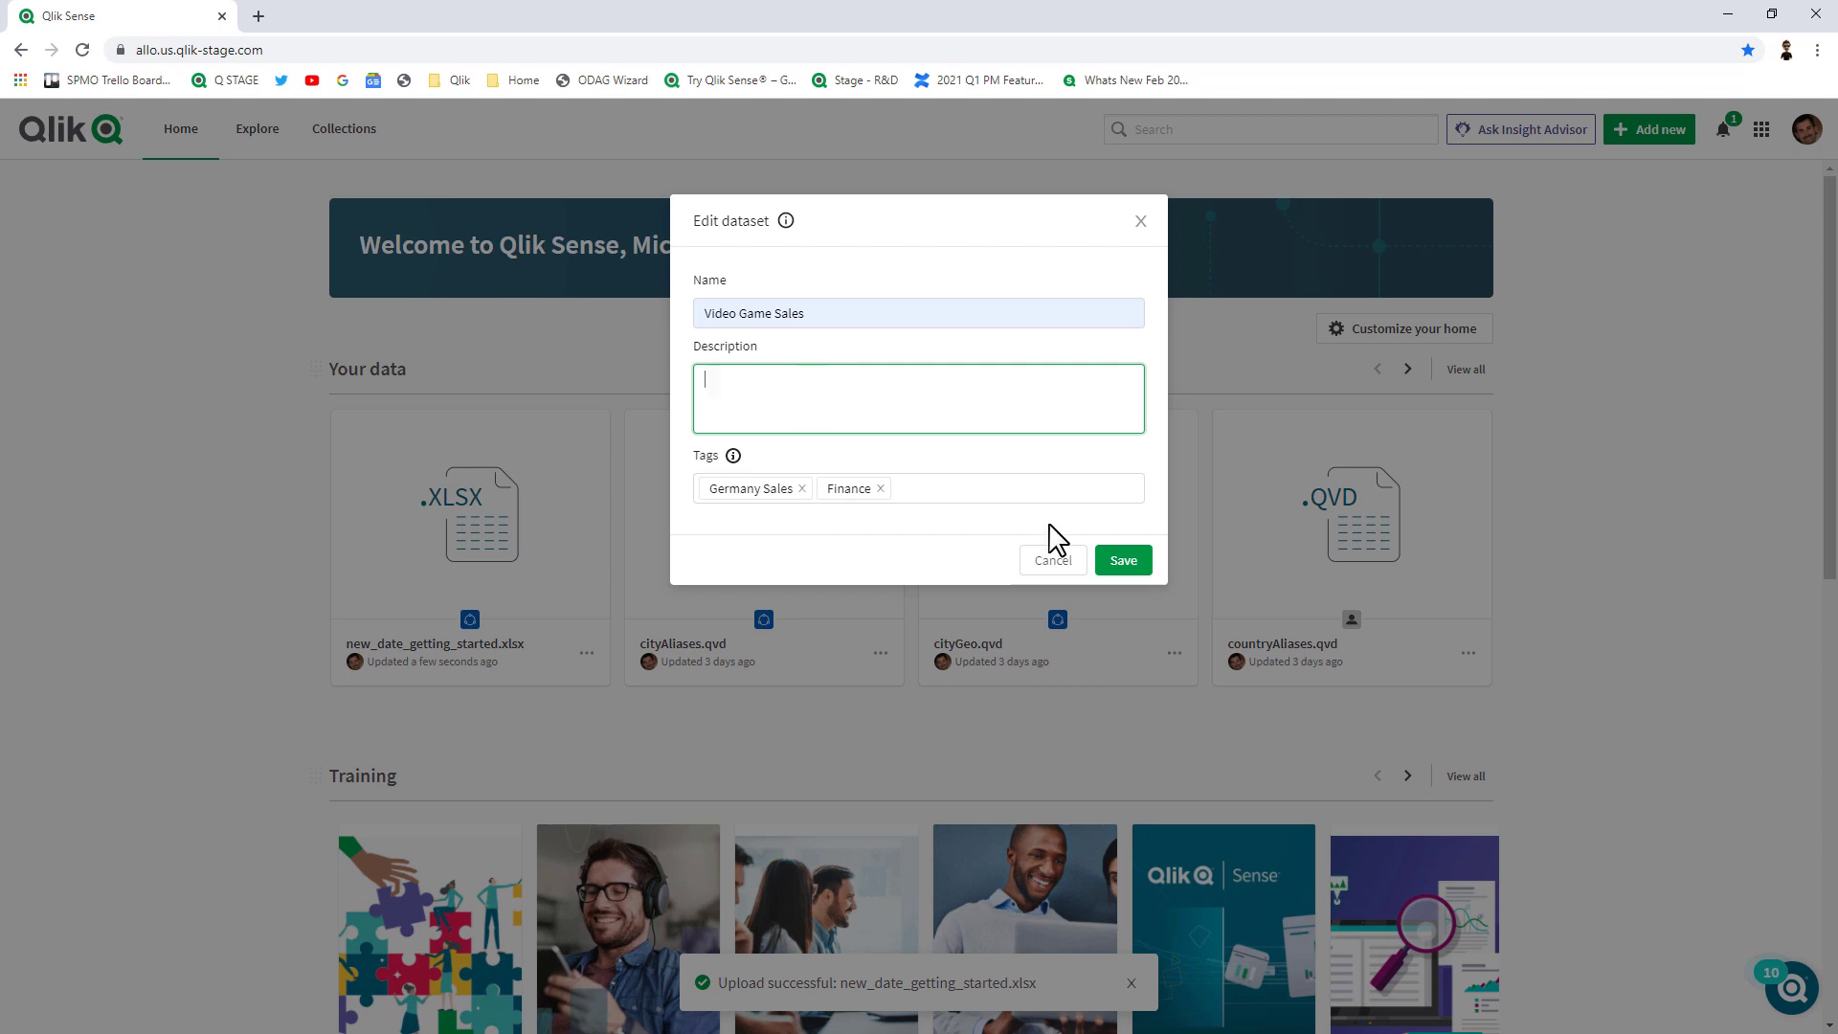
click(1126, 564)
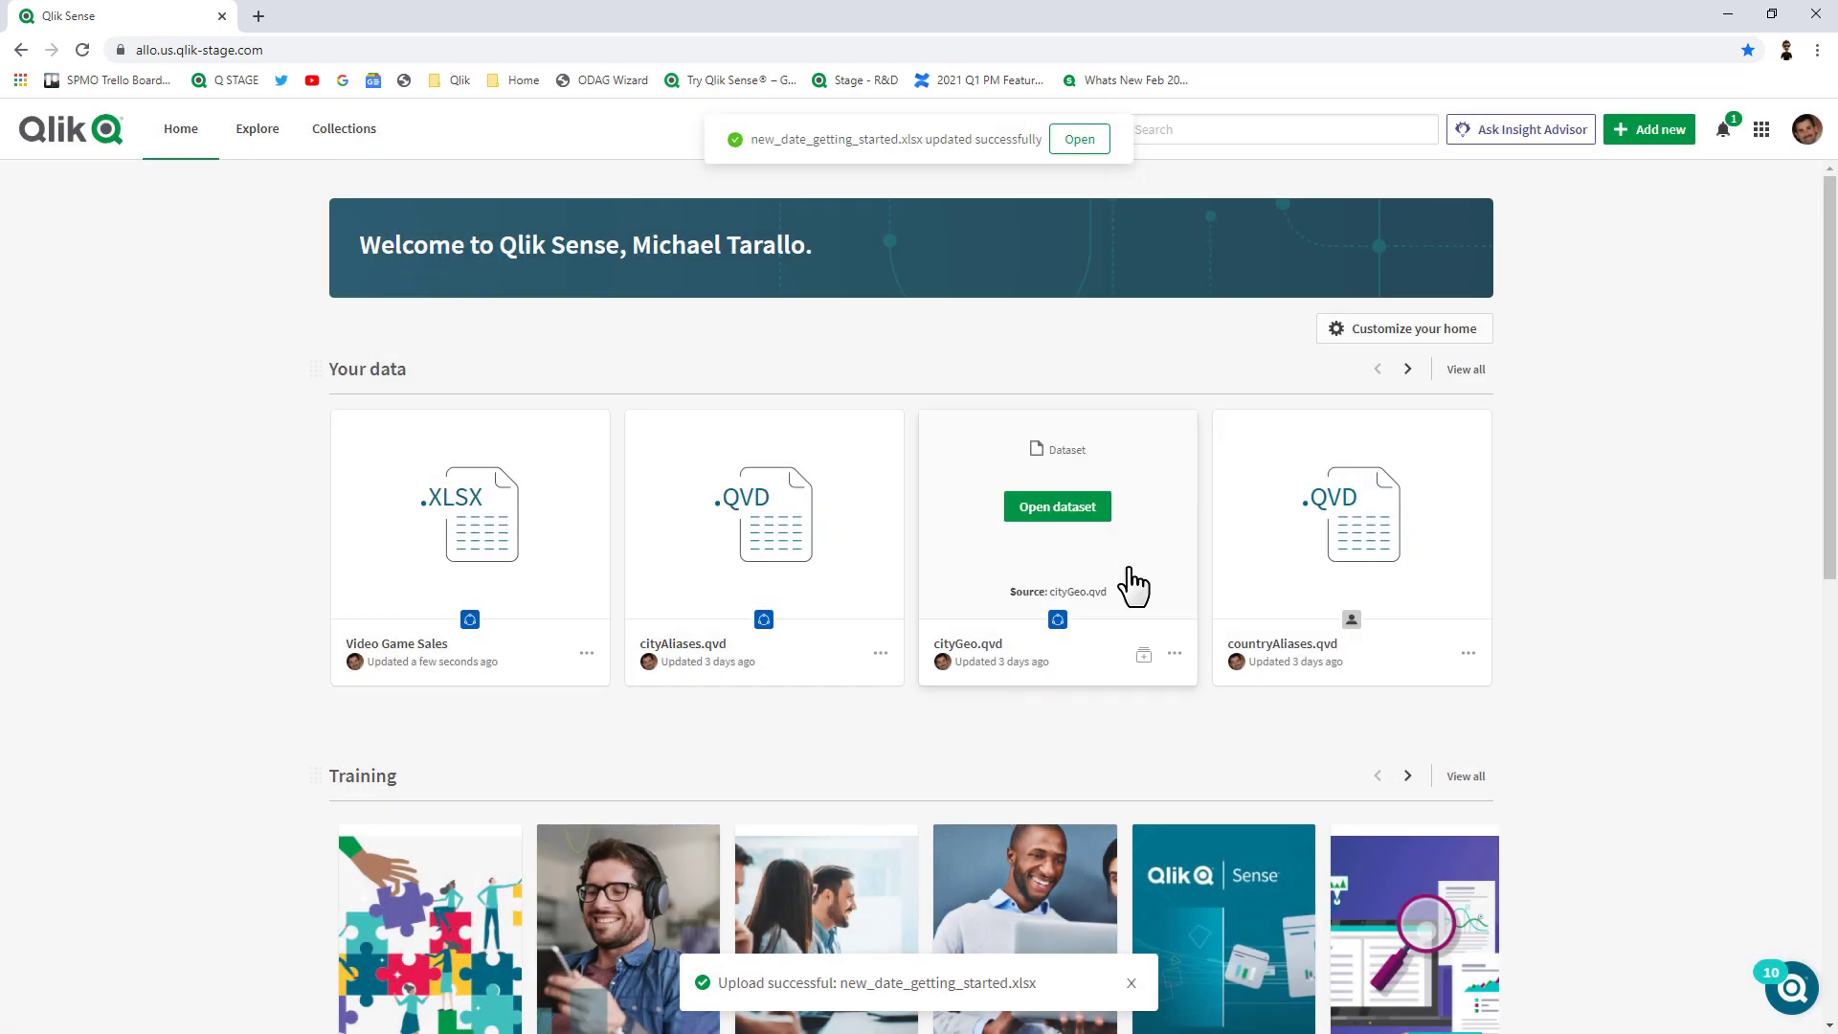
- Open the Video Game Sales dataset and add the Subject area and Sensitive information properties to it
click(571, 599)
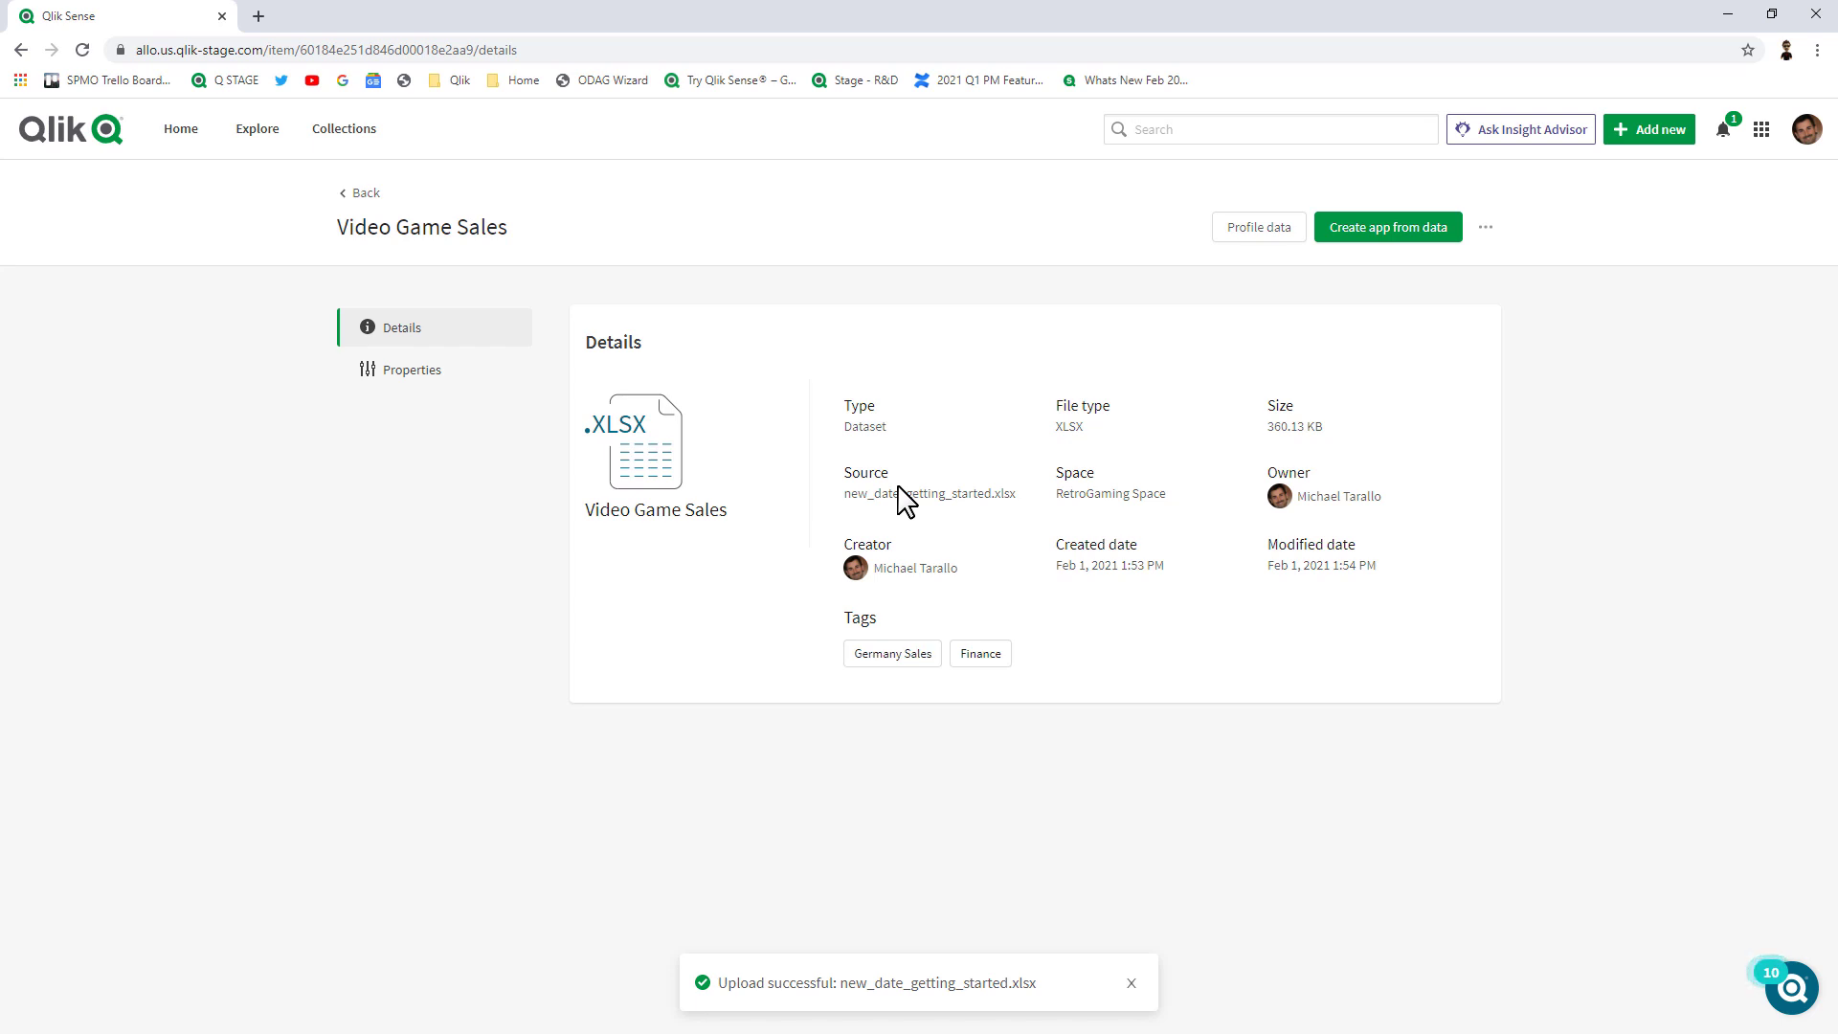
click(402, 374)
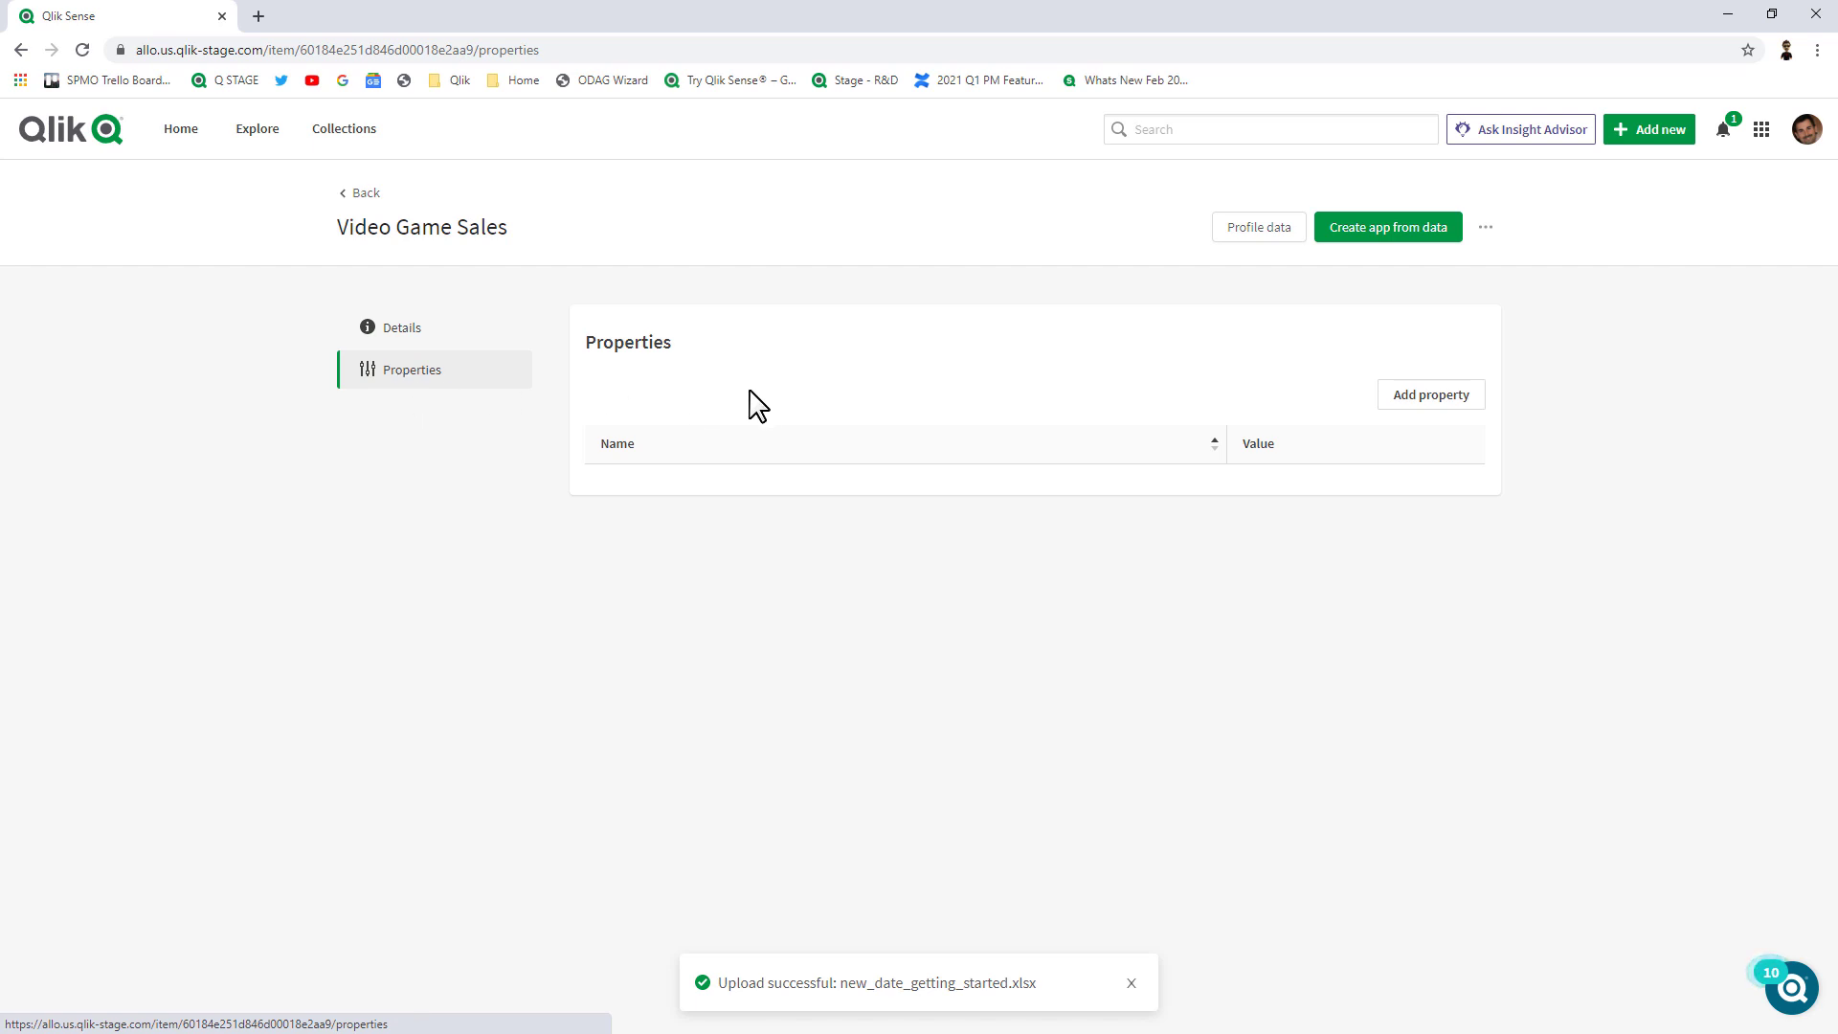
click(1416, 409)
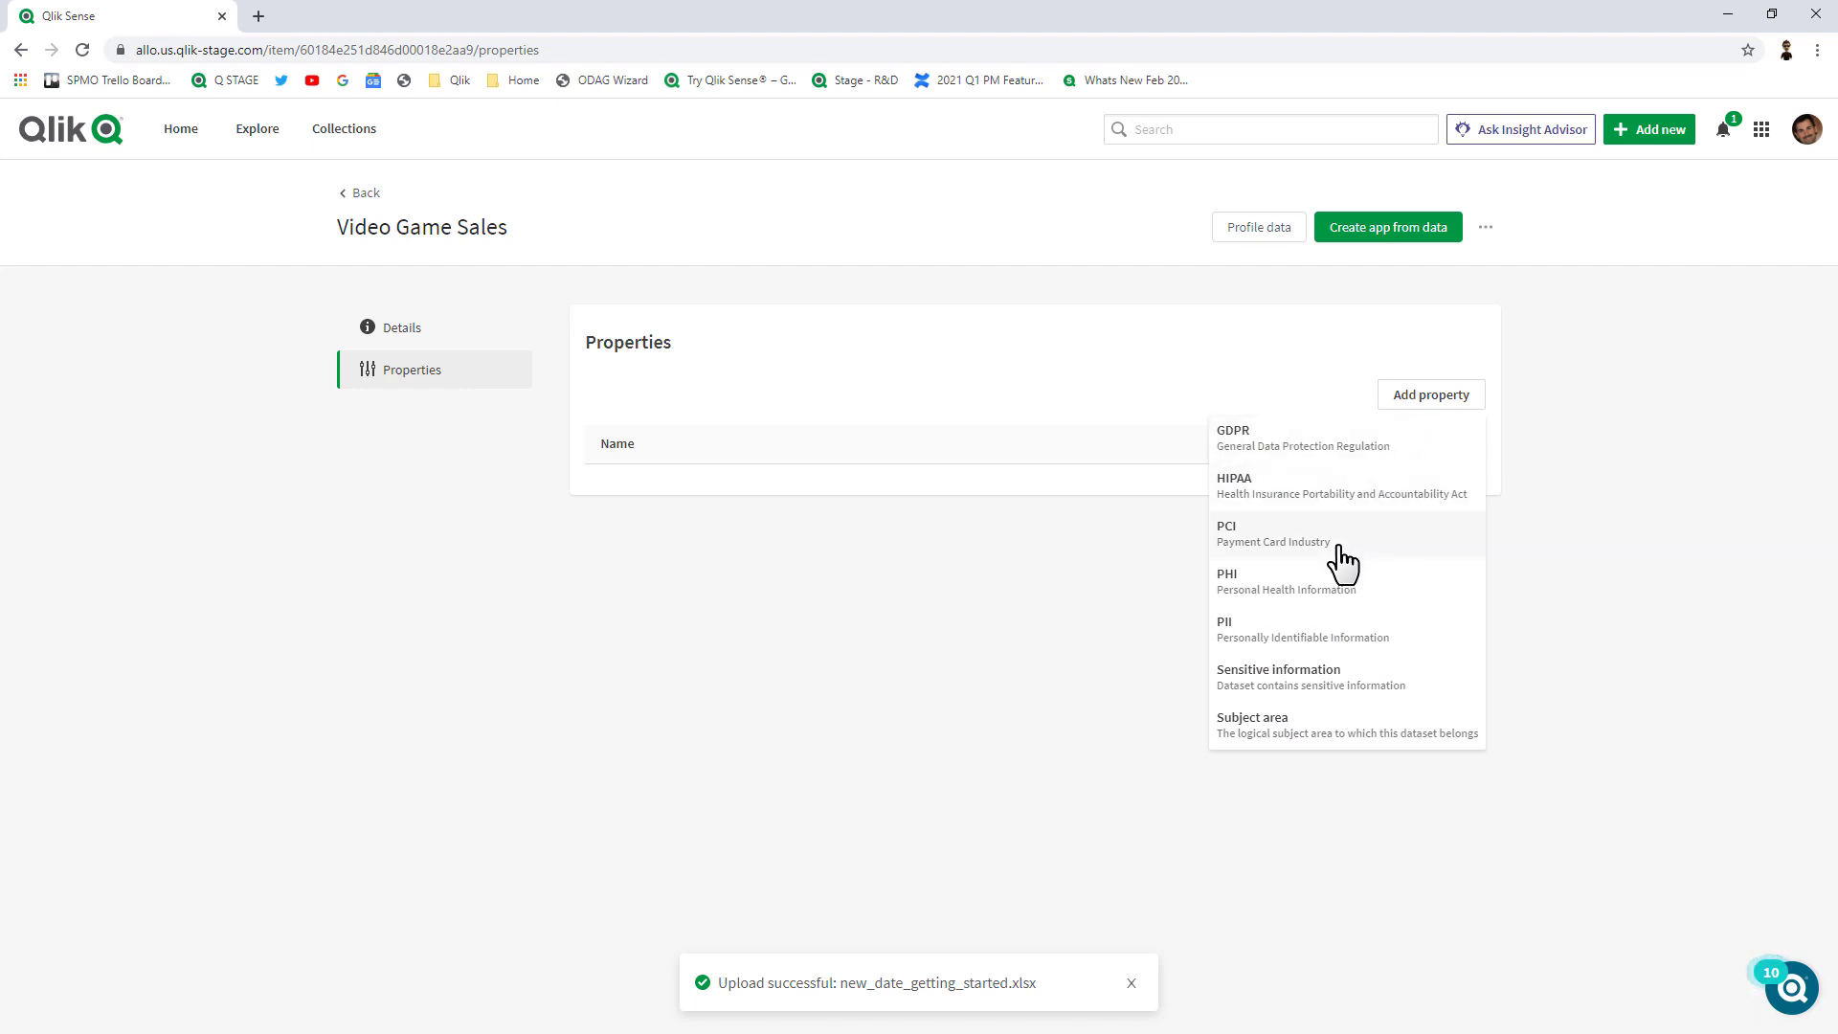
click(1326, 728)
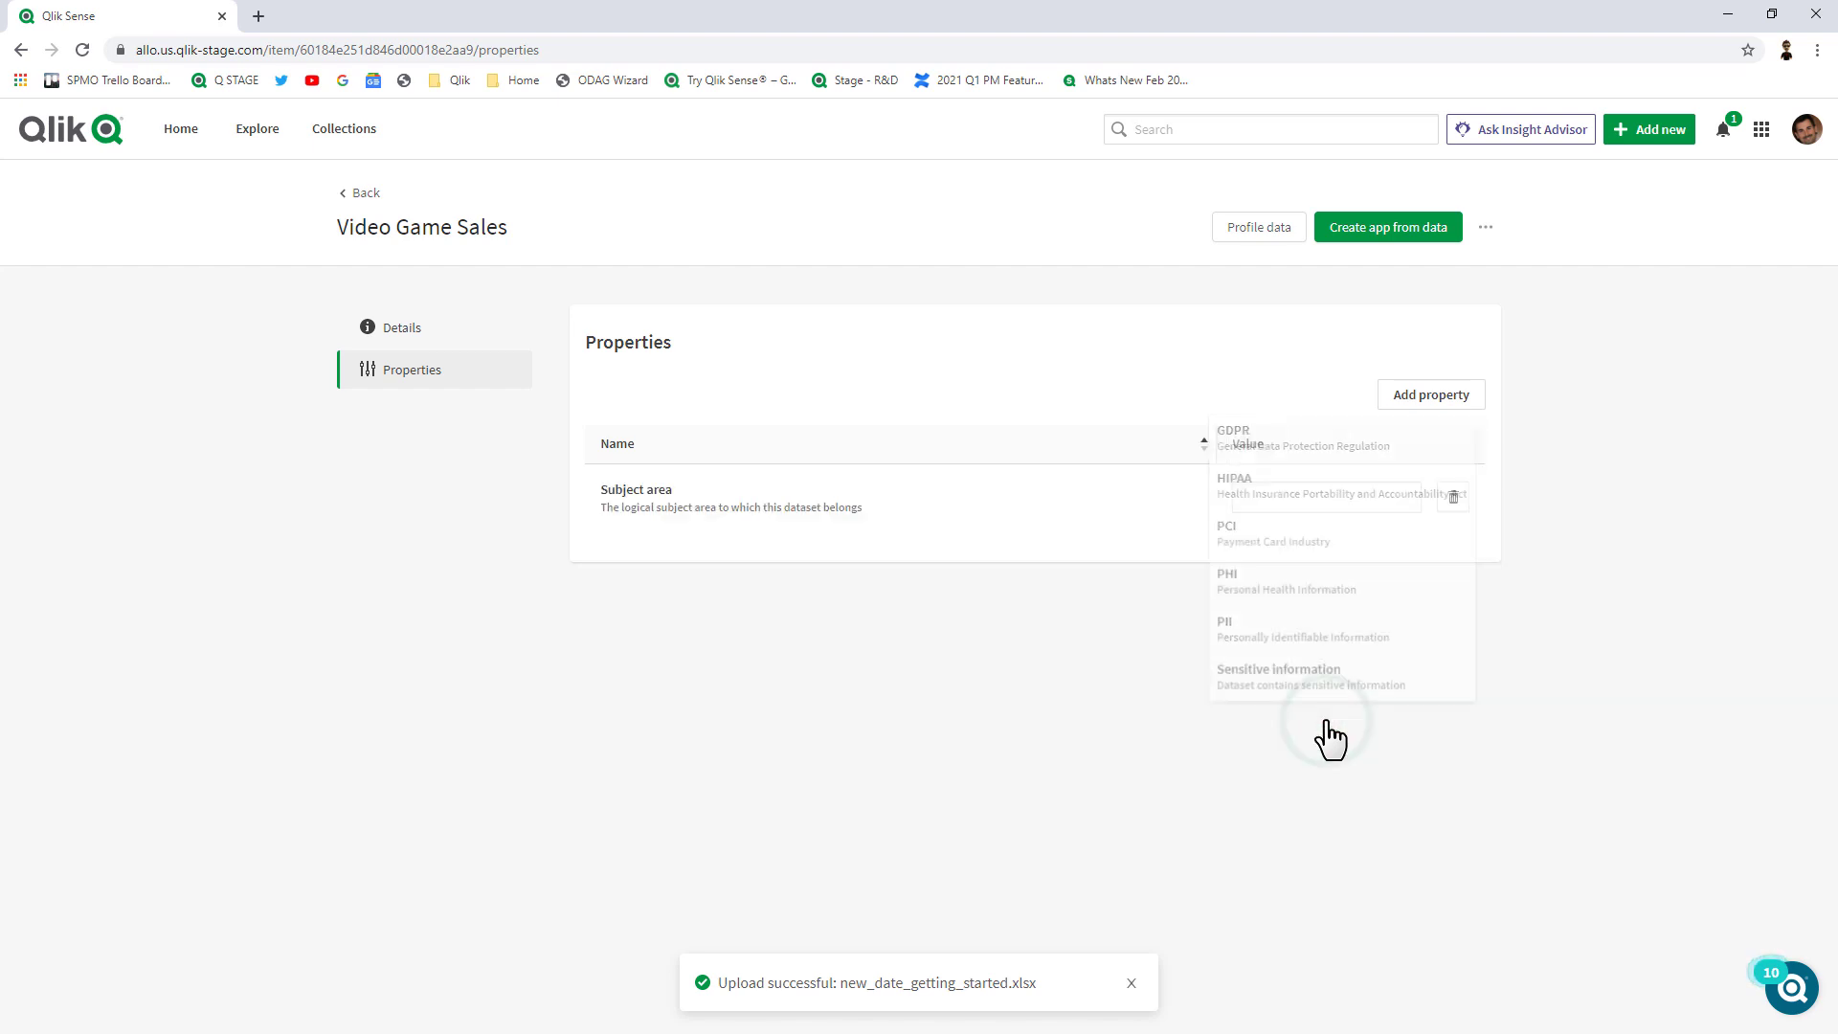
click(1431, 402)
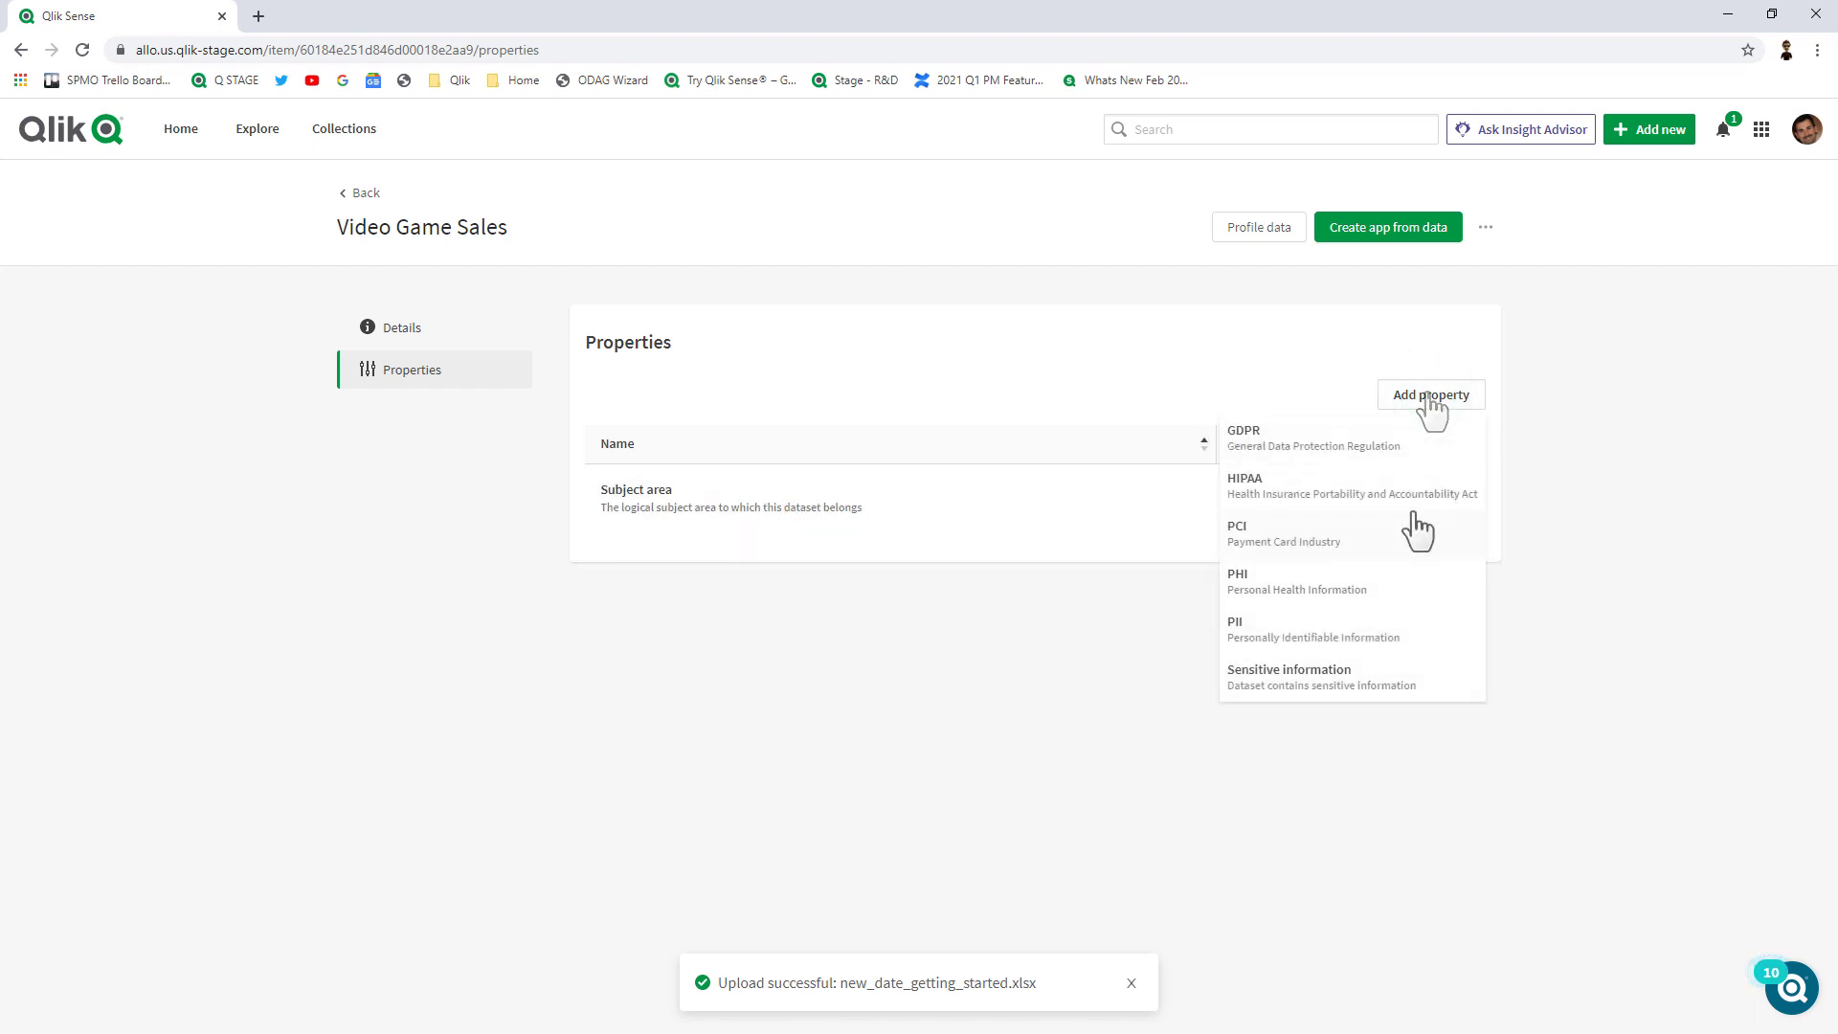
click(1403, 682)
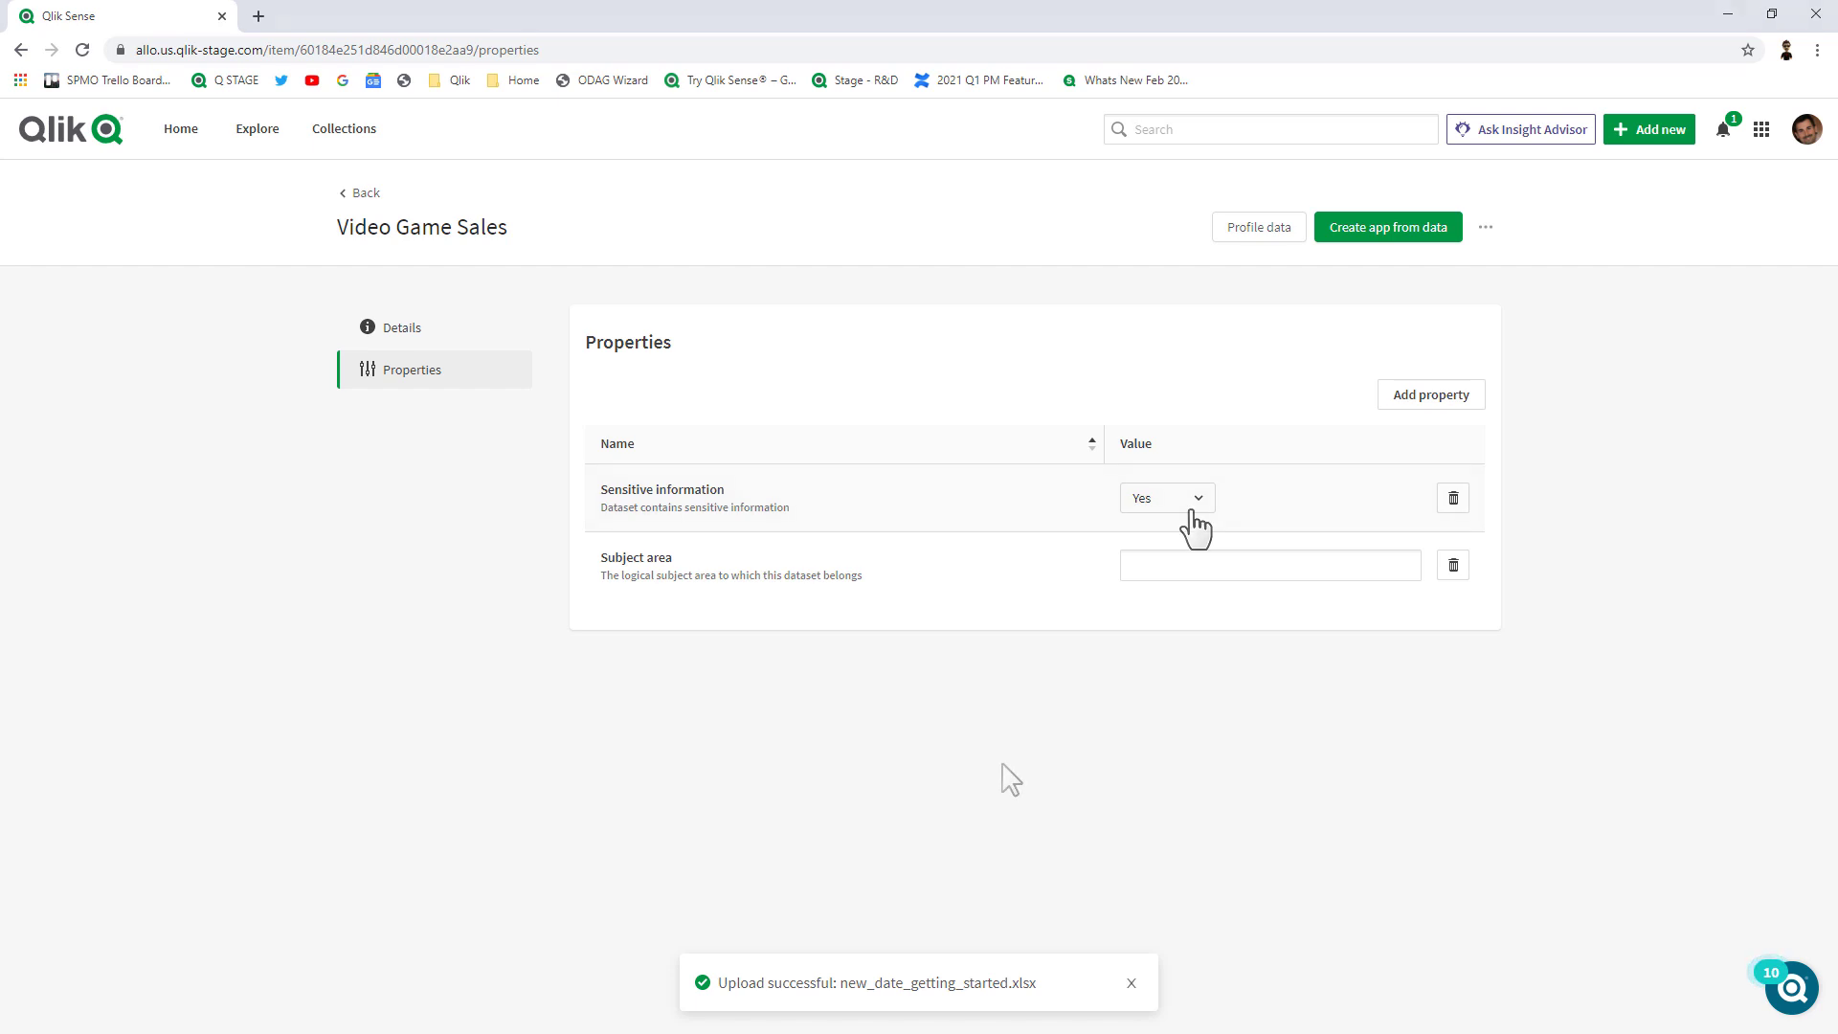
- Profile the Video Game Sales data, review the selectable profile columns and the data sample, and close the profile
click(1274, 247)
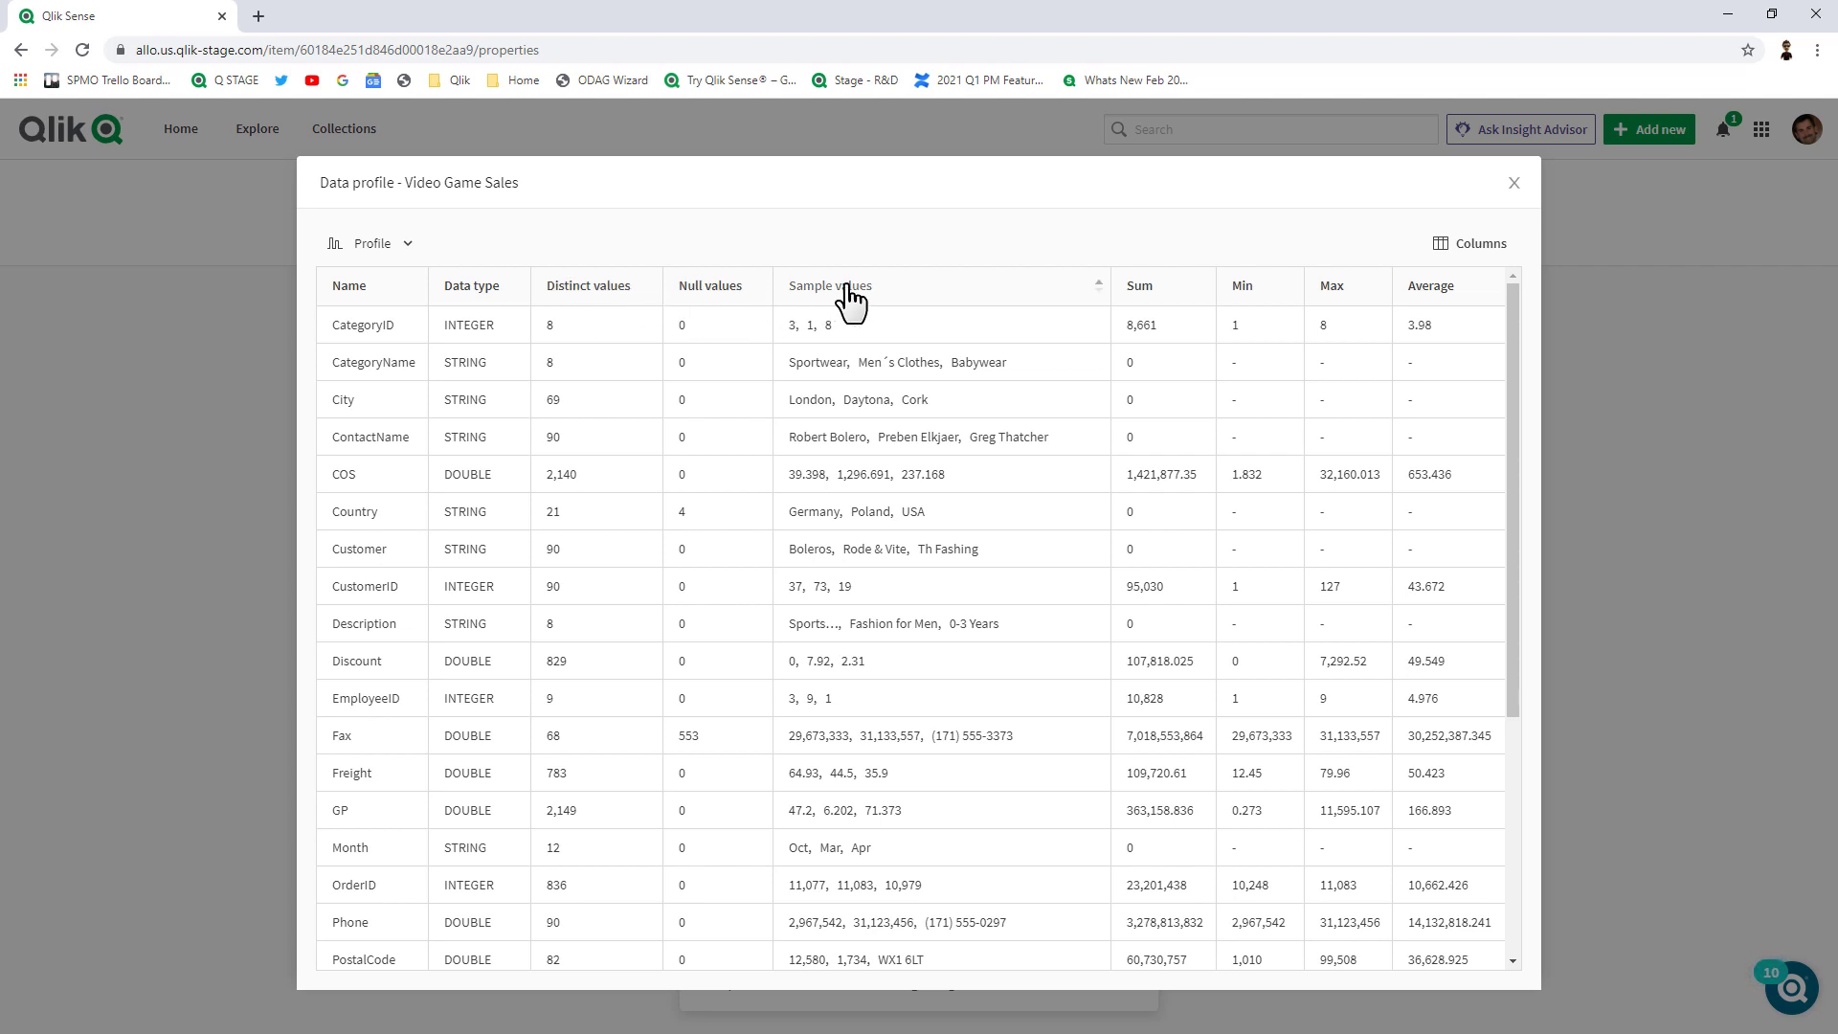
click(1491, 254)
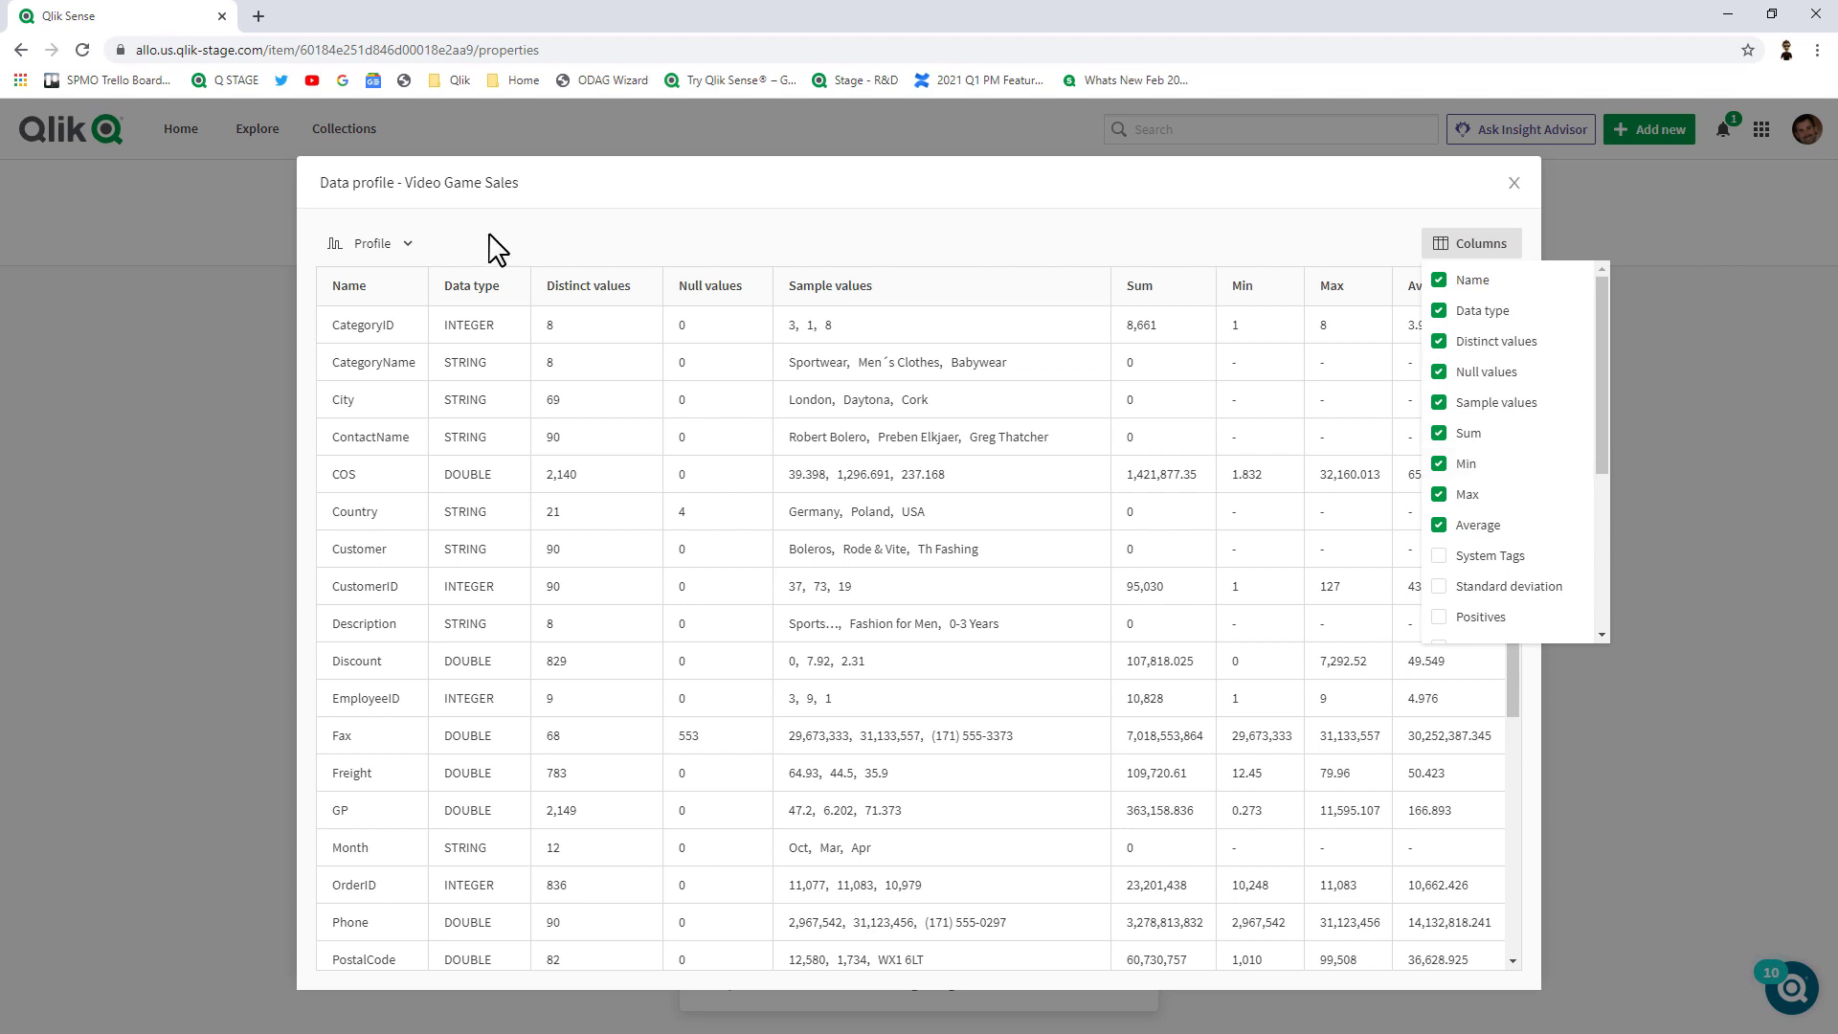
click(399, 239)
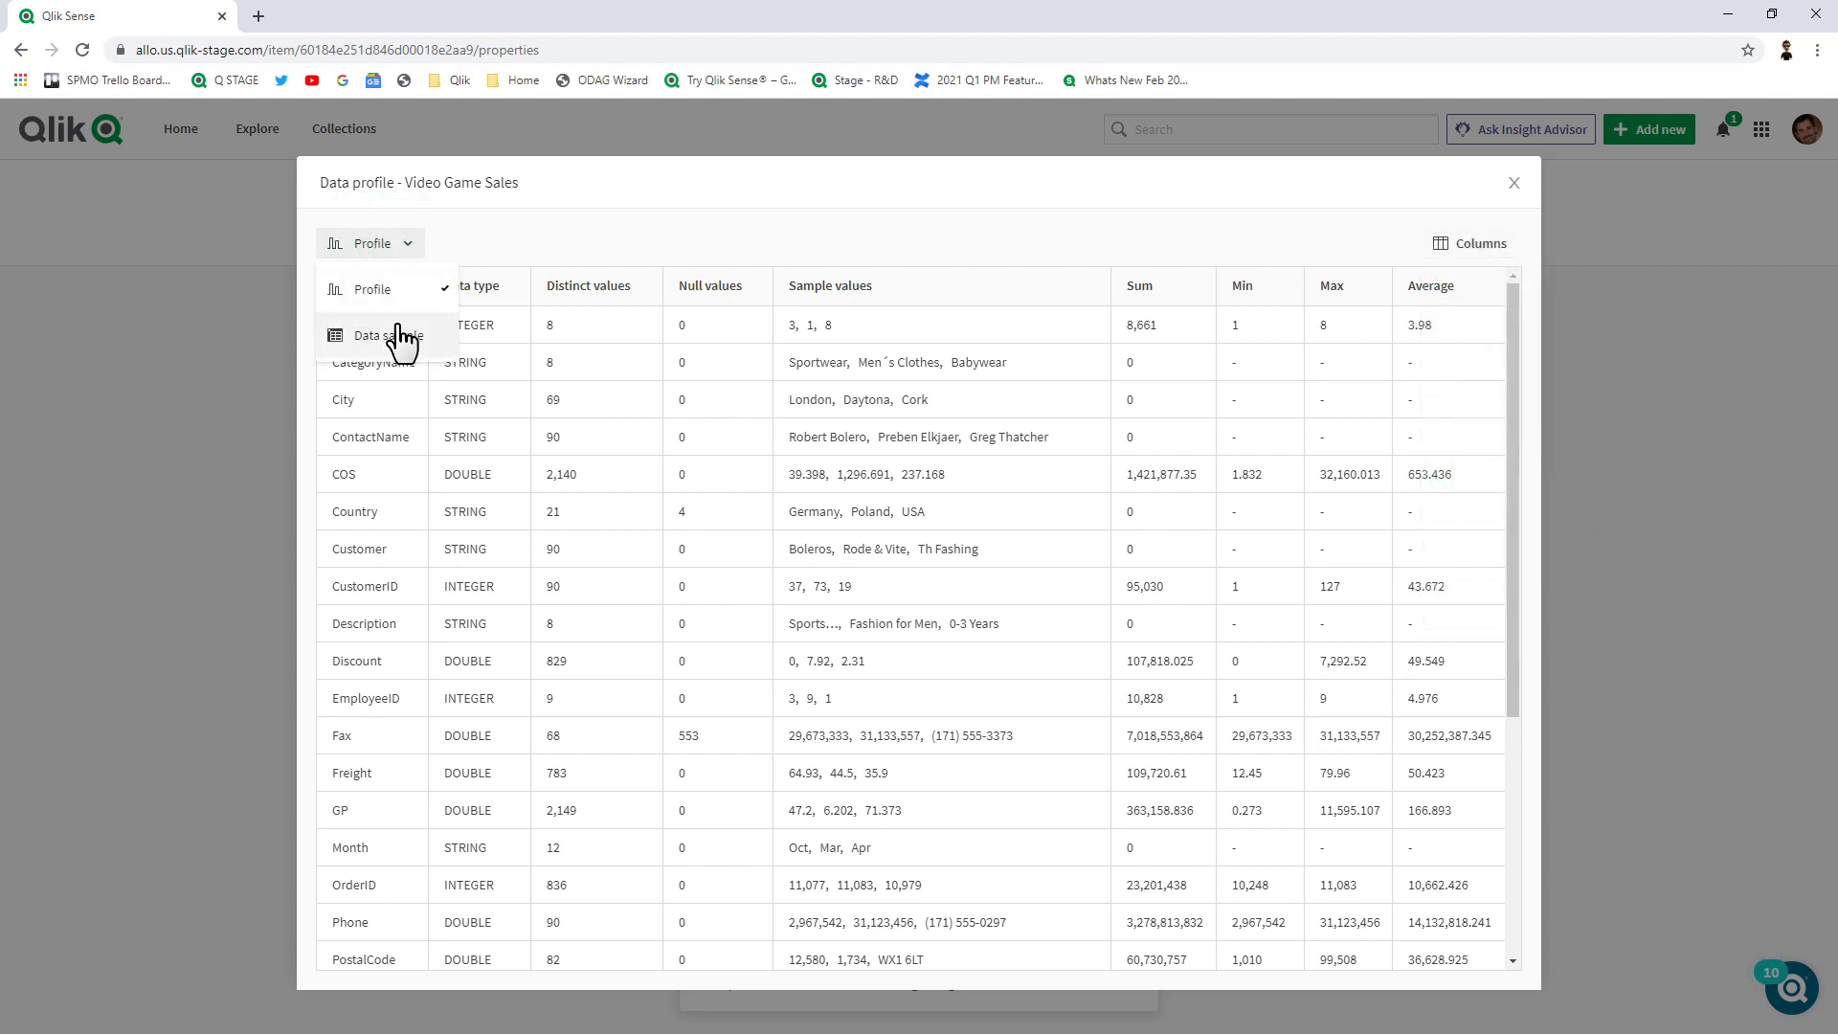
click(401, 332)
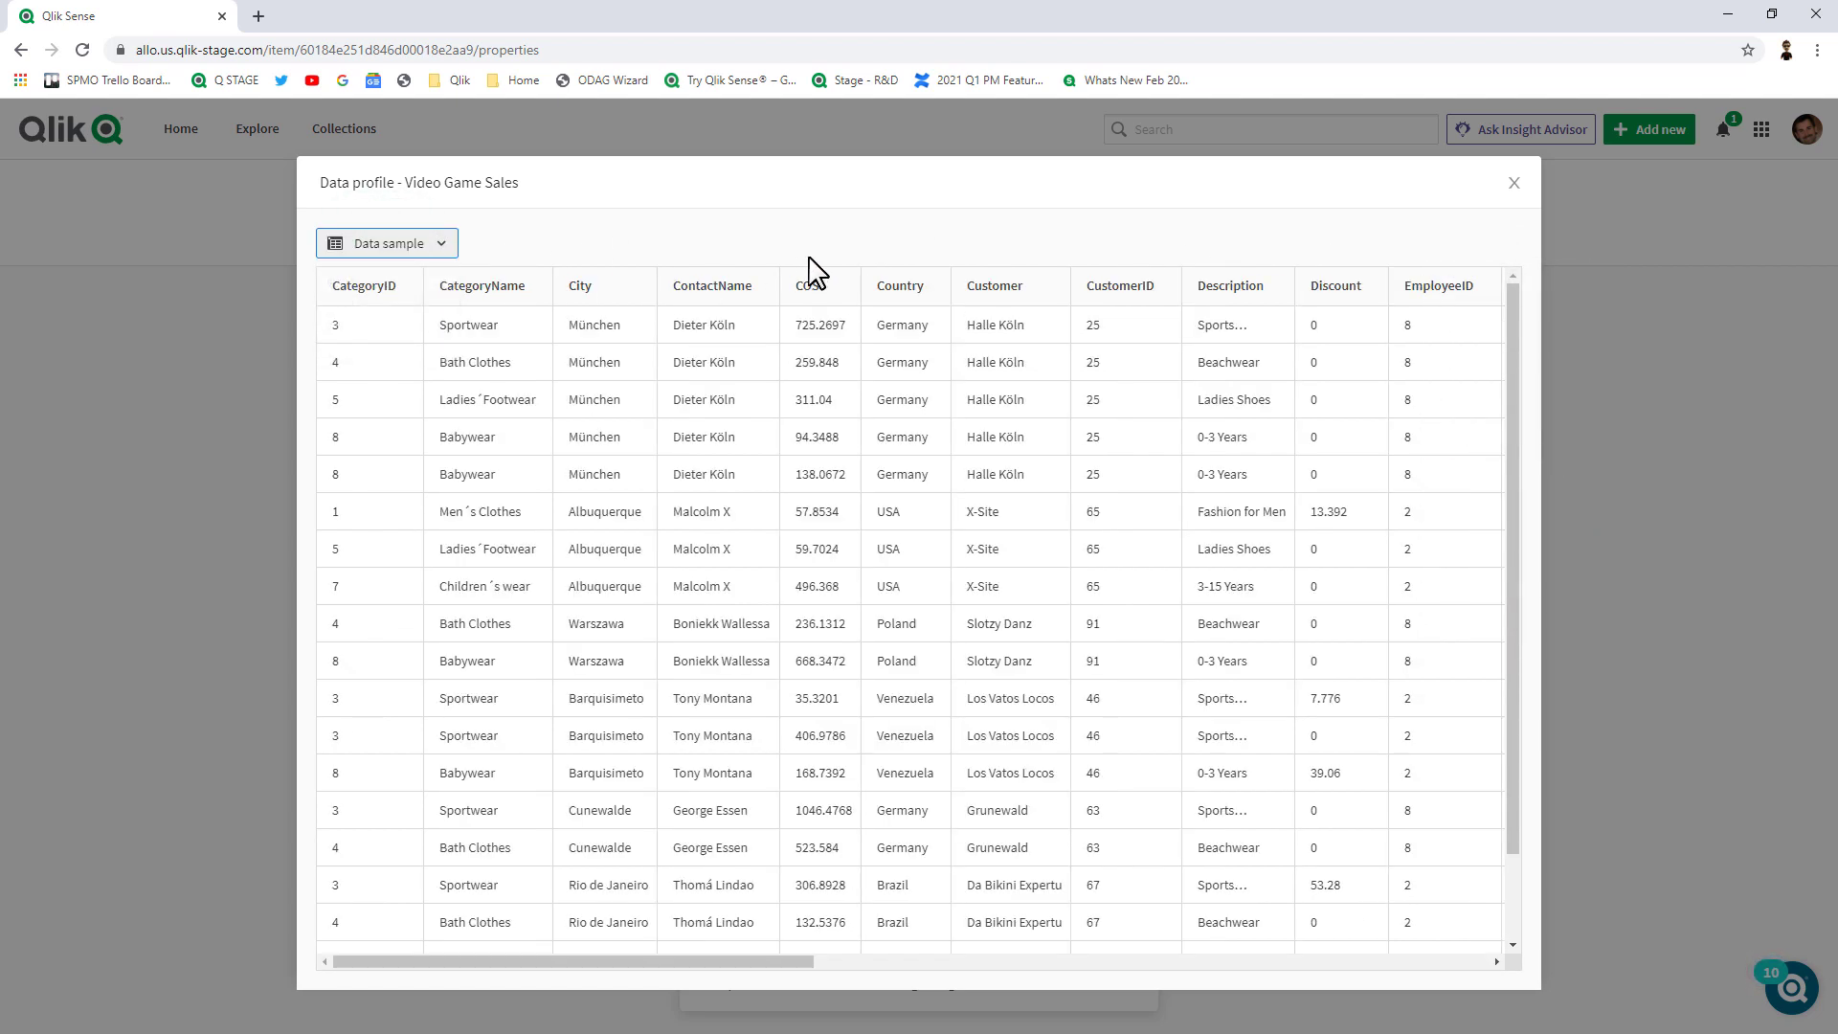
click(1514, 183)
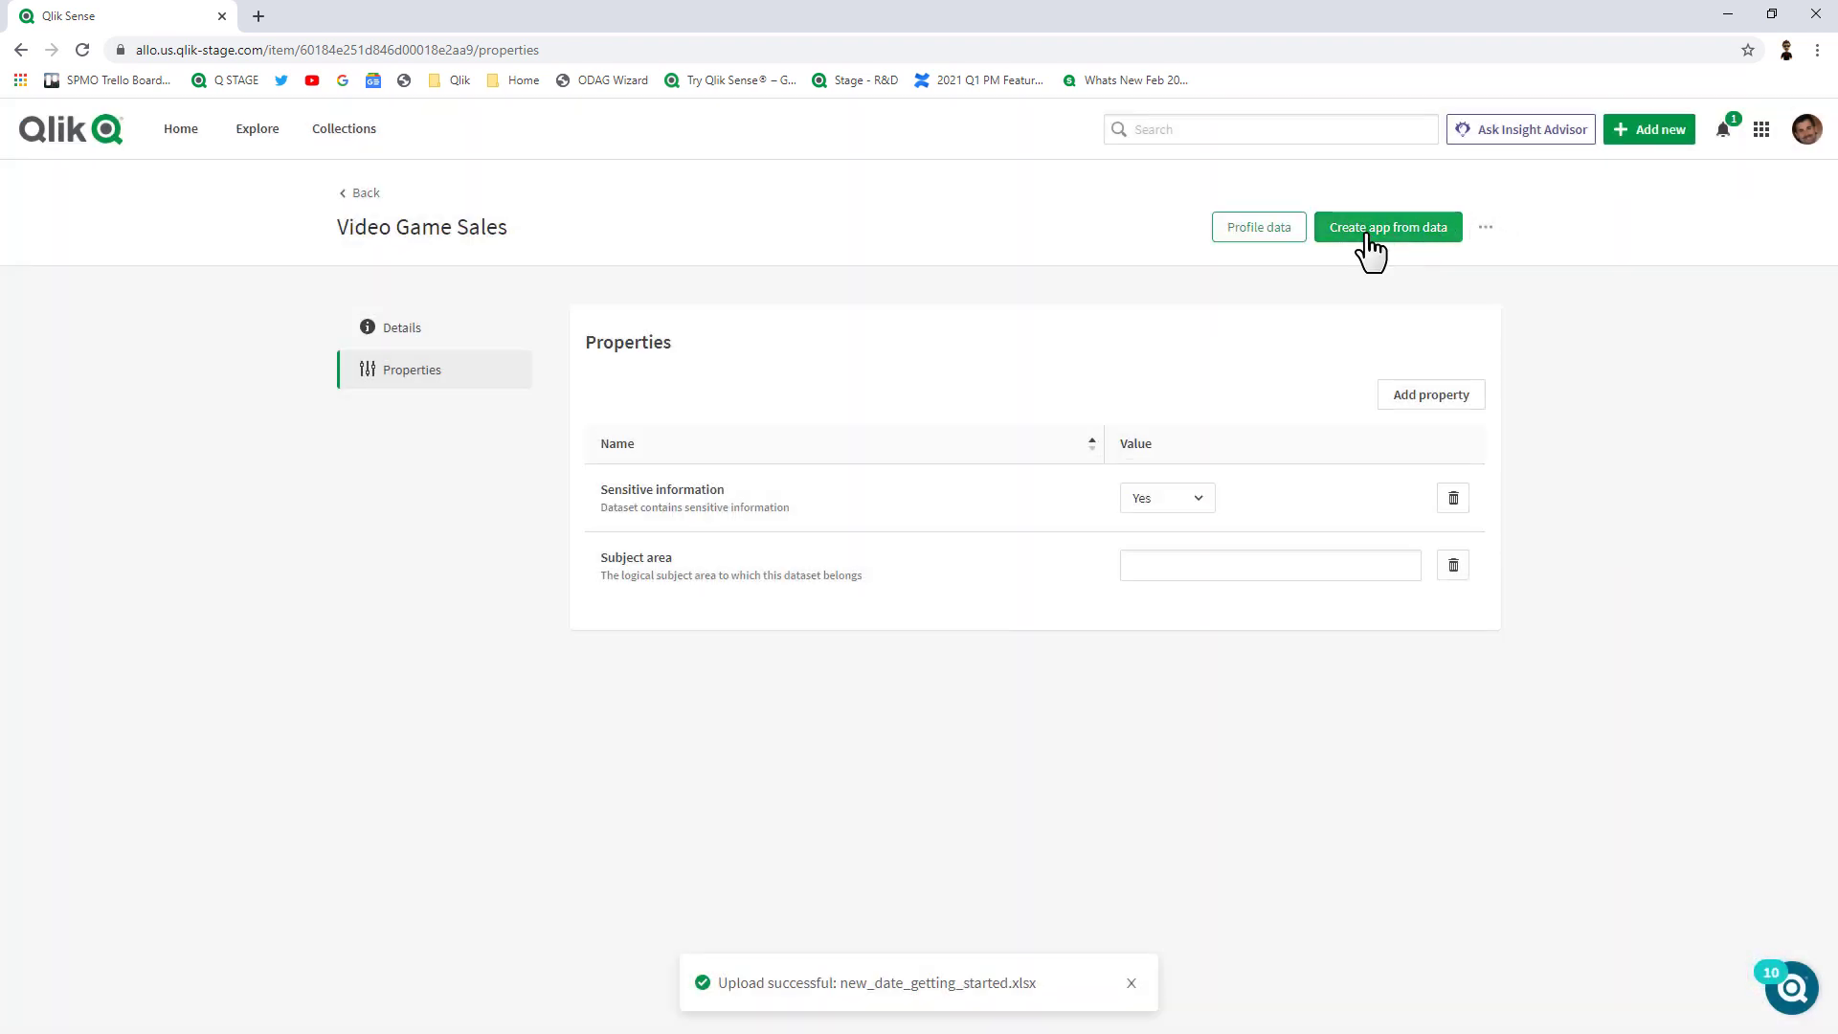
- Create the Video Game Sales app from the dataset in RetroGaming Space and start a new sheet in the app
click(1368, 235)
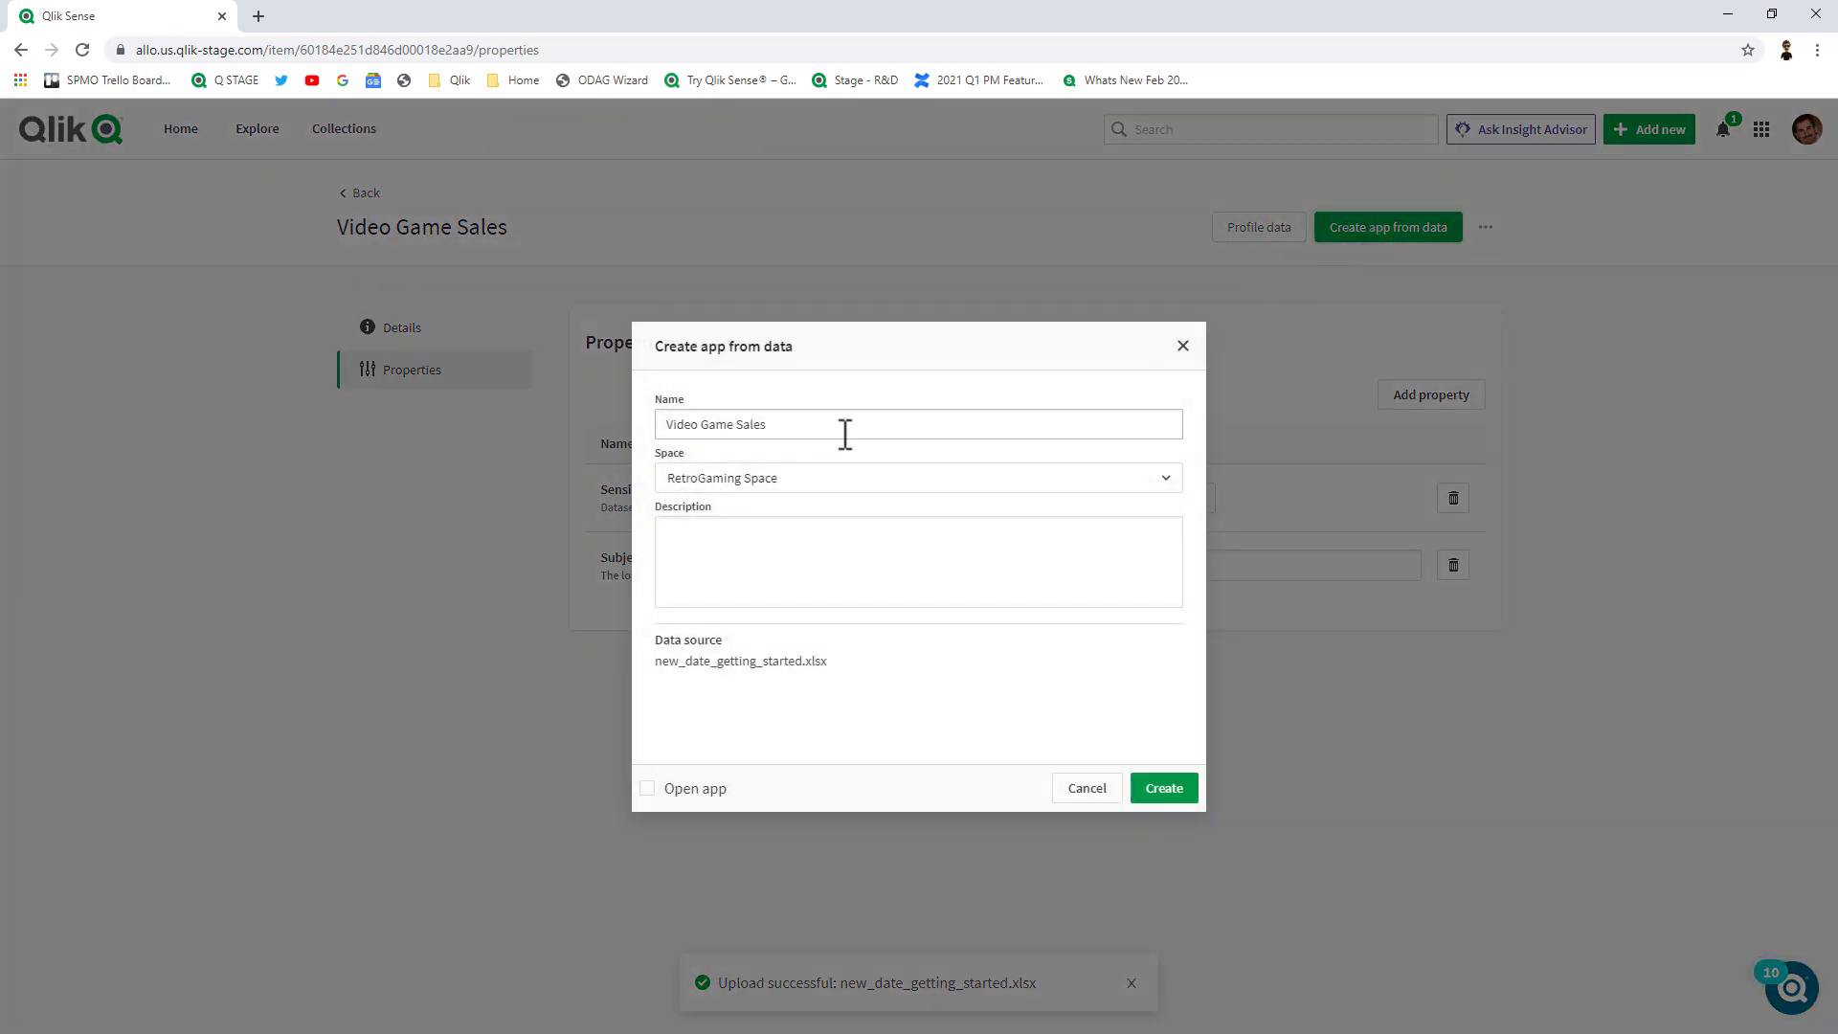
click(1172, 798)
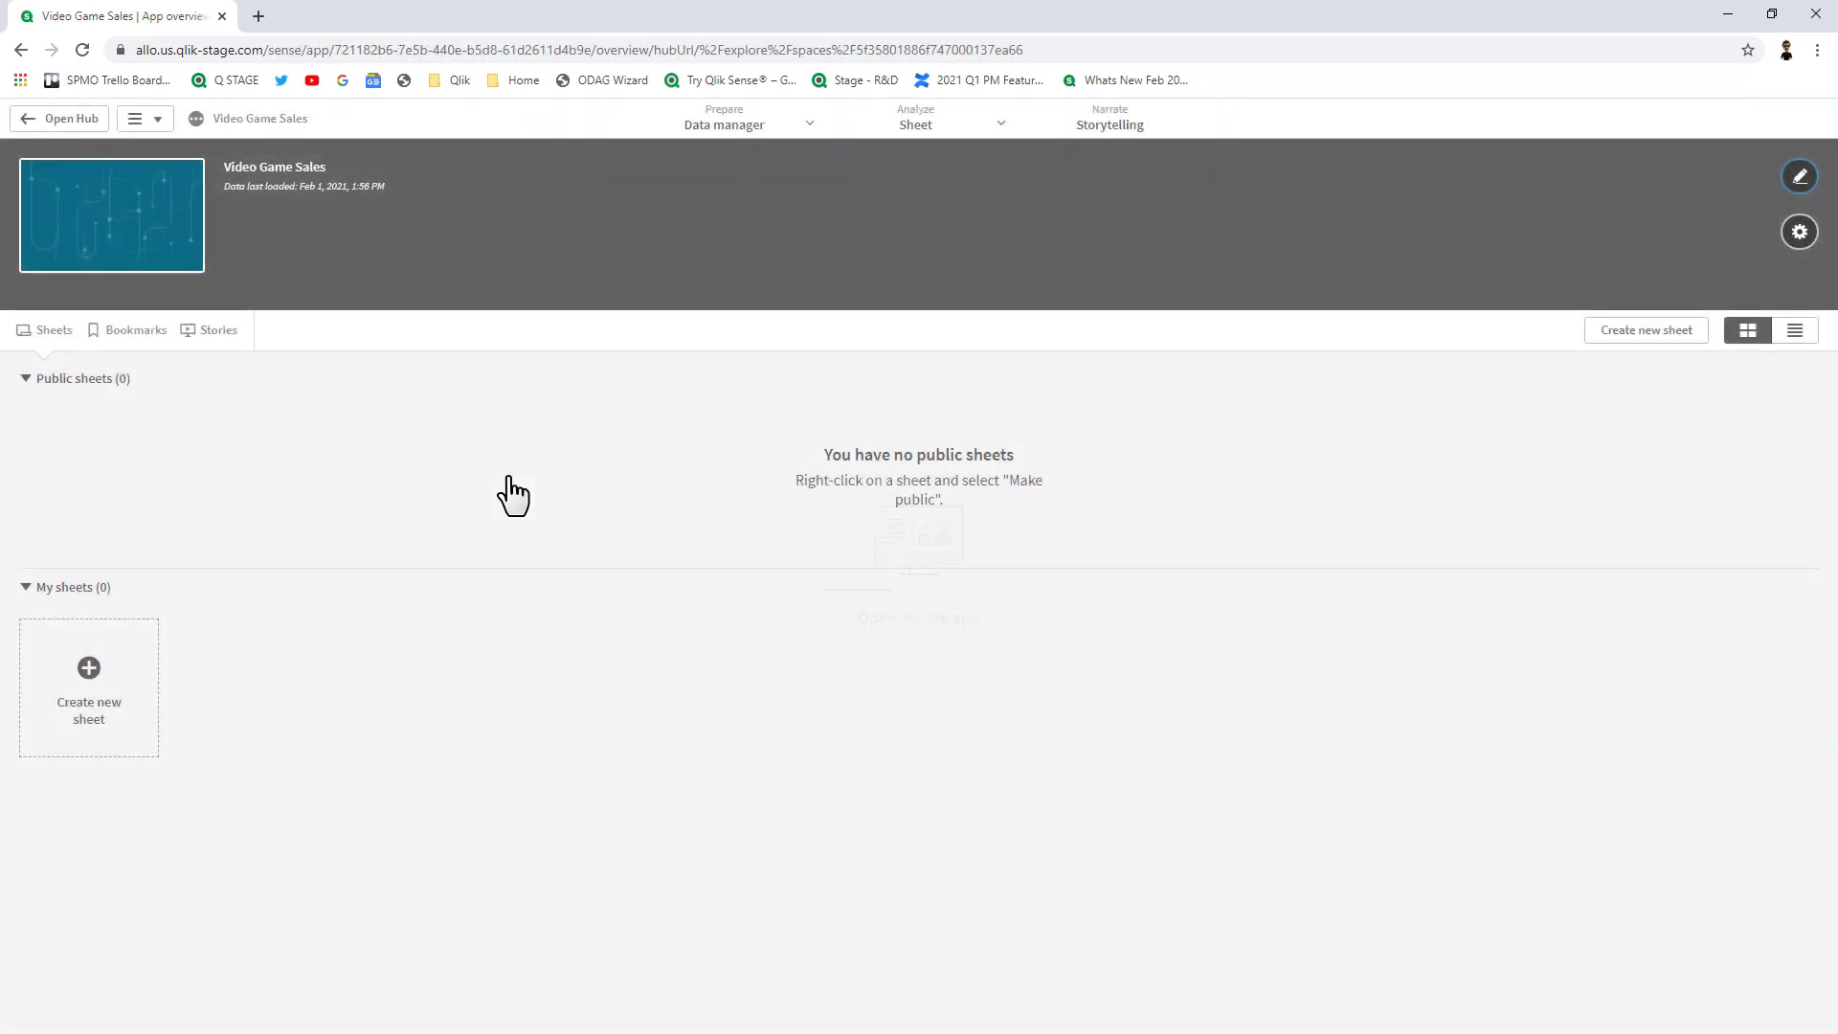
click(86, 661)
click(106, 666)
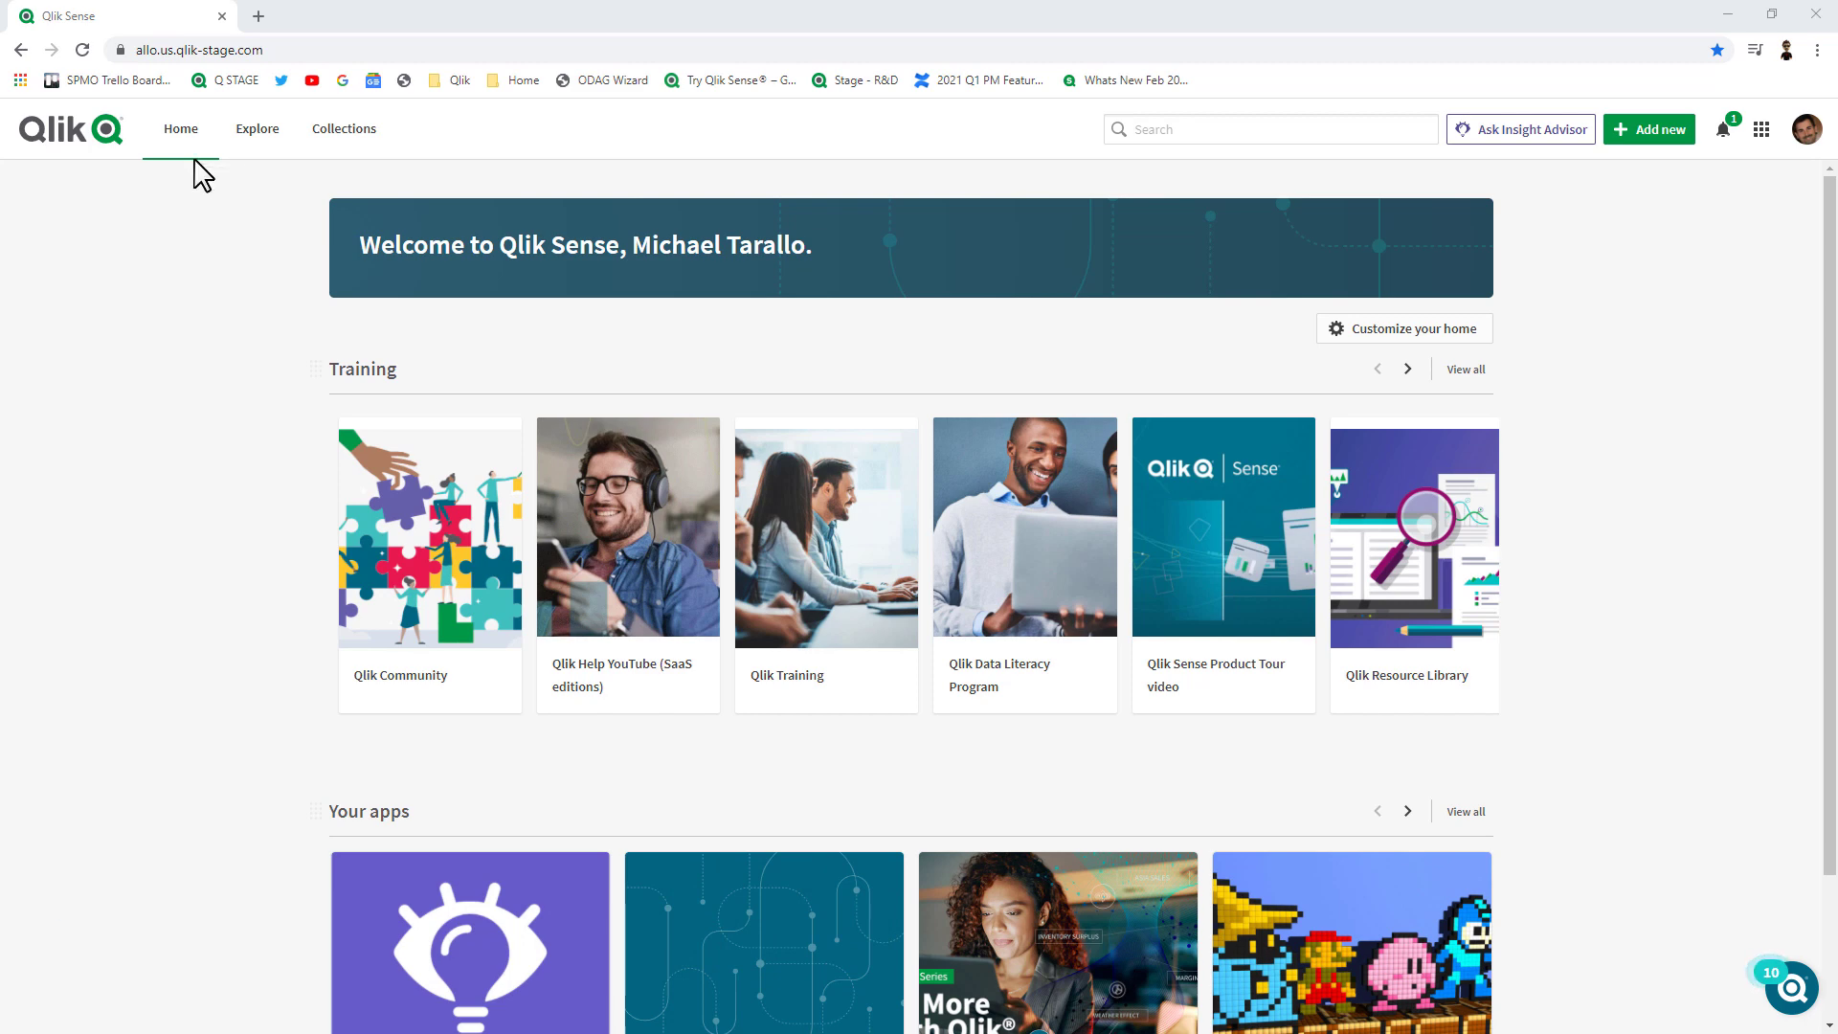
- Look over the home page sections and move Your apps above the Training section
scroll(250, 328, down, 2)
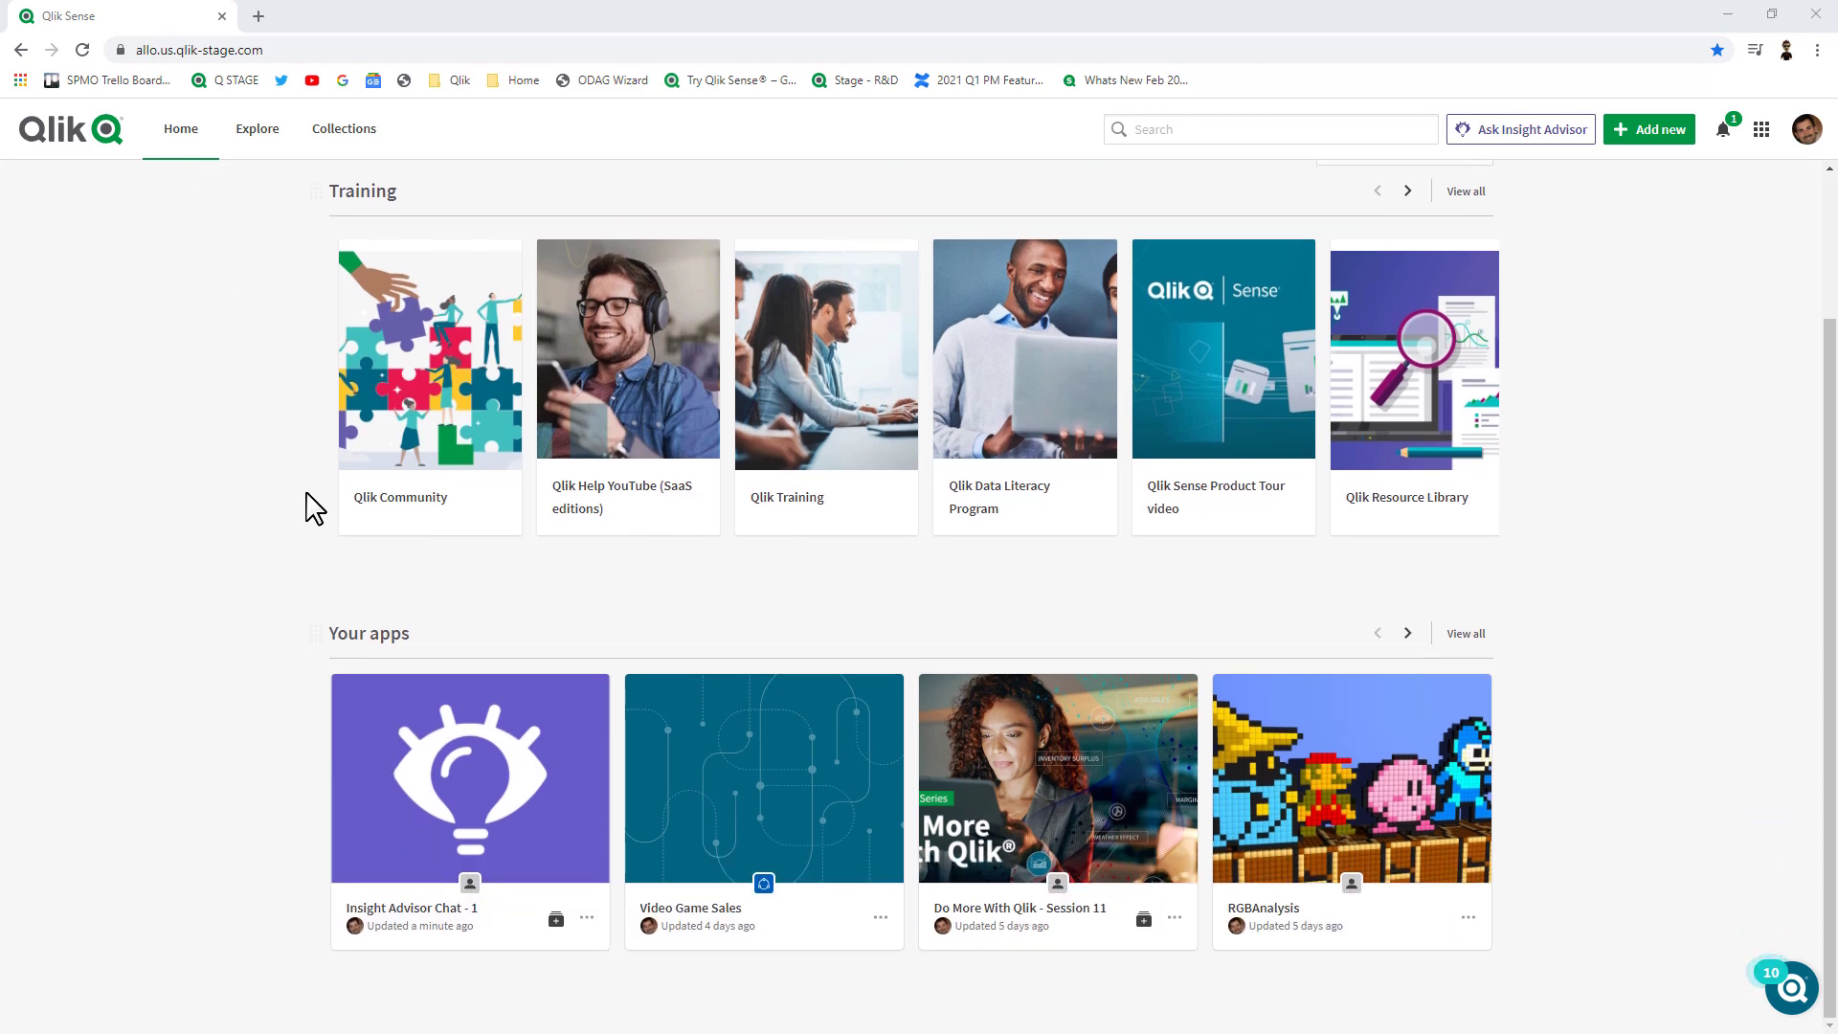
scroll(282, 622, up, 2)
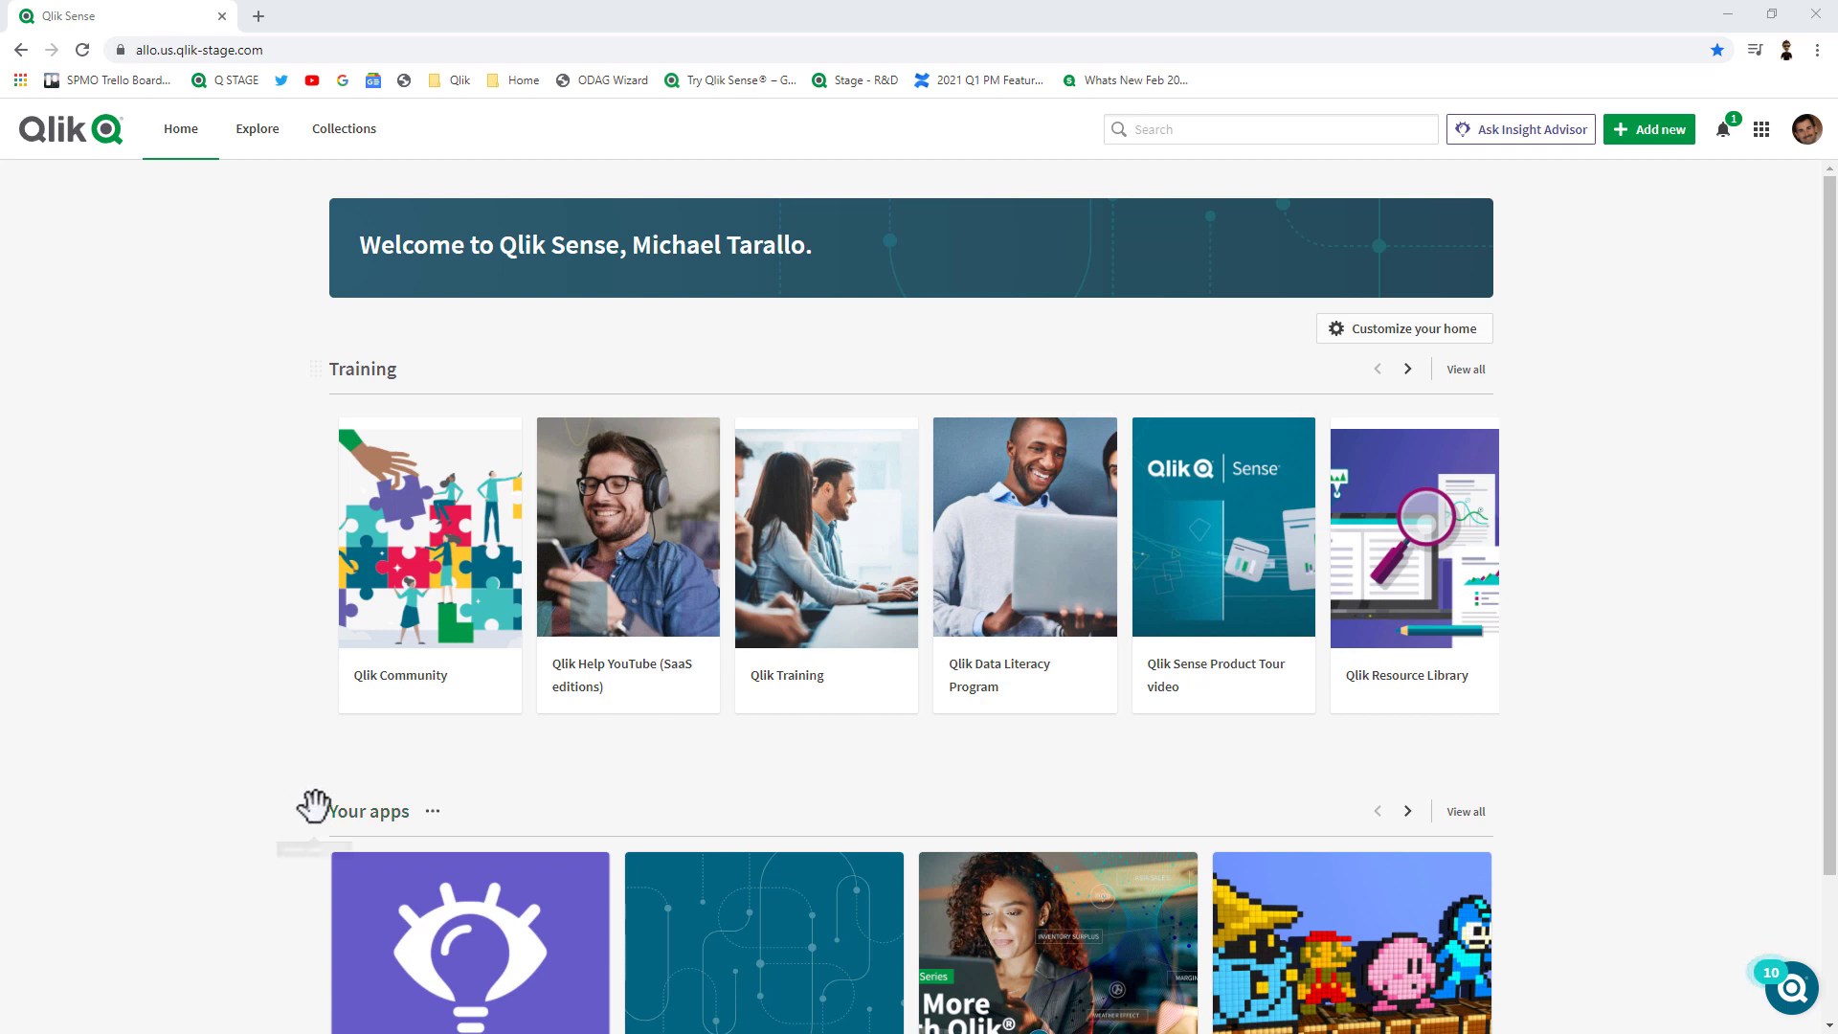
drag(315, 811, 327, 362)
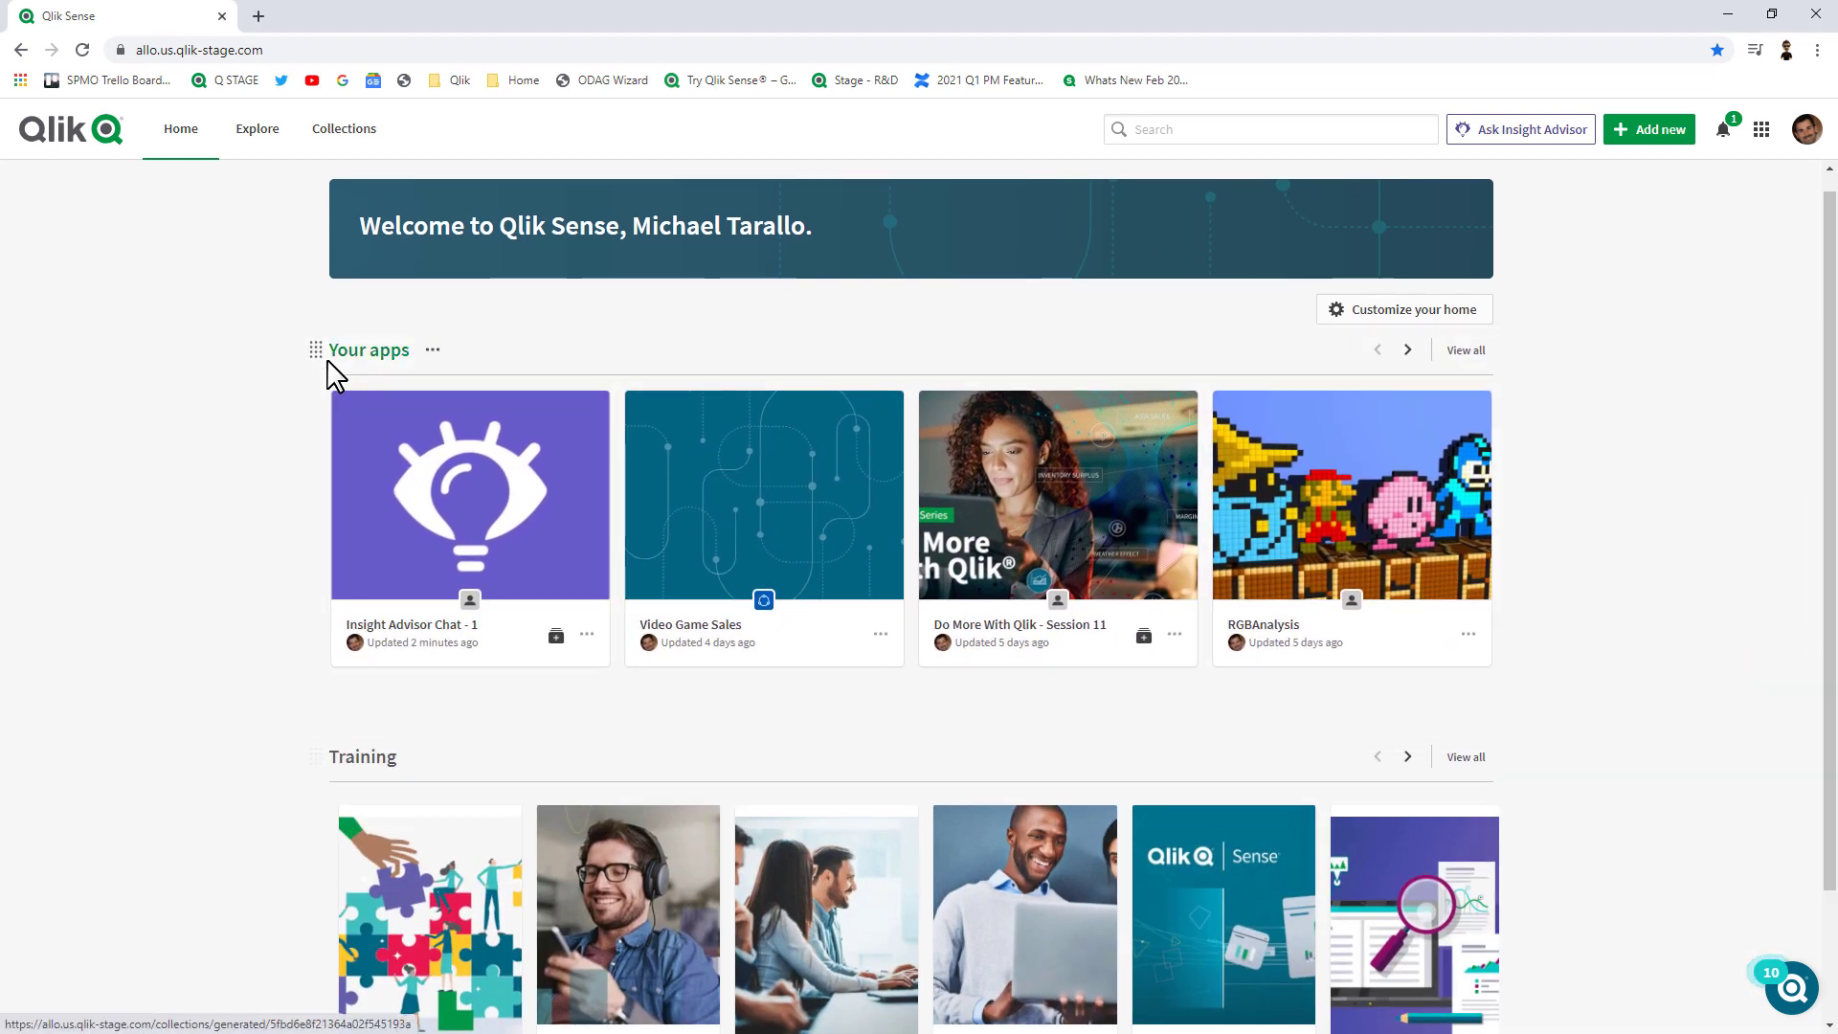
- Customize the home page by removing the Training resource collection
click(1388, 316)
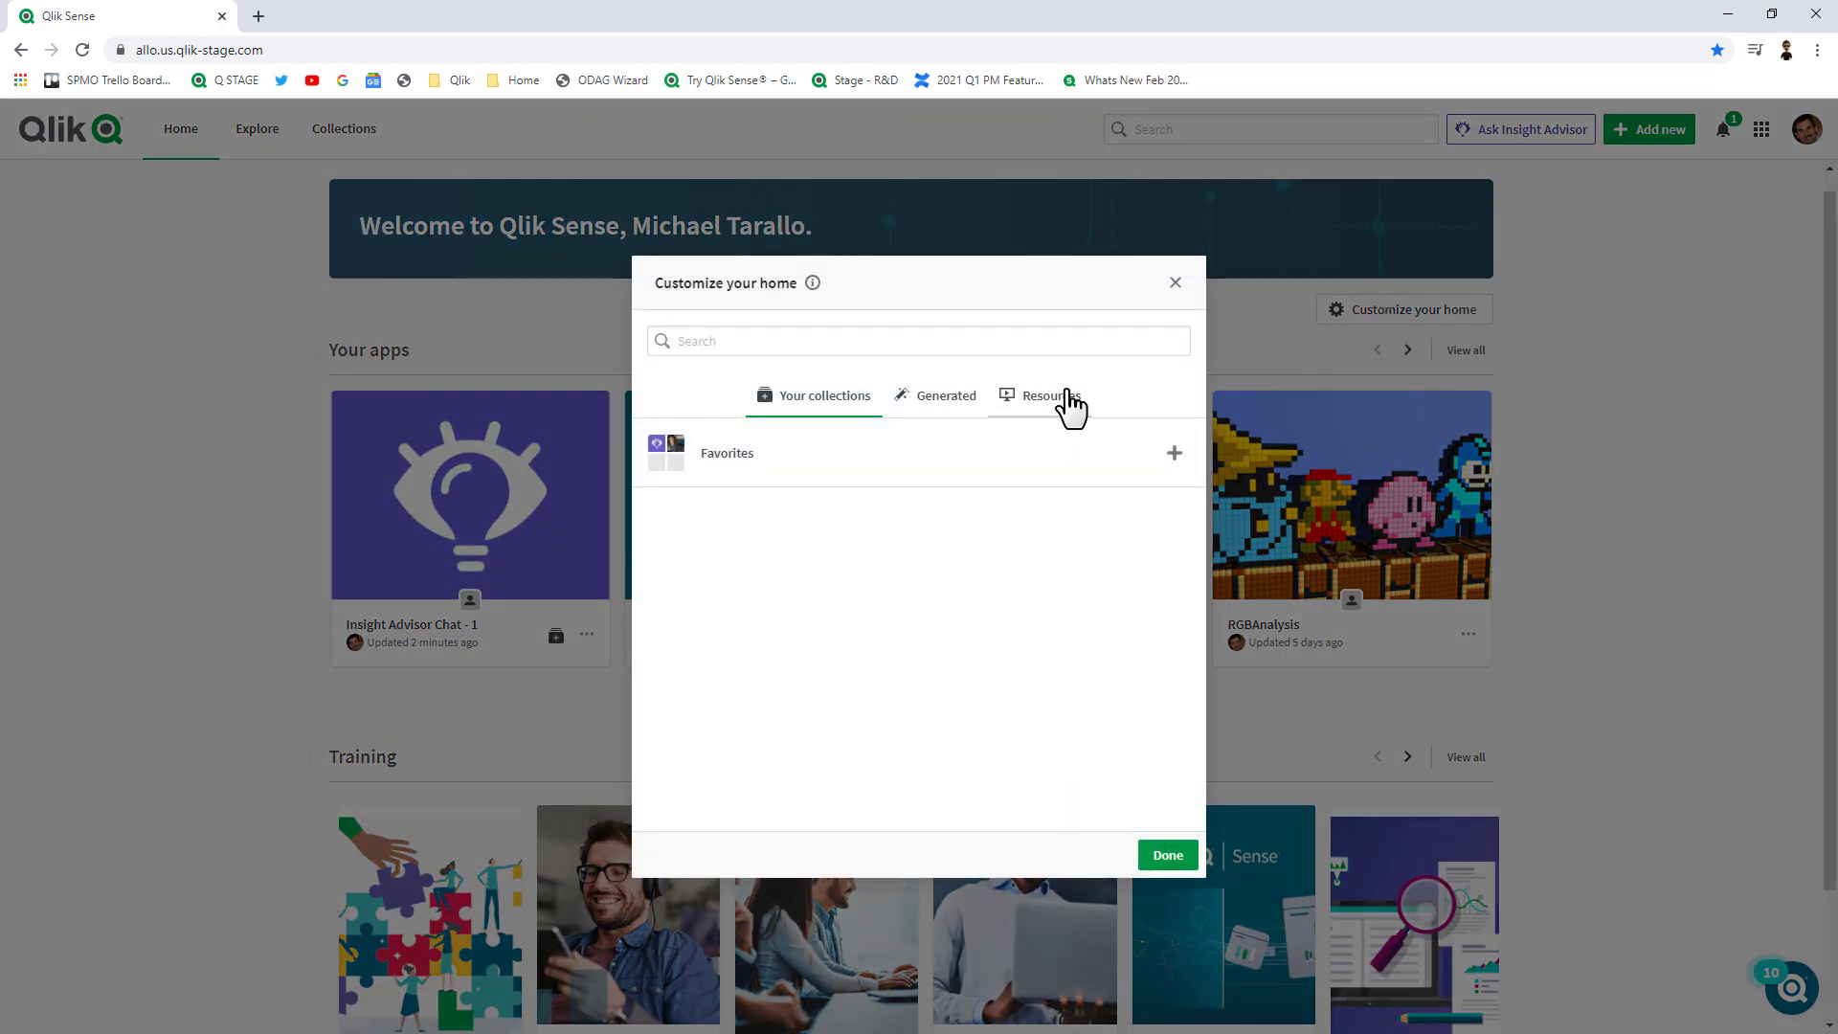
click(1051, 396)
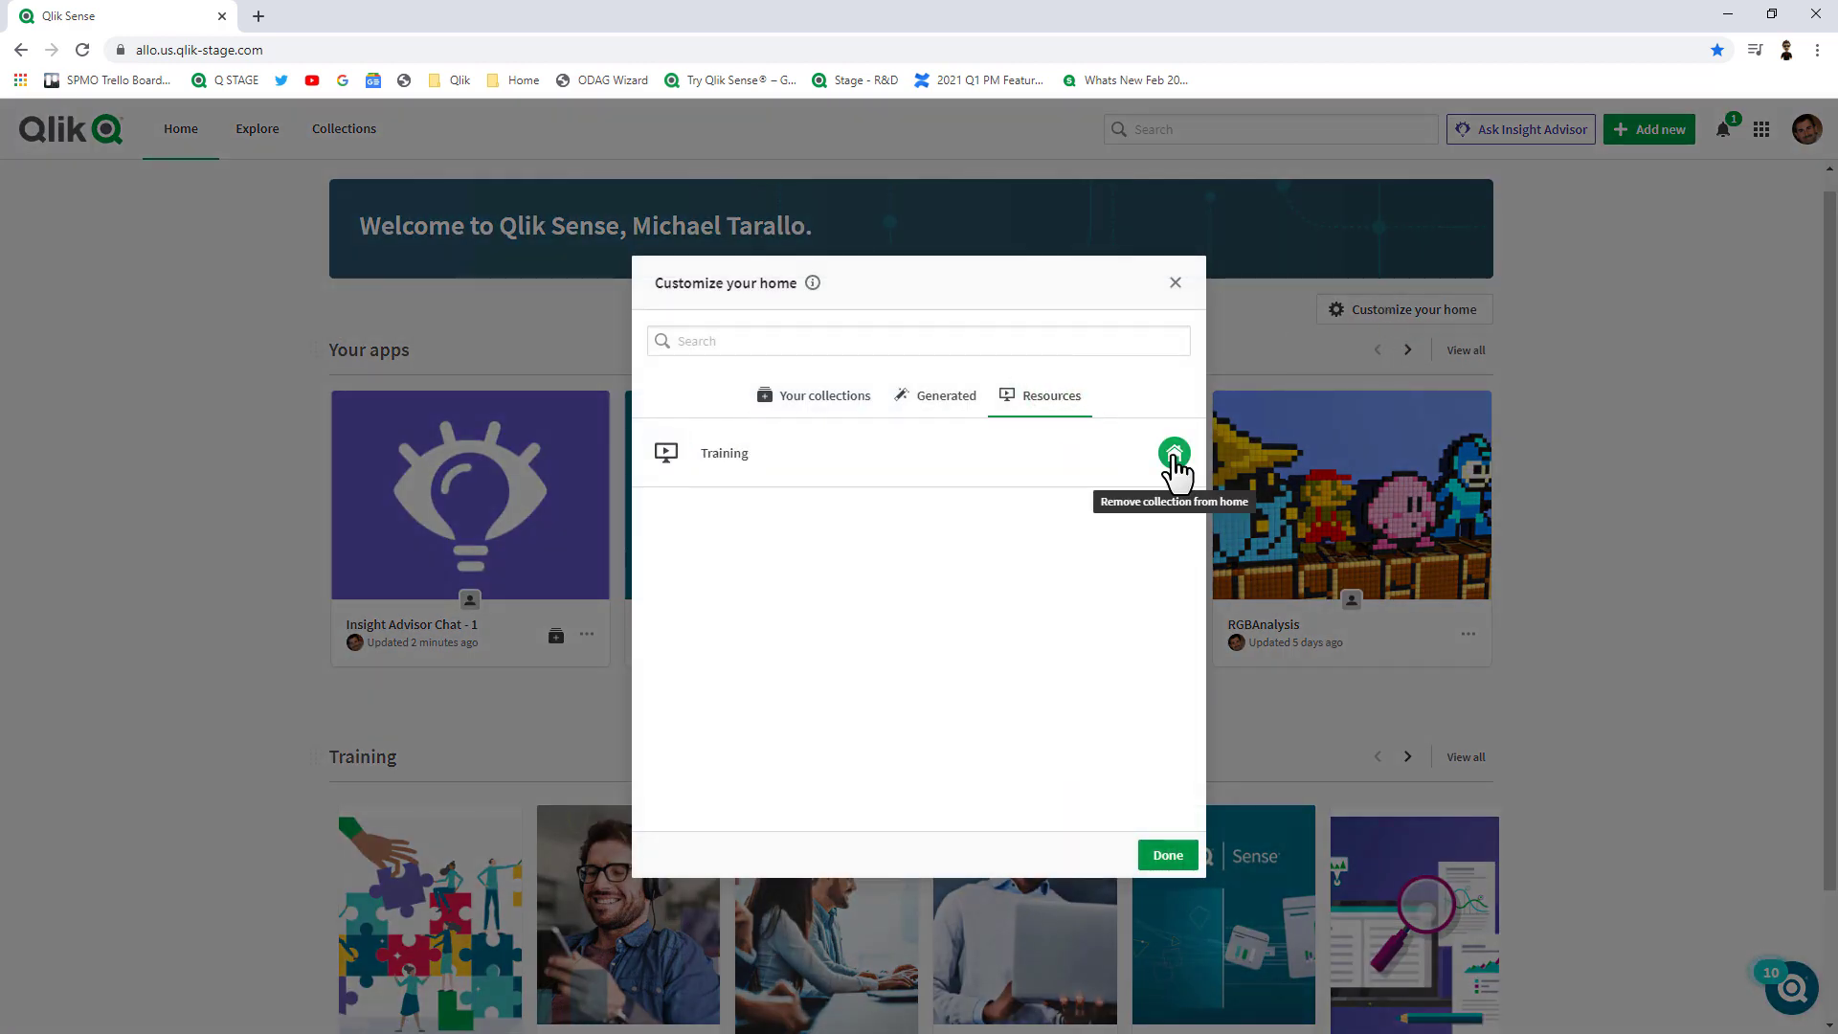
click(1168, 455)
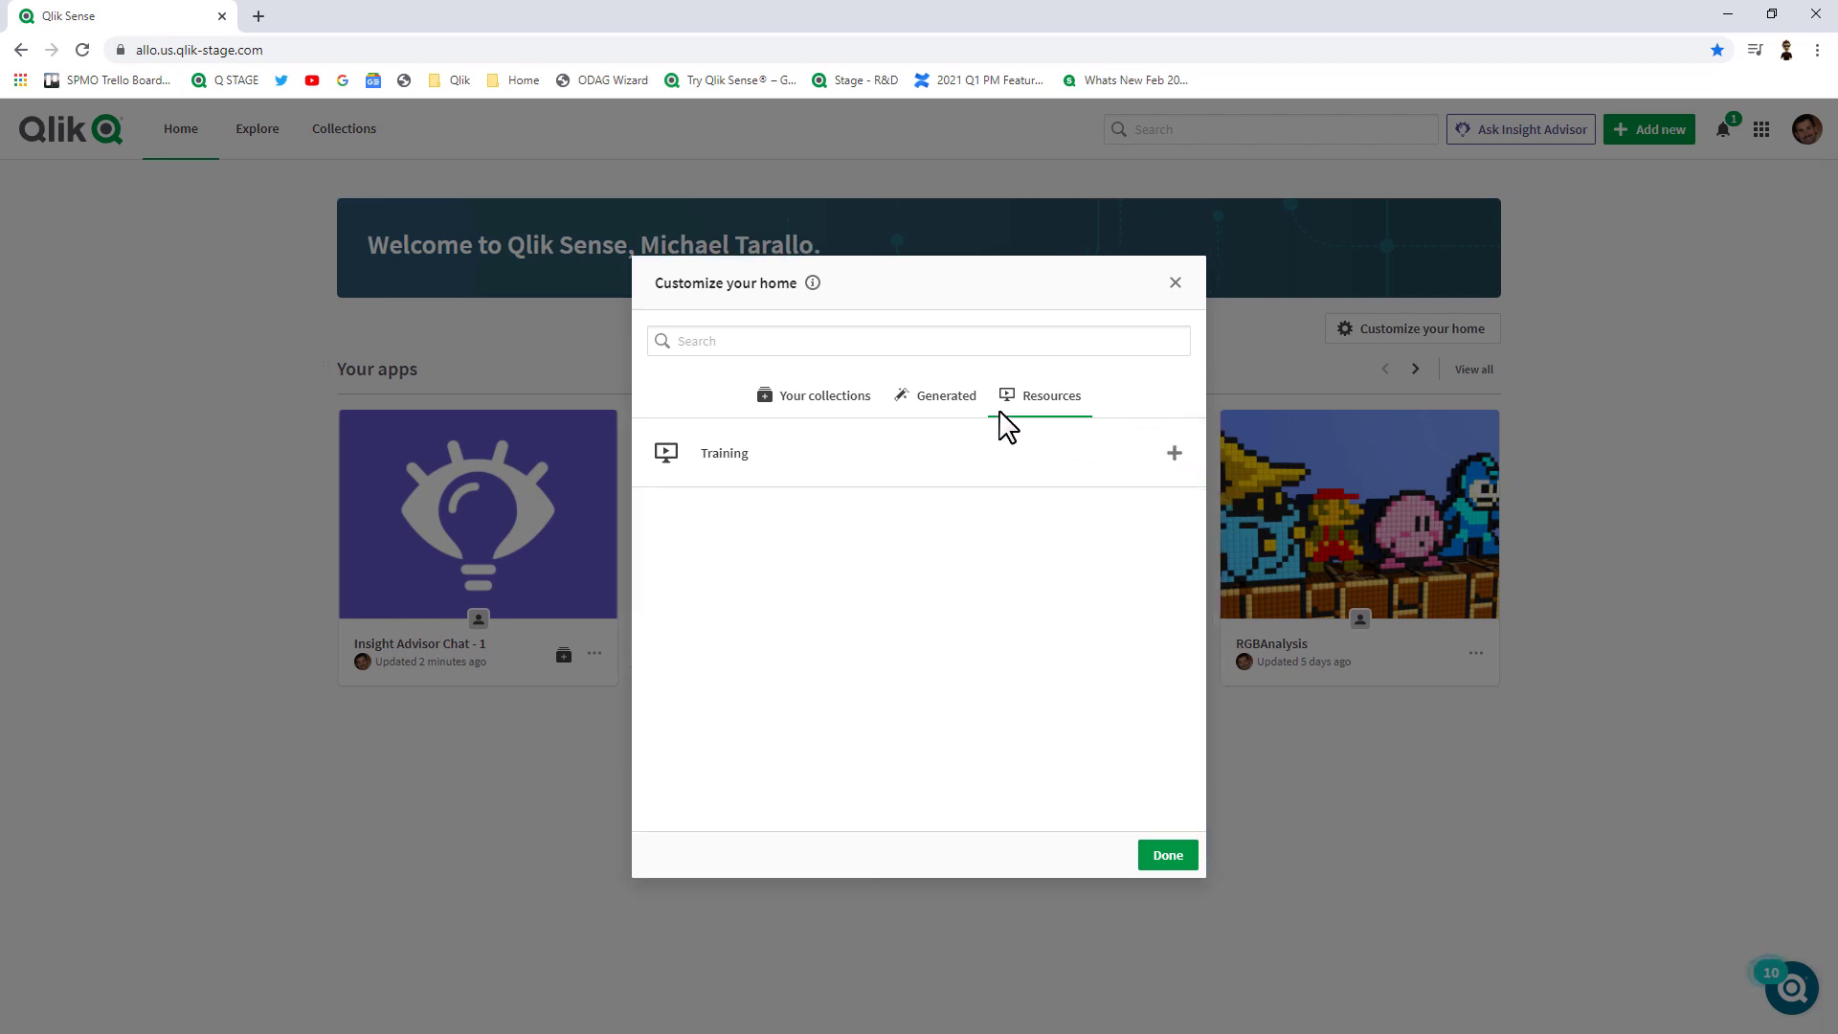
- Add the Your data, Your charts and Favorites collections to the home page, finish customizing and review the page
click(946, 404)
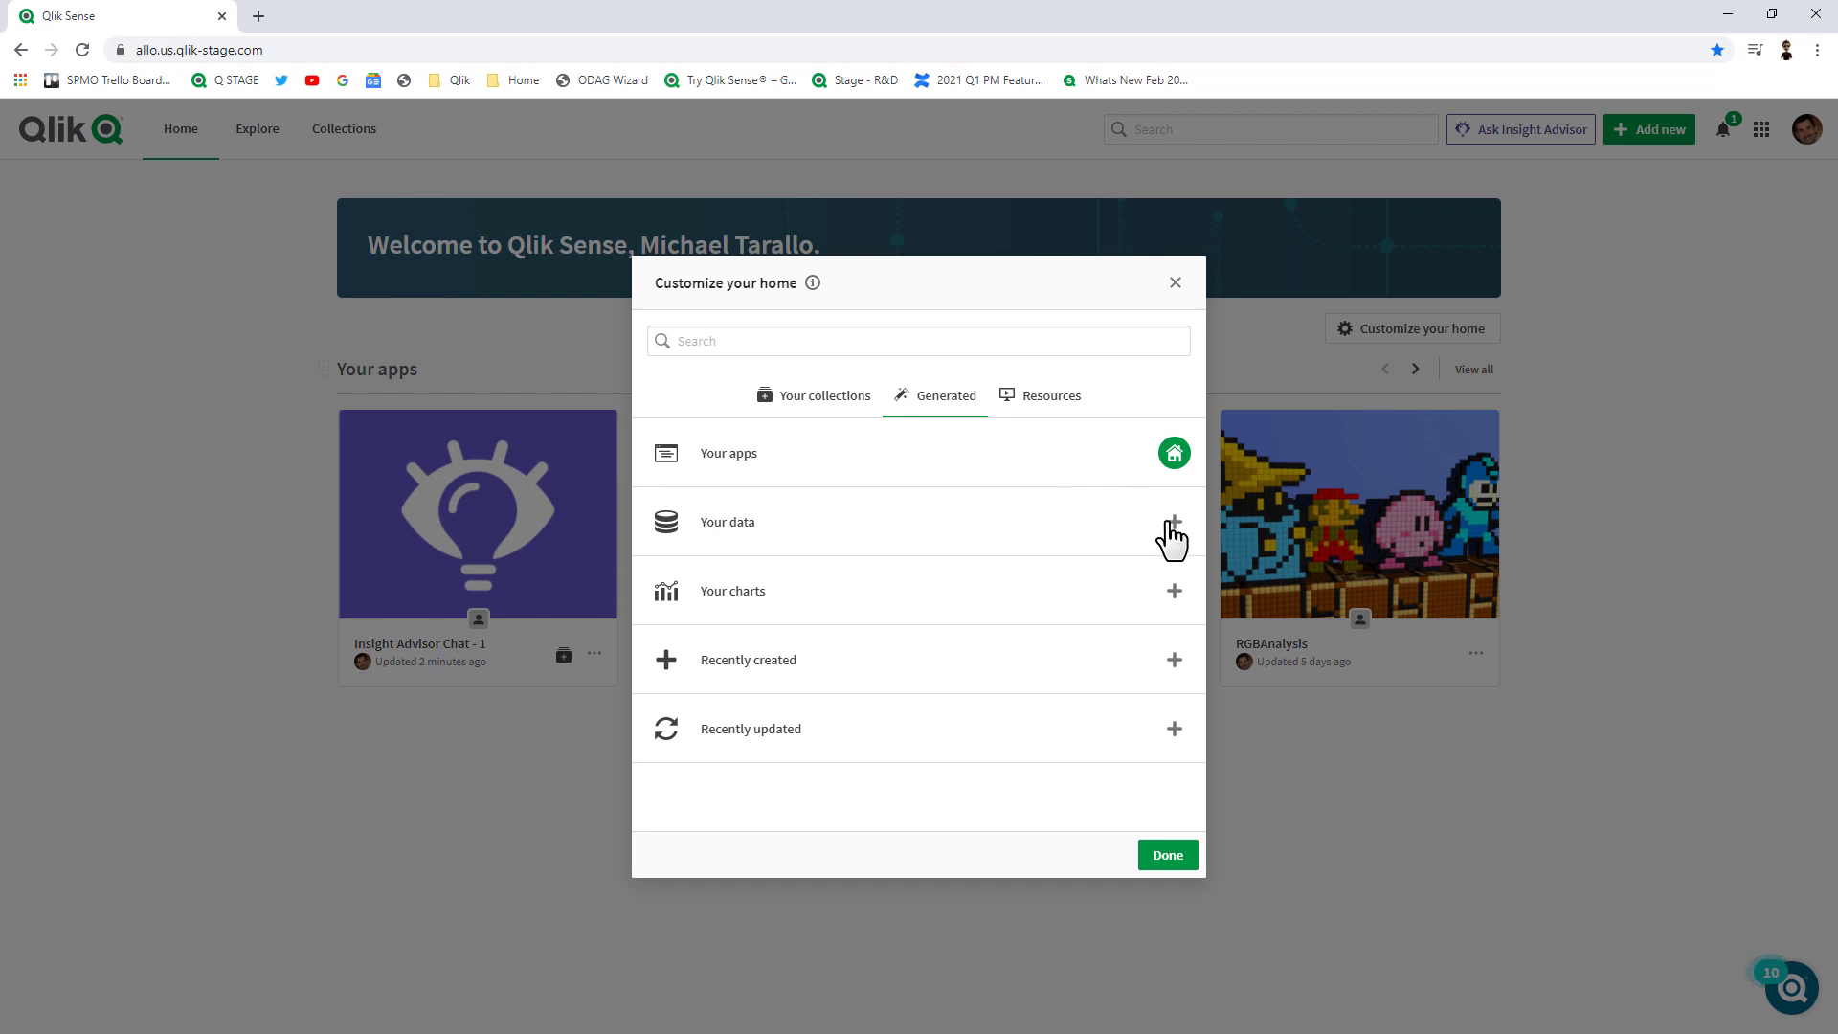
click(1173, 525)
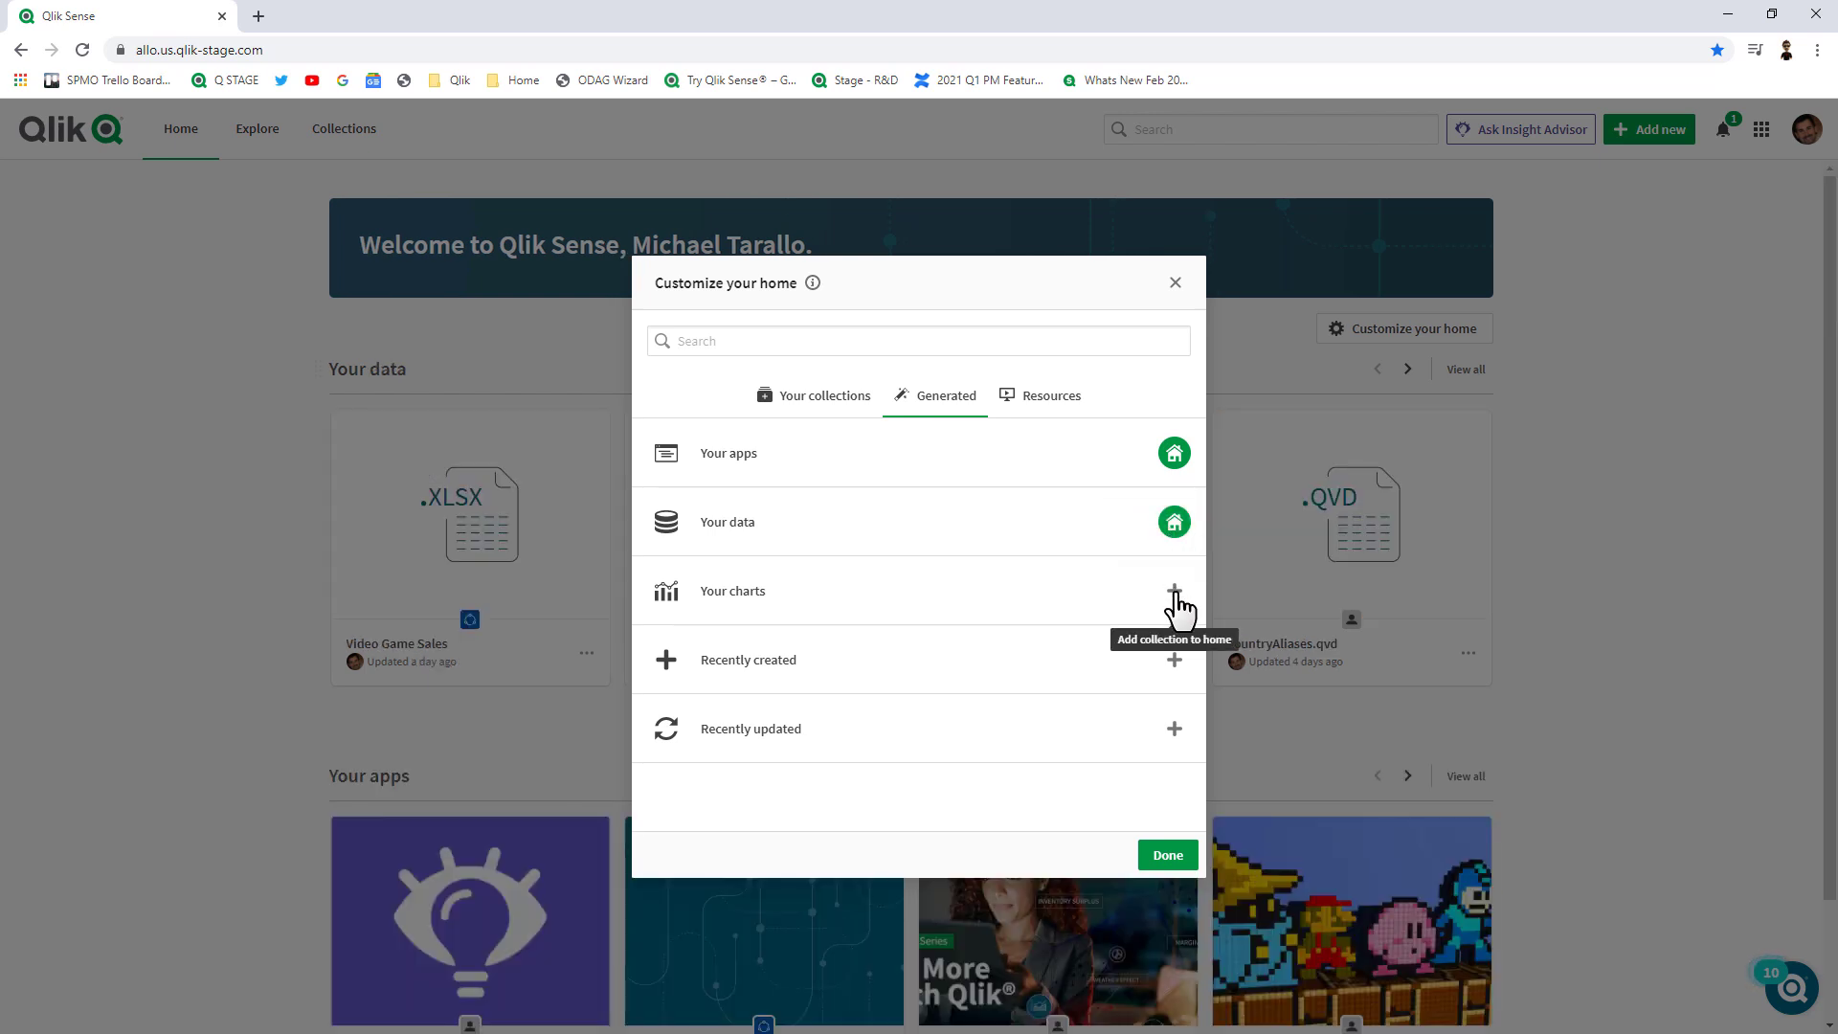
click(1175, 593)
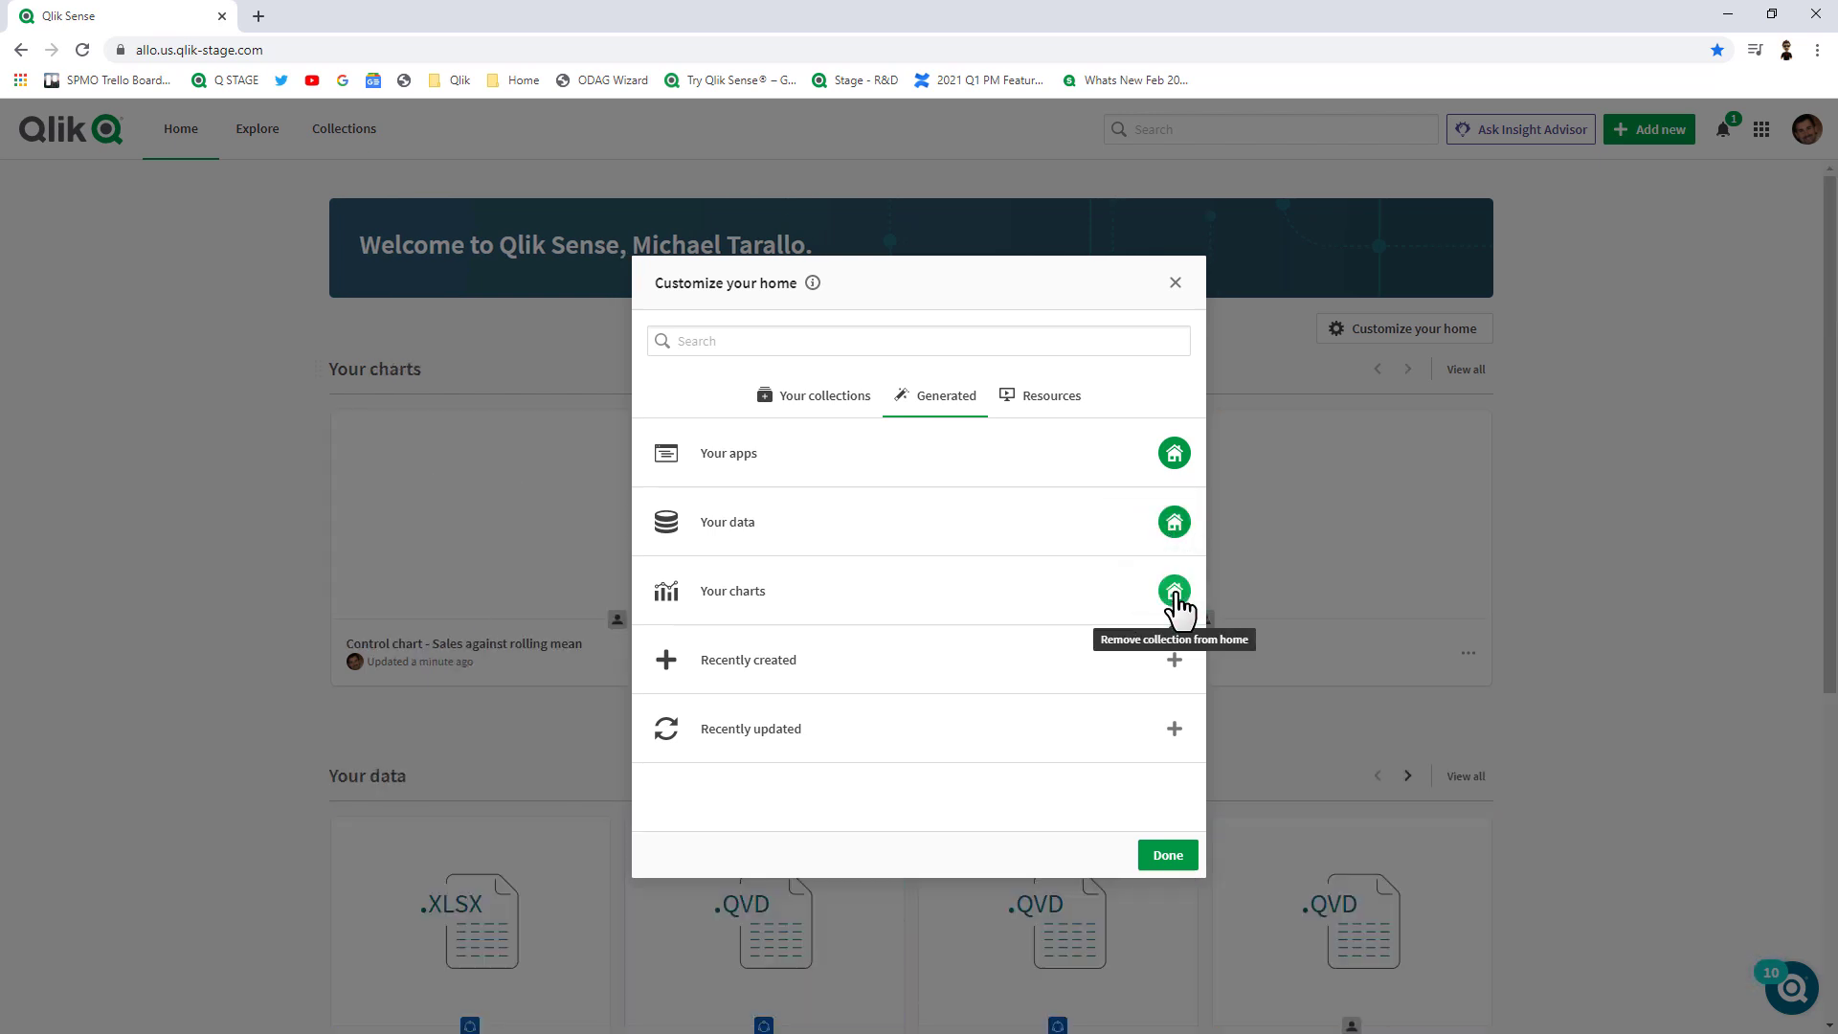
click(849, 407)
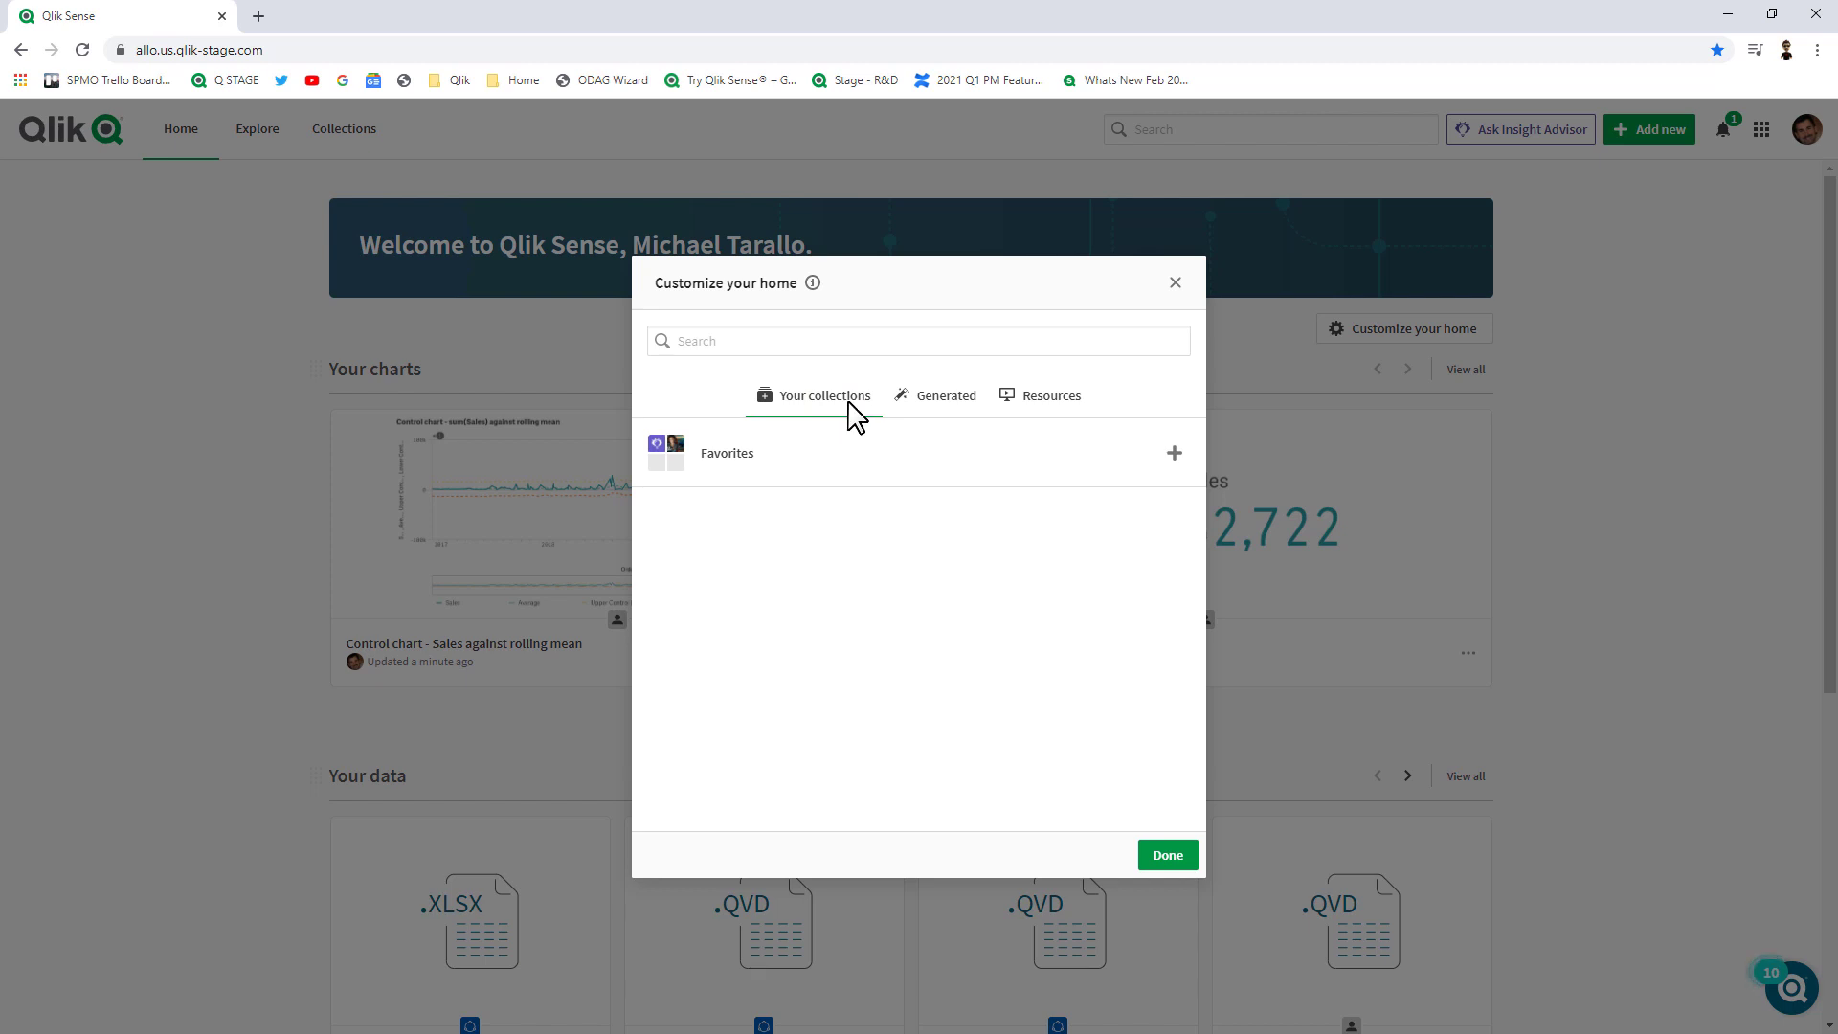
click(1175, 453)
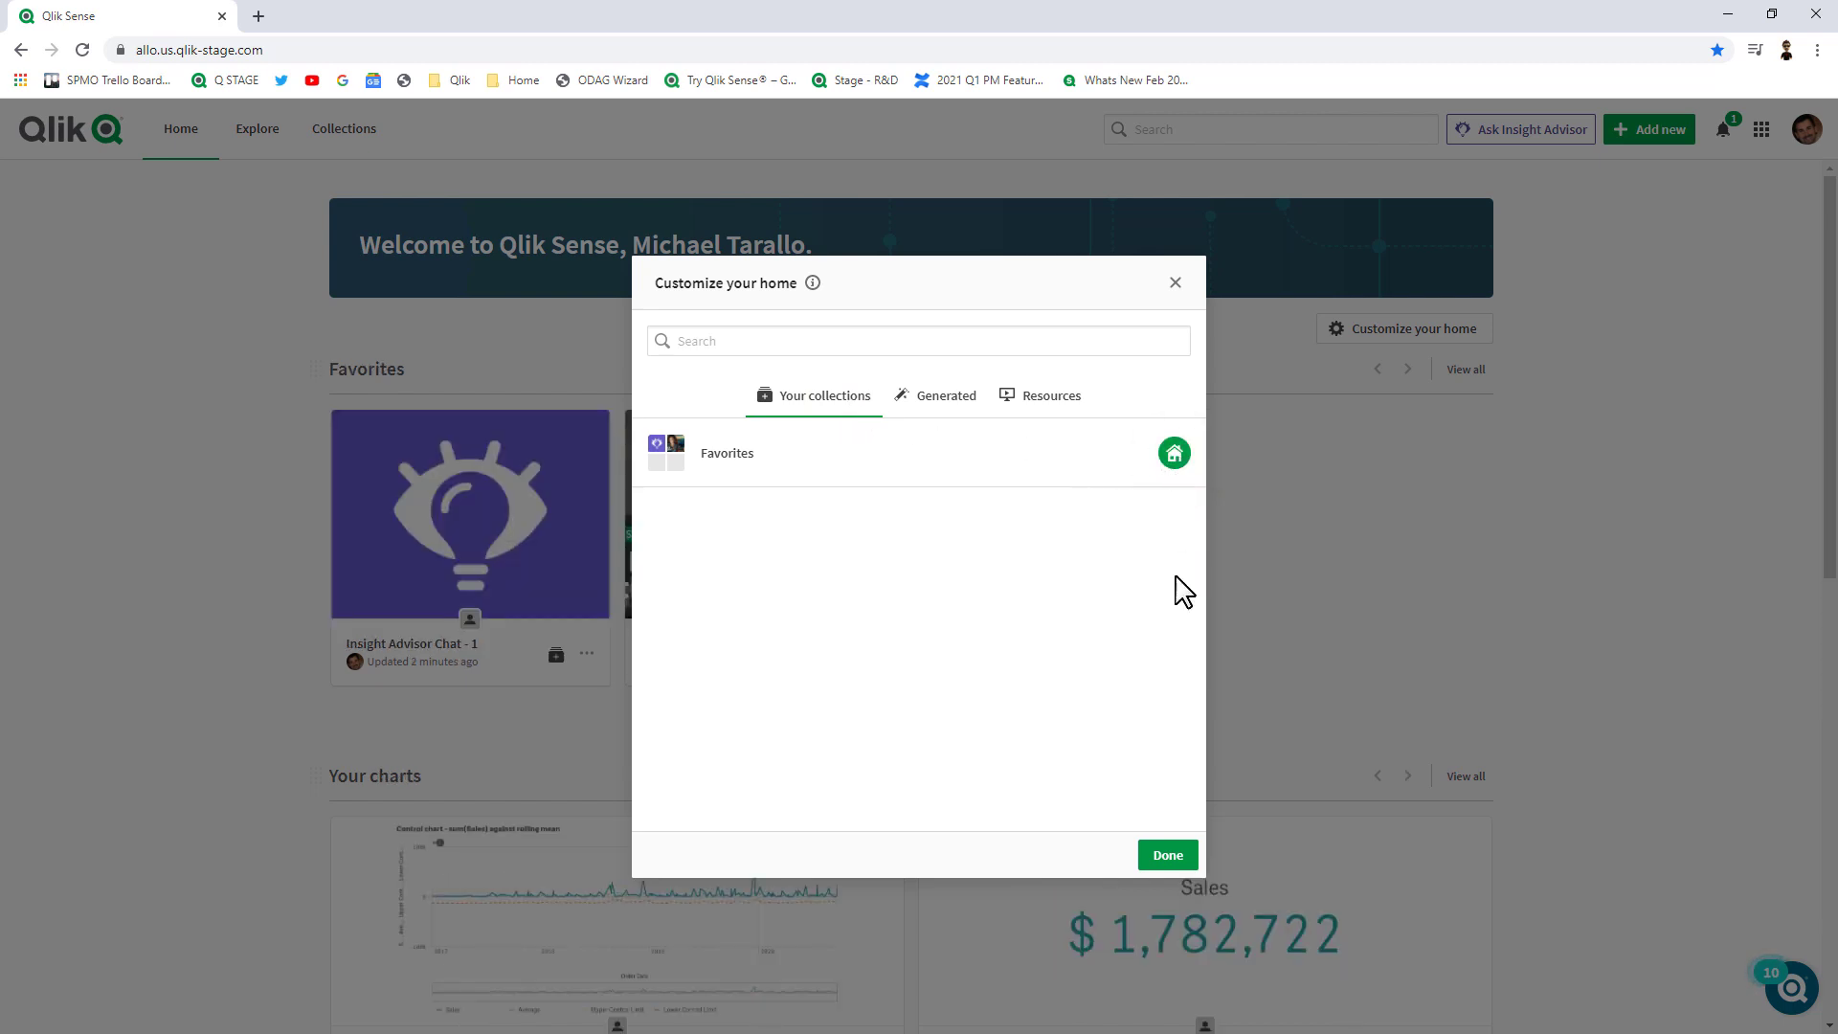
click(1168, 857)
scroll(1022, 635, down, 9)
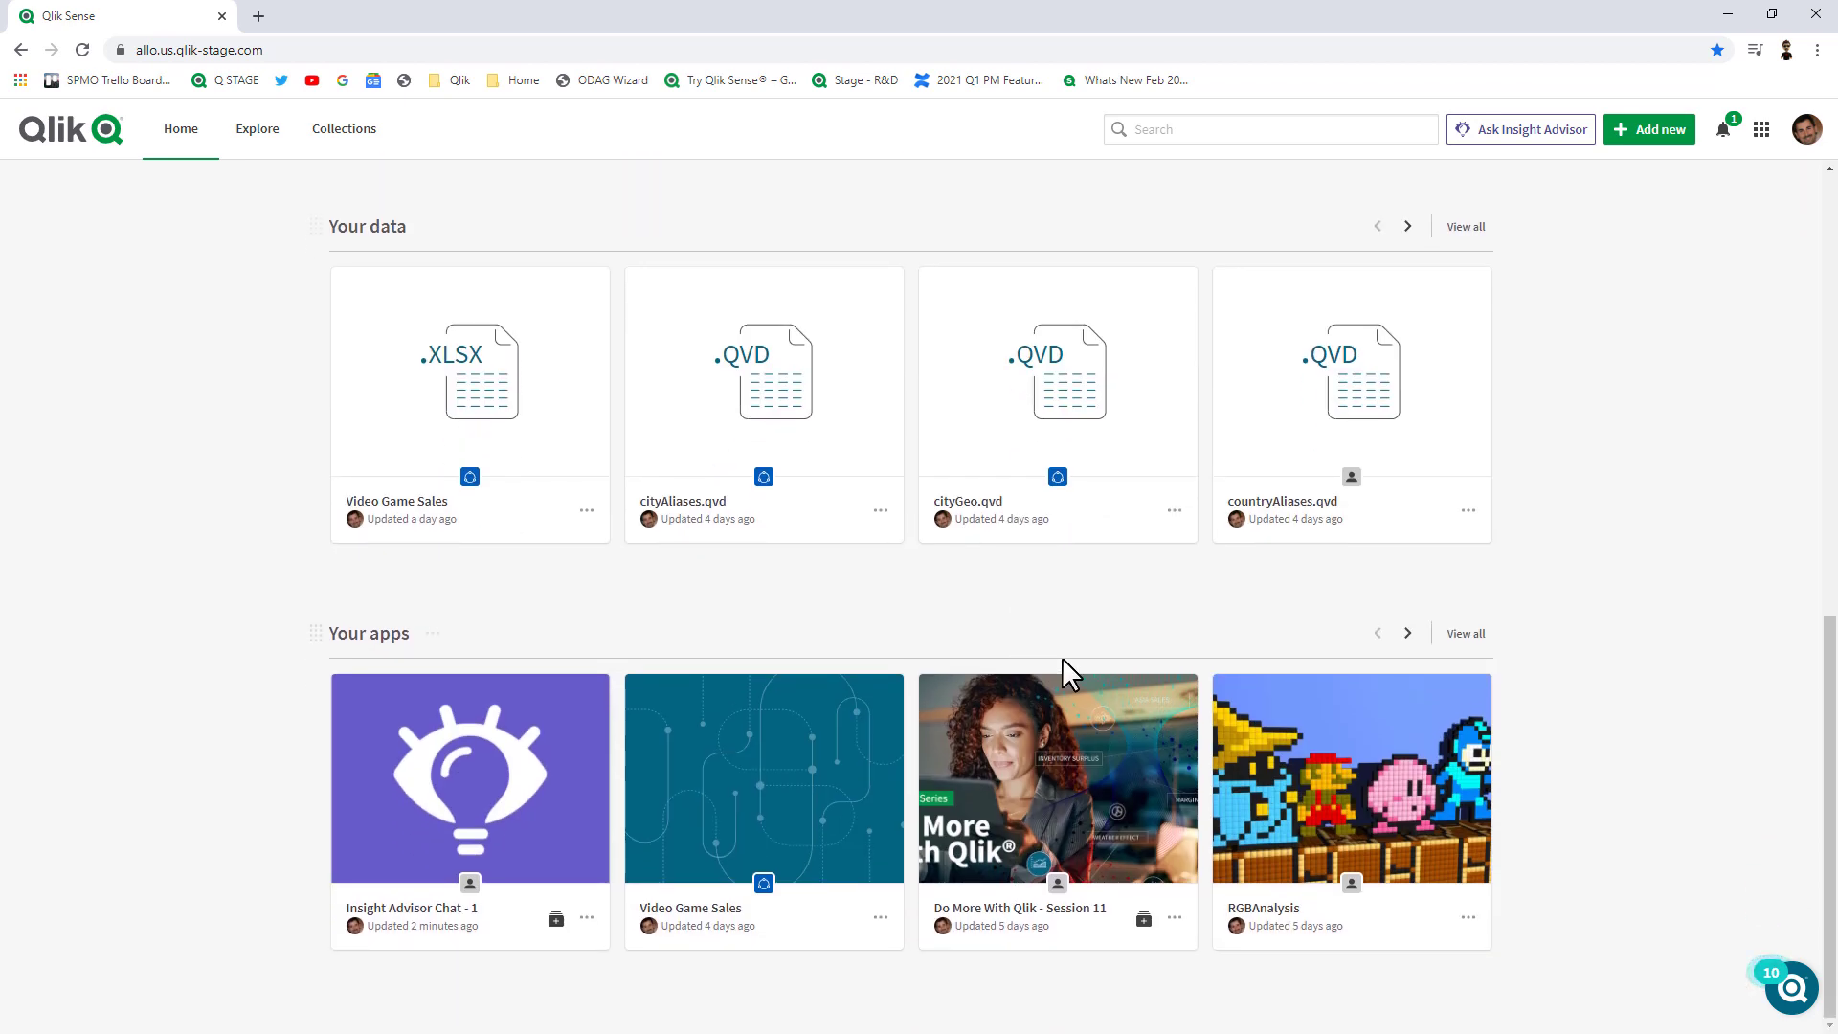
scroll(1061, 660, up, 10)
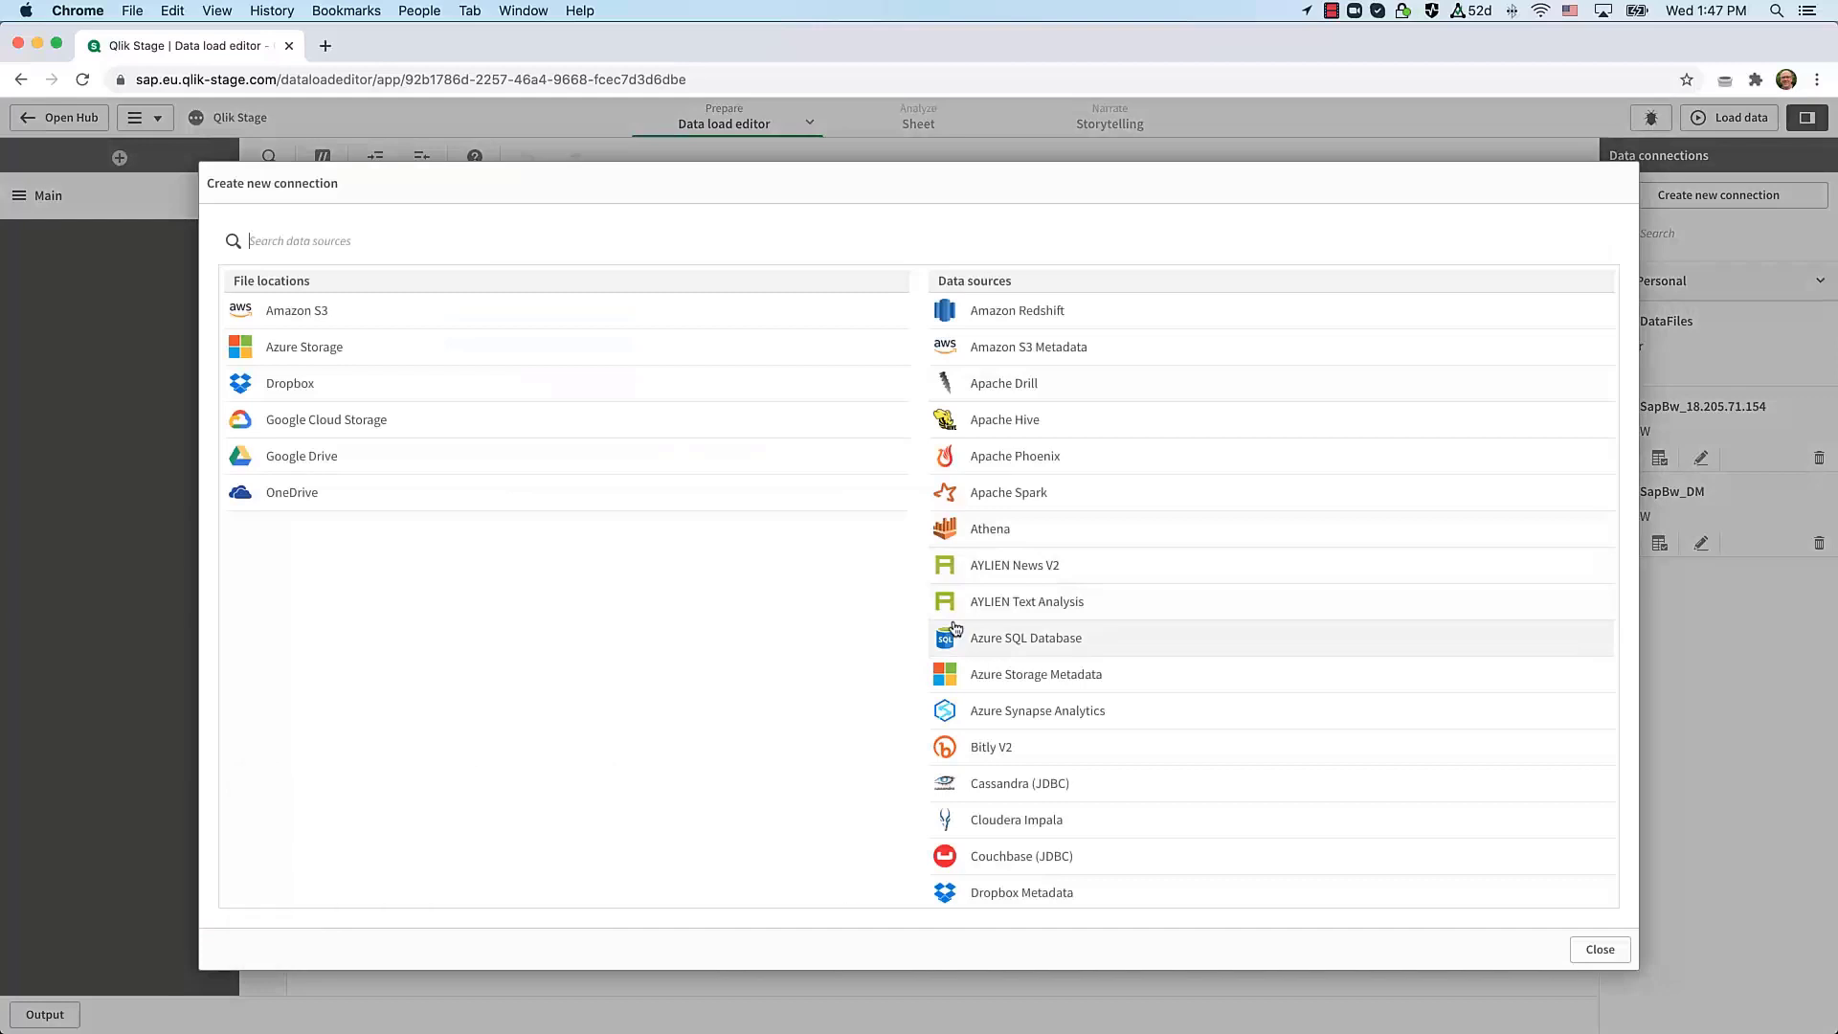
- Start a new SAP BW data connection and enable its BEx and InfoProvider connection string properties
scroll(1082, 680, down, 15)
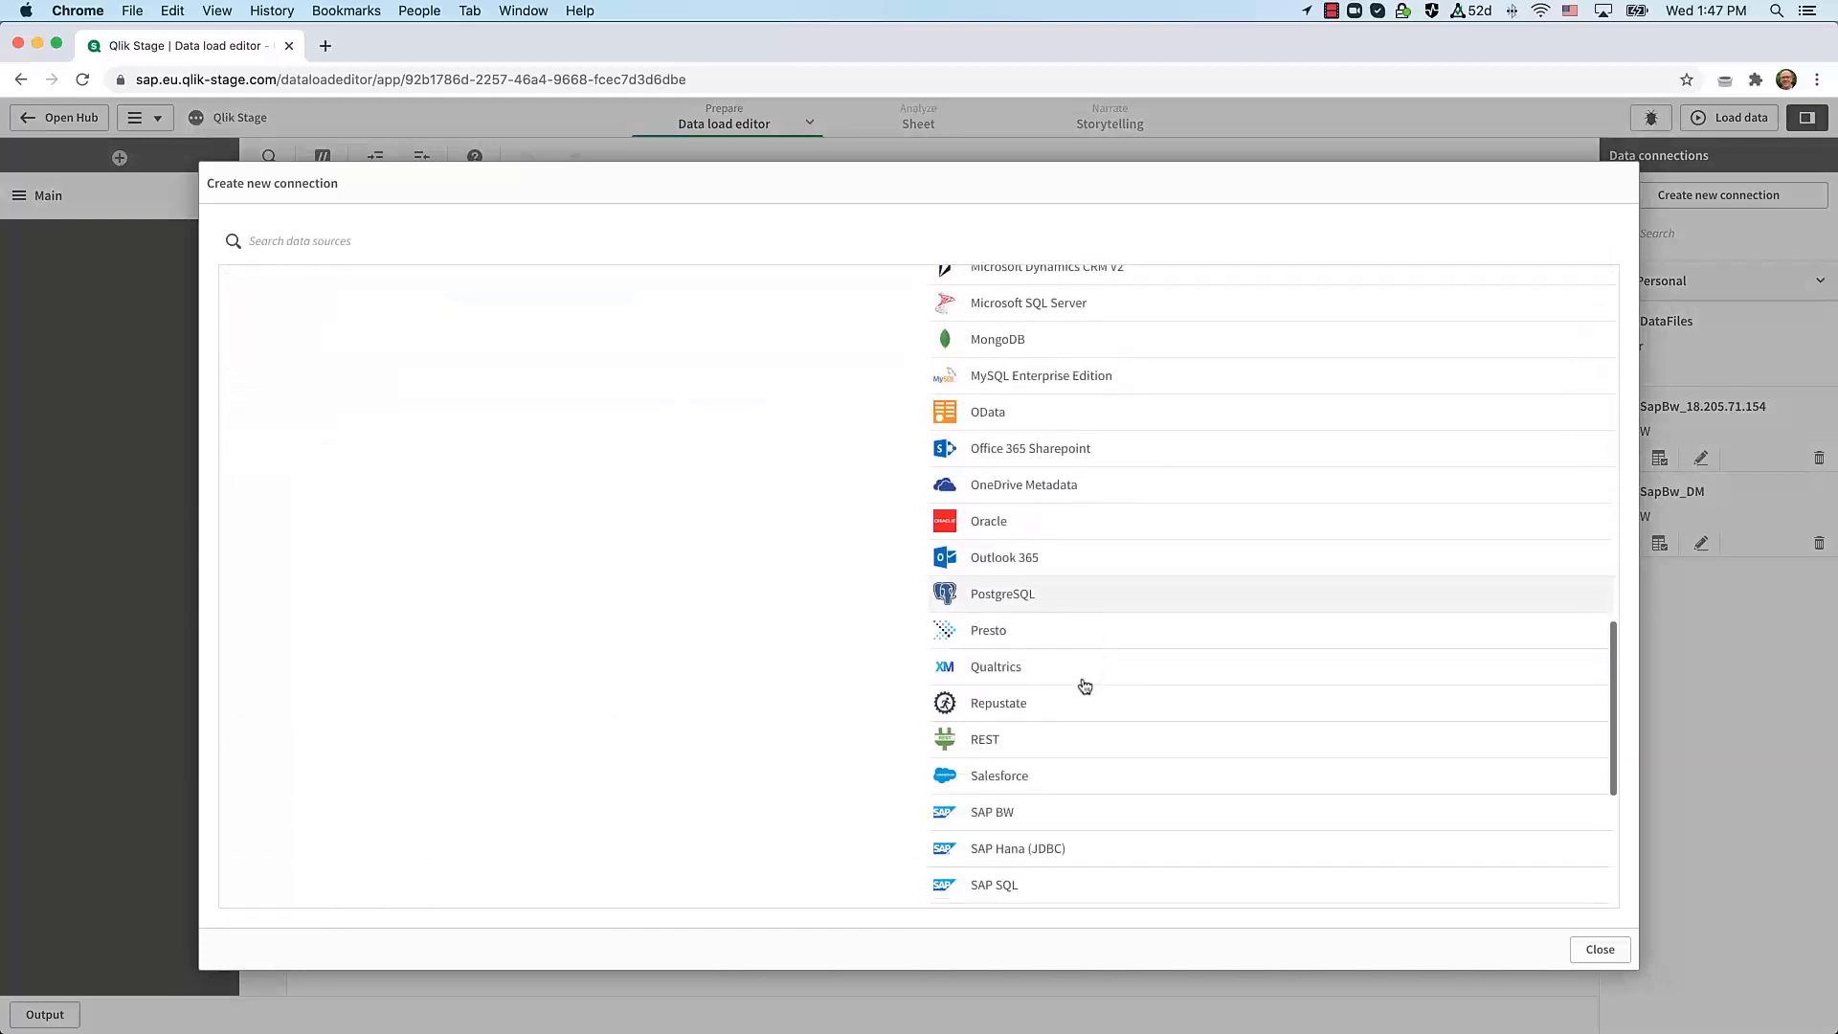
click(986, 415)
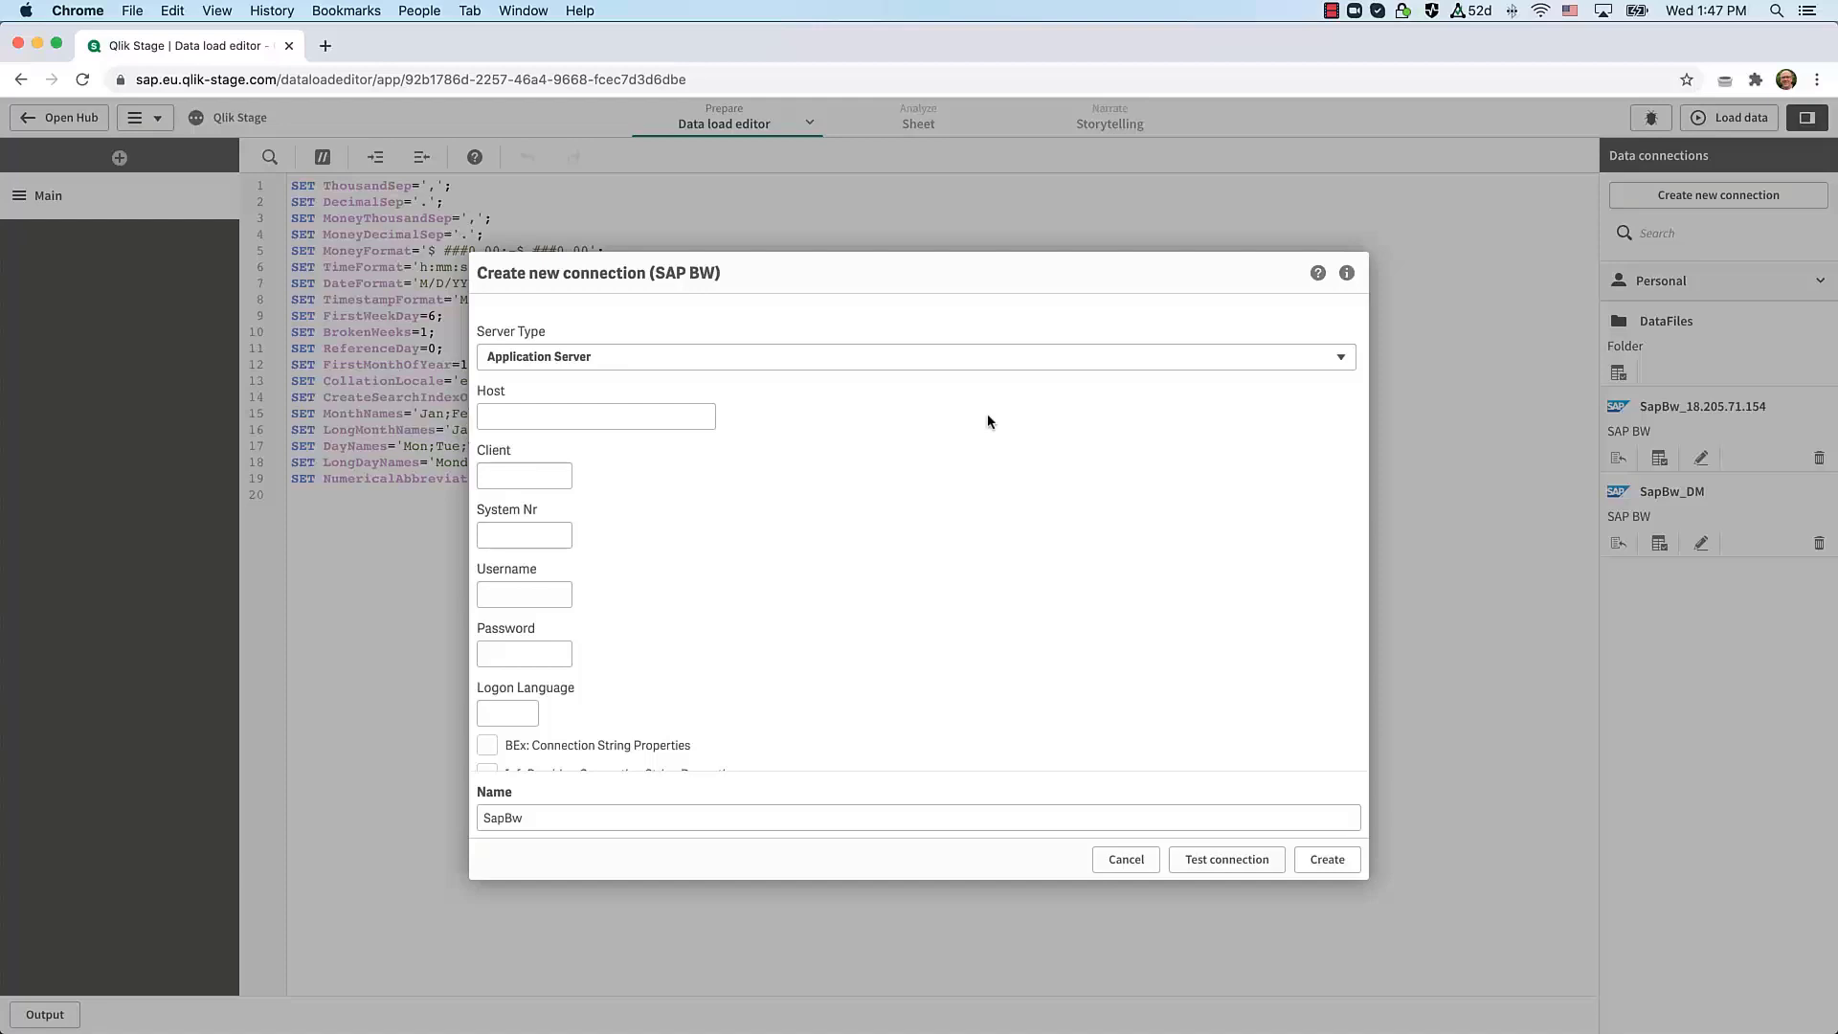
scroll(1018, 616, down, 1)
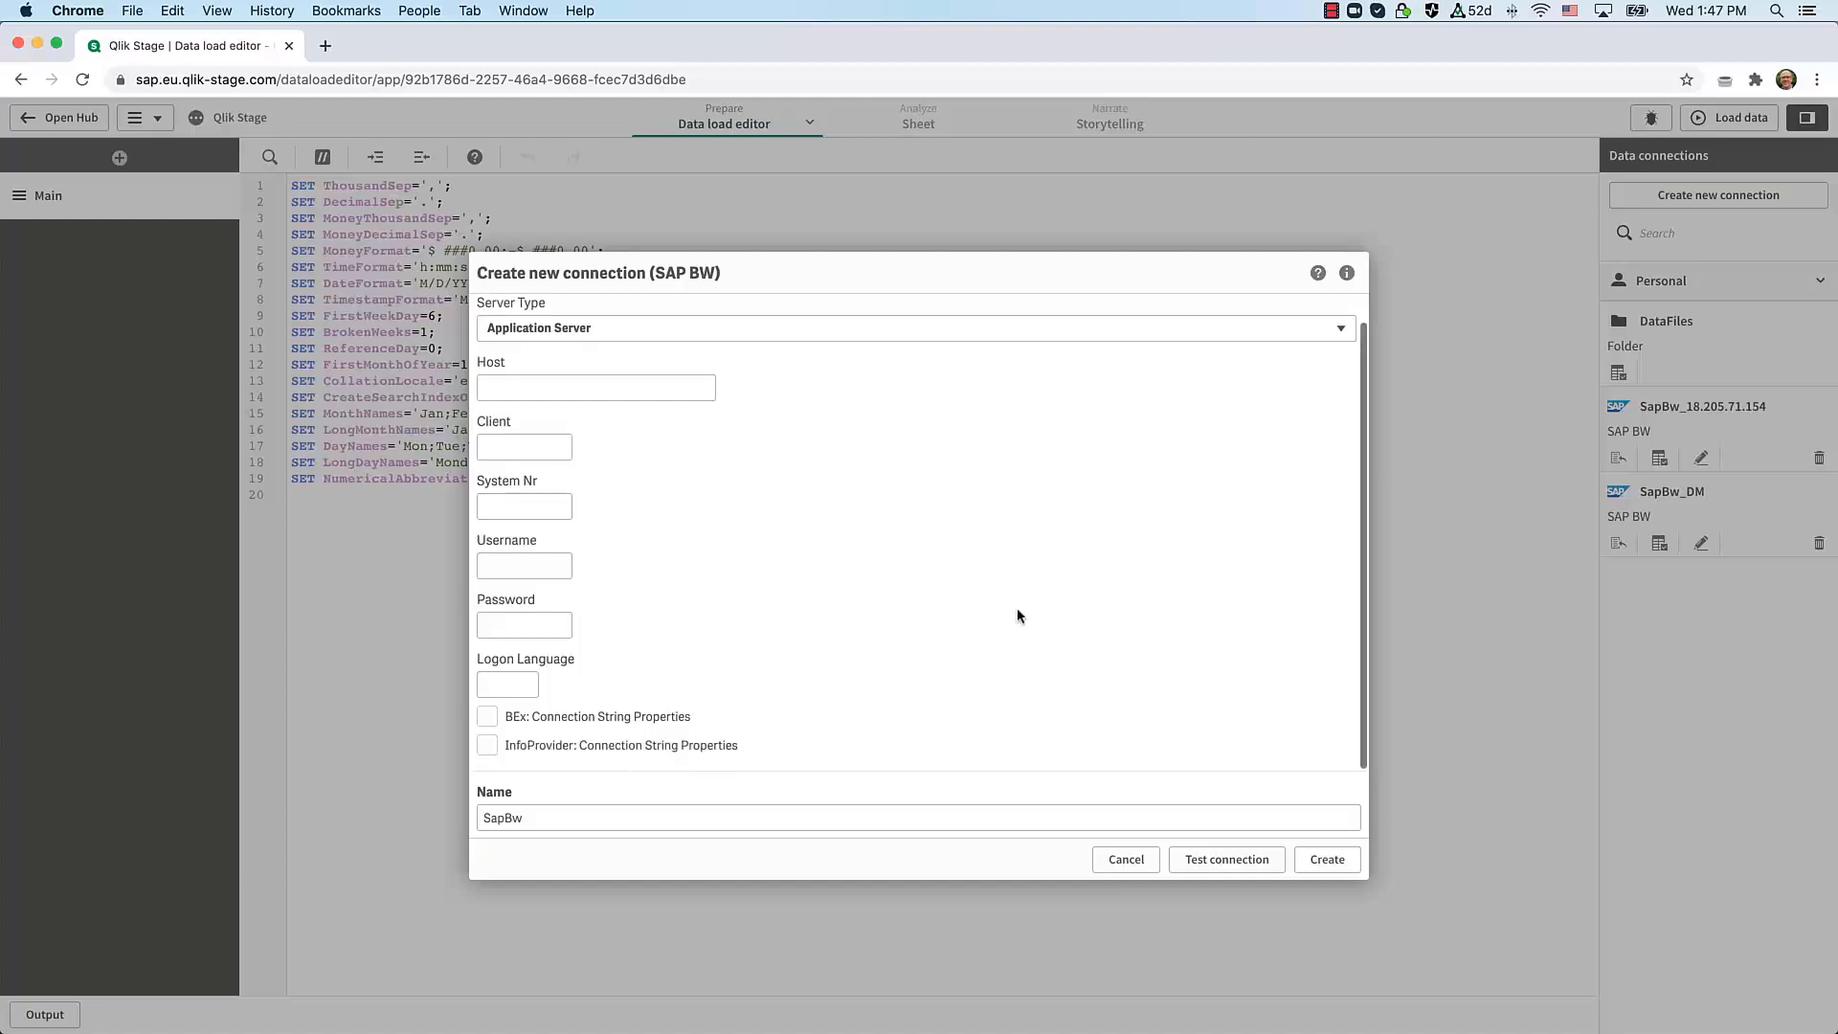
click(488, 716)
scroll(766, 716, down, 1)
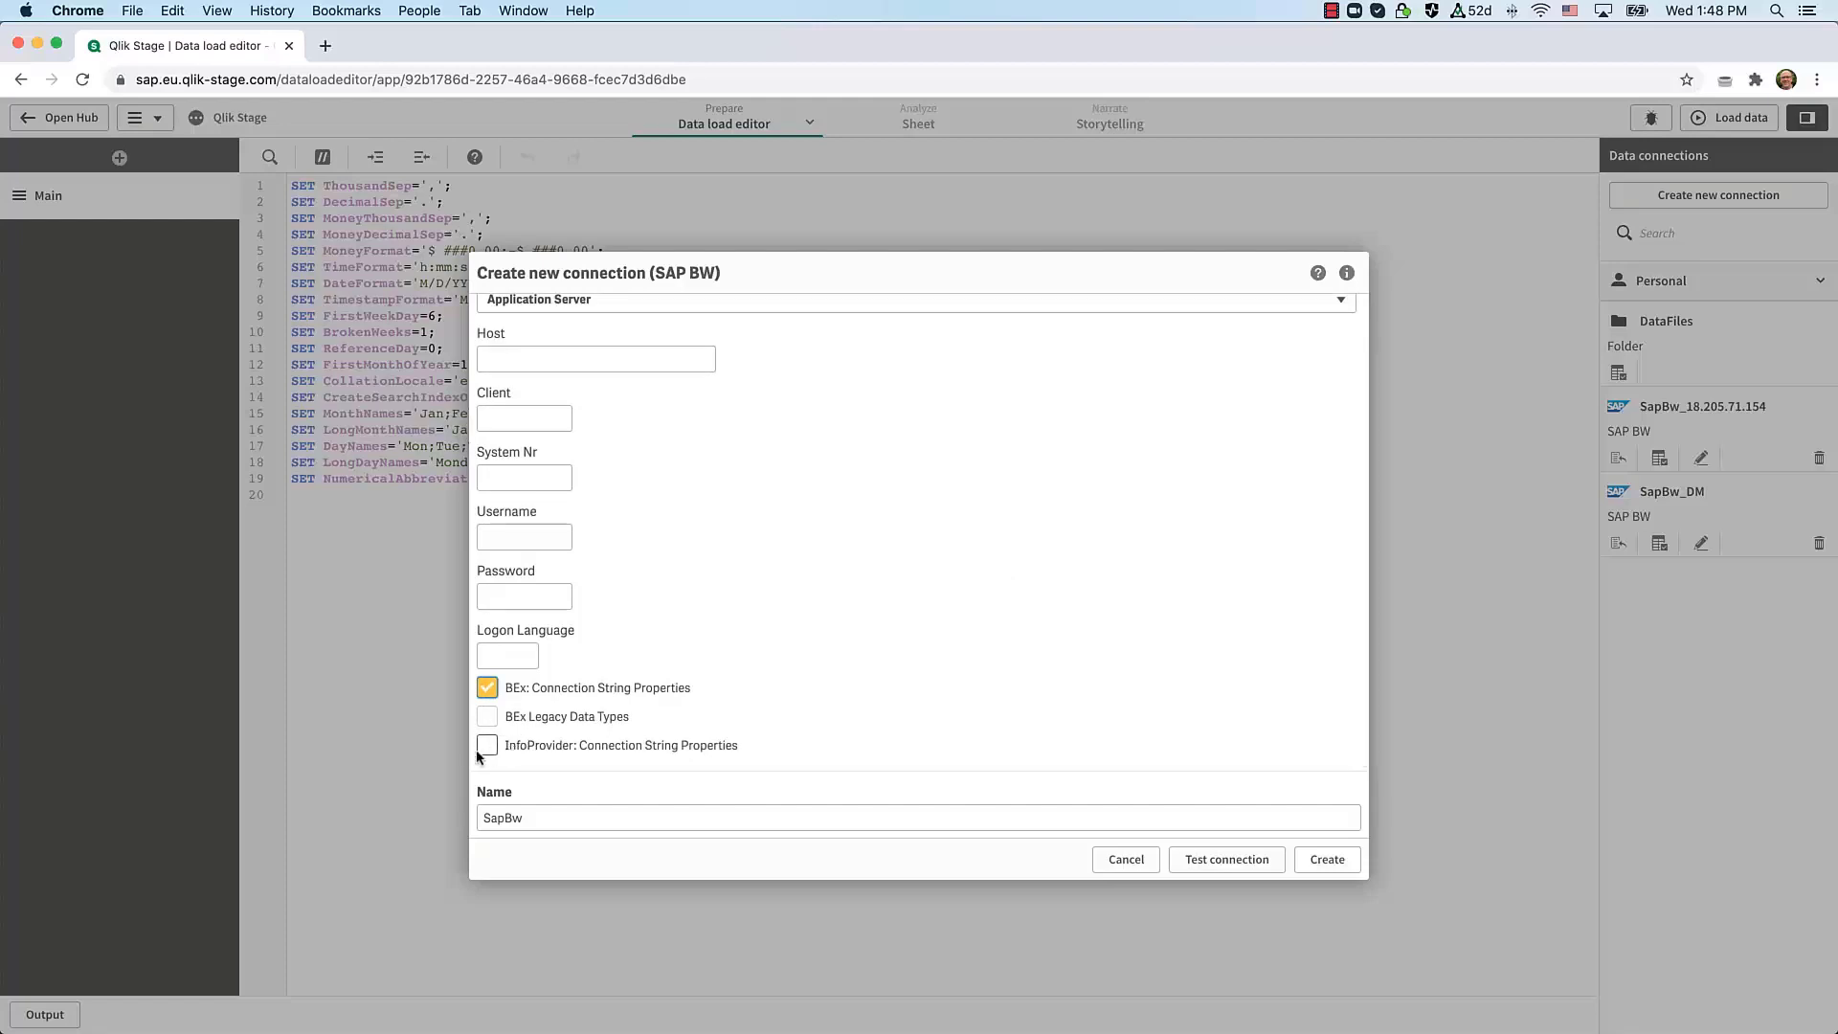
click(487, 745)
scroll(883, 640, down, 10)
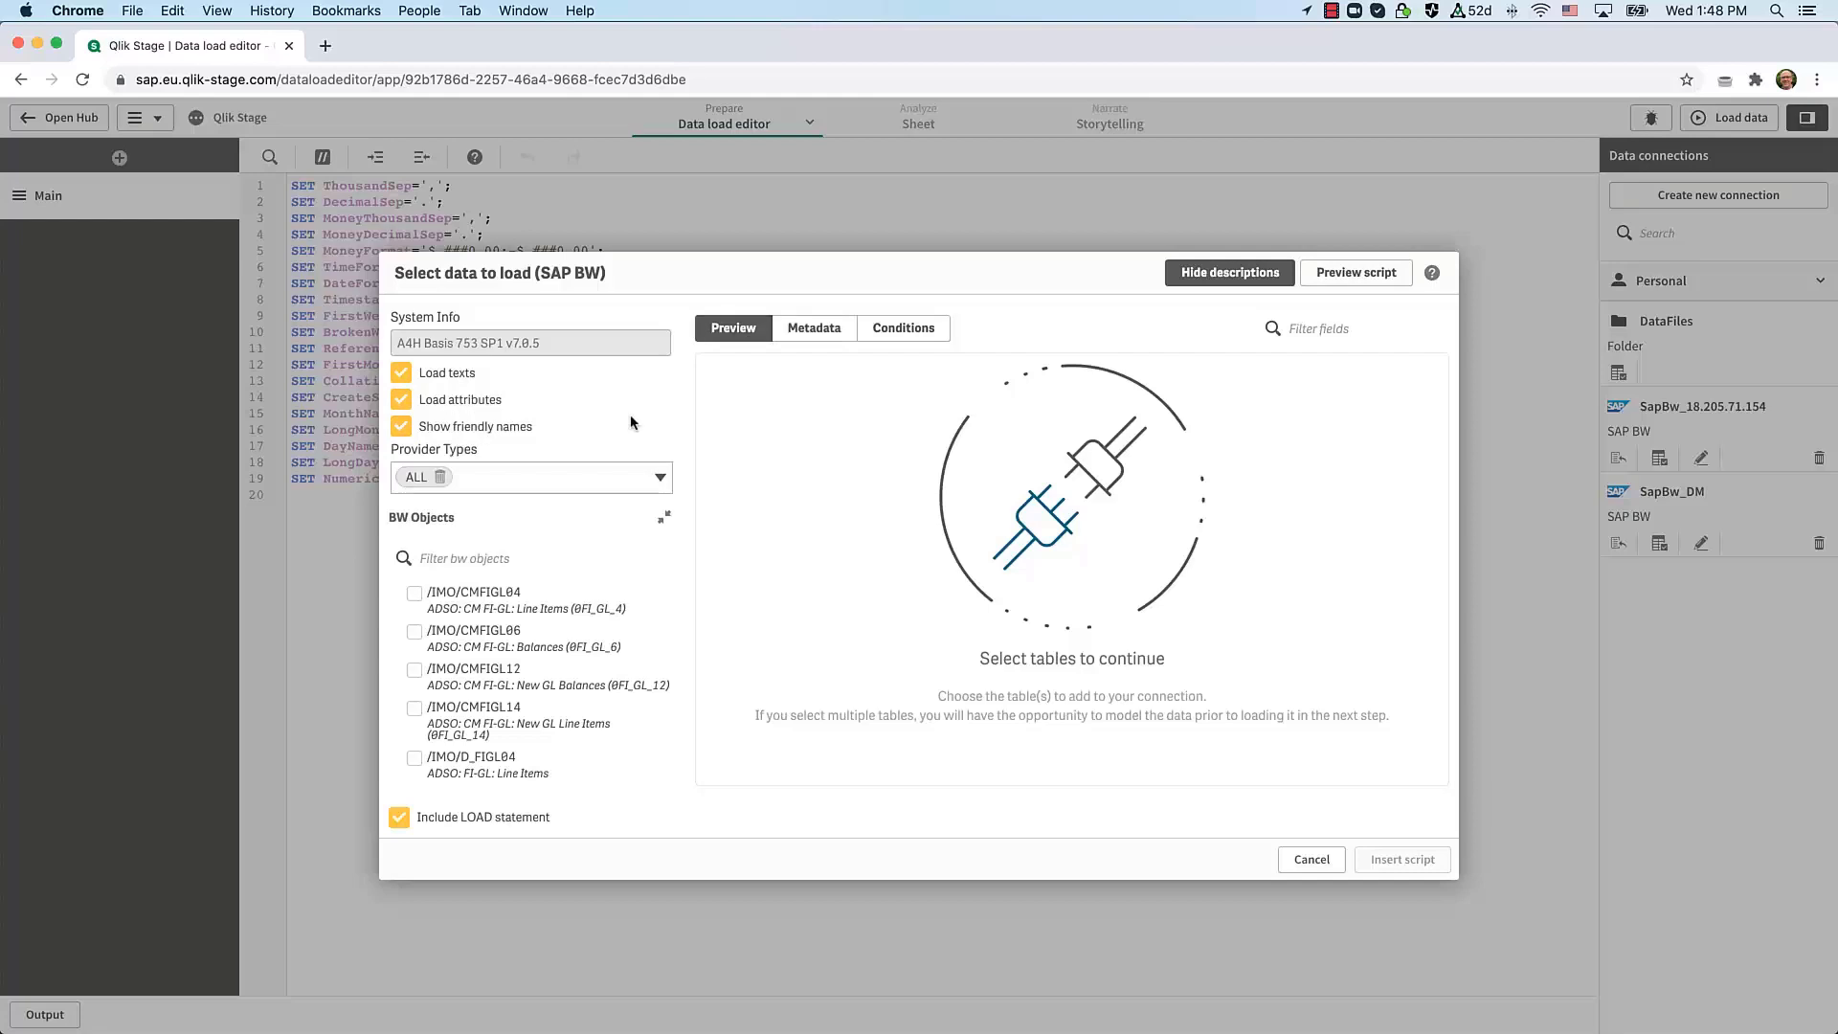
- Check the provider types, then set a load condition on the Order Unit field with operator = and view its selectable values
click(660, 479)
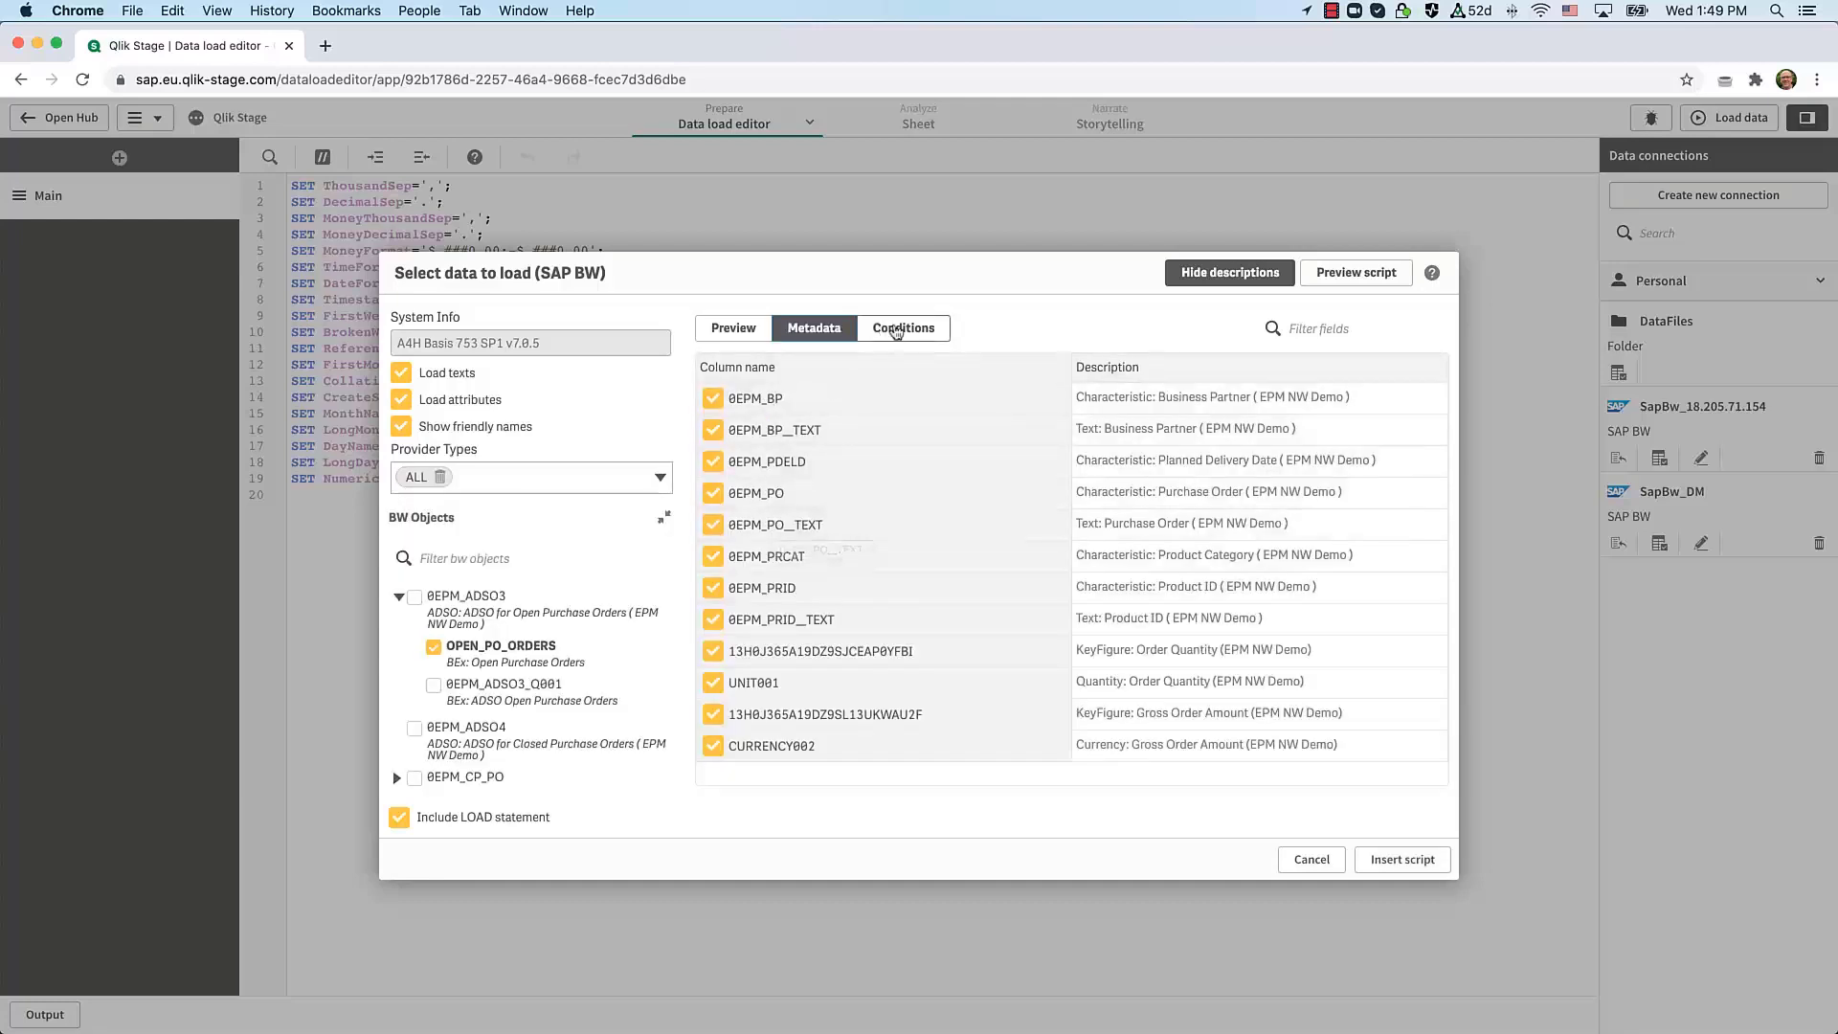
click(897, 328)
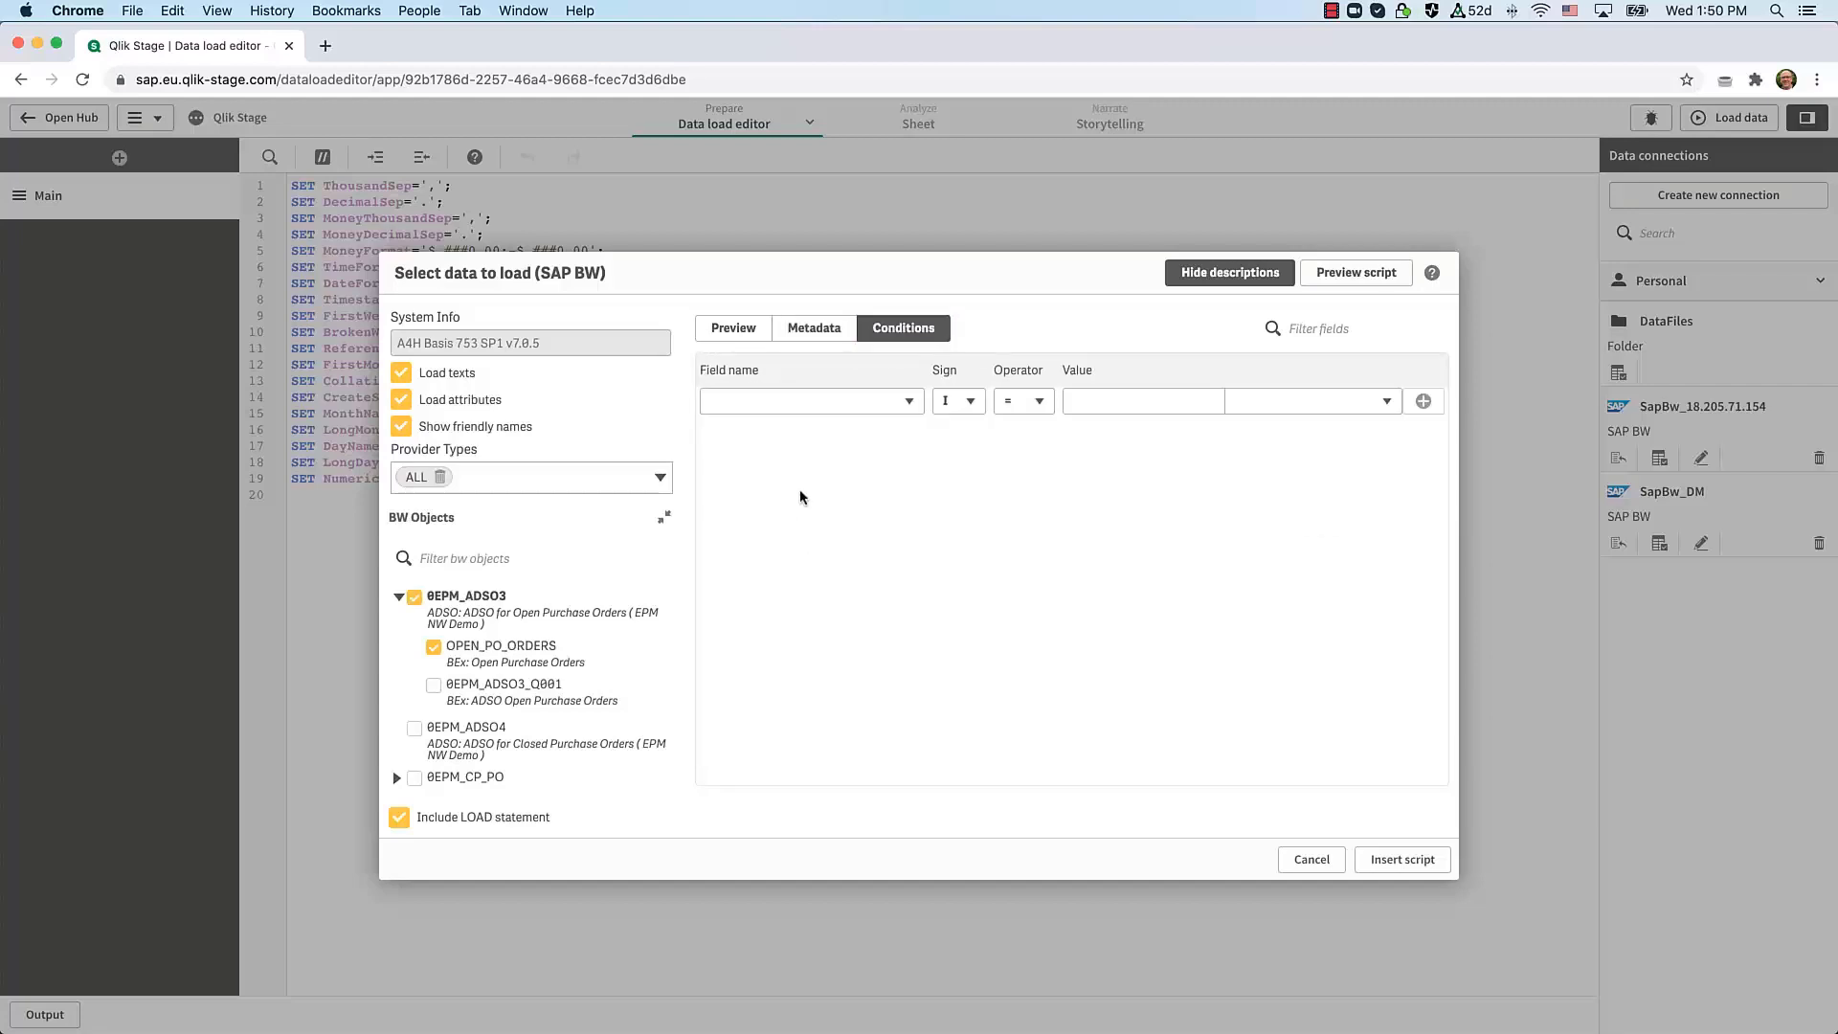
click(908, 402)
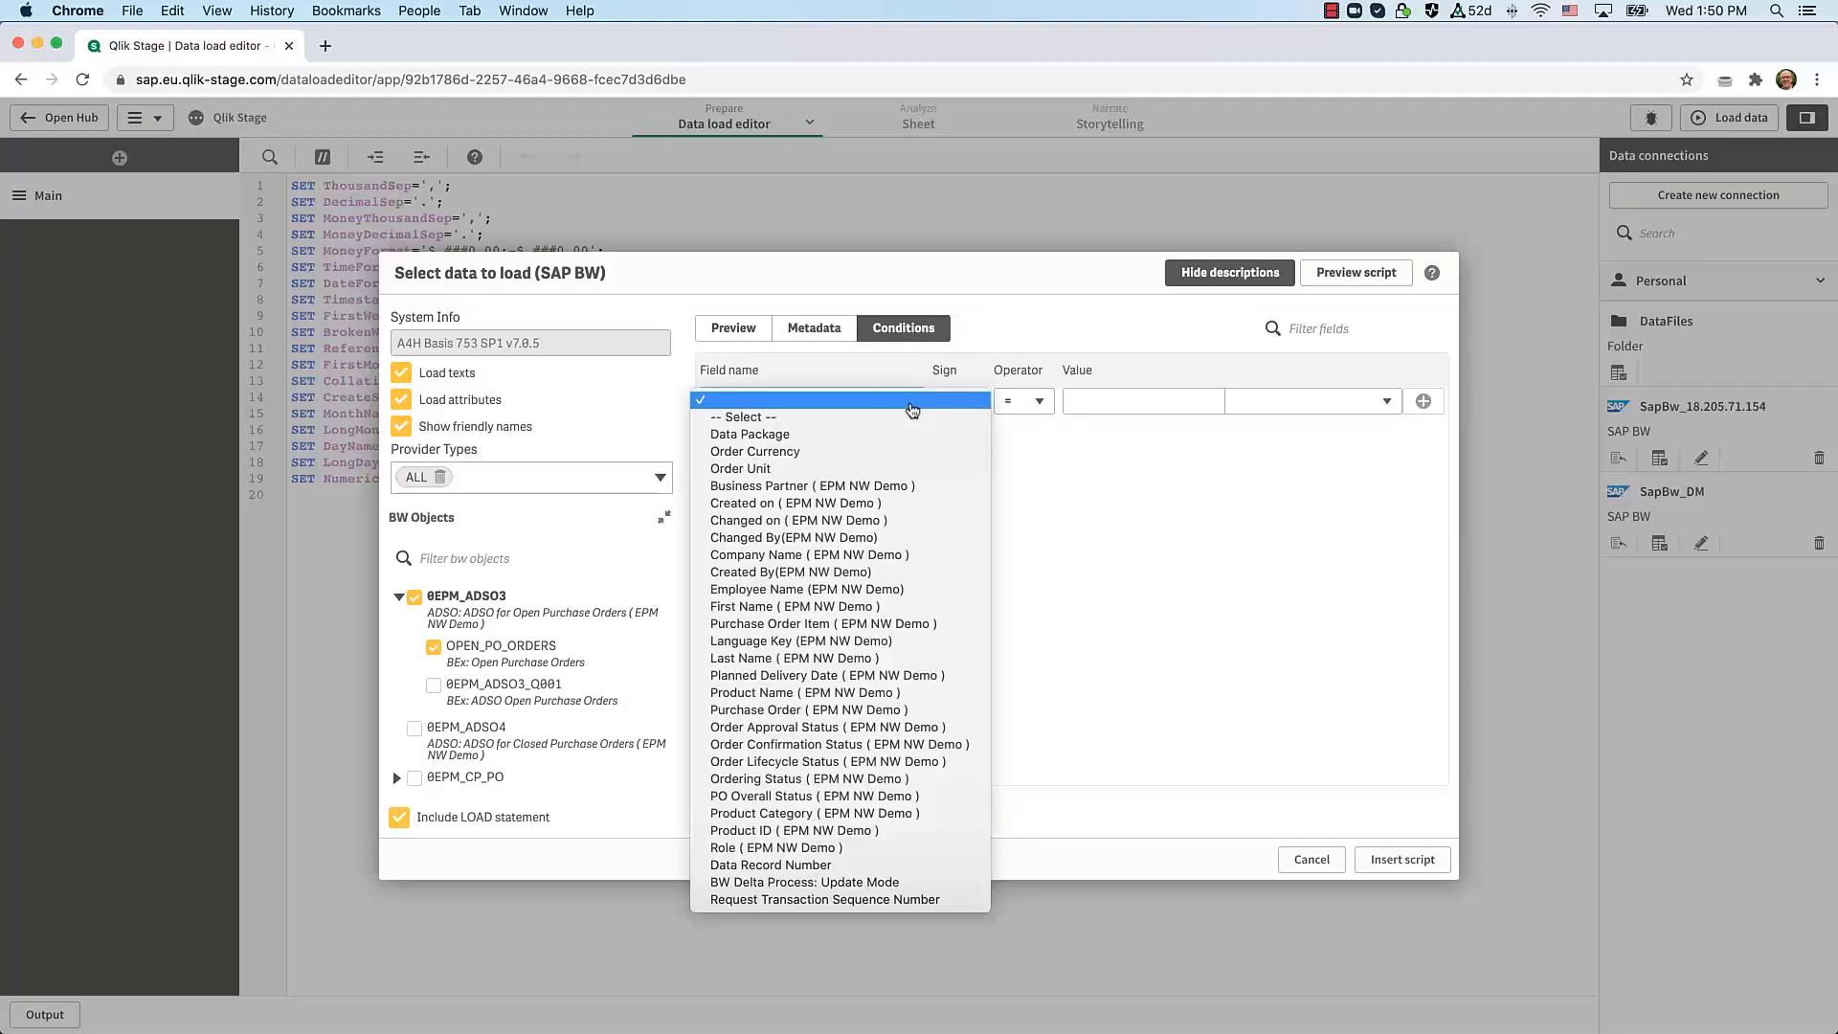
click(774, 469)
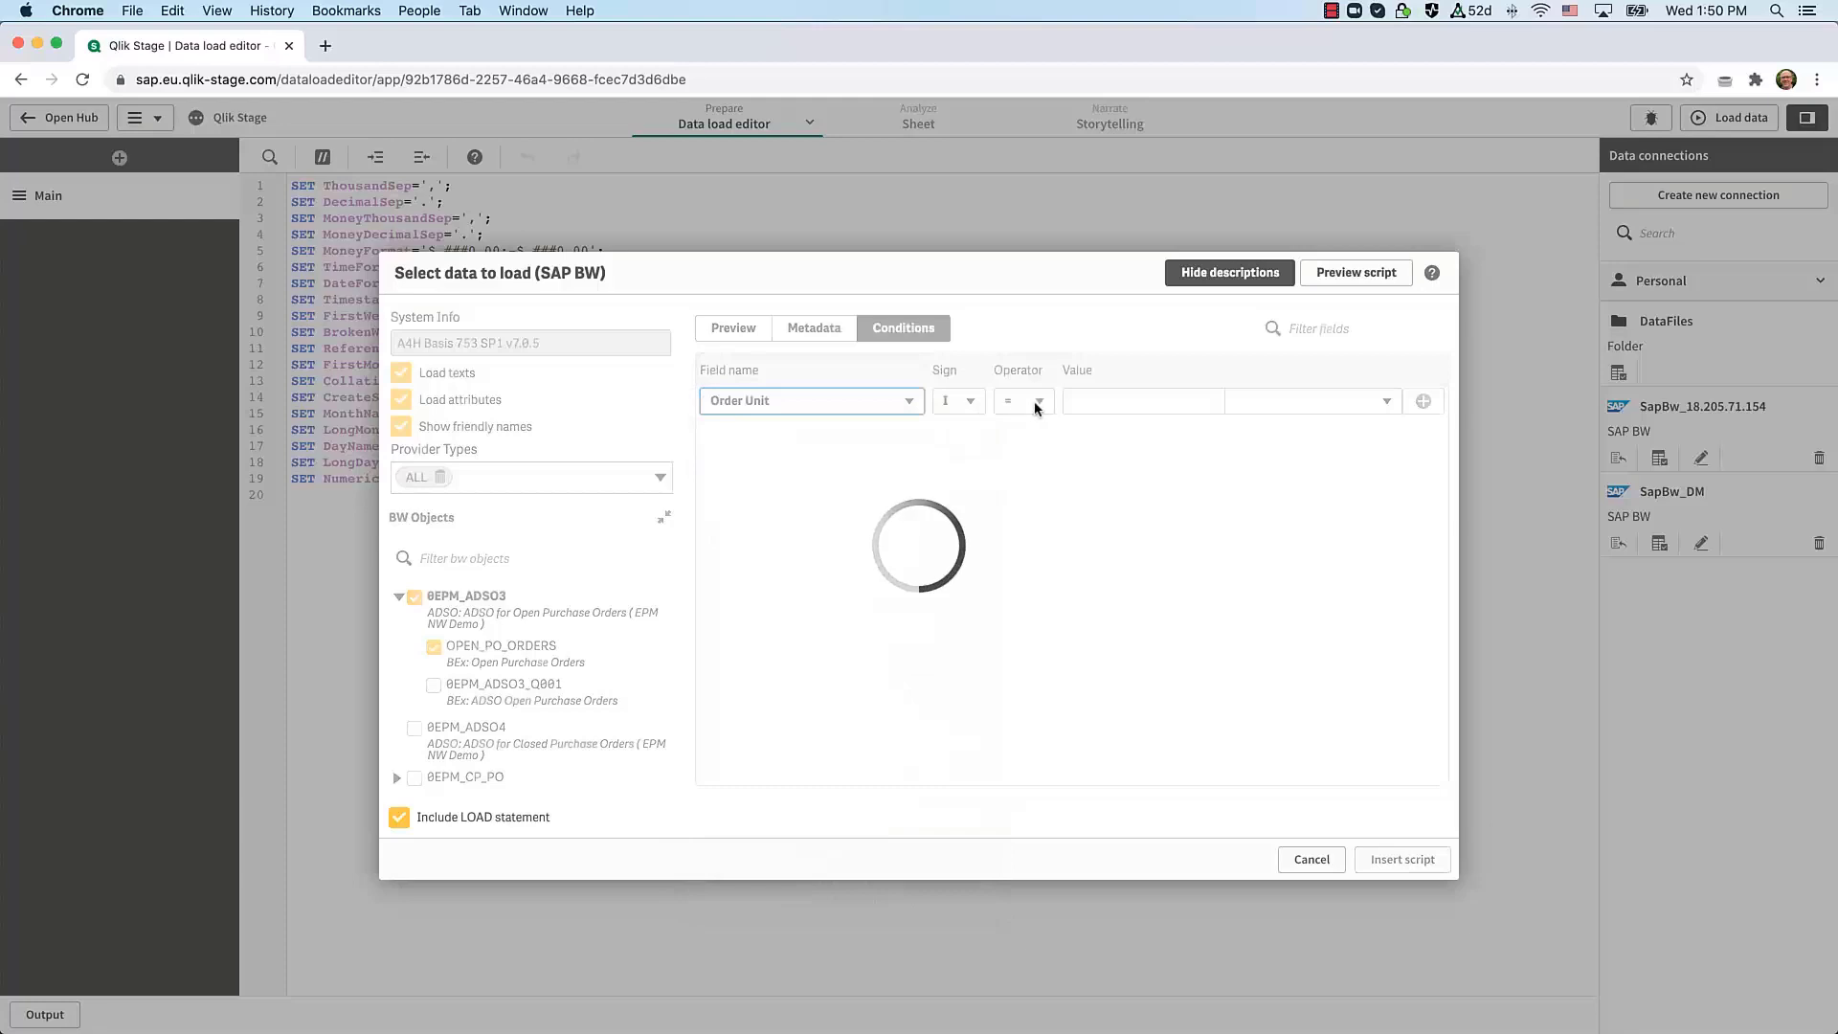
click(1034, 400)
click(1013, 428)
click(1350, 403)
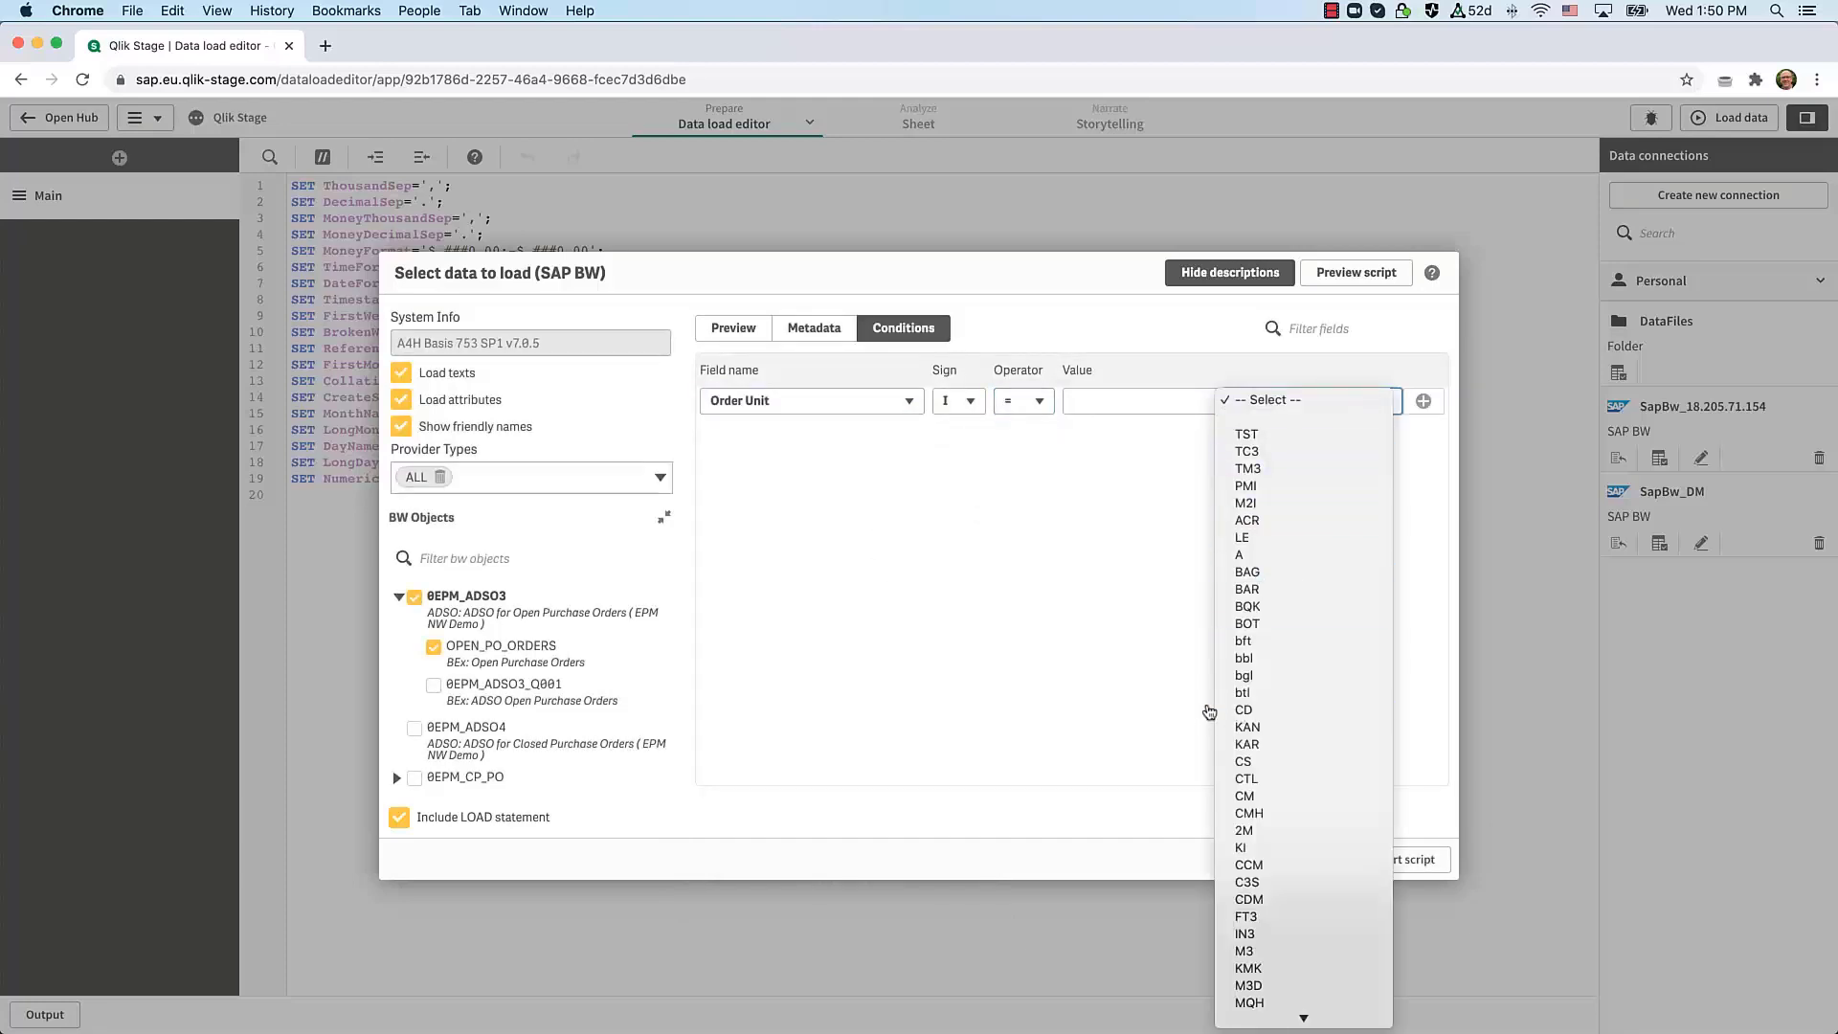
click(1098, 313)
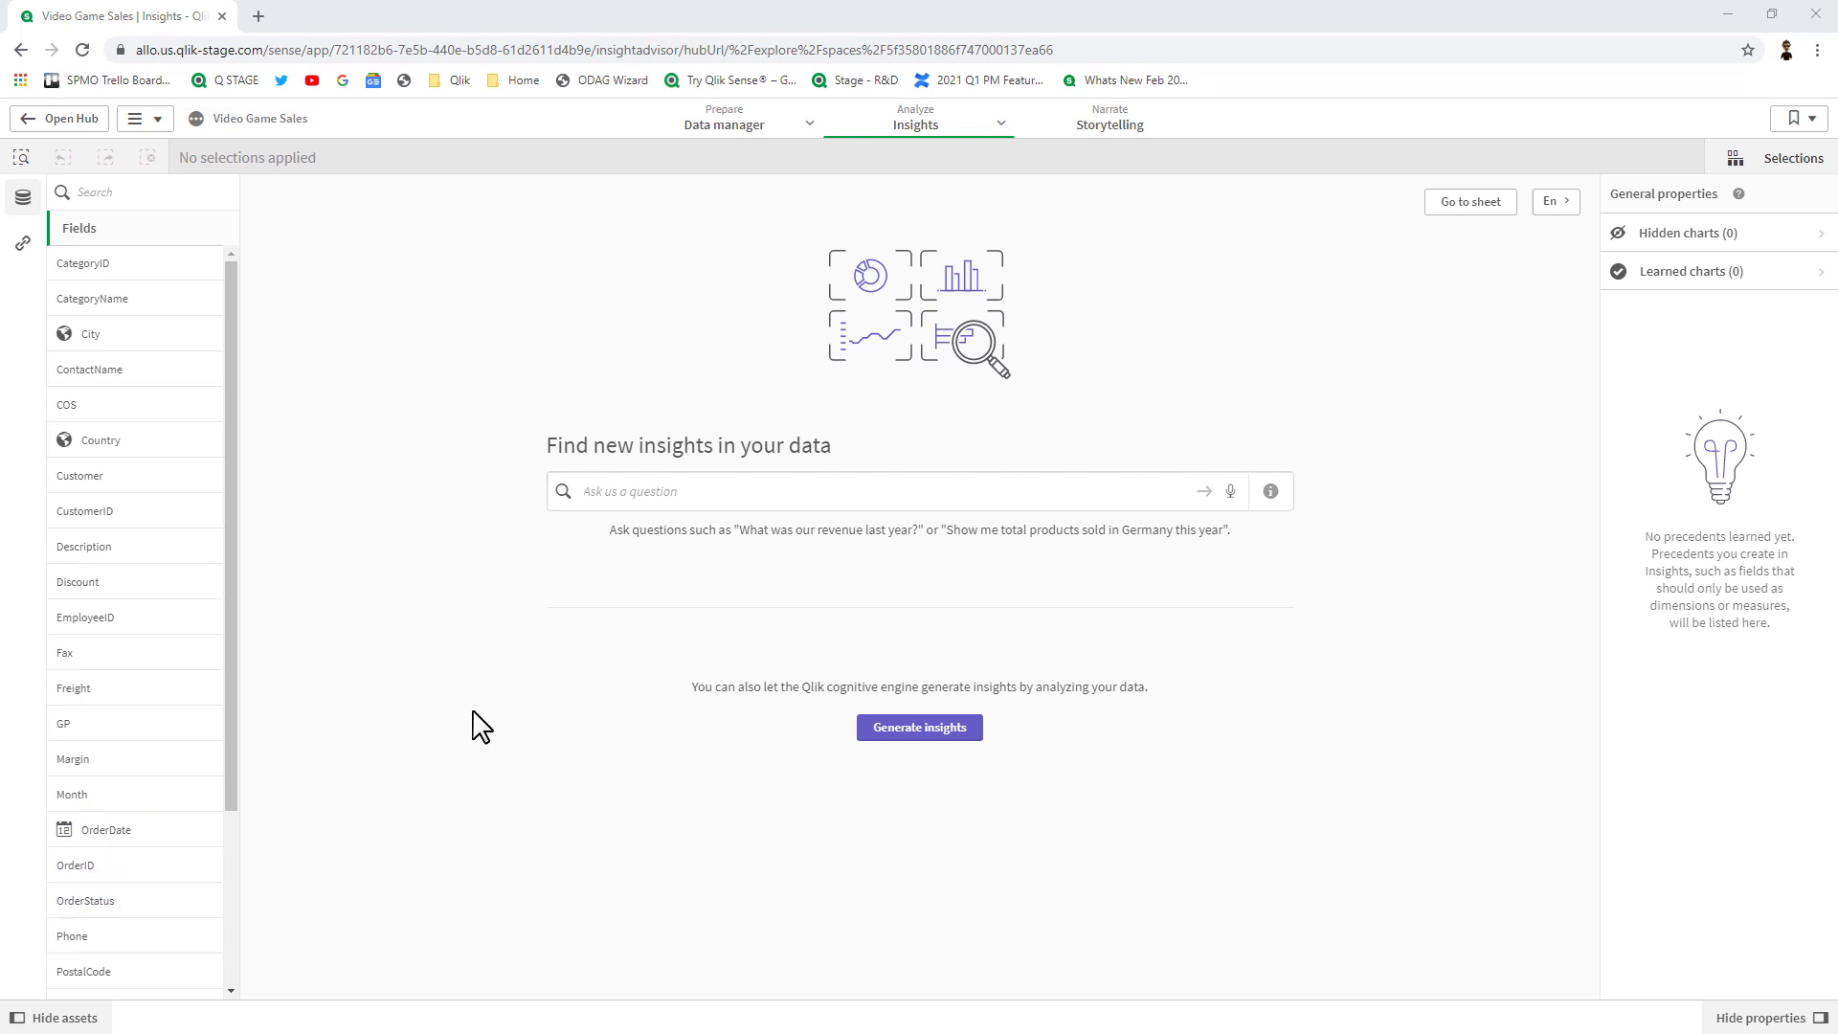
- Ask for insights on "sales by ProductName" in the Video Game Sales app
click(654, 494)
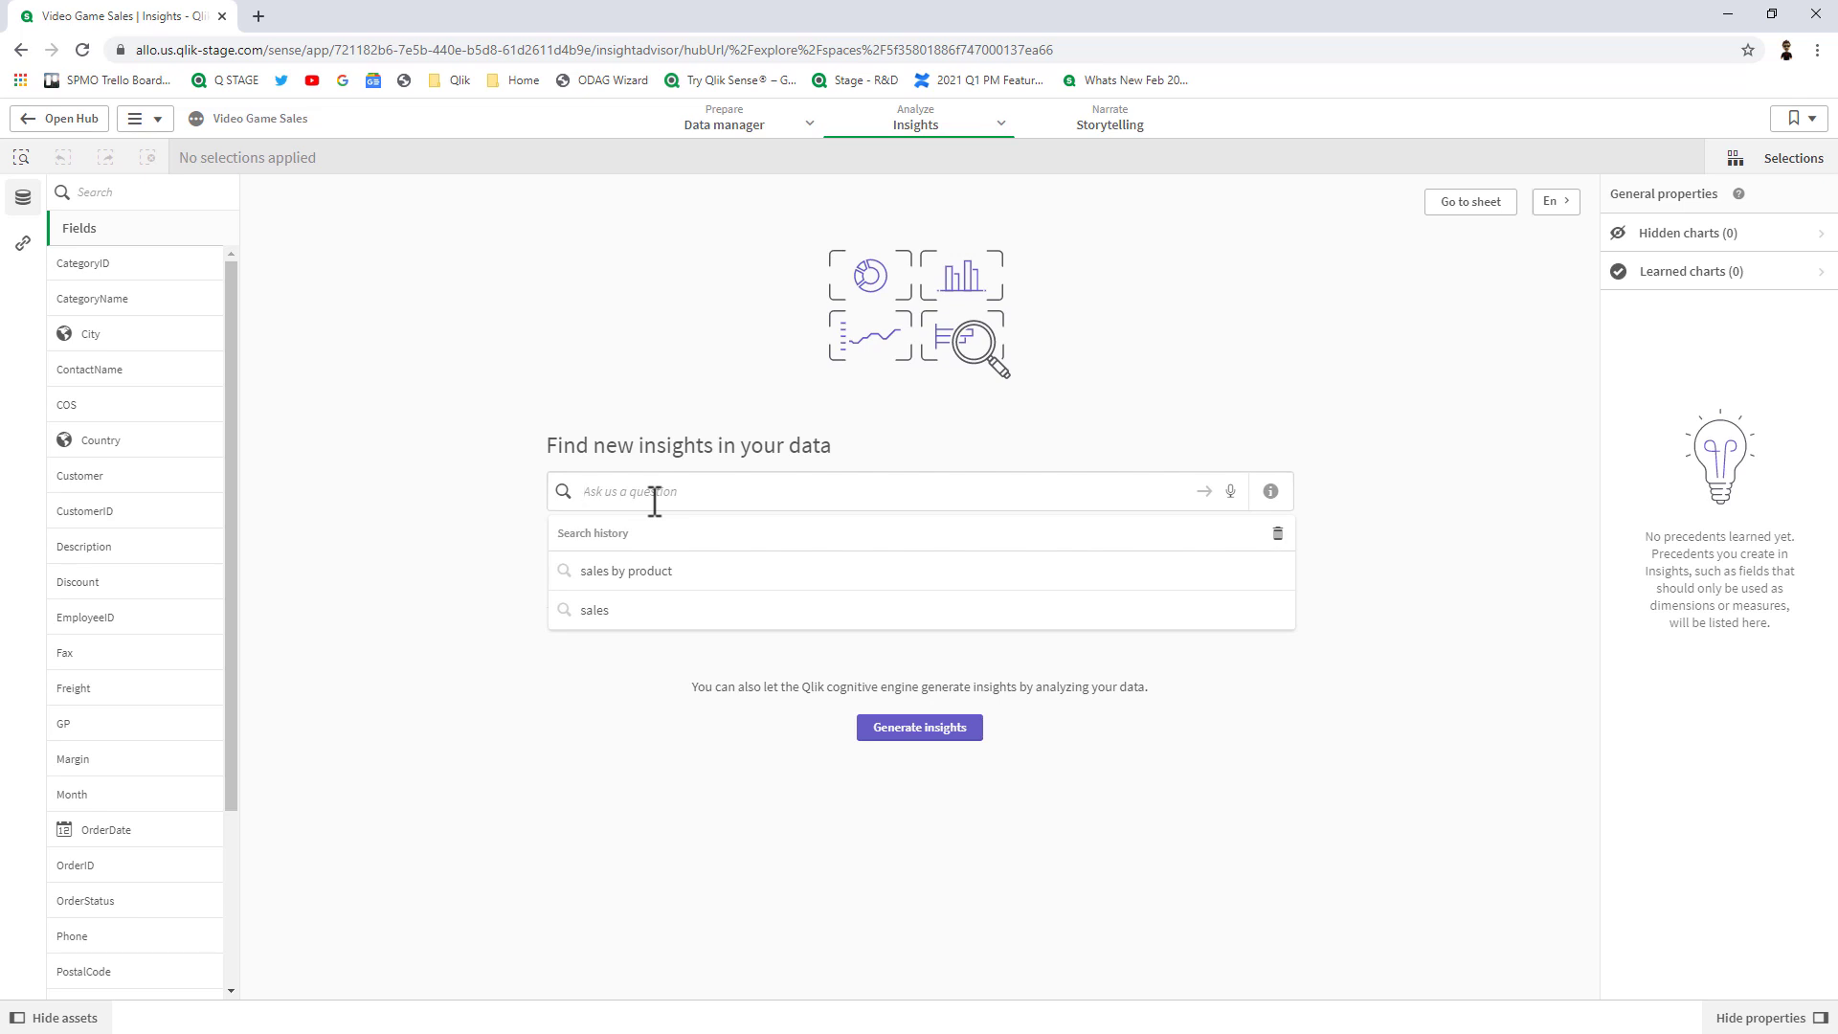
text(sales by pro)
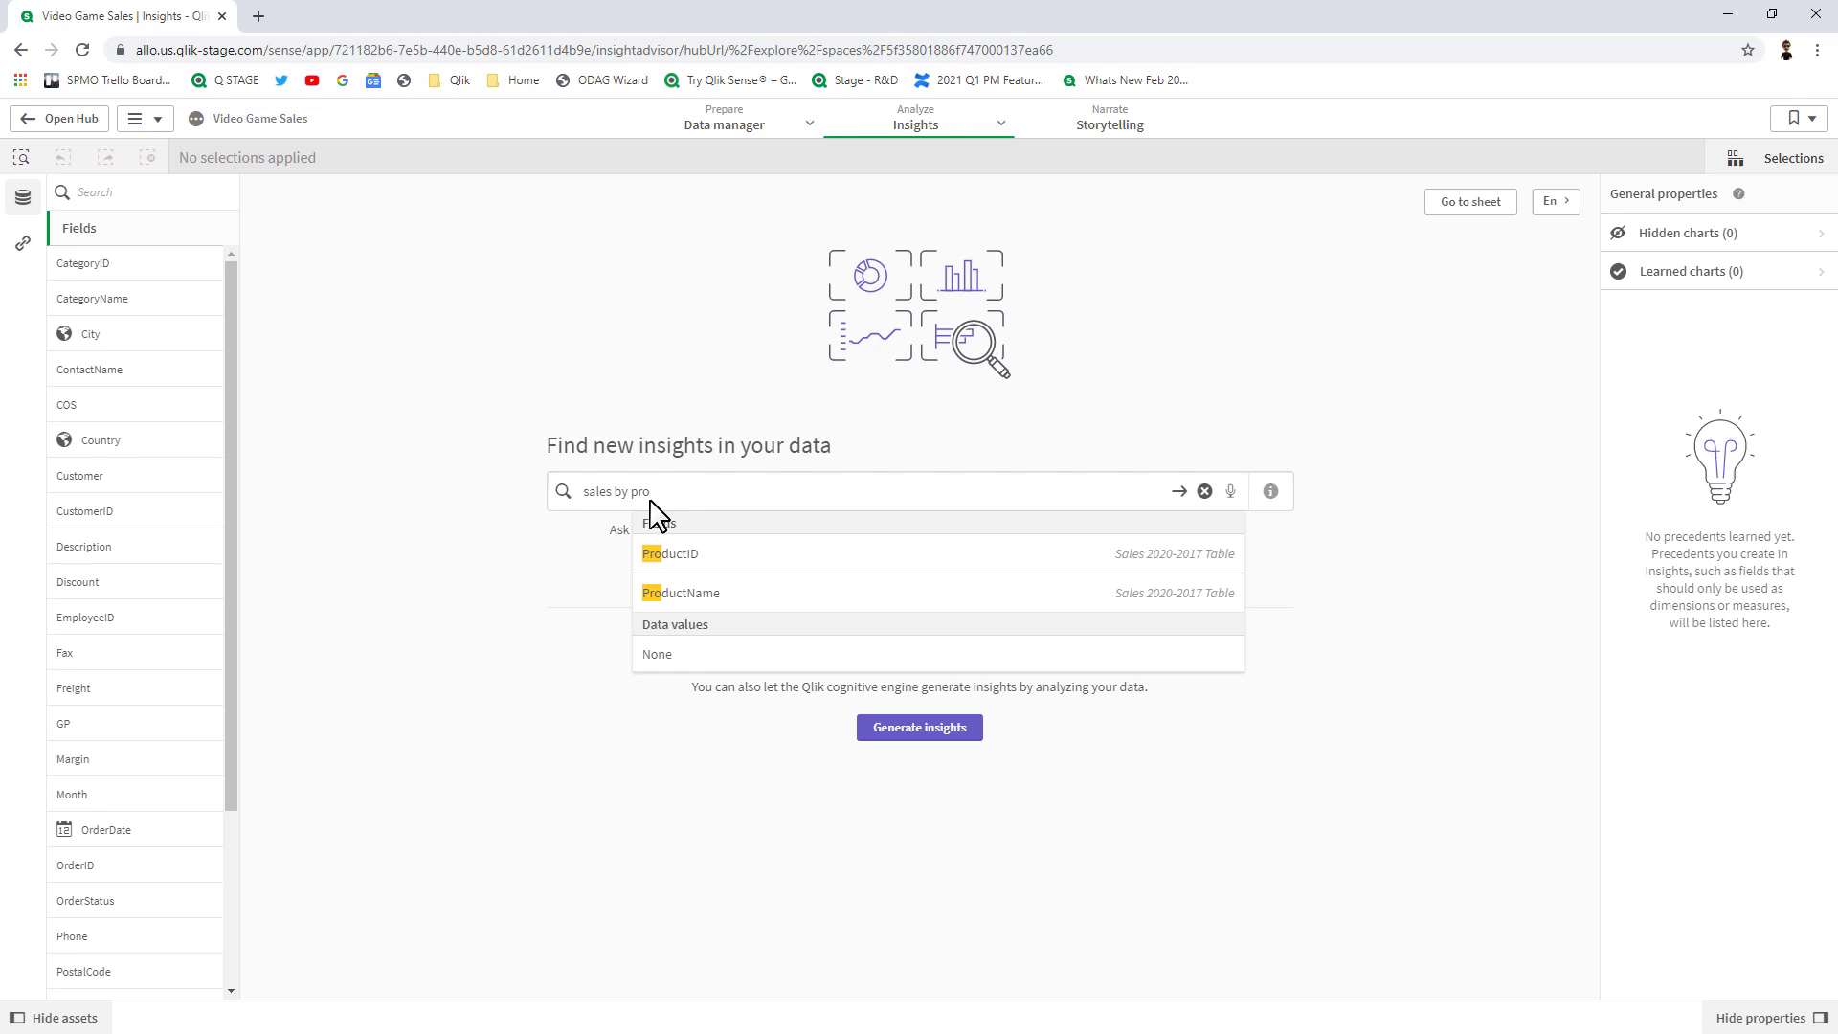
click(684, 593)
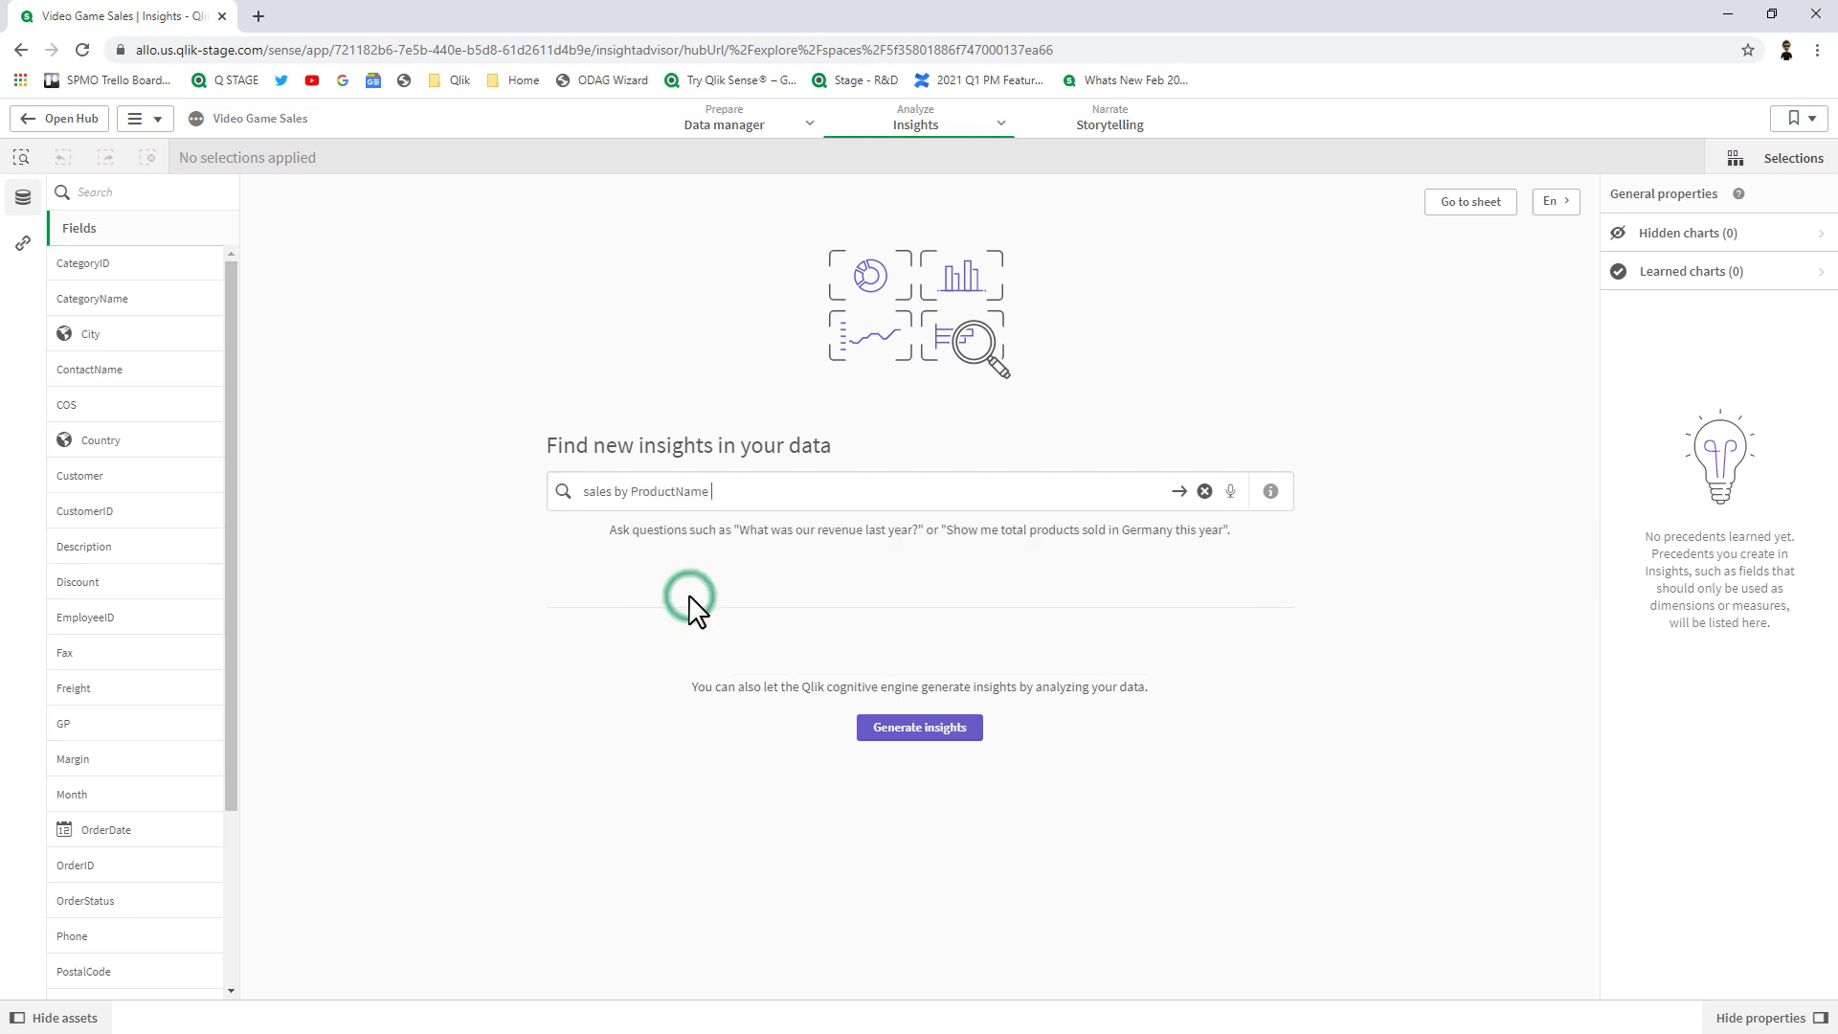
key(Return)
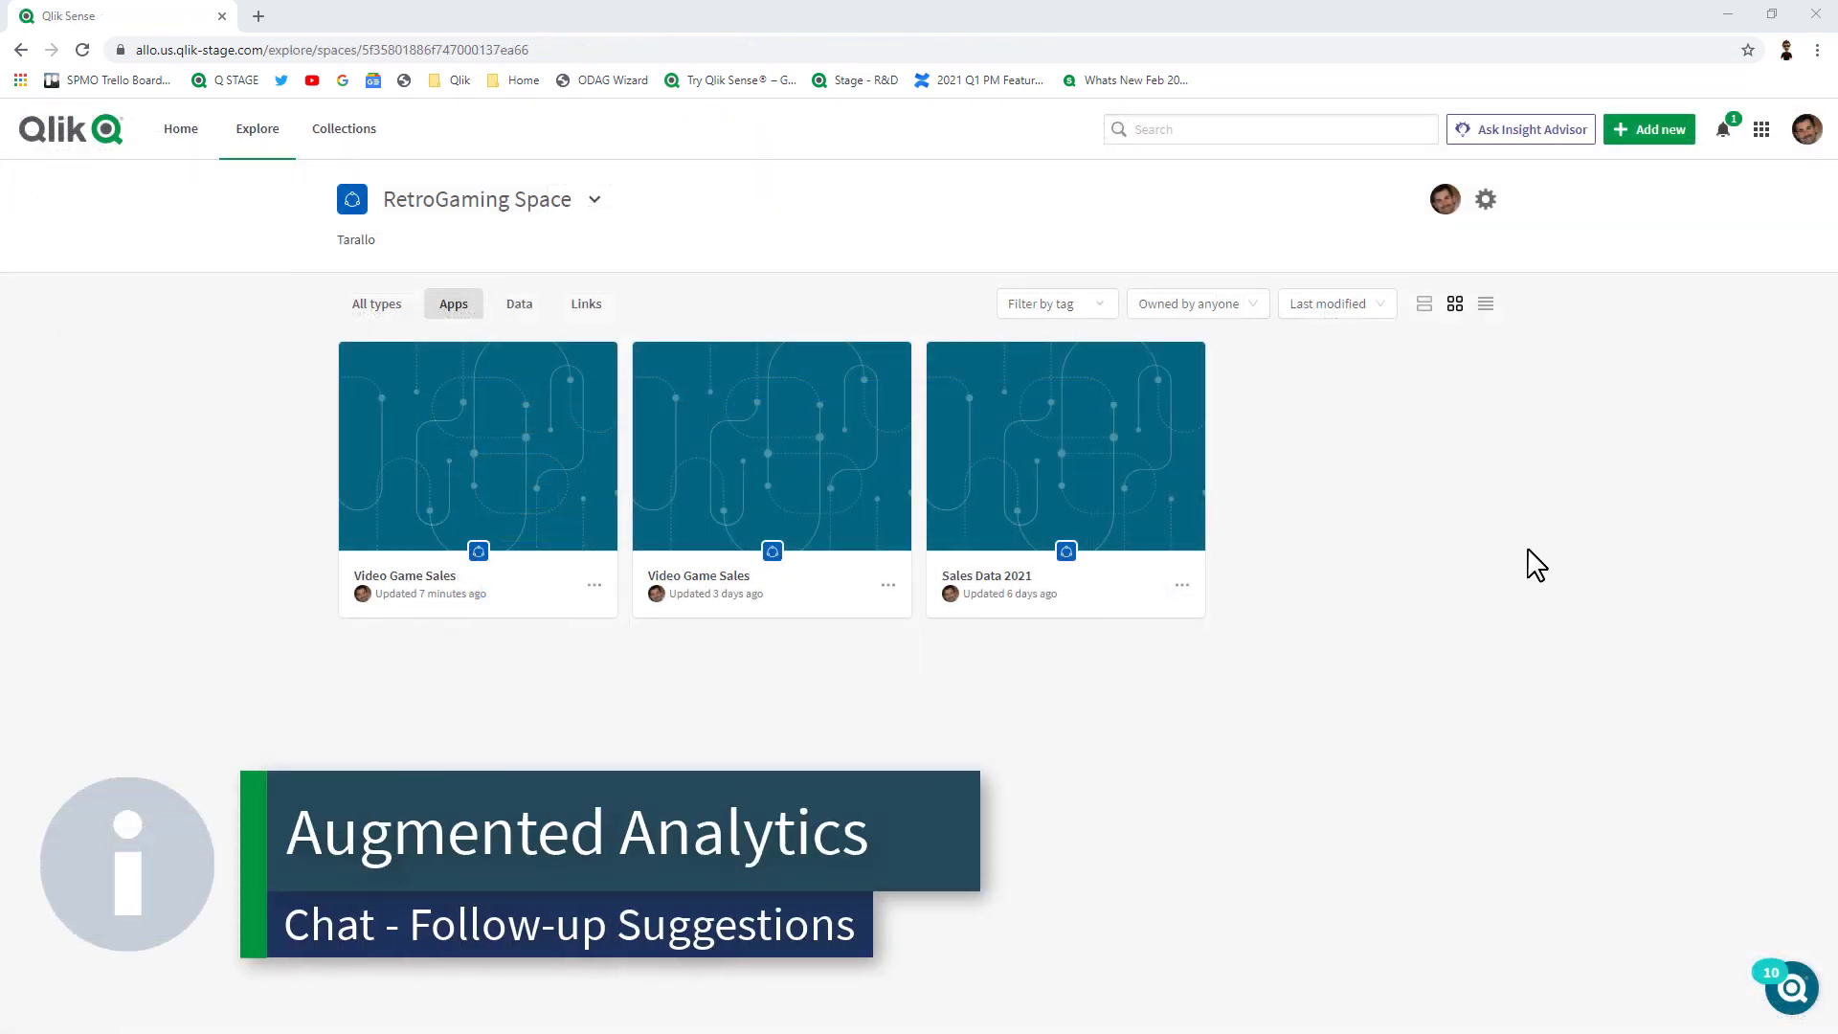
- Open Insight Advisor Chat, list the available apps, choose Sales Data 2021 and apply the Sales measure
click(1568, 132)
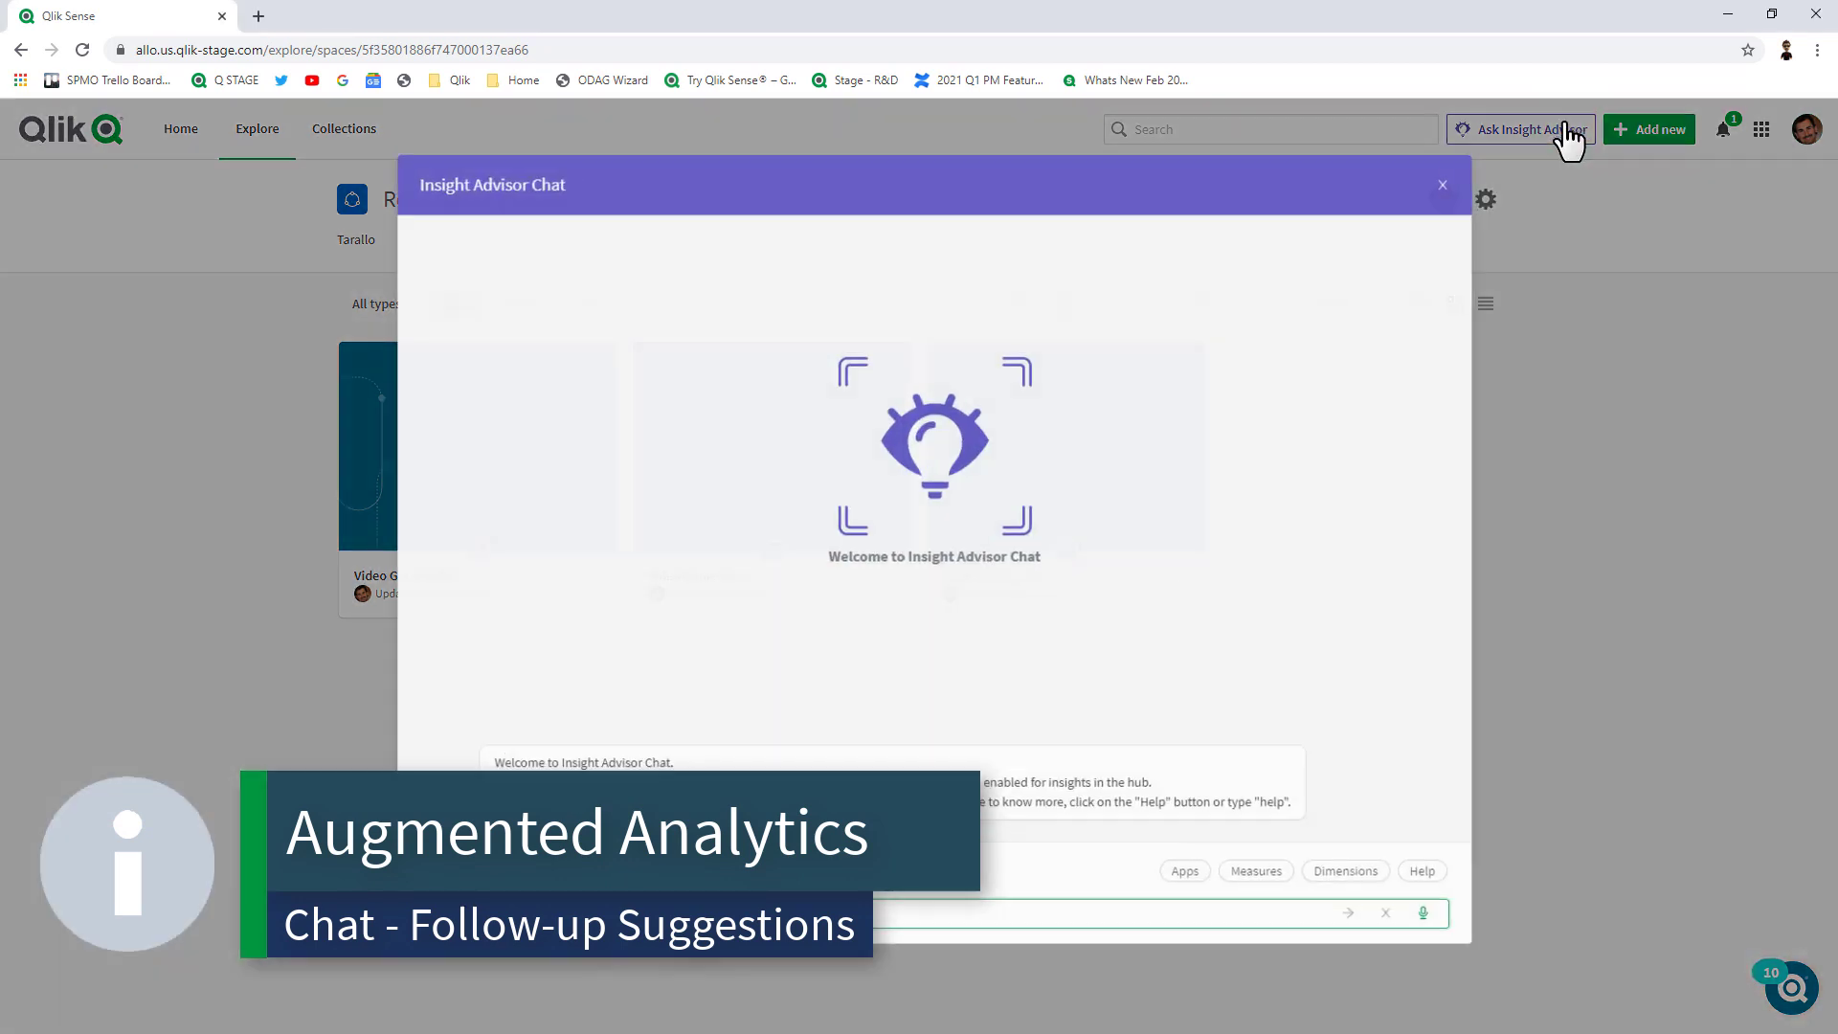
click(1176, 889)
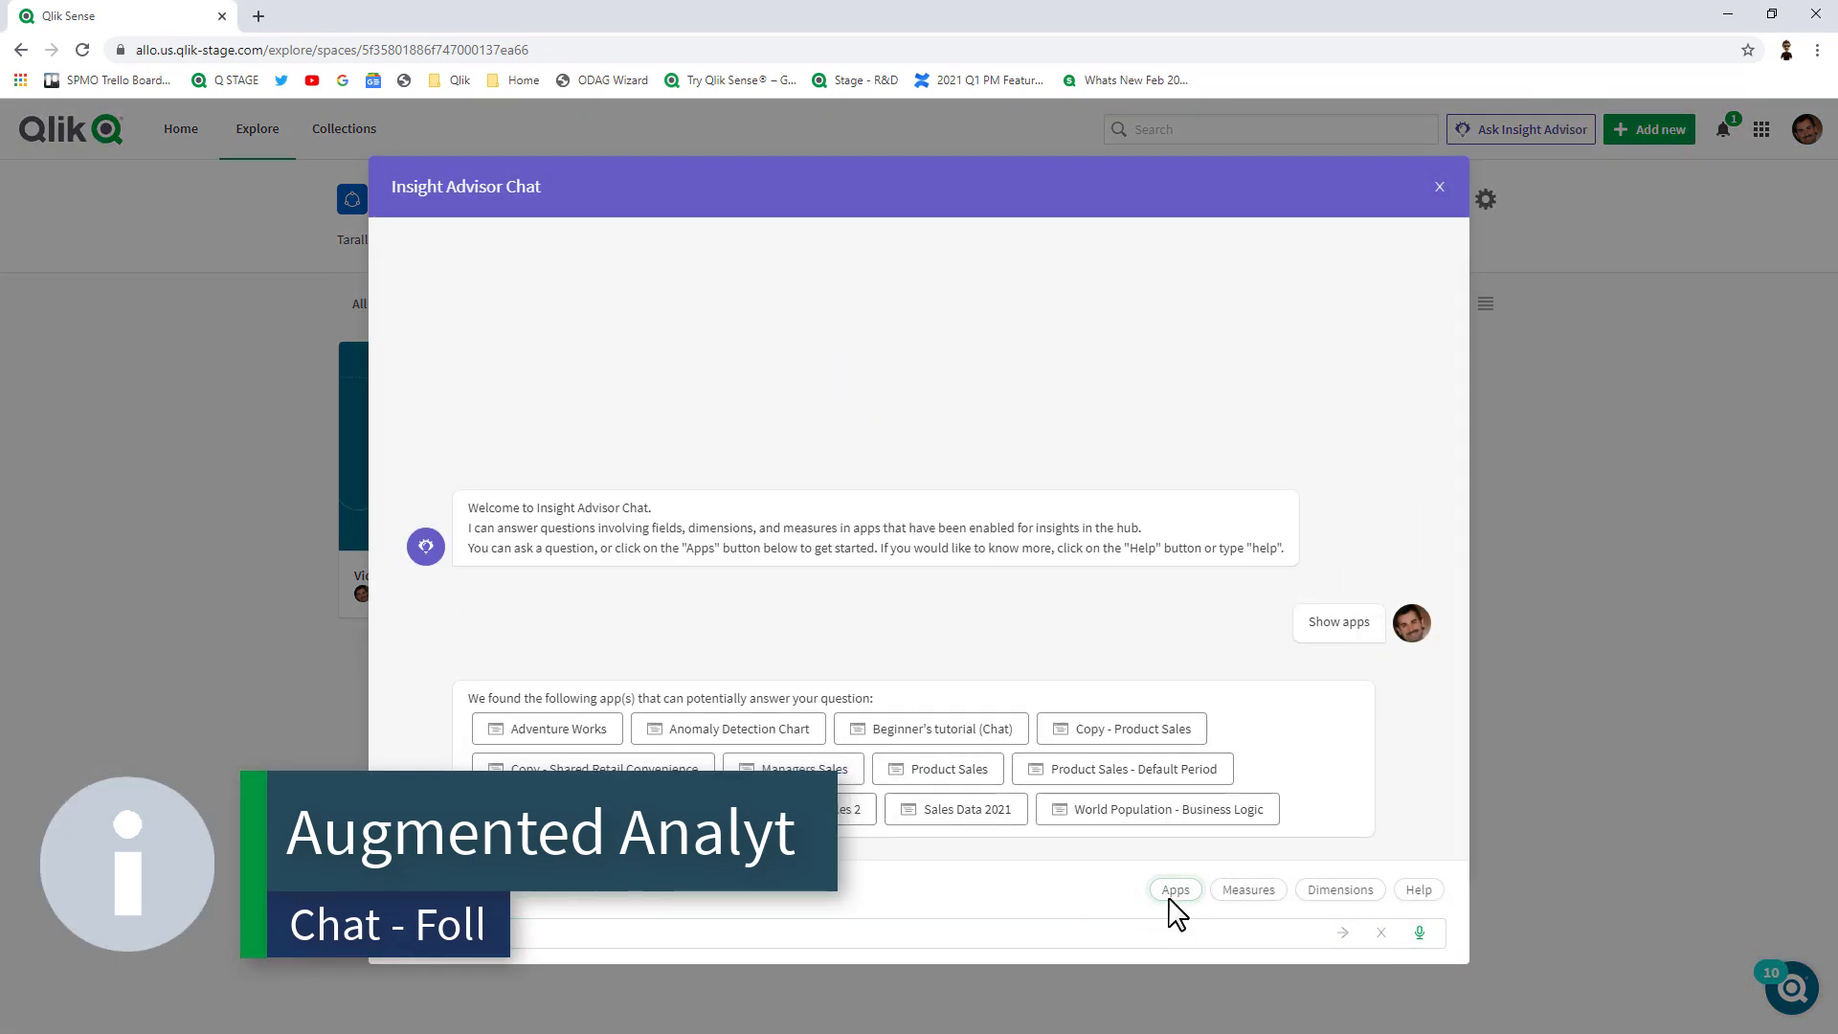
click(957, 813)
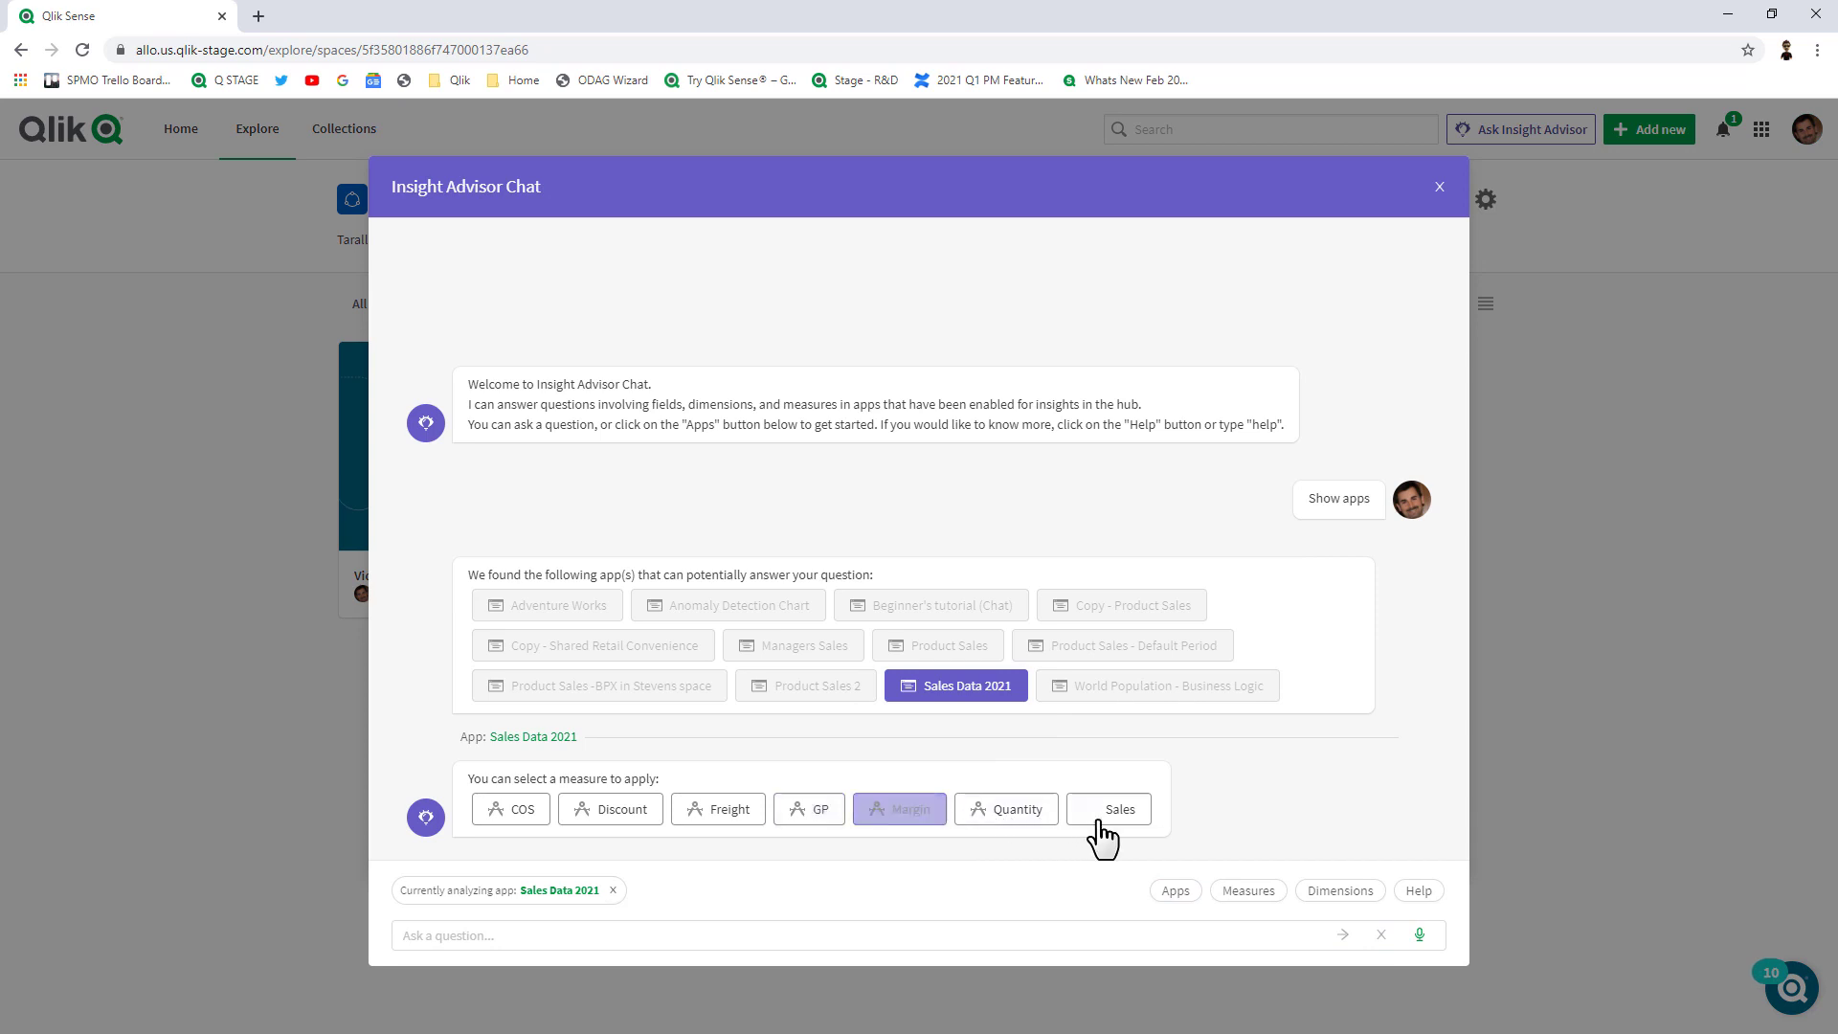
click(1101, 814)
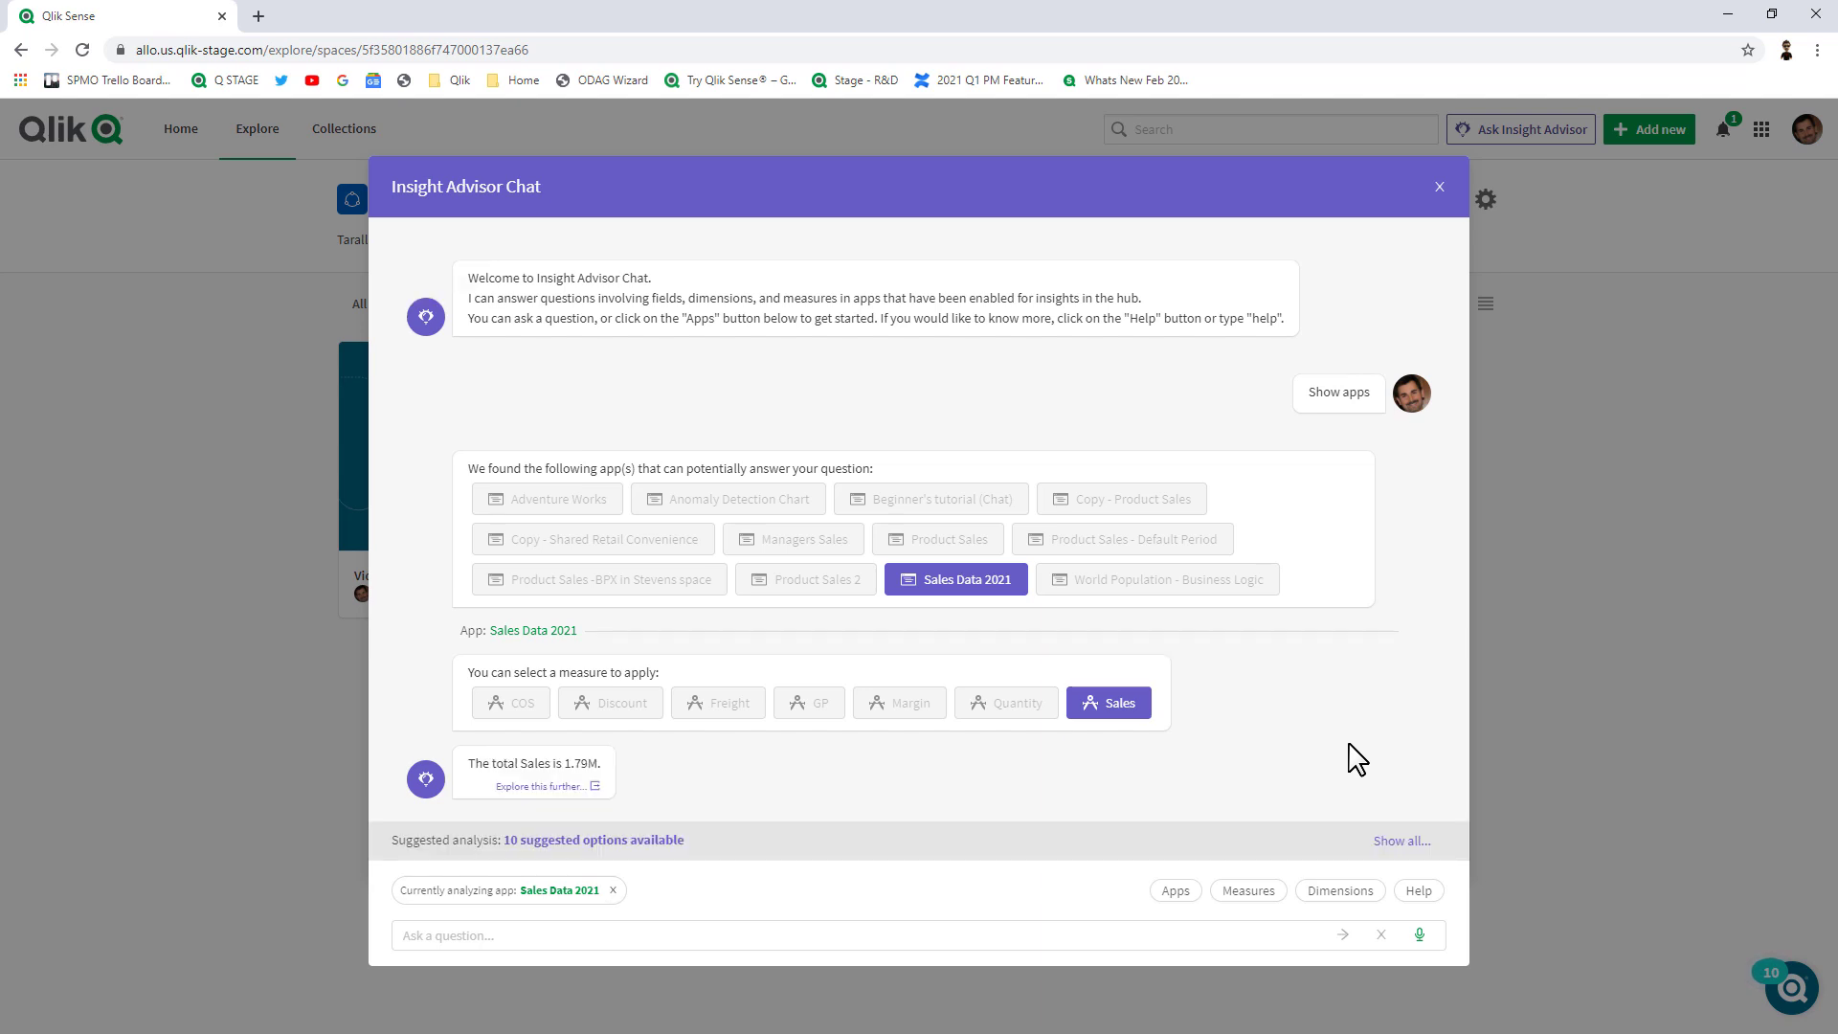
- View the suggested analysis options for Sales Data 2021 in Insight Advisor Chat
click(659, 842)
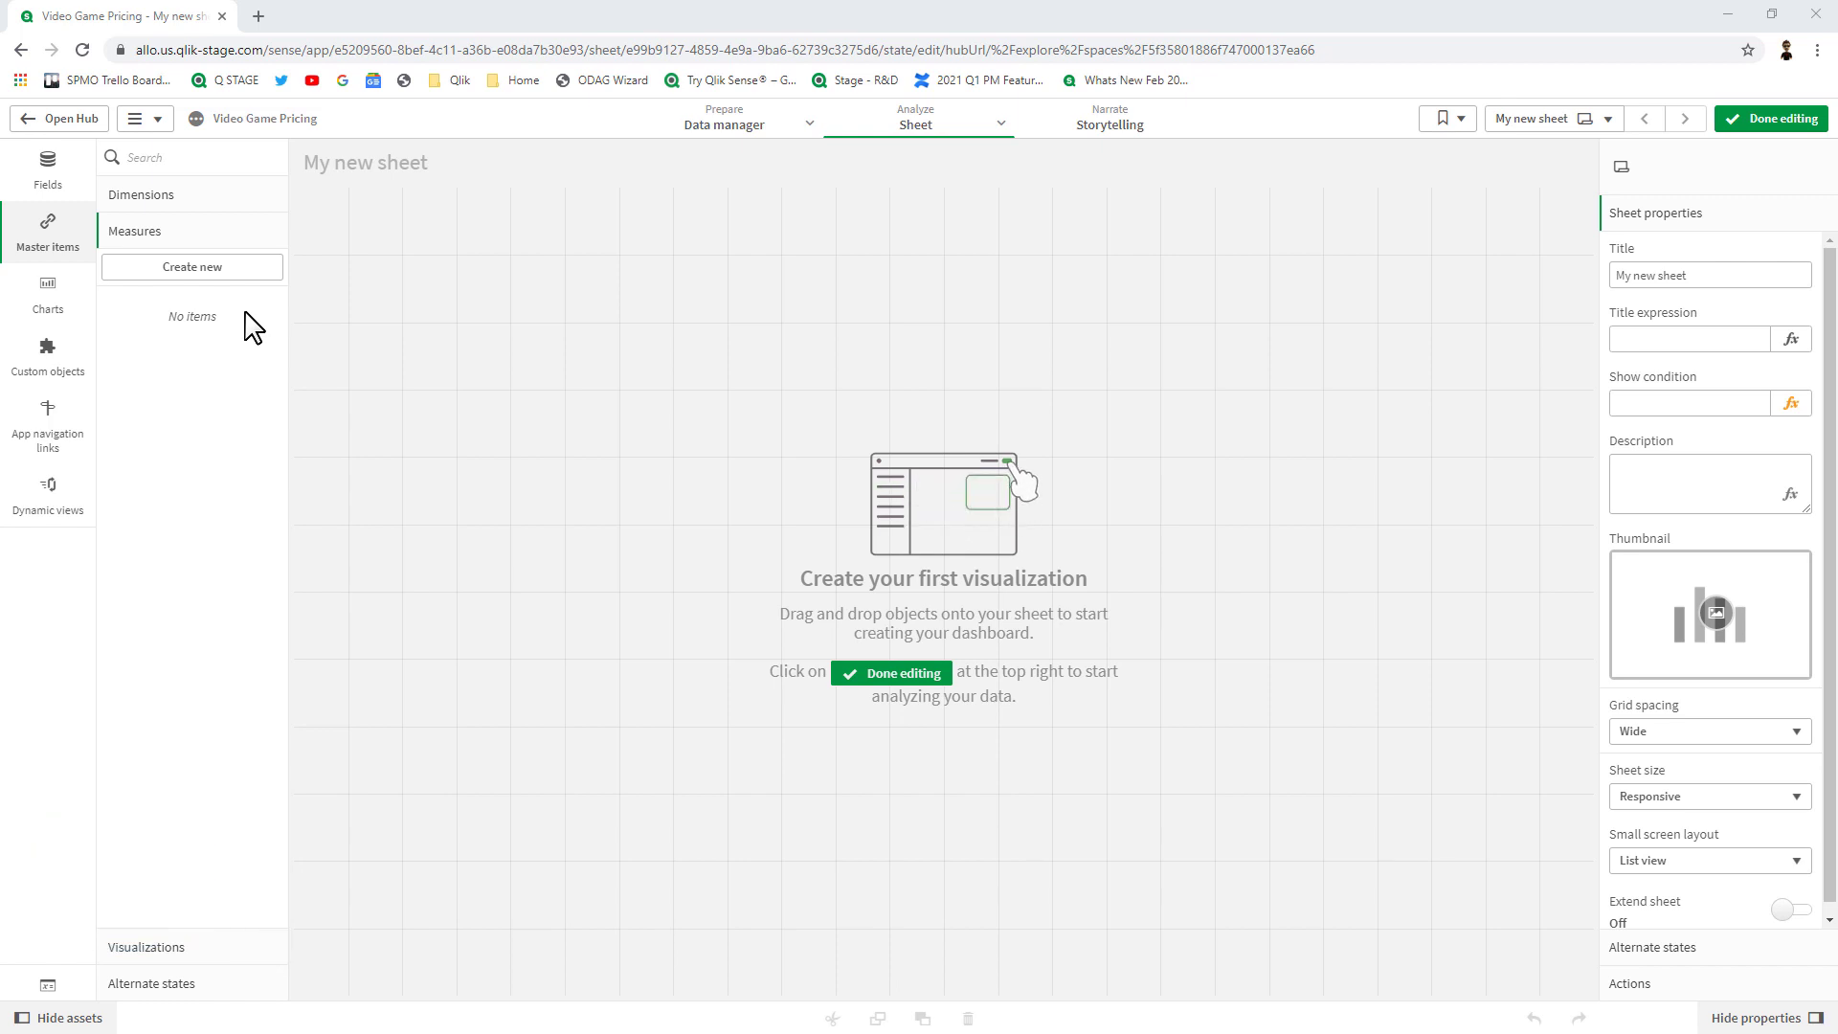
- Create the master measure "Today - price loose" as SUM({<LoadDate={'$(=Today())'},Condition={Loose}>}[Loose Price]) and place it at the sheet's upper left
click(239, 270)
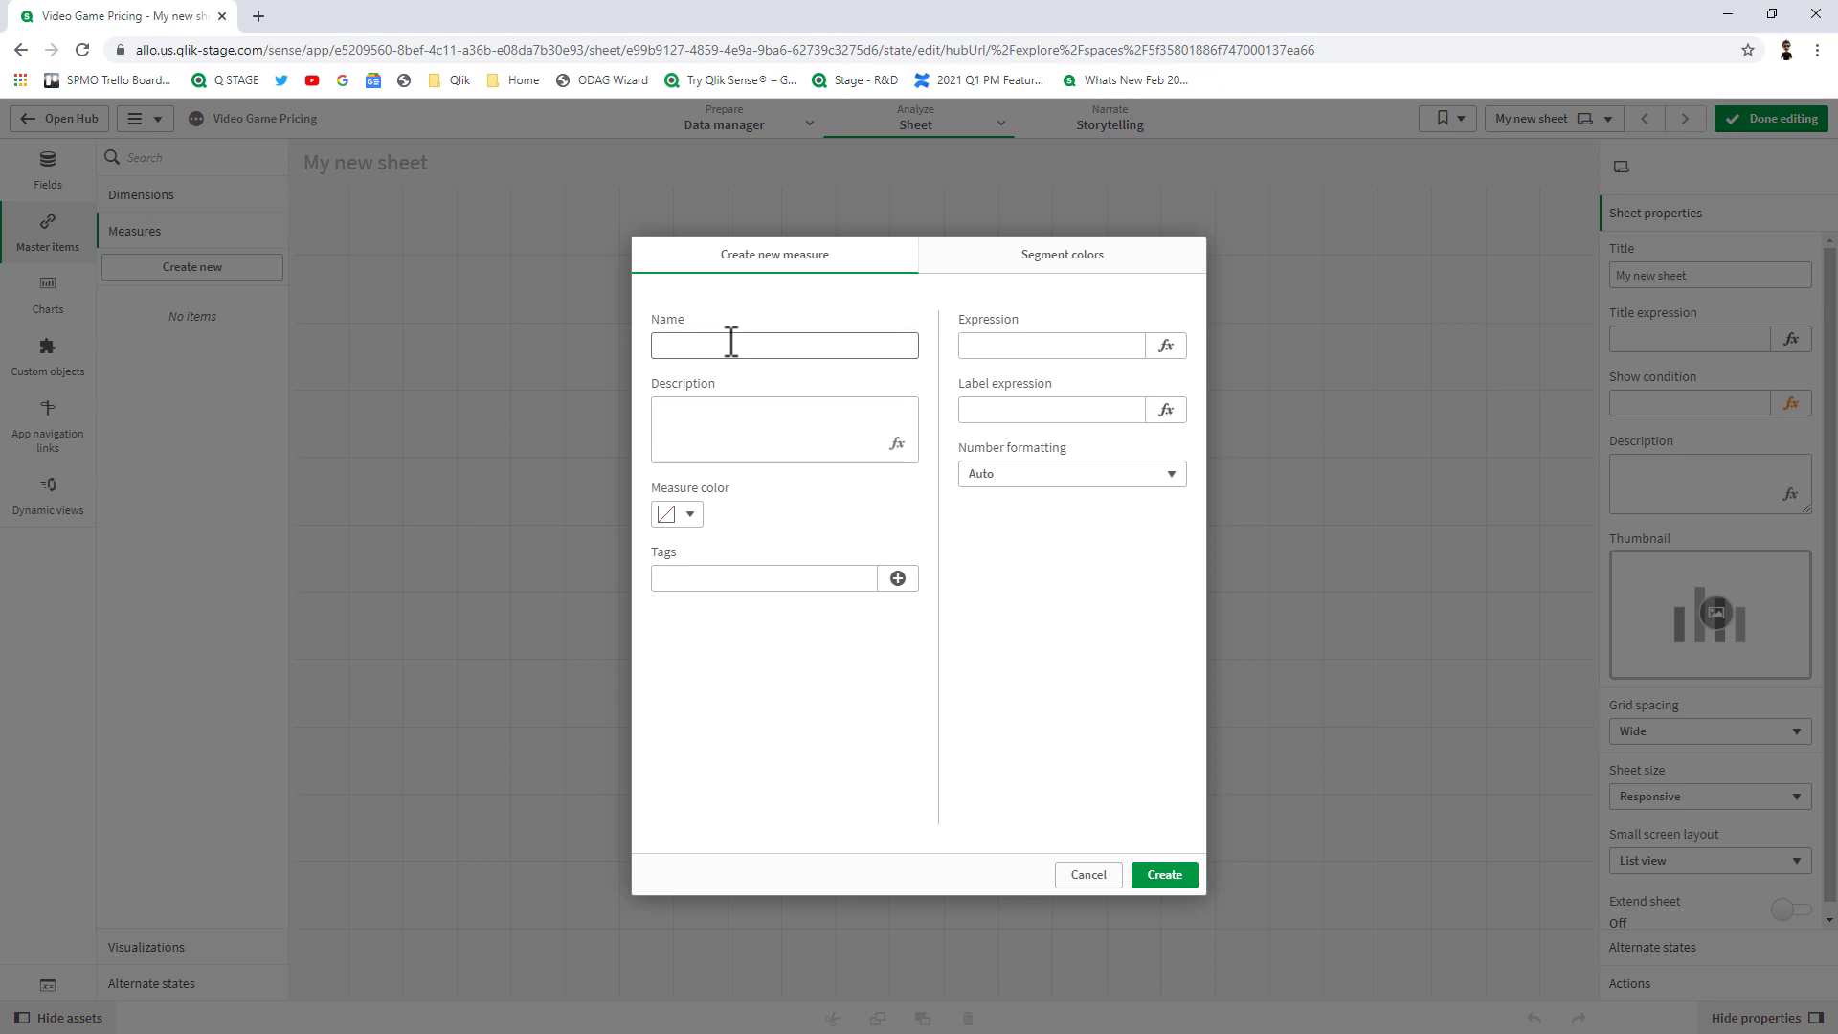
click(730, 342)
text(Today - price loose)
click(1165, 346)
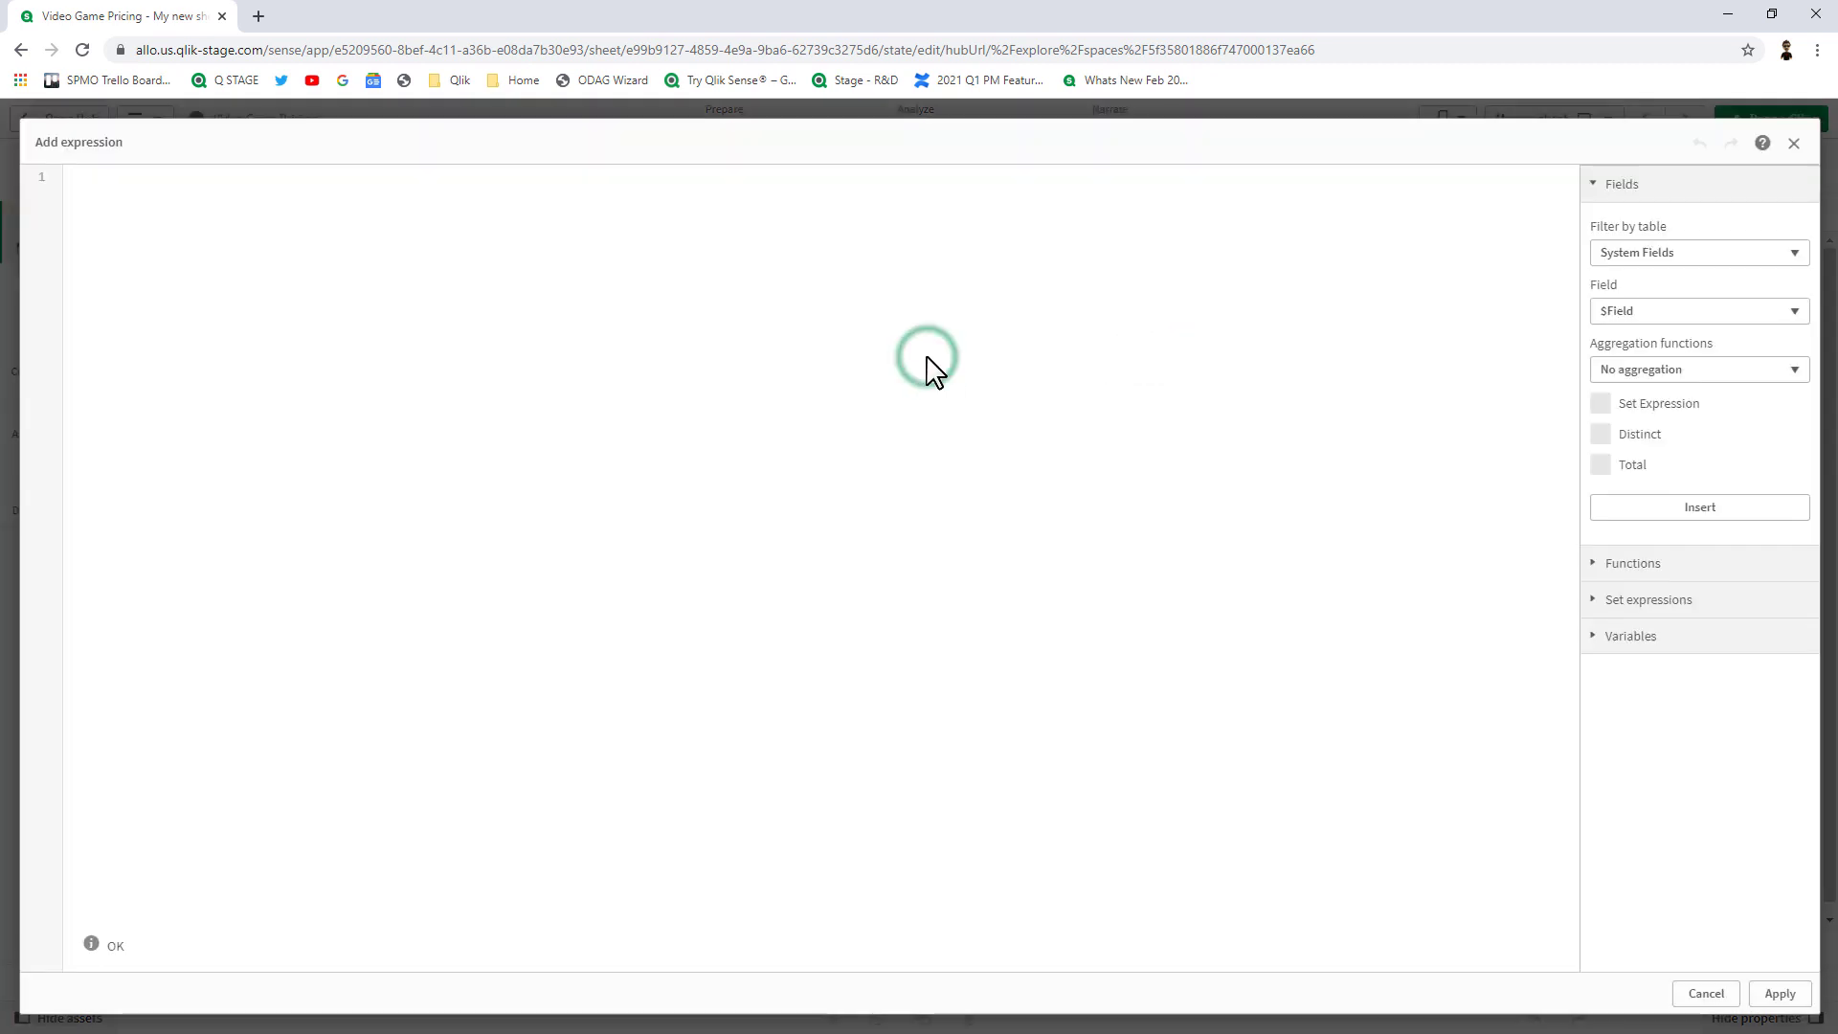
text(SUM({<LoadDate={'$(=Today())'},Condition={Loose}>}[Loose Price]))
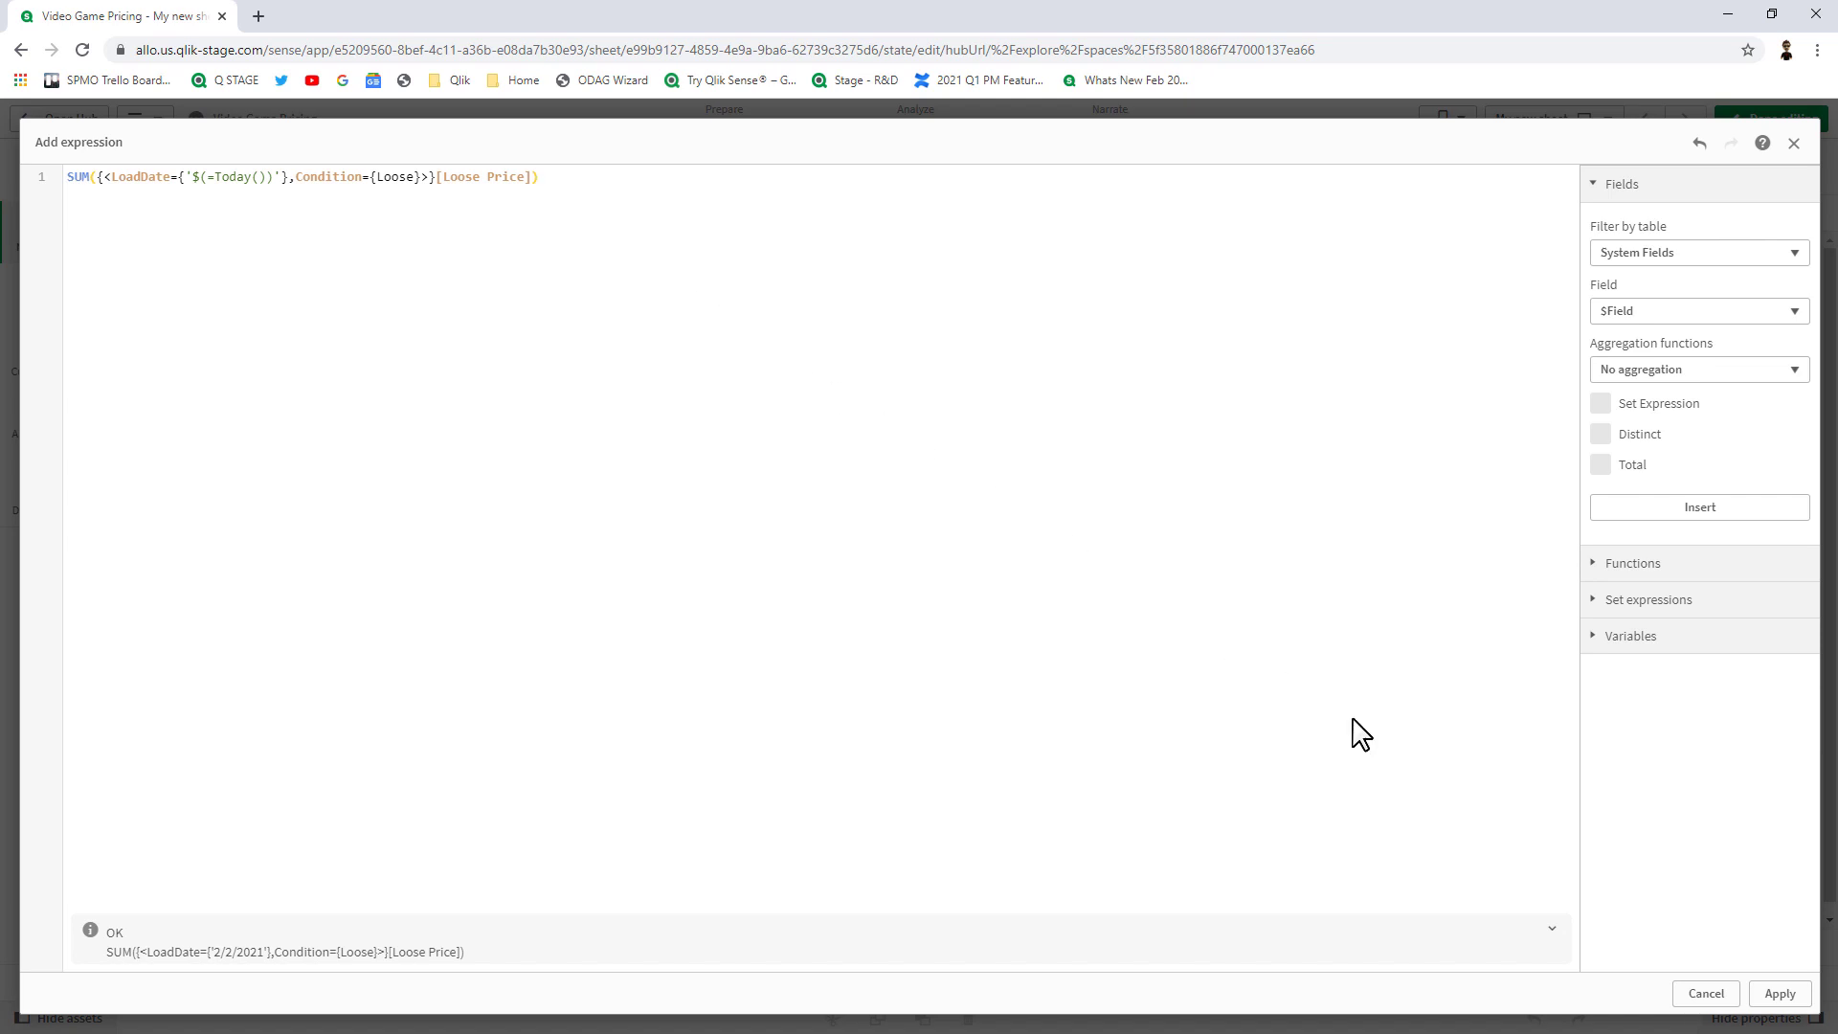
click(1781, 994)
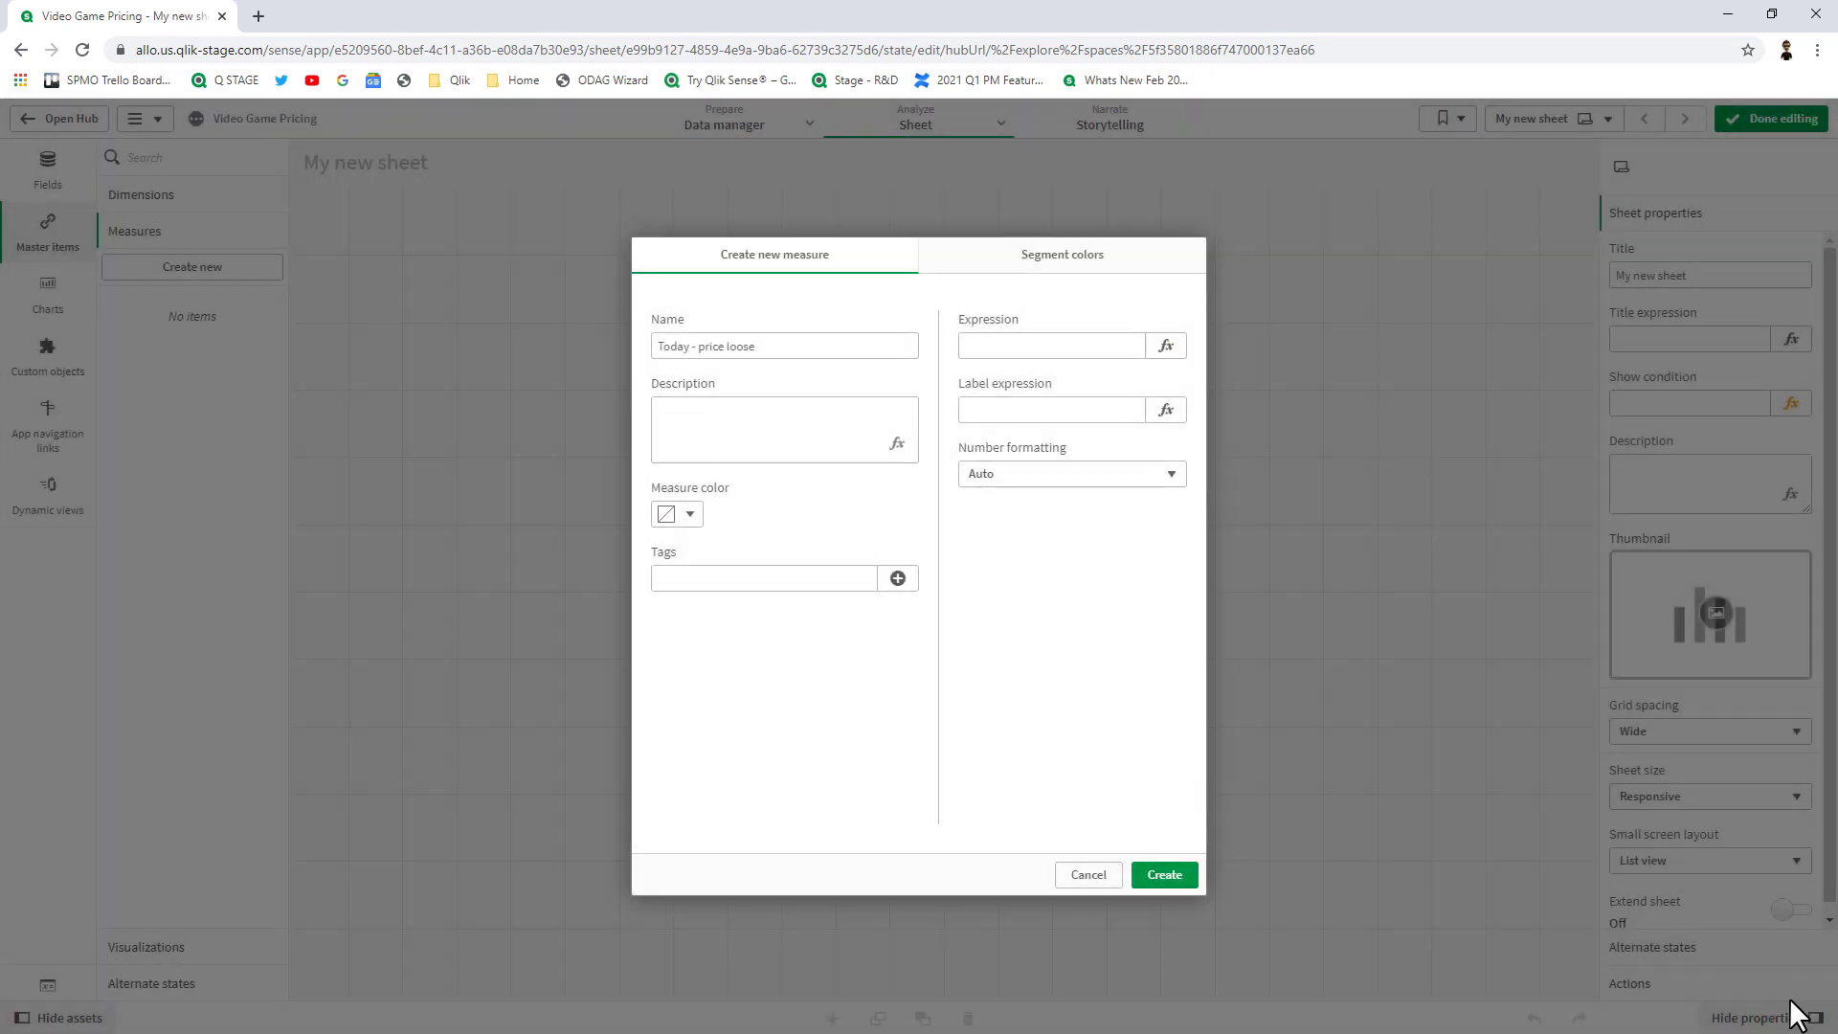
click(1165, 875)
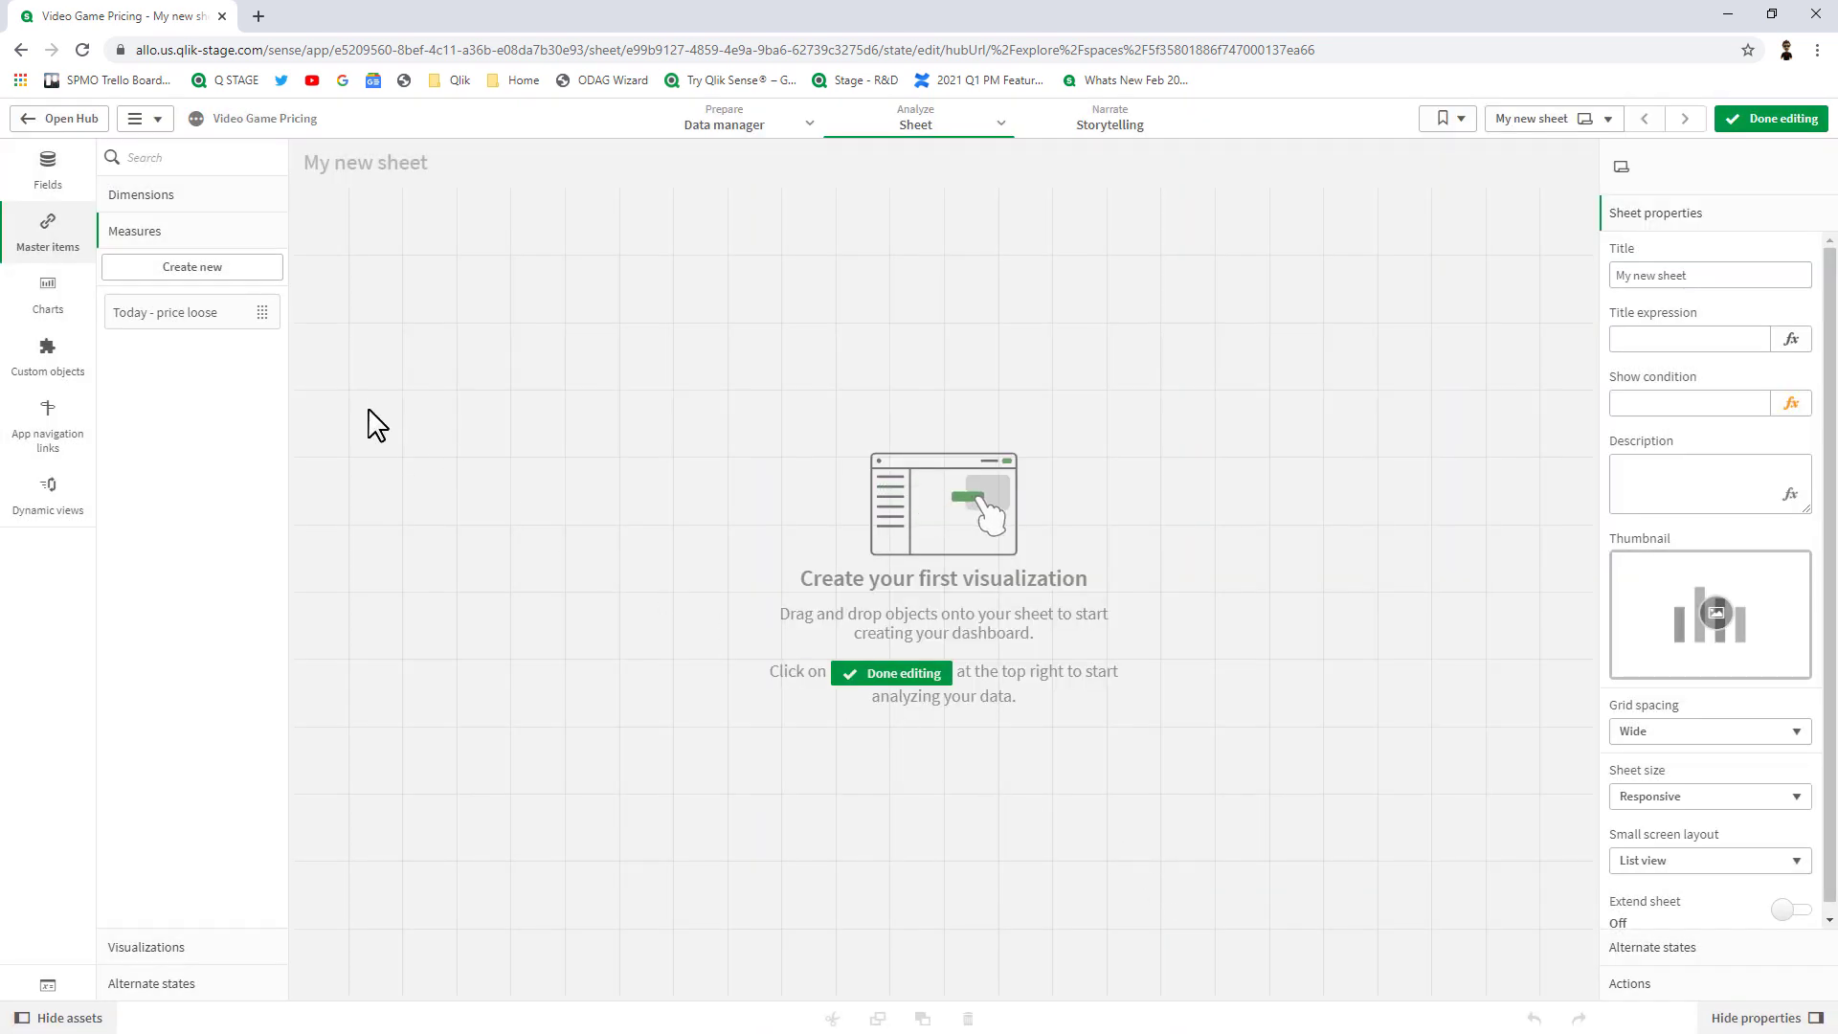
drag(213, 314, 480, 261)
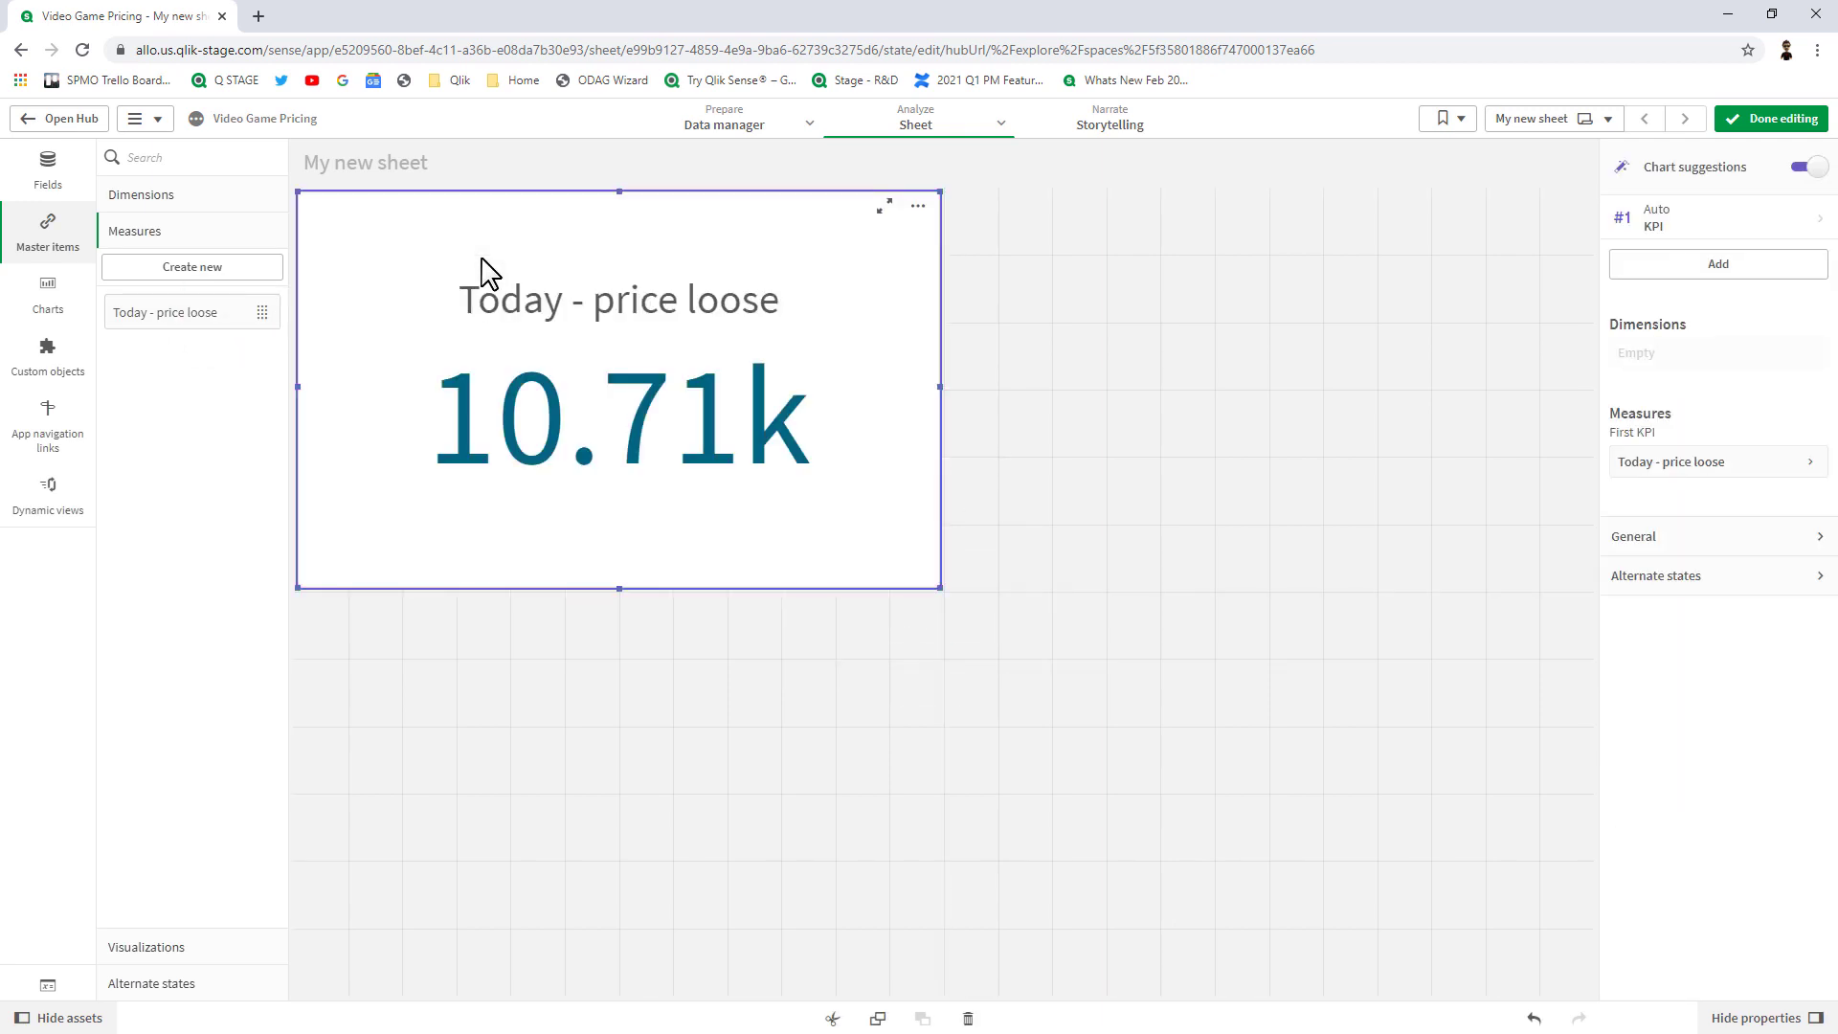
- Duplicate the "Today - price loose" master measure and name the copy "Today - price CIB"
right_click(183, 318)
click(232, 335)
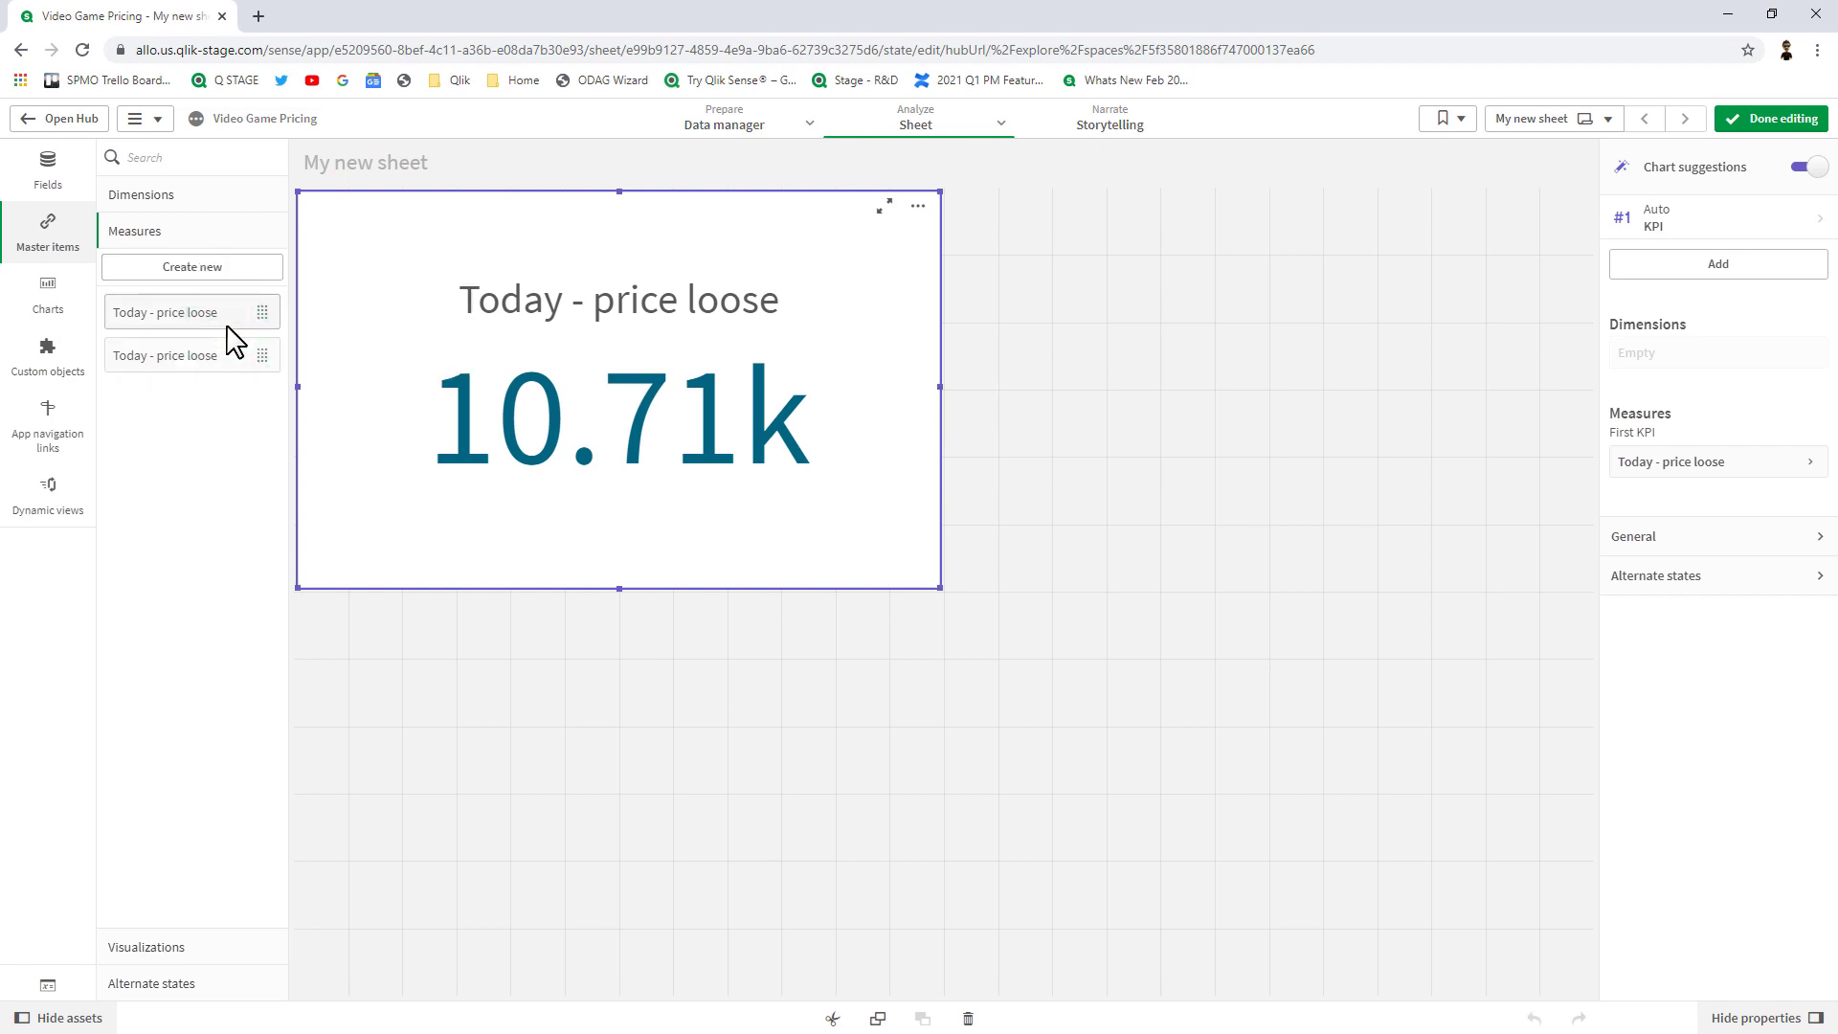
right_click(199, 366)
click(222, 351)
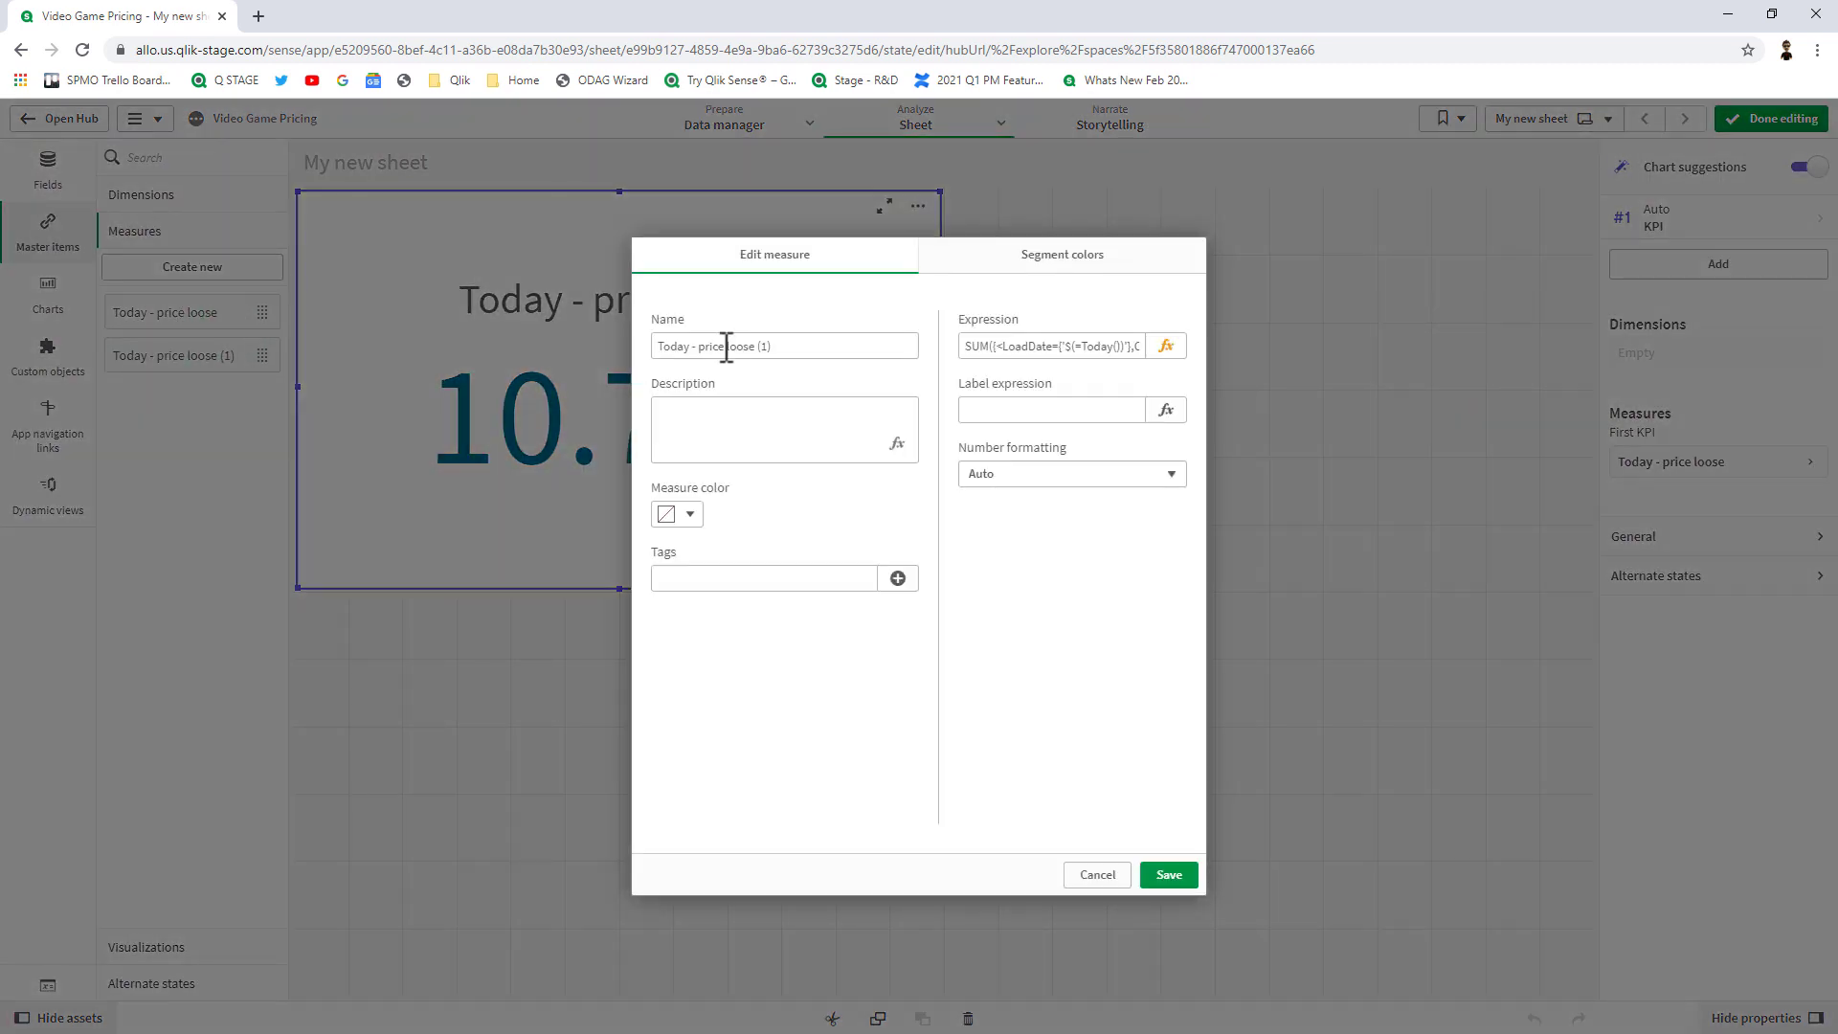
click(726, 347)
drag(726, 346, 893, 376)
key(BackSpace)
text(CIB)
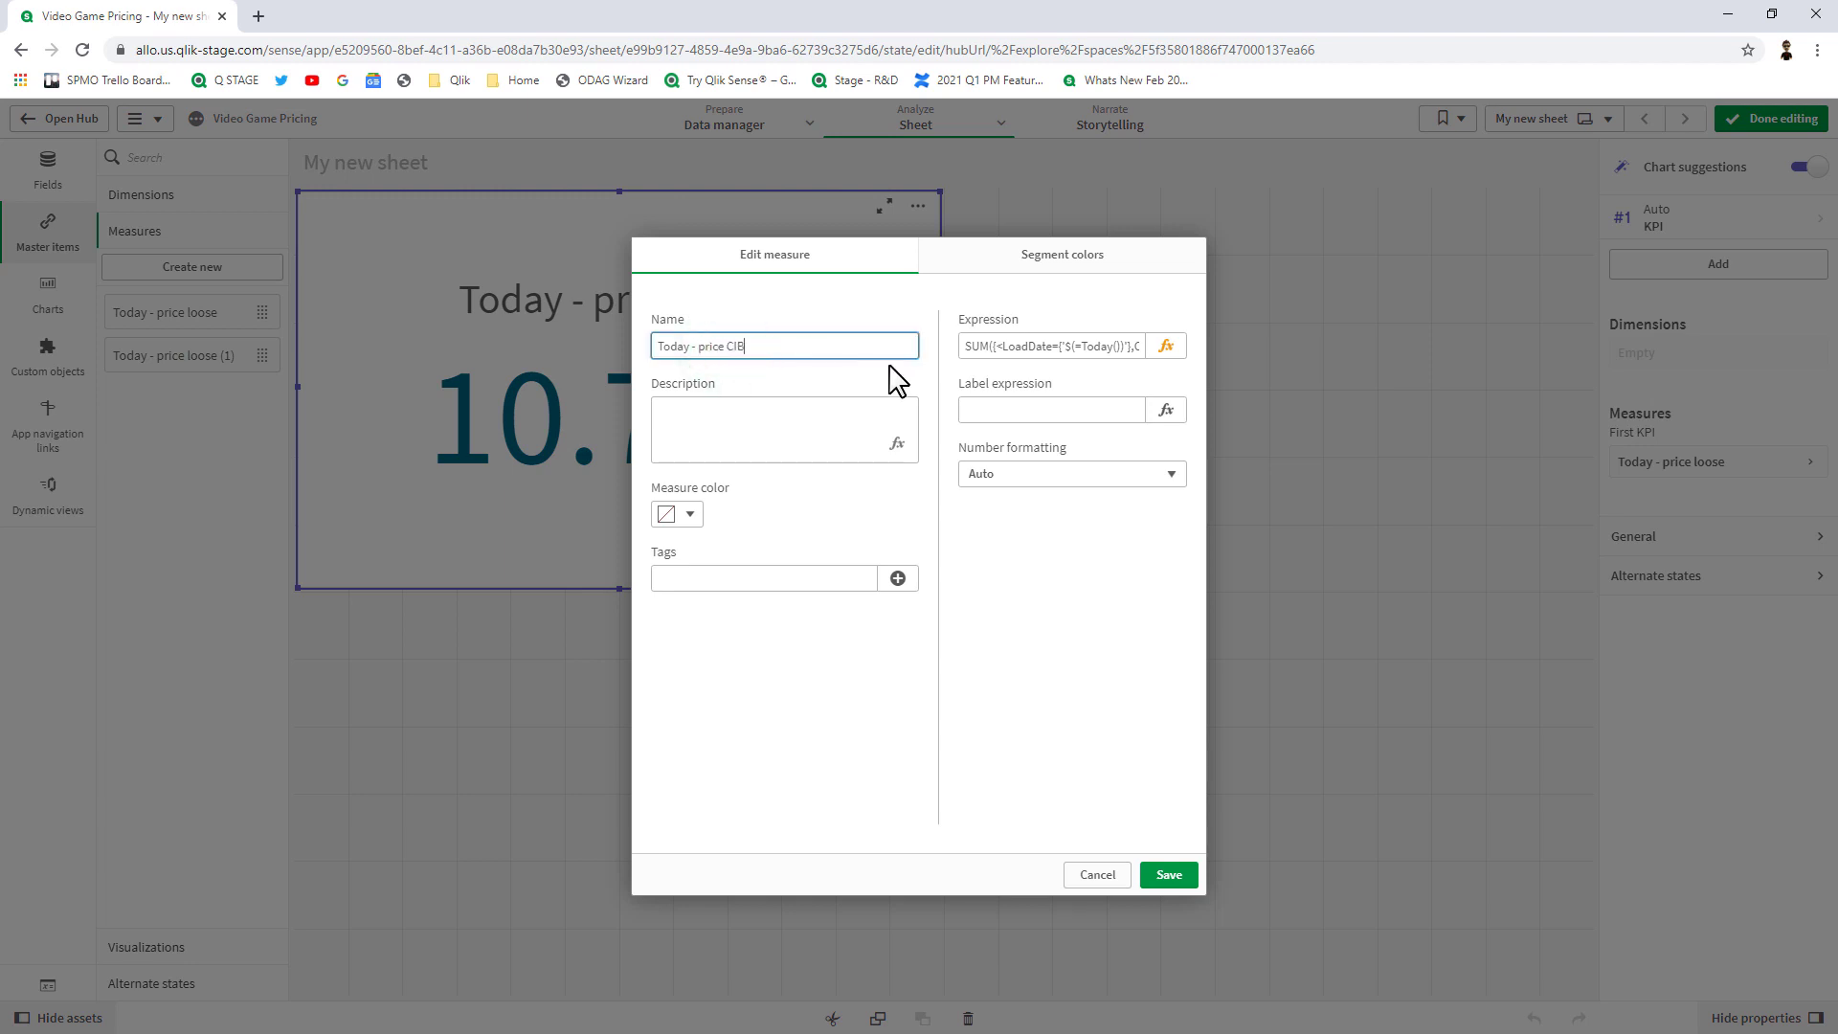
- Change the Condition value in the duplicated measure's expression to CIB
click(1166, 348)
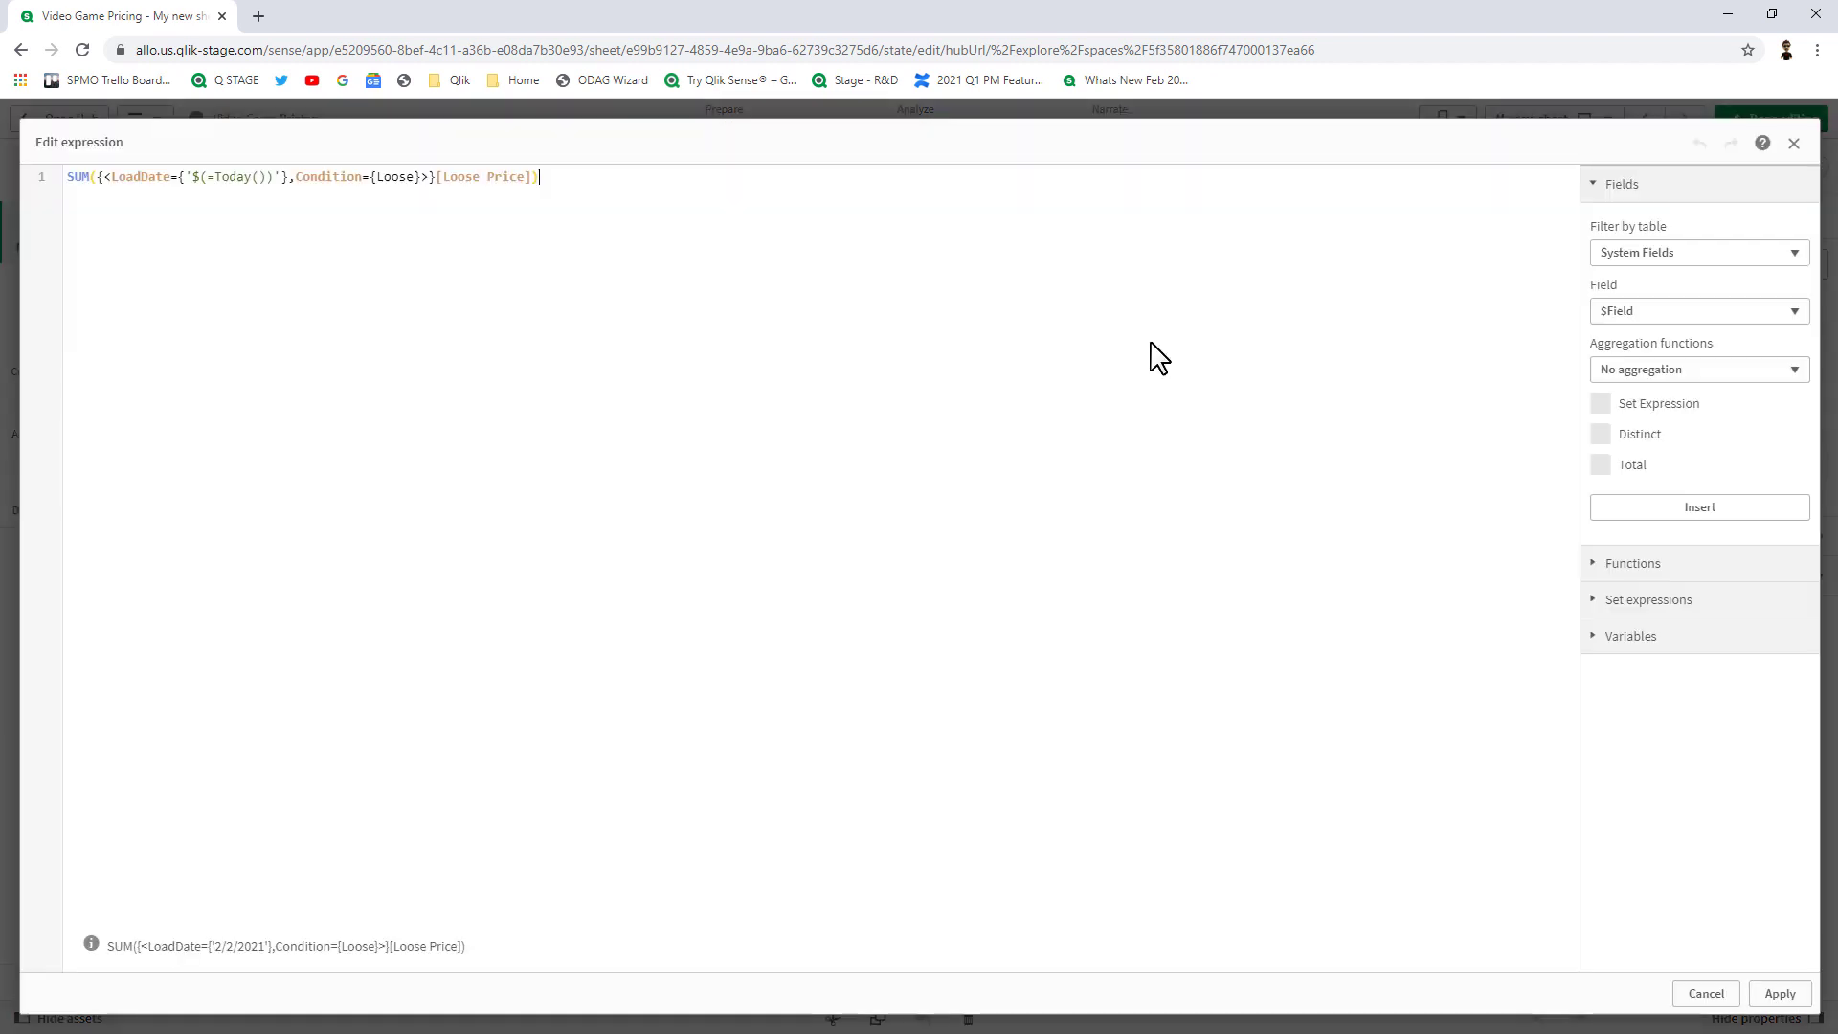
click(379, 178)
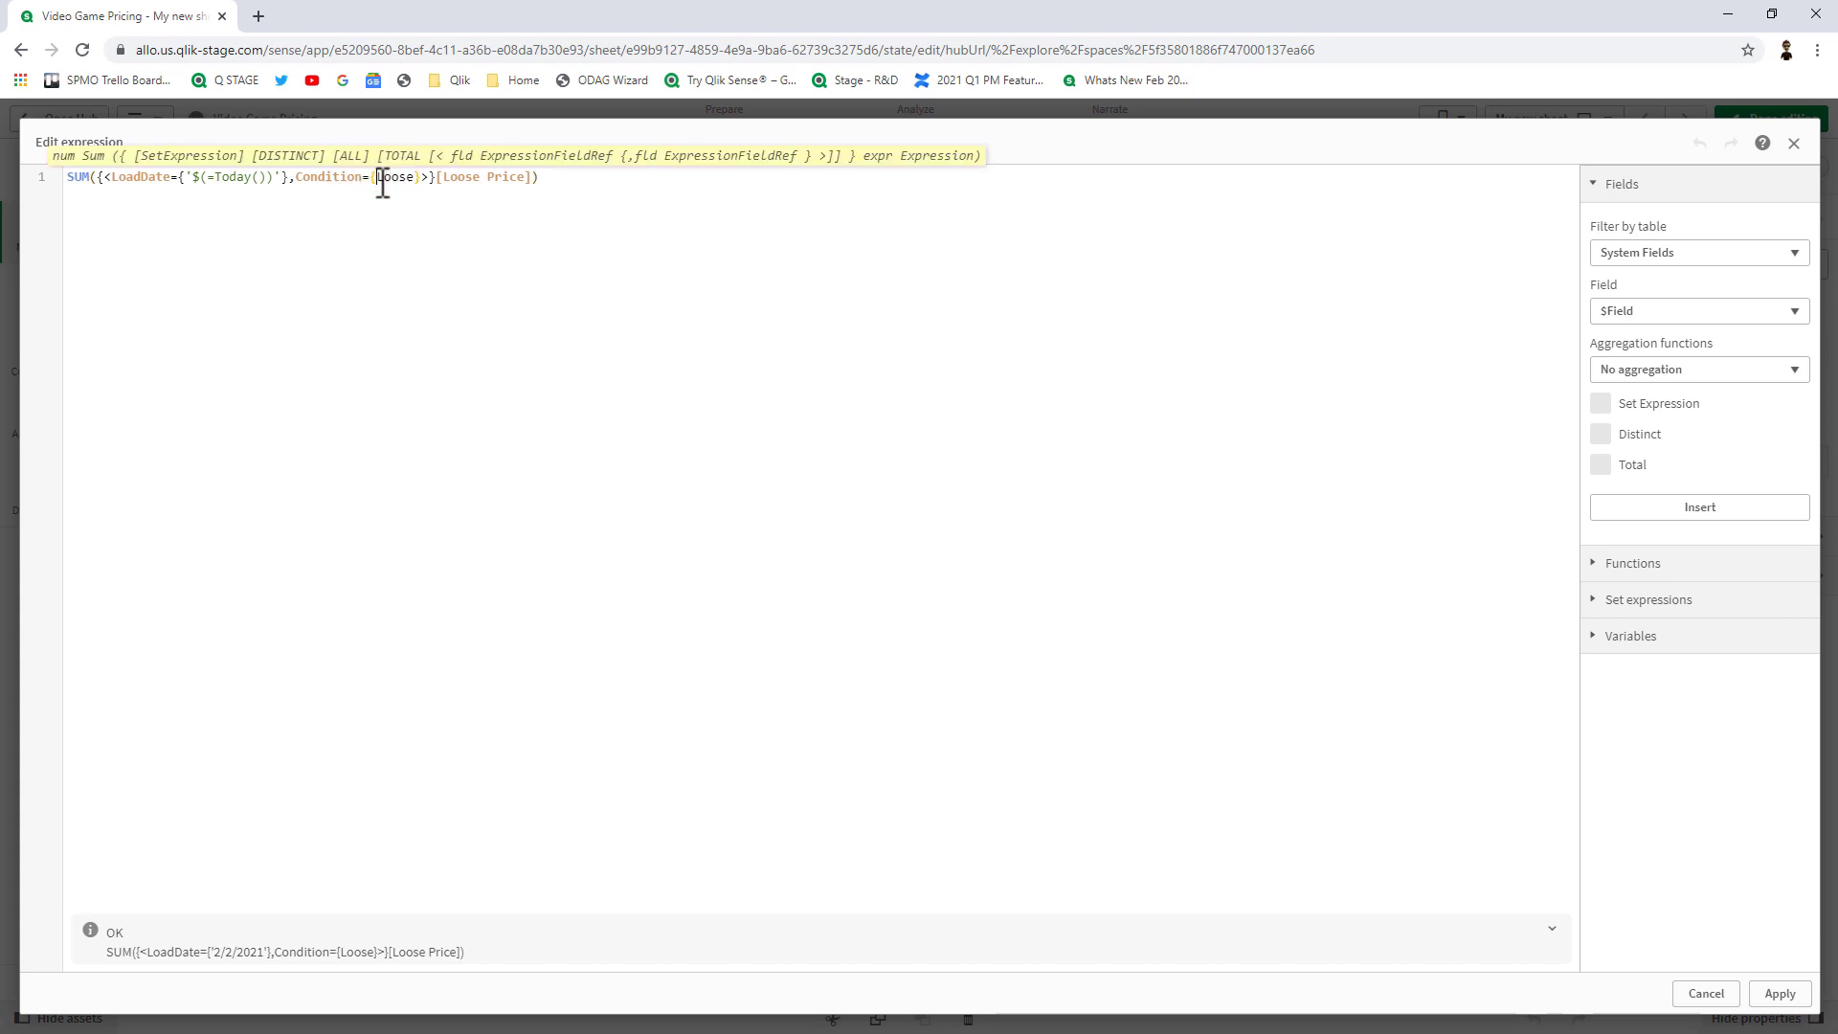
text(CIB)
key(Delete)
key(Delete)
key(Delete)
key(Delete)
key(Delete)
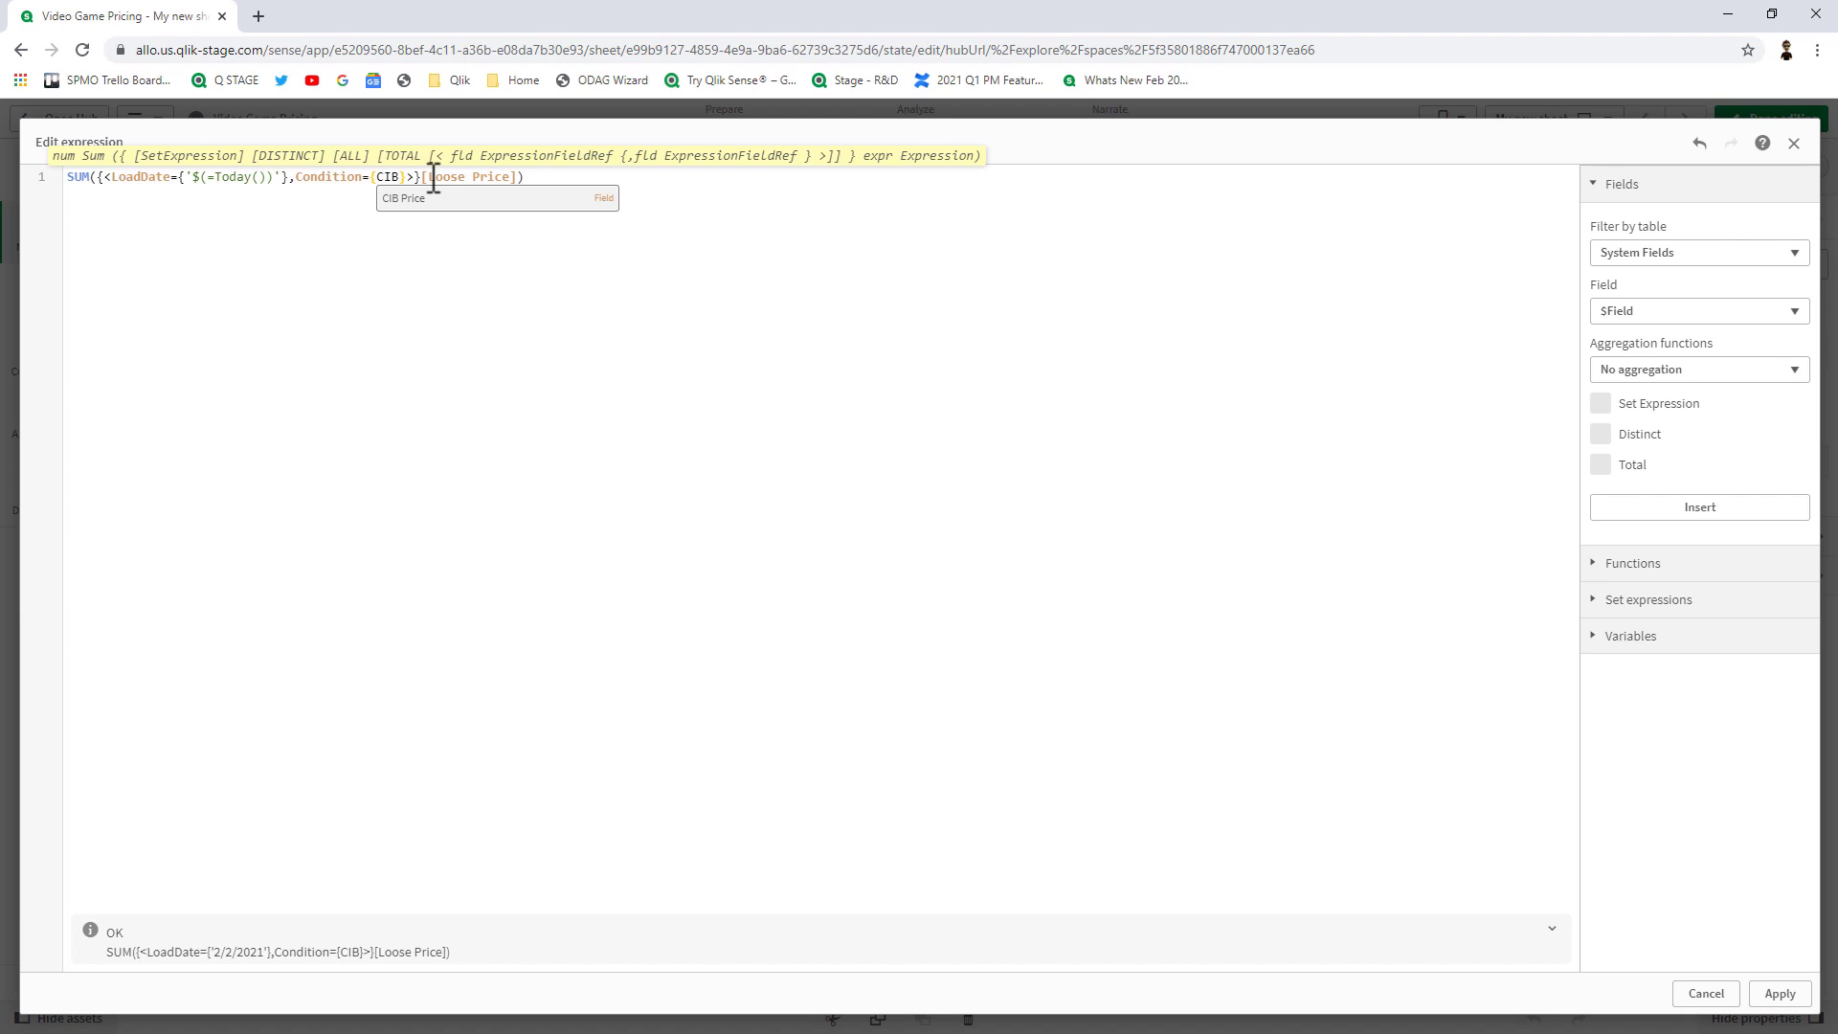
- Change the summed field to [CIB Price], save the measure and place it on the sheet beside the loose price KPI
drag(427, 178, 466, 177)
text(S)
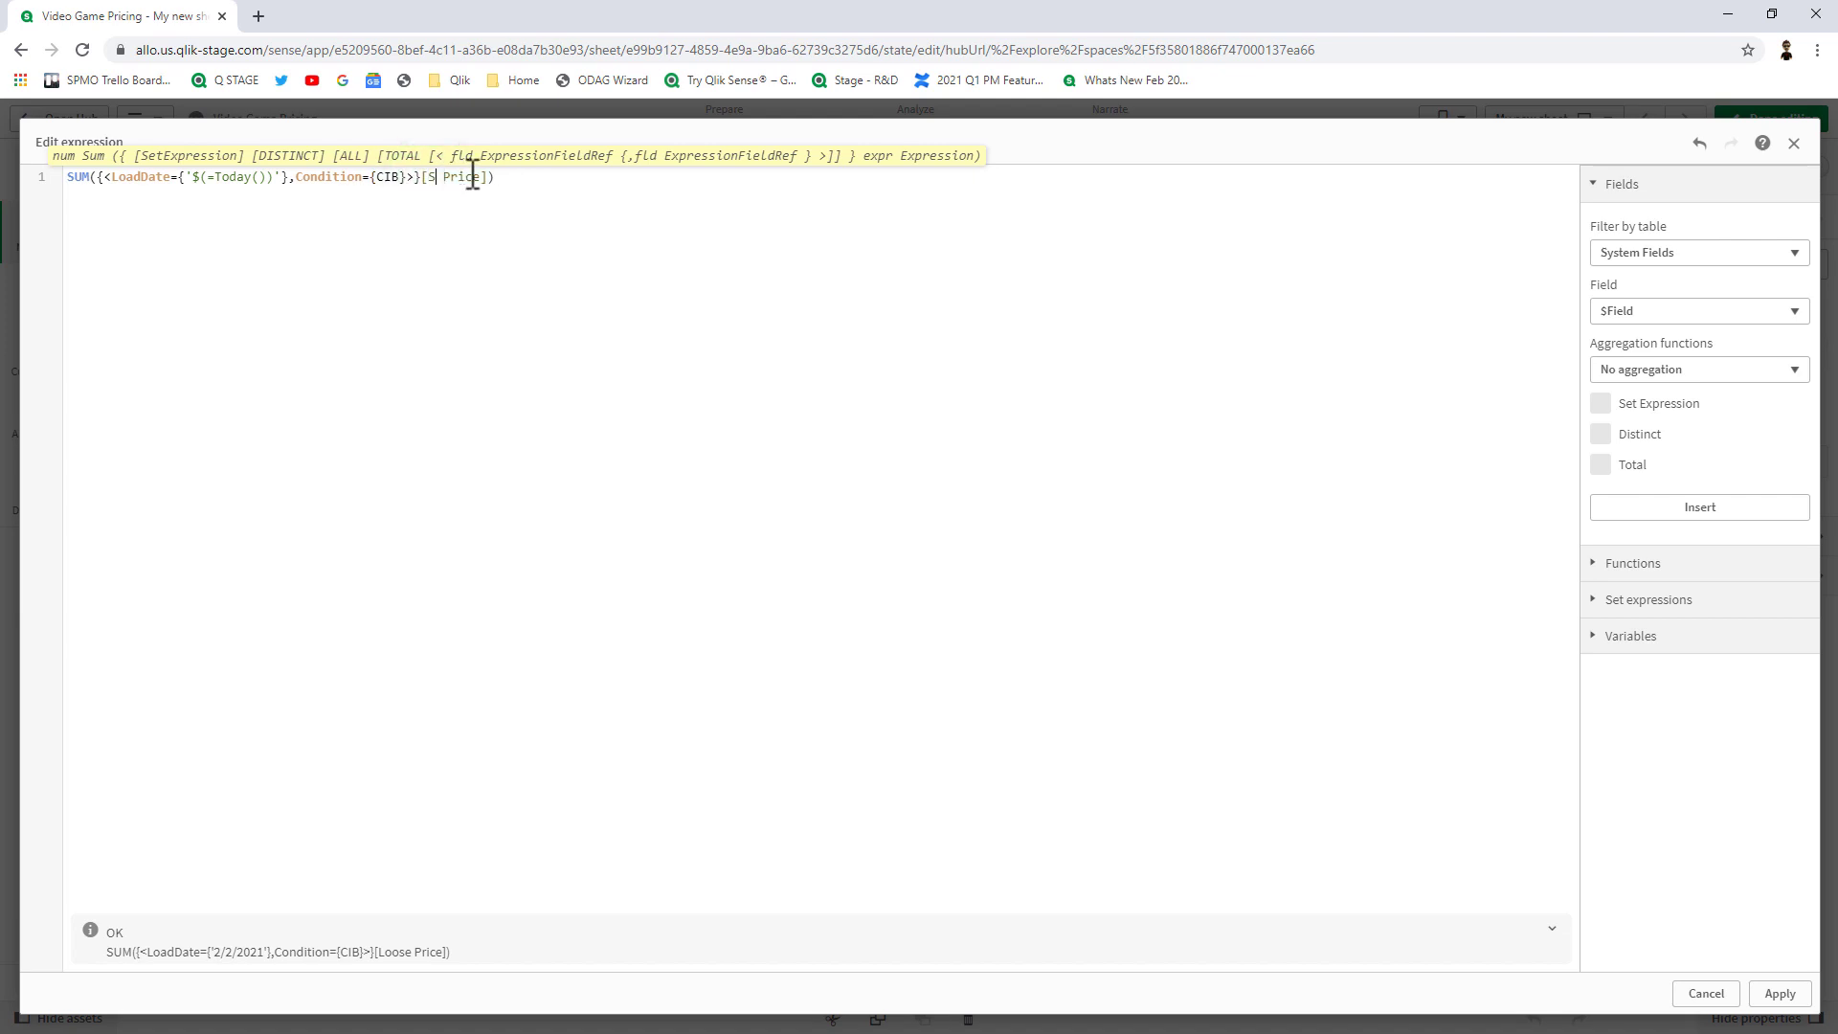
key(BackSpace)
text(CIB)
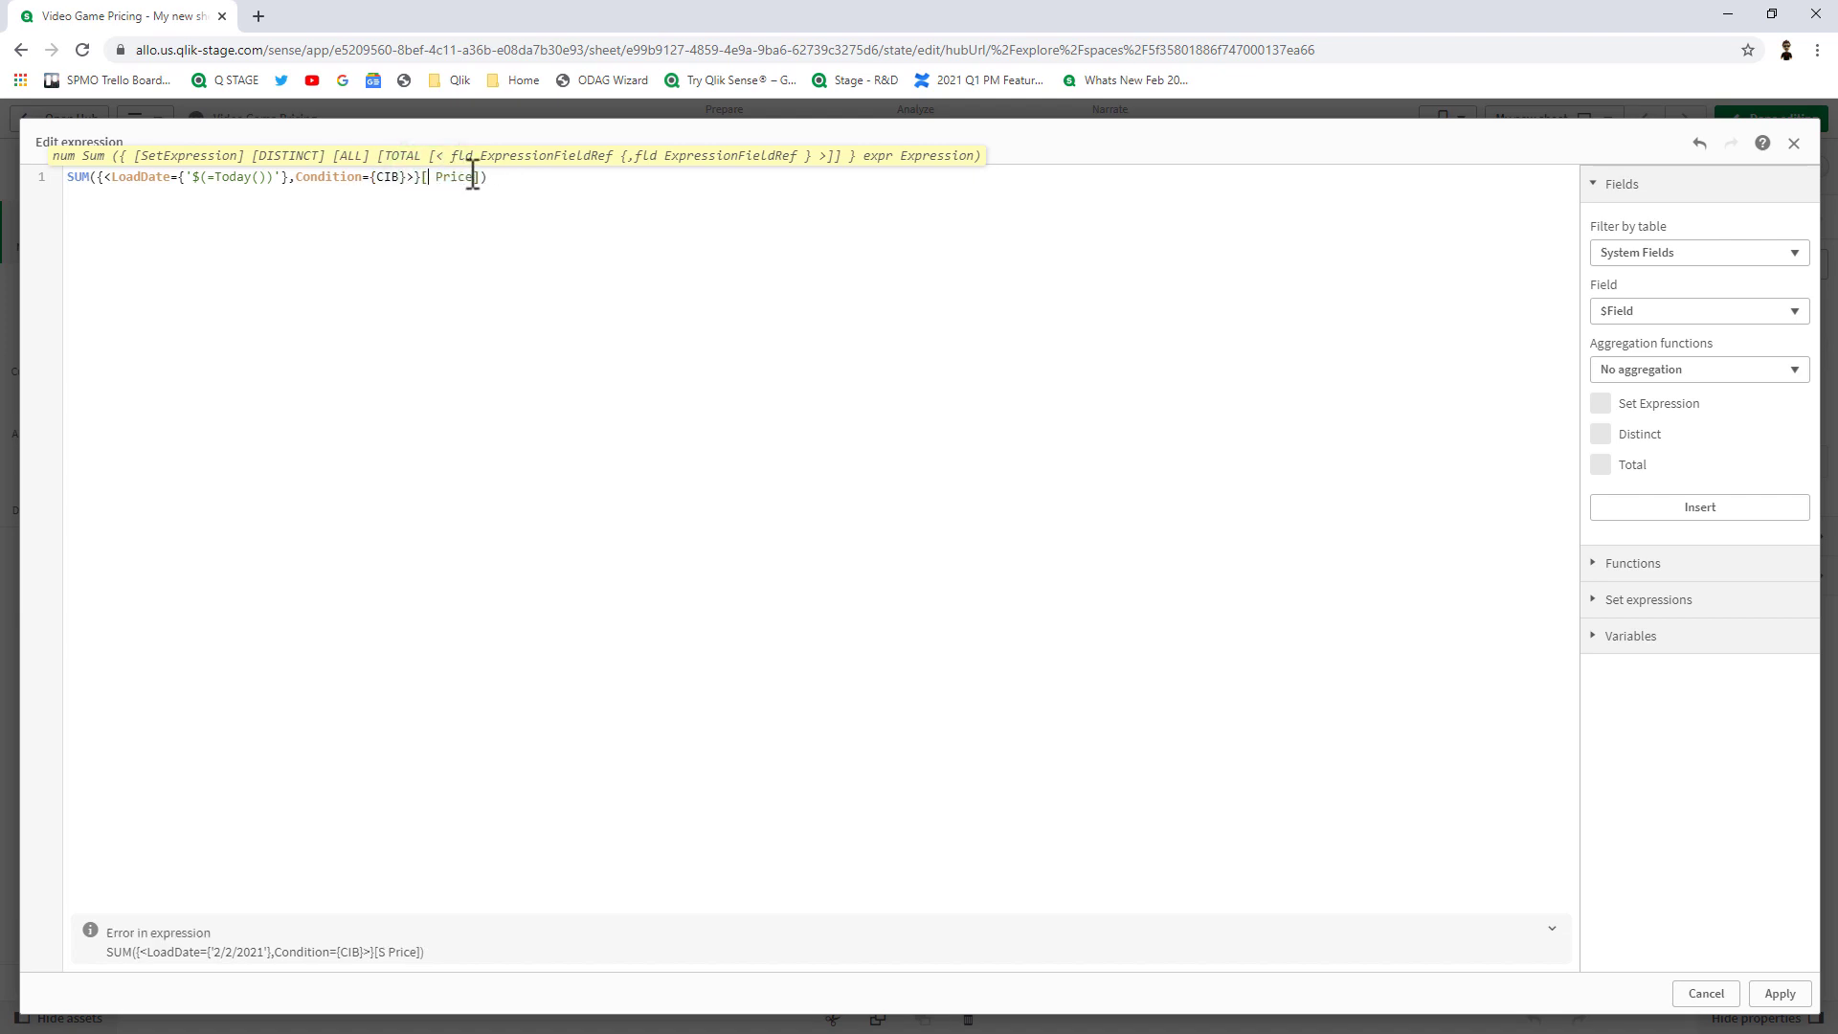
click(443, 265)
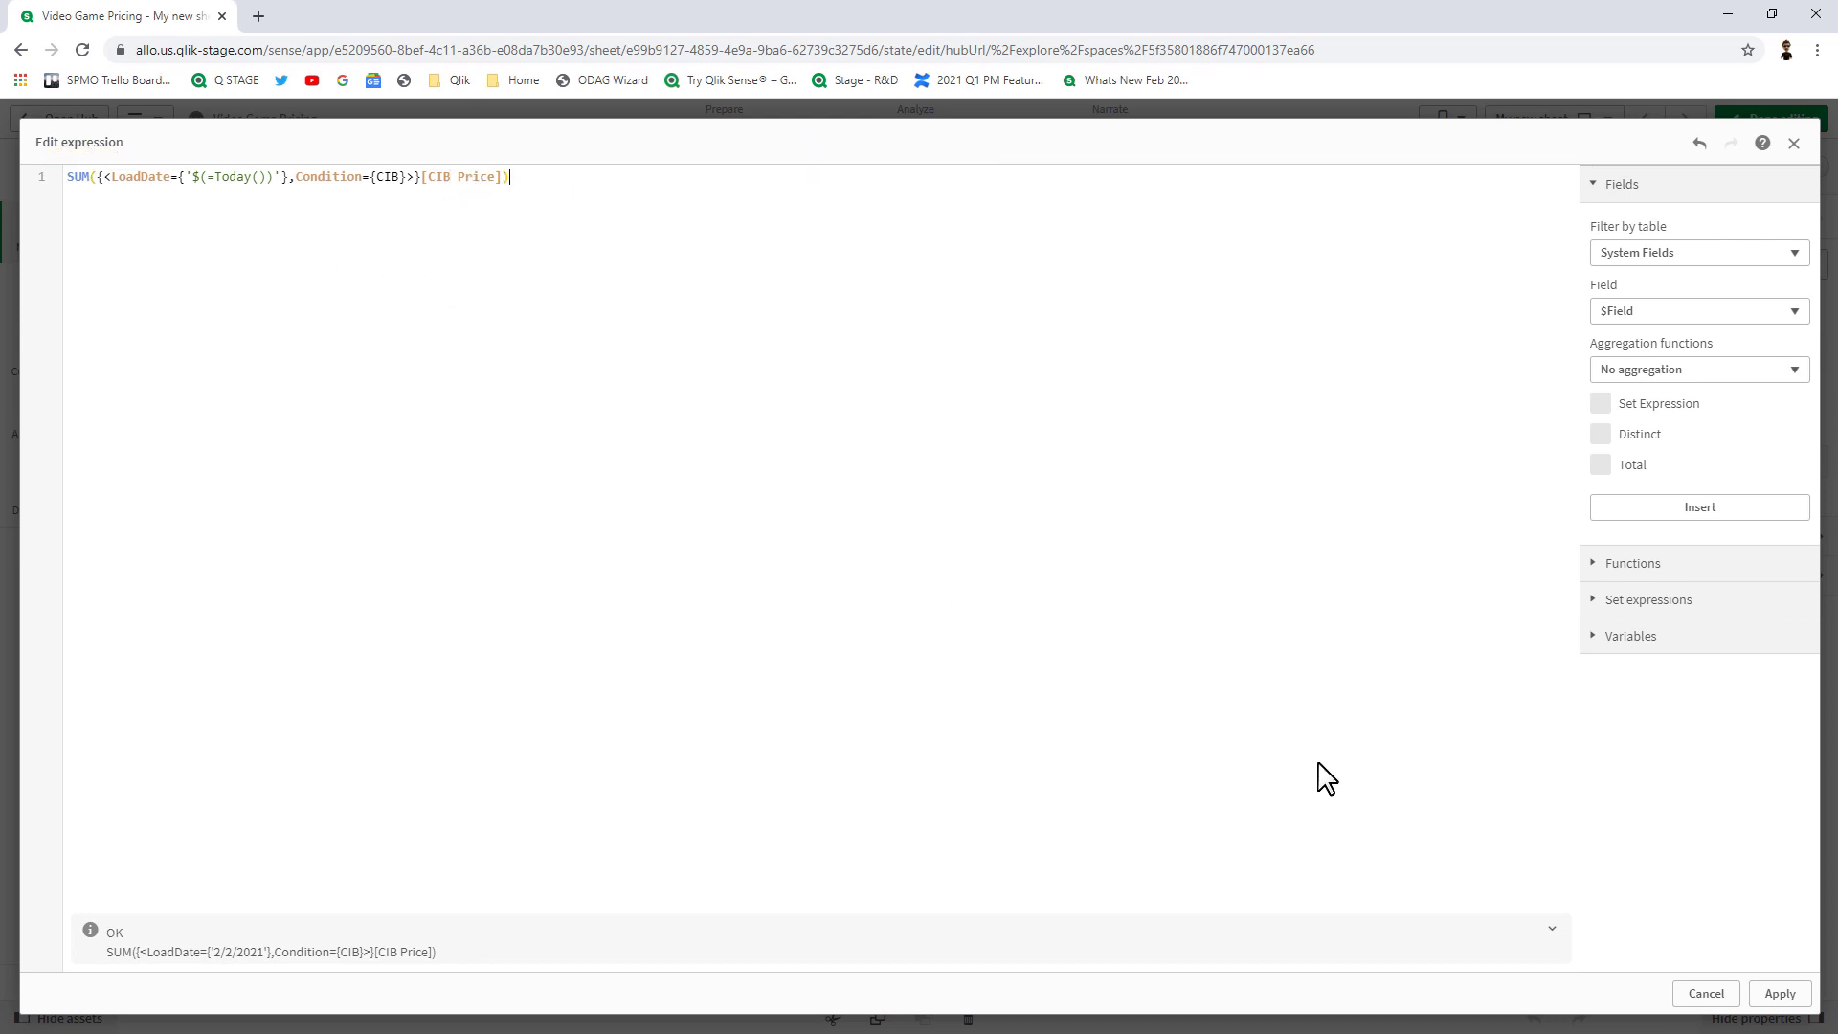
click(1776, 996)
click(1180, 876)
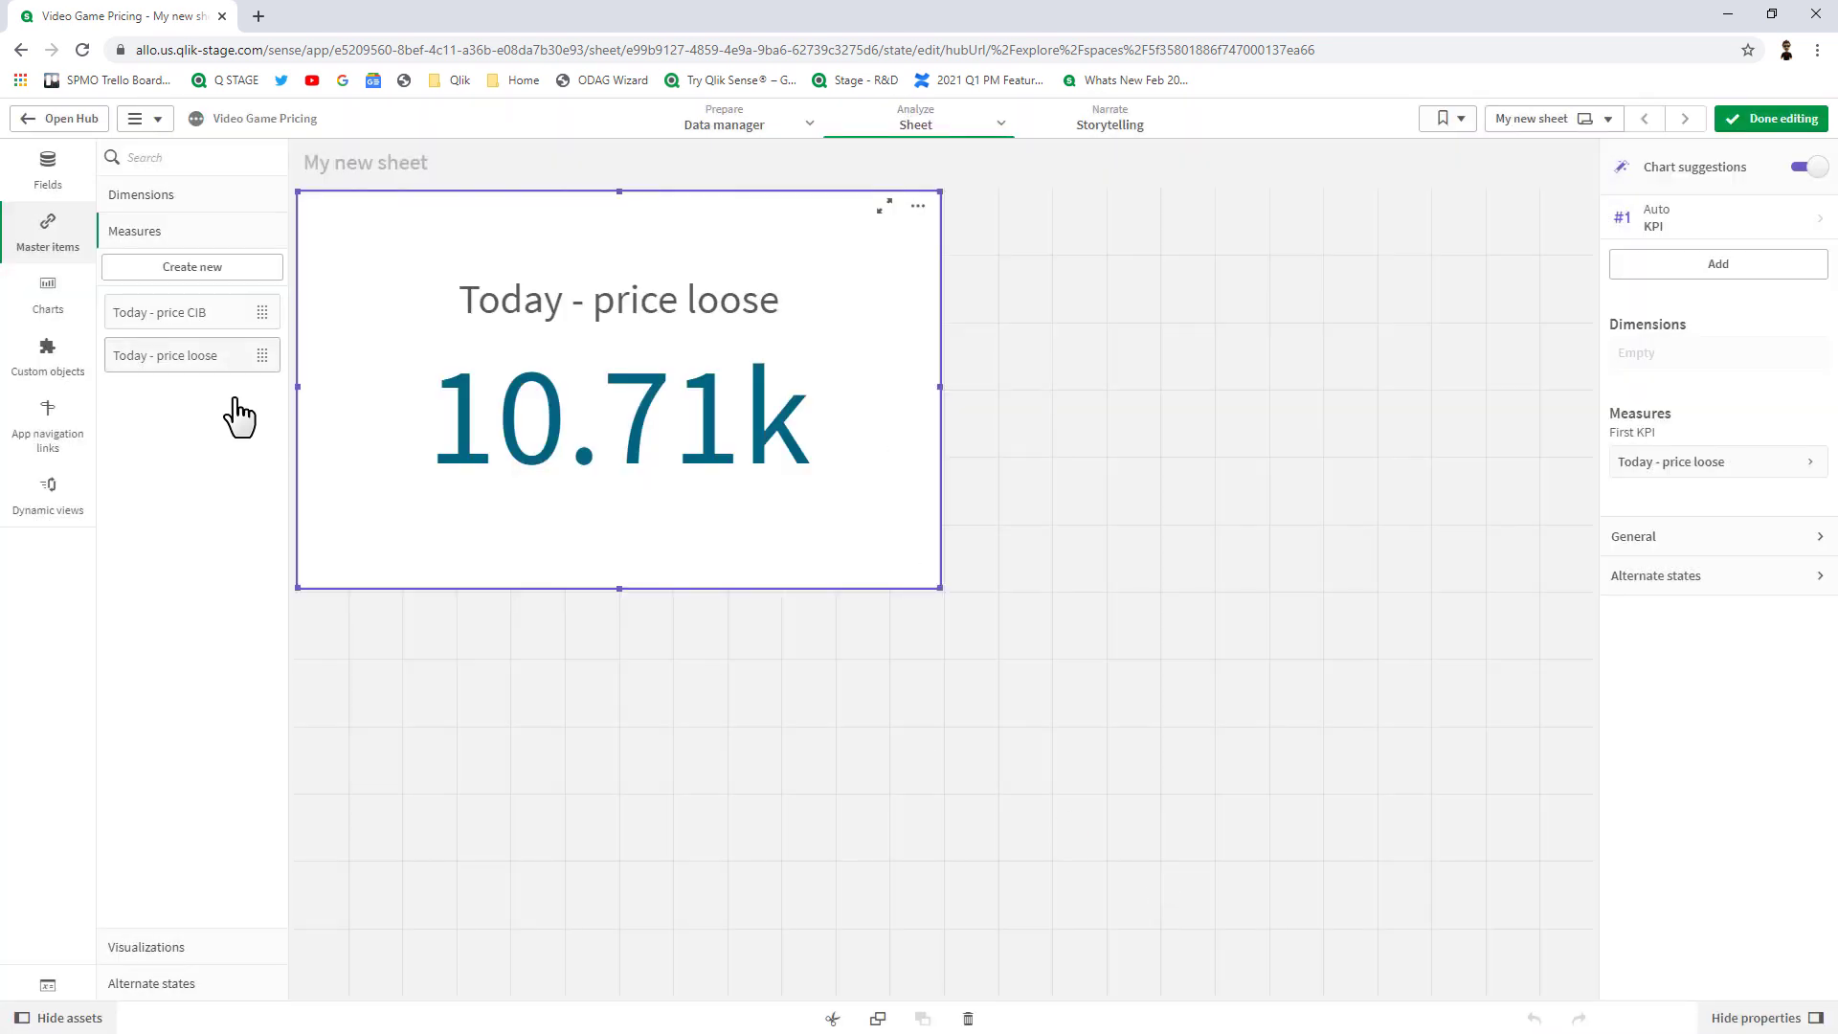
drag(205, 312, 1190, 509)
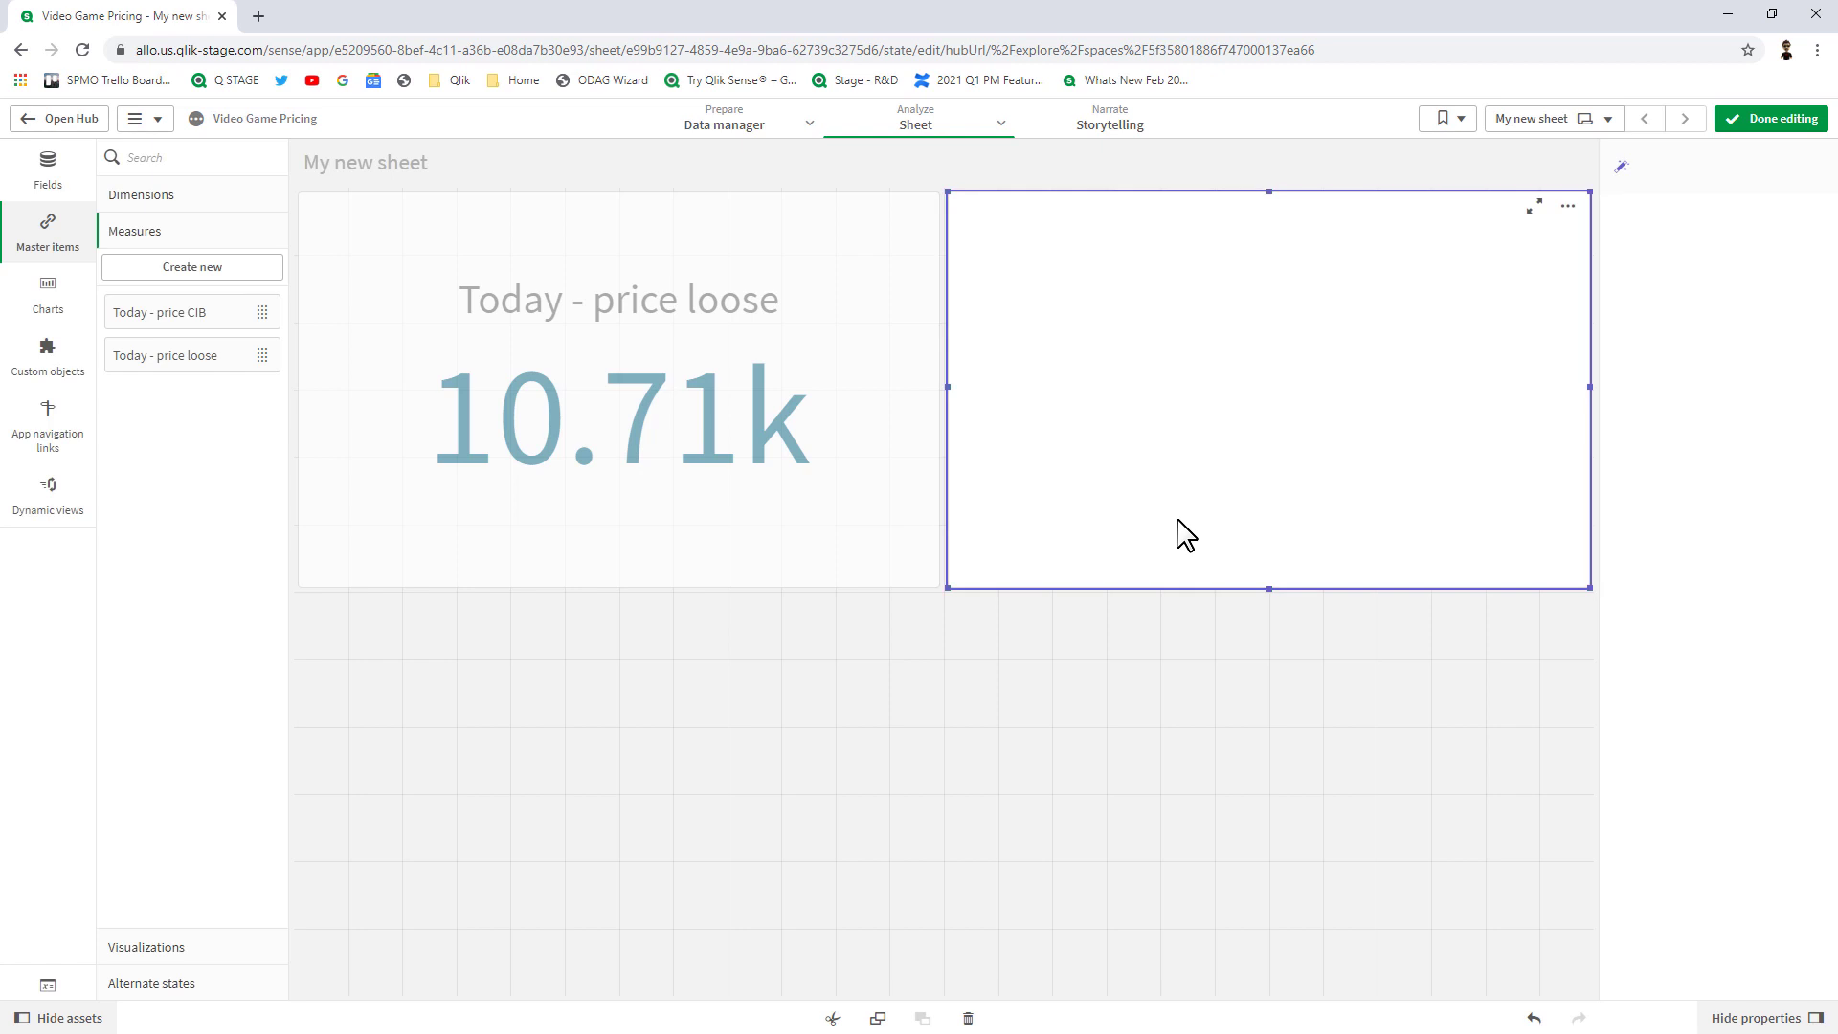
click(840, 697)
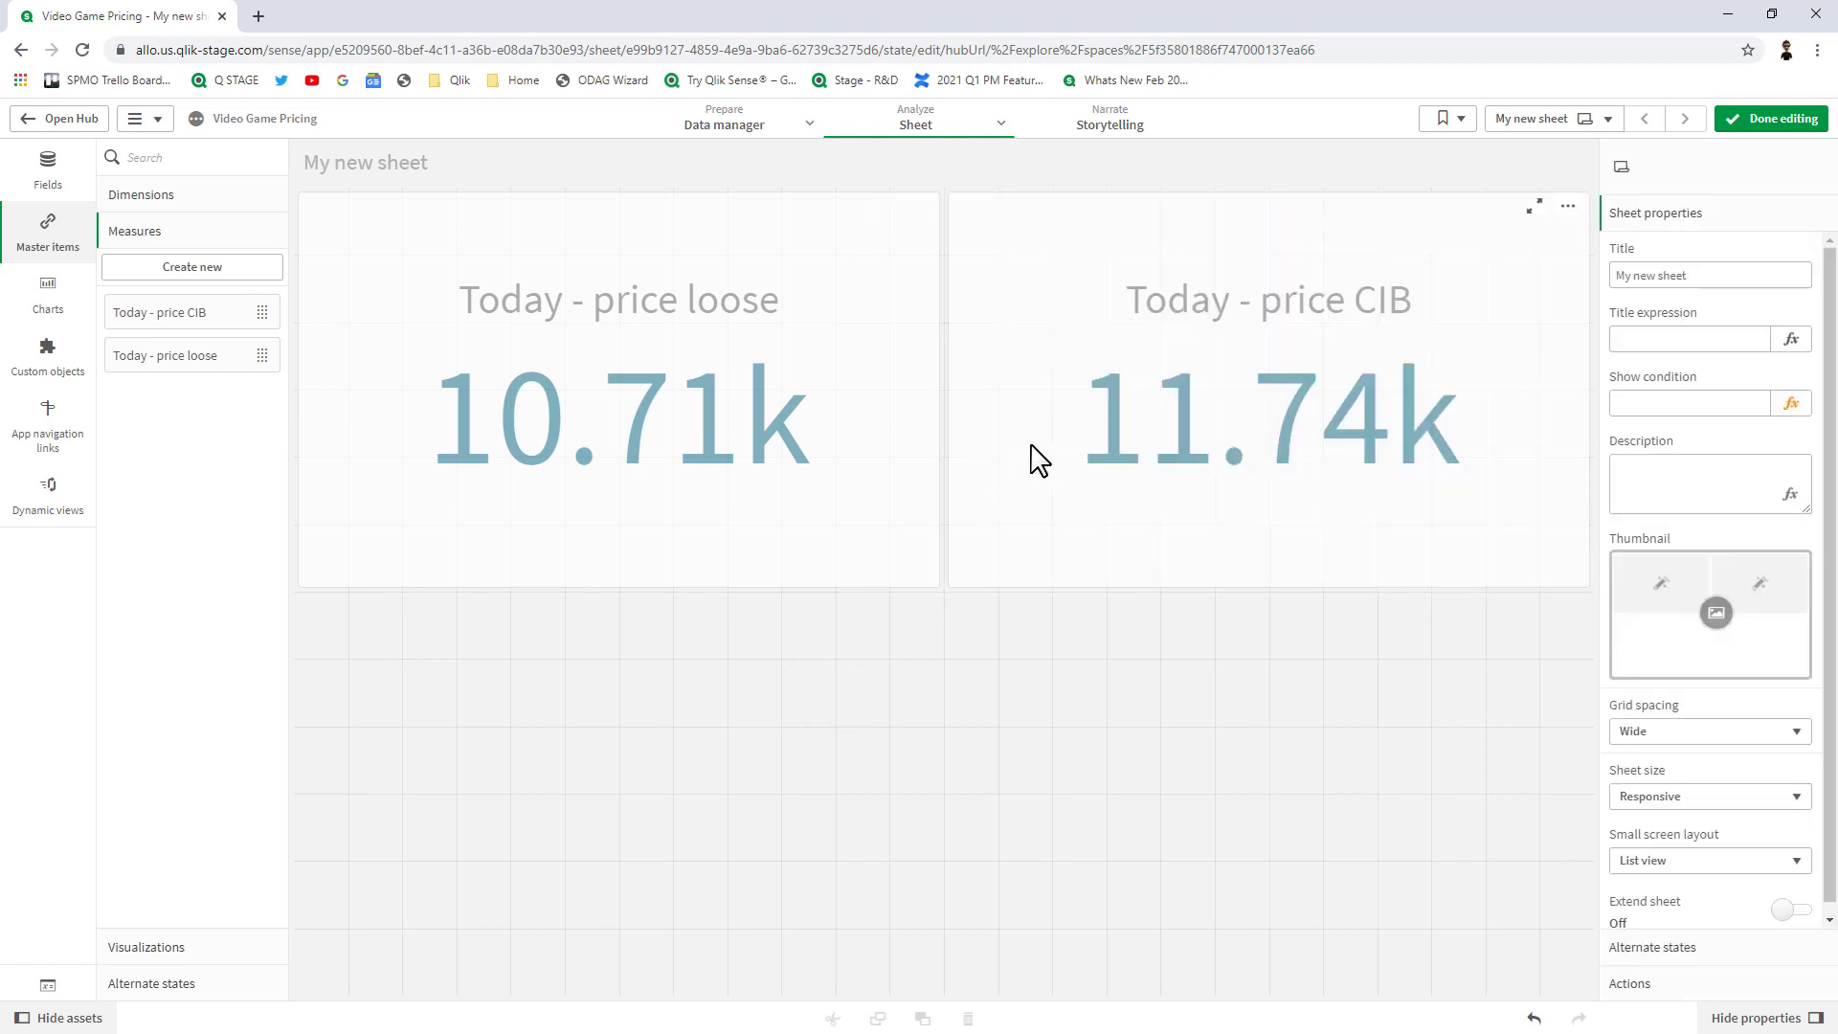
- Start a new master measure named "Total Collection Value" with the expression [Today - price CIB] + [Today - price loose]
click(234, 270)
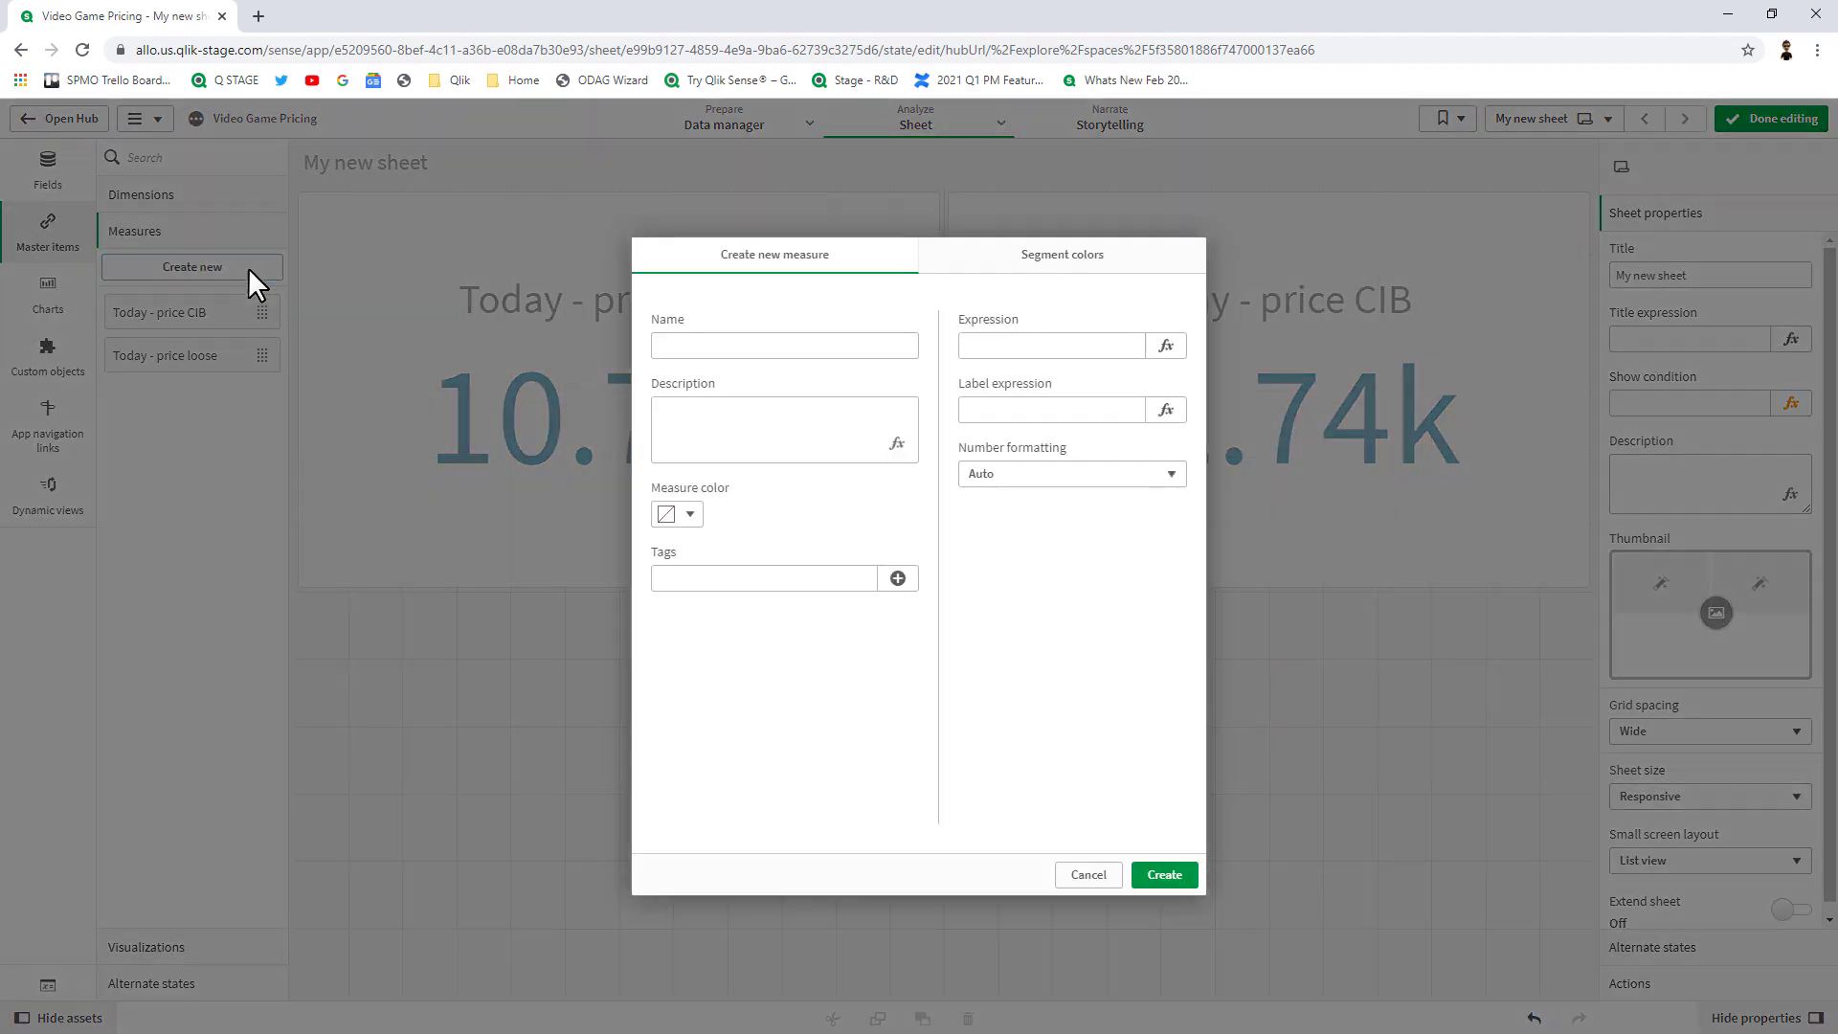
click(690, 347)
text(Total)
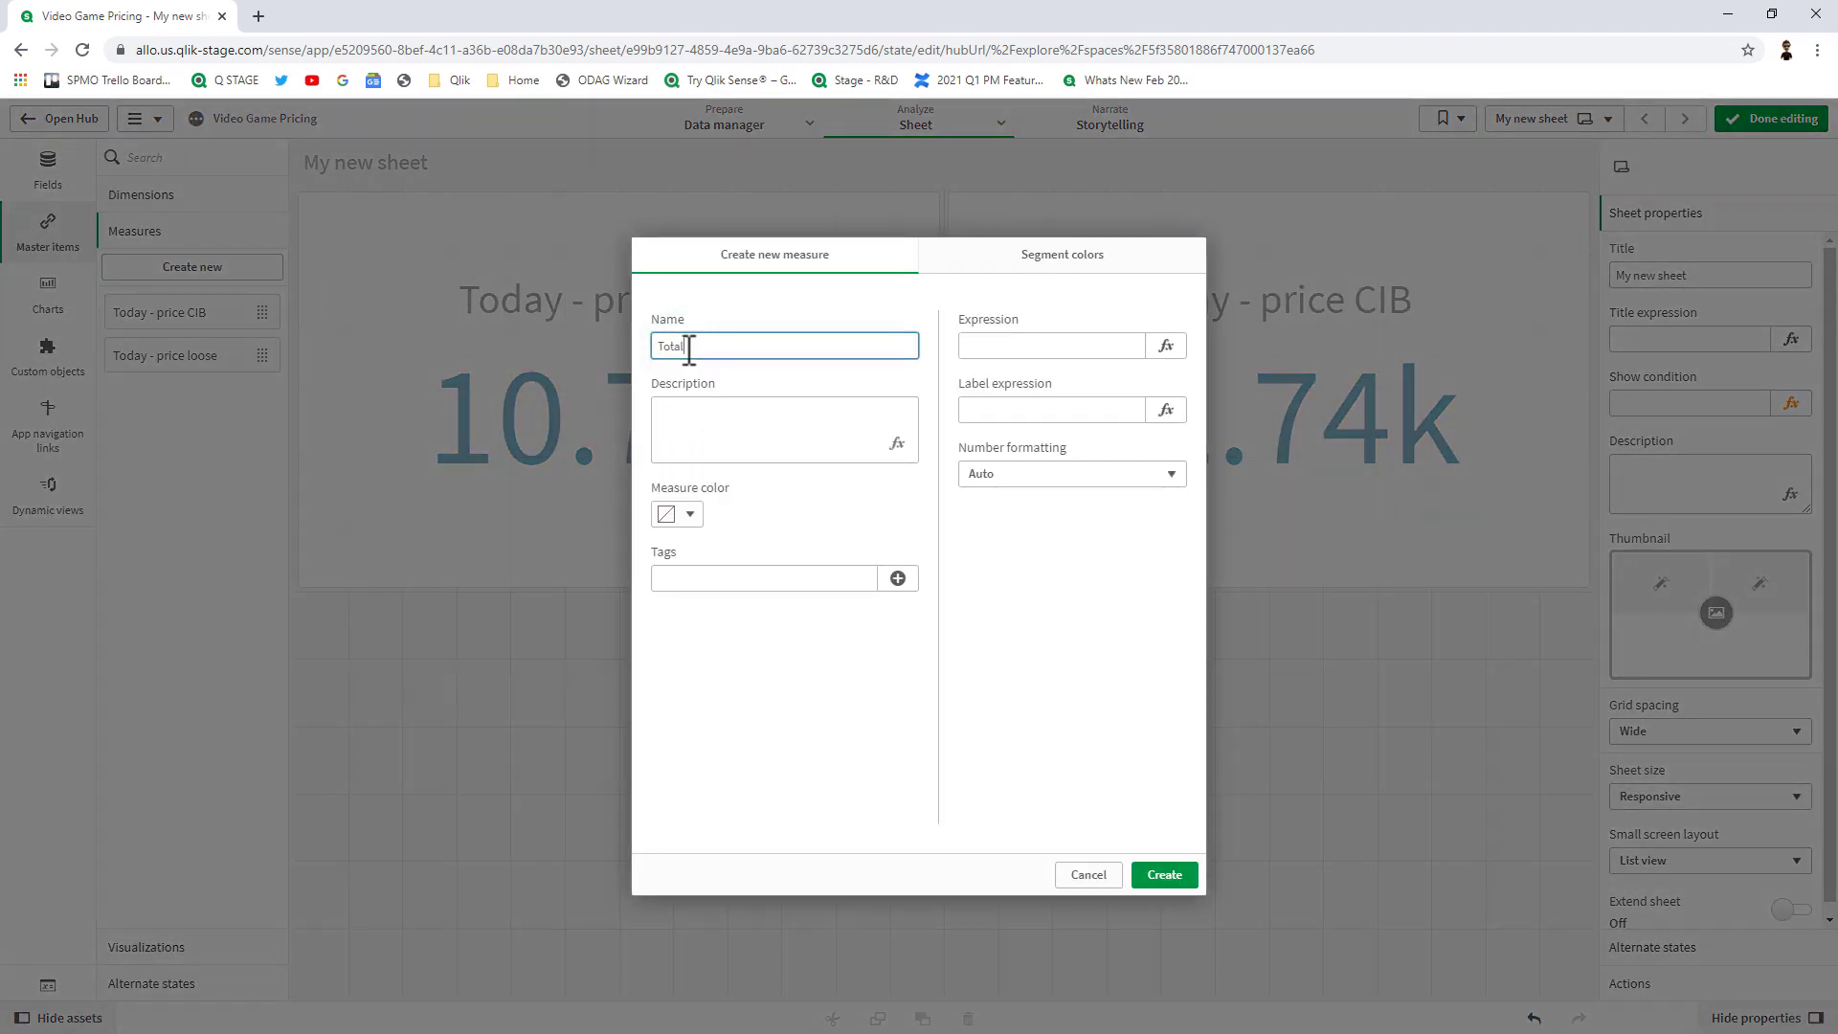
text( Collection Value)
click(1167, 346)
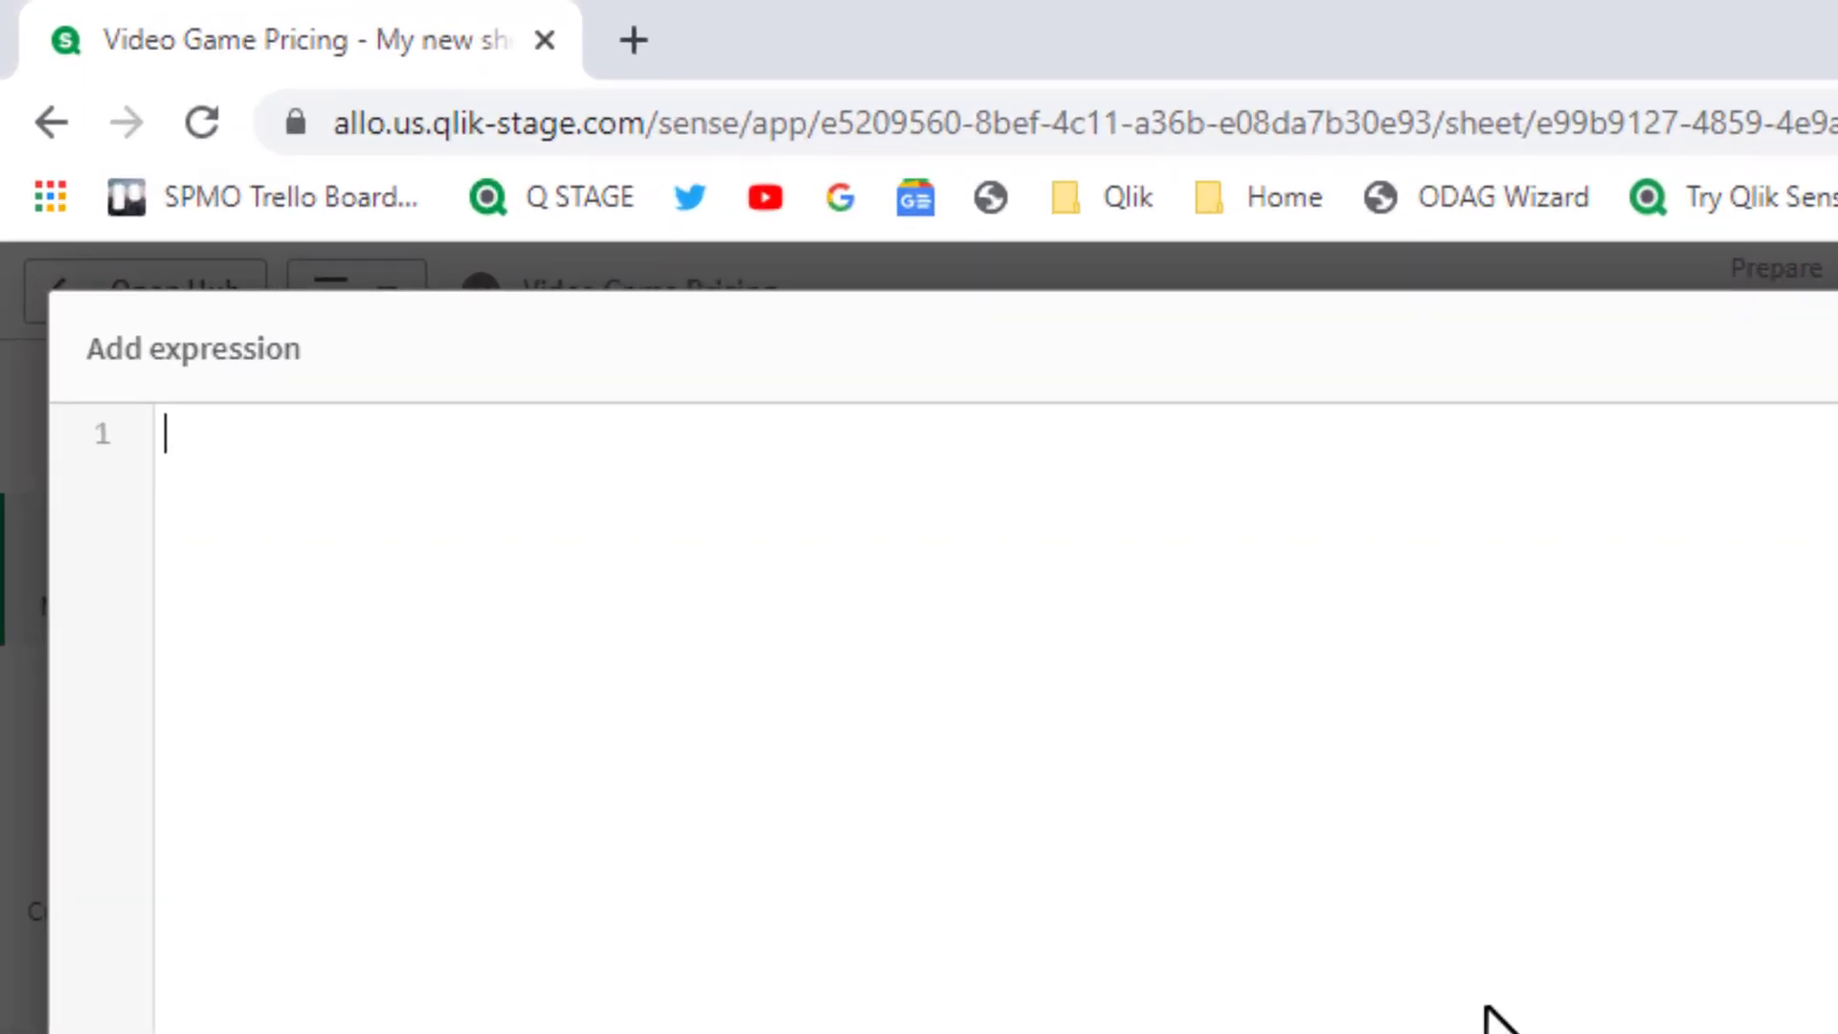
text(to)
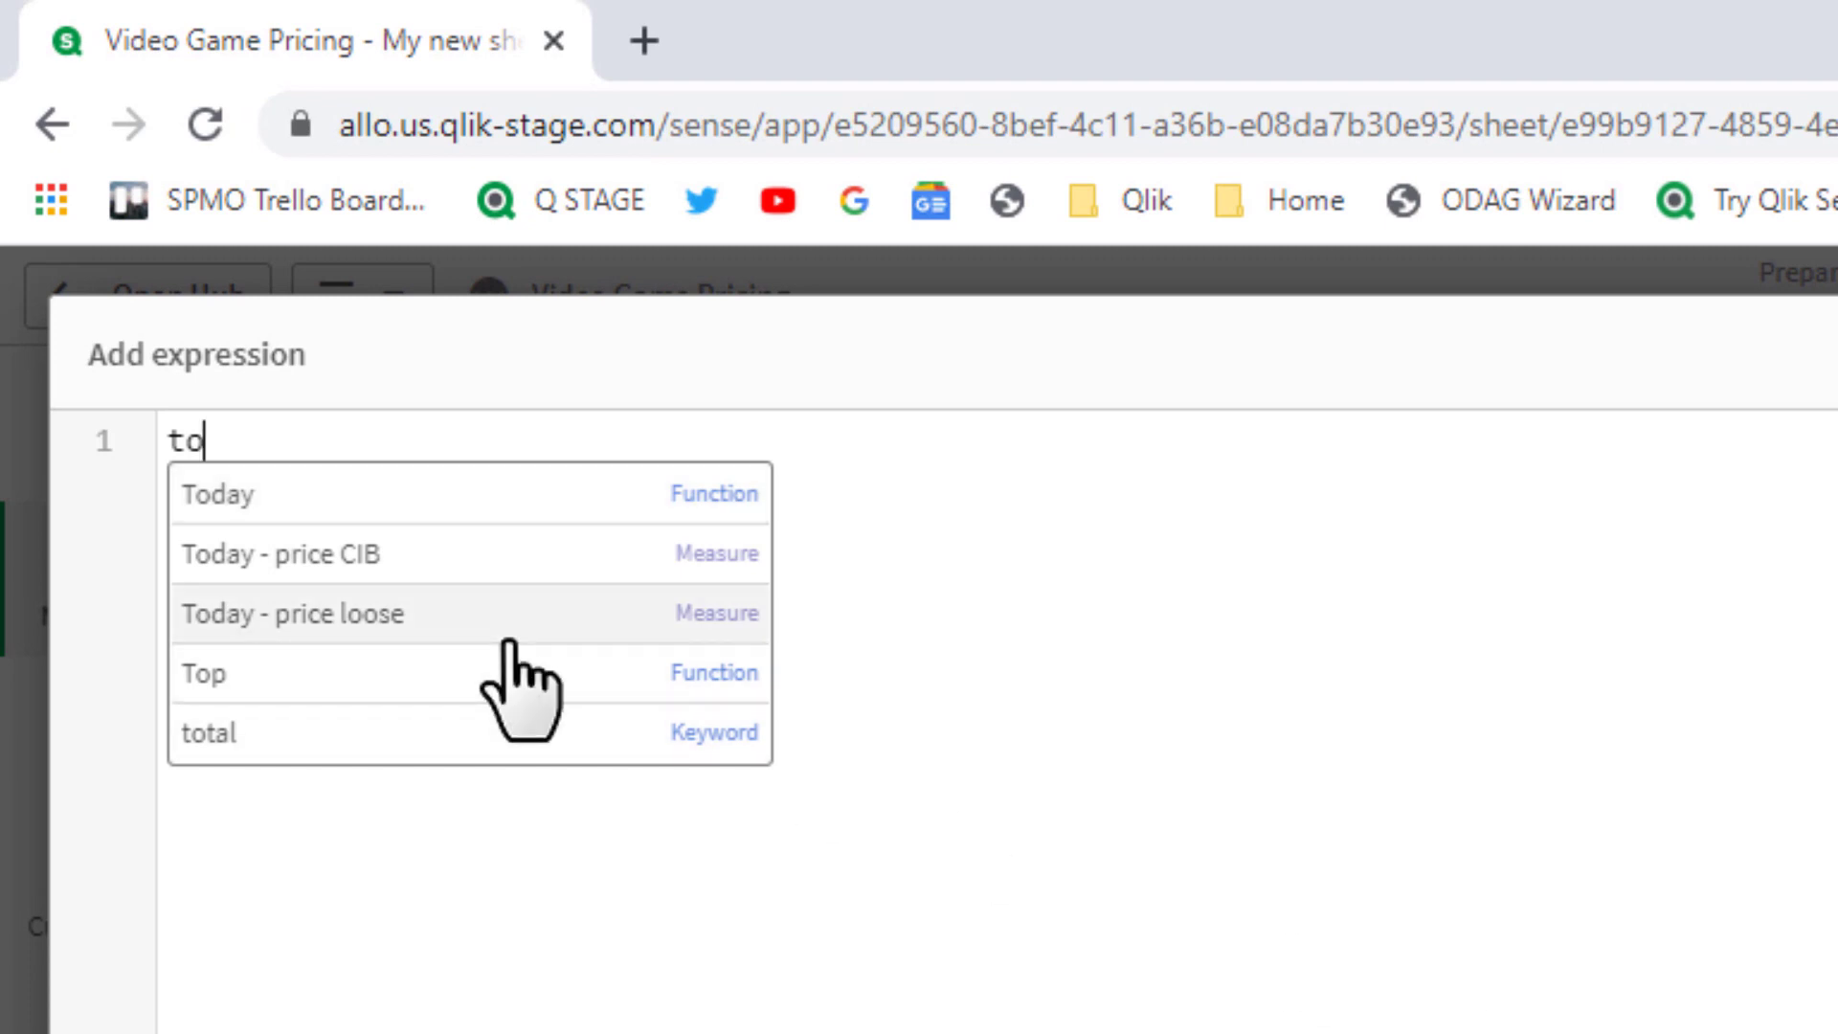
text(d)
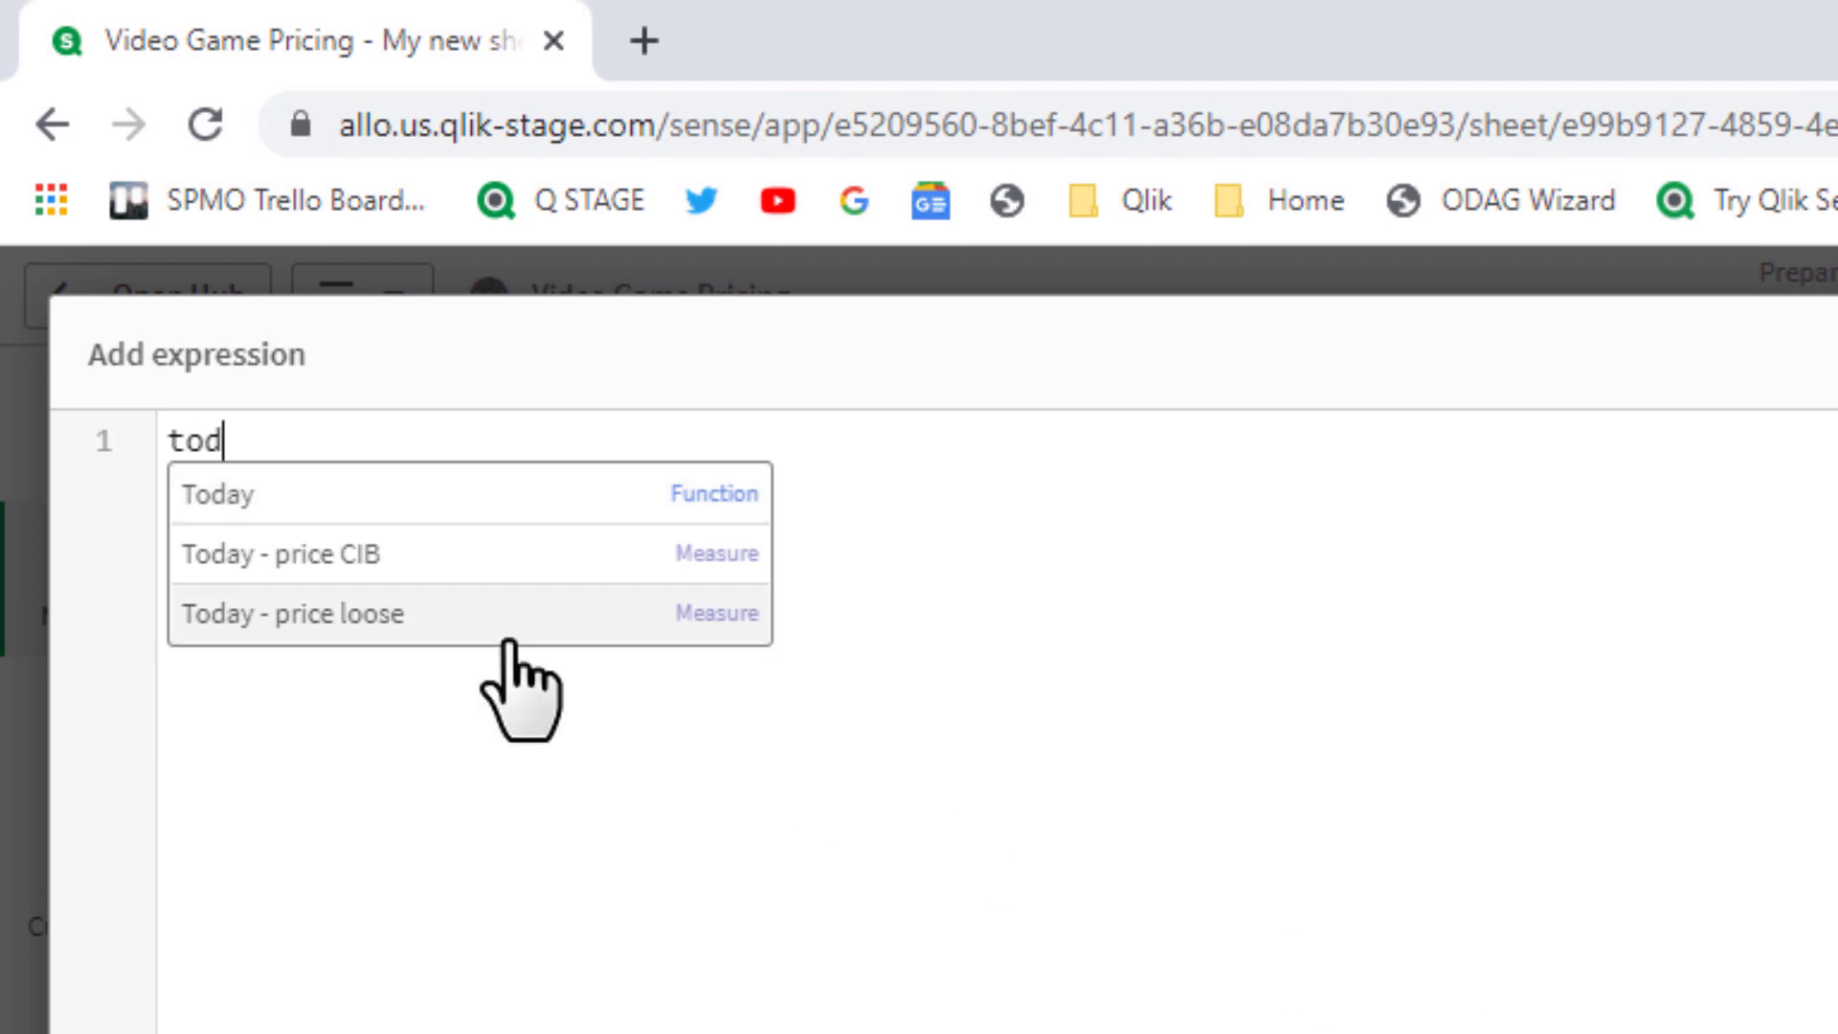
click(614, 565)
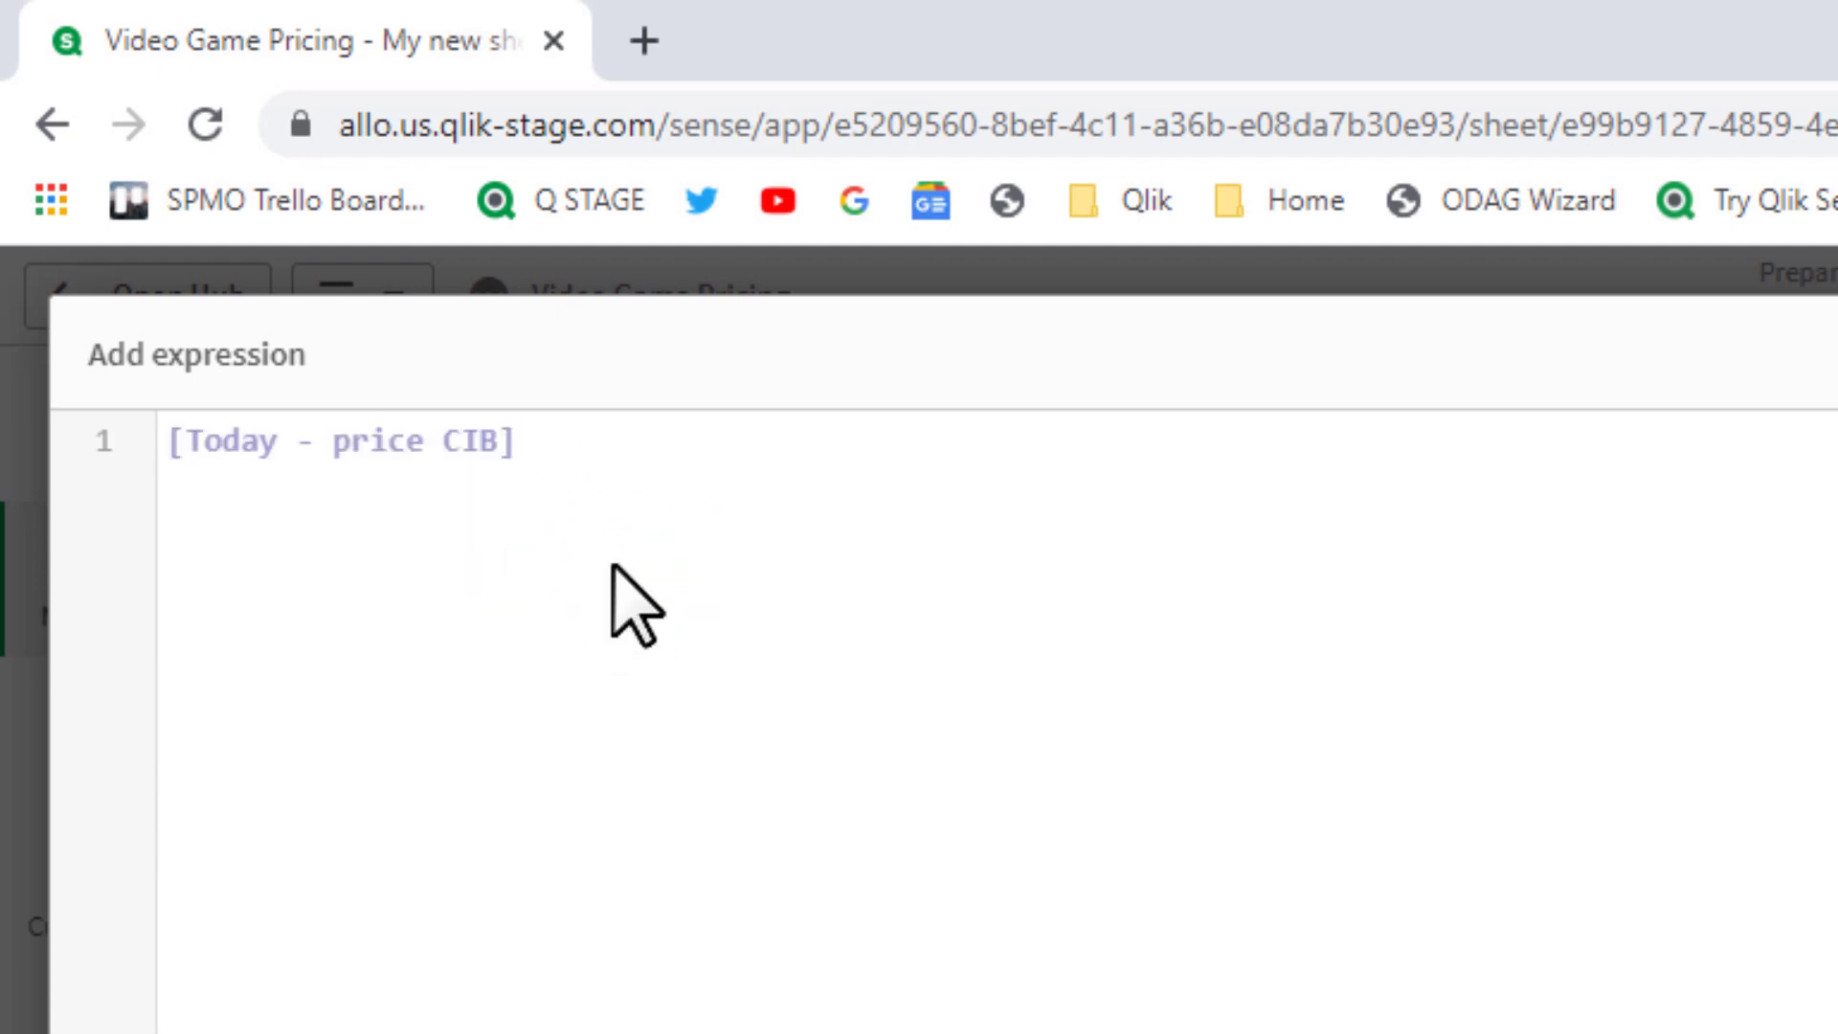
text(+ tod)
click(651, 614)
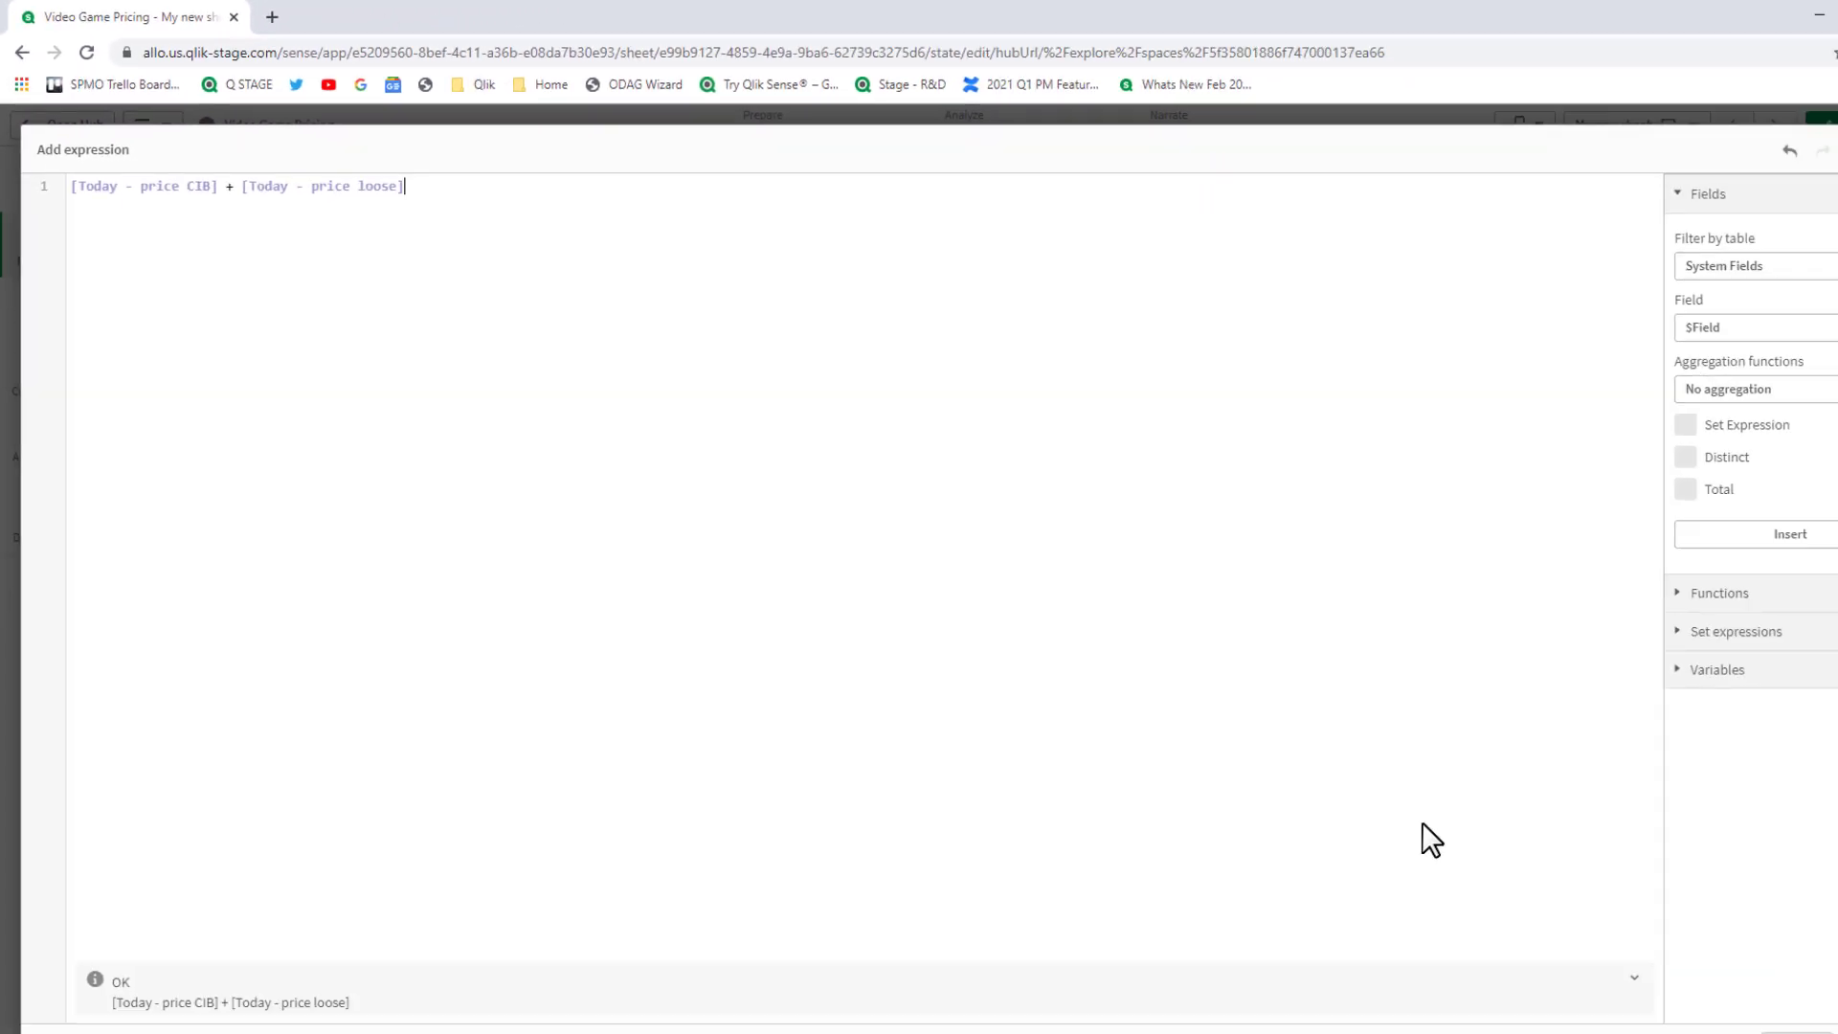
click(1780, 993)
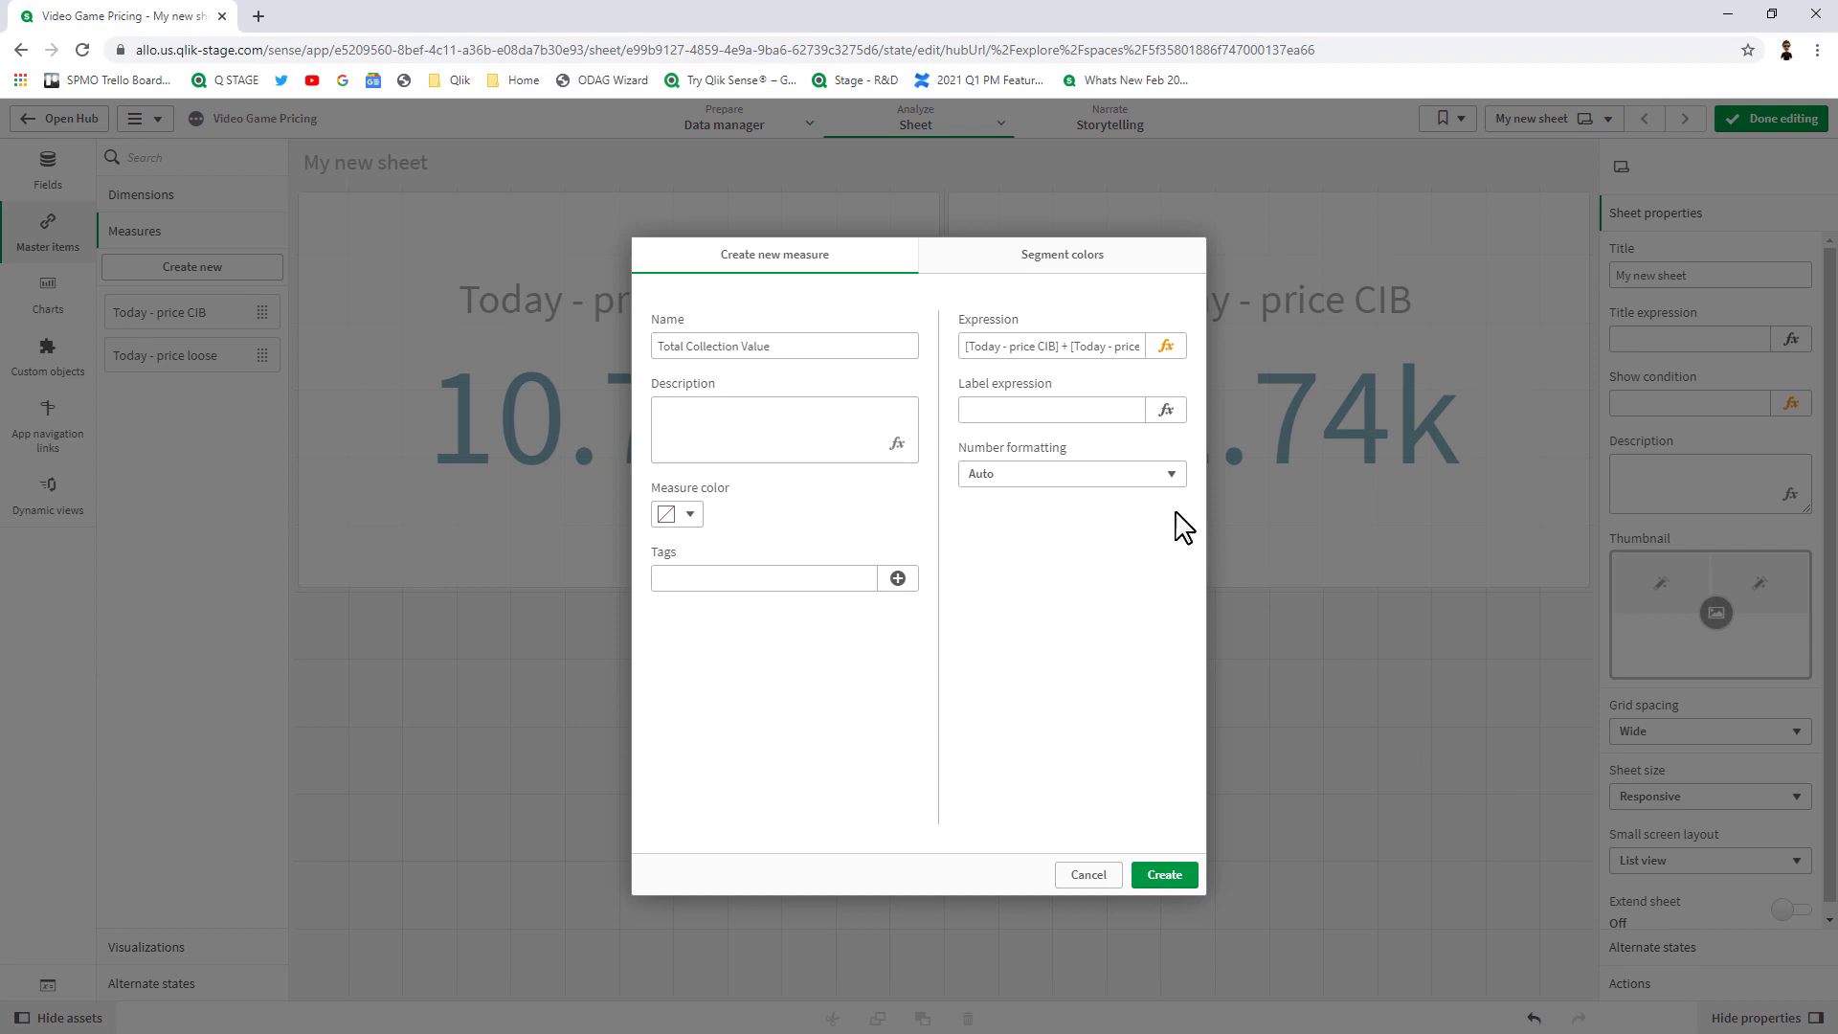
- Set the measure's number formatting to Money, create it and place it on the sheet below the loose price KPI
click(1131, 477)
click(1091, 533)
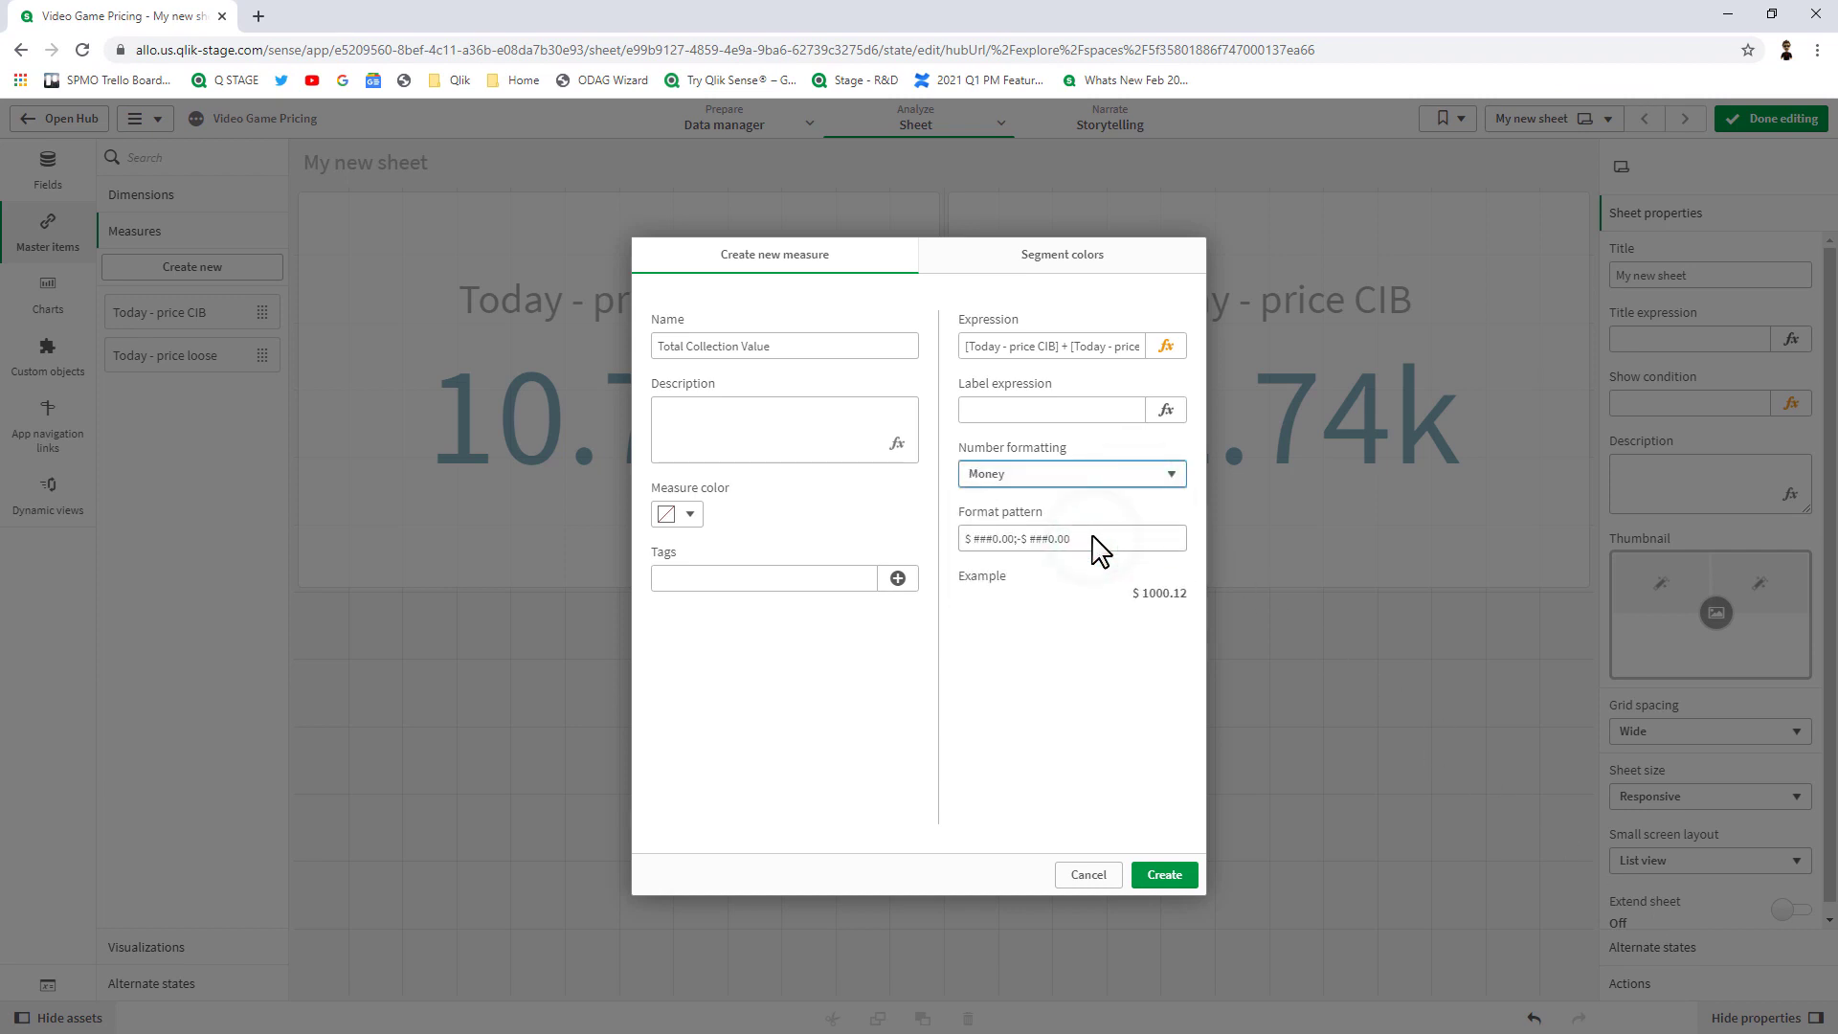
click(1185, 874)
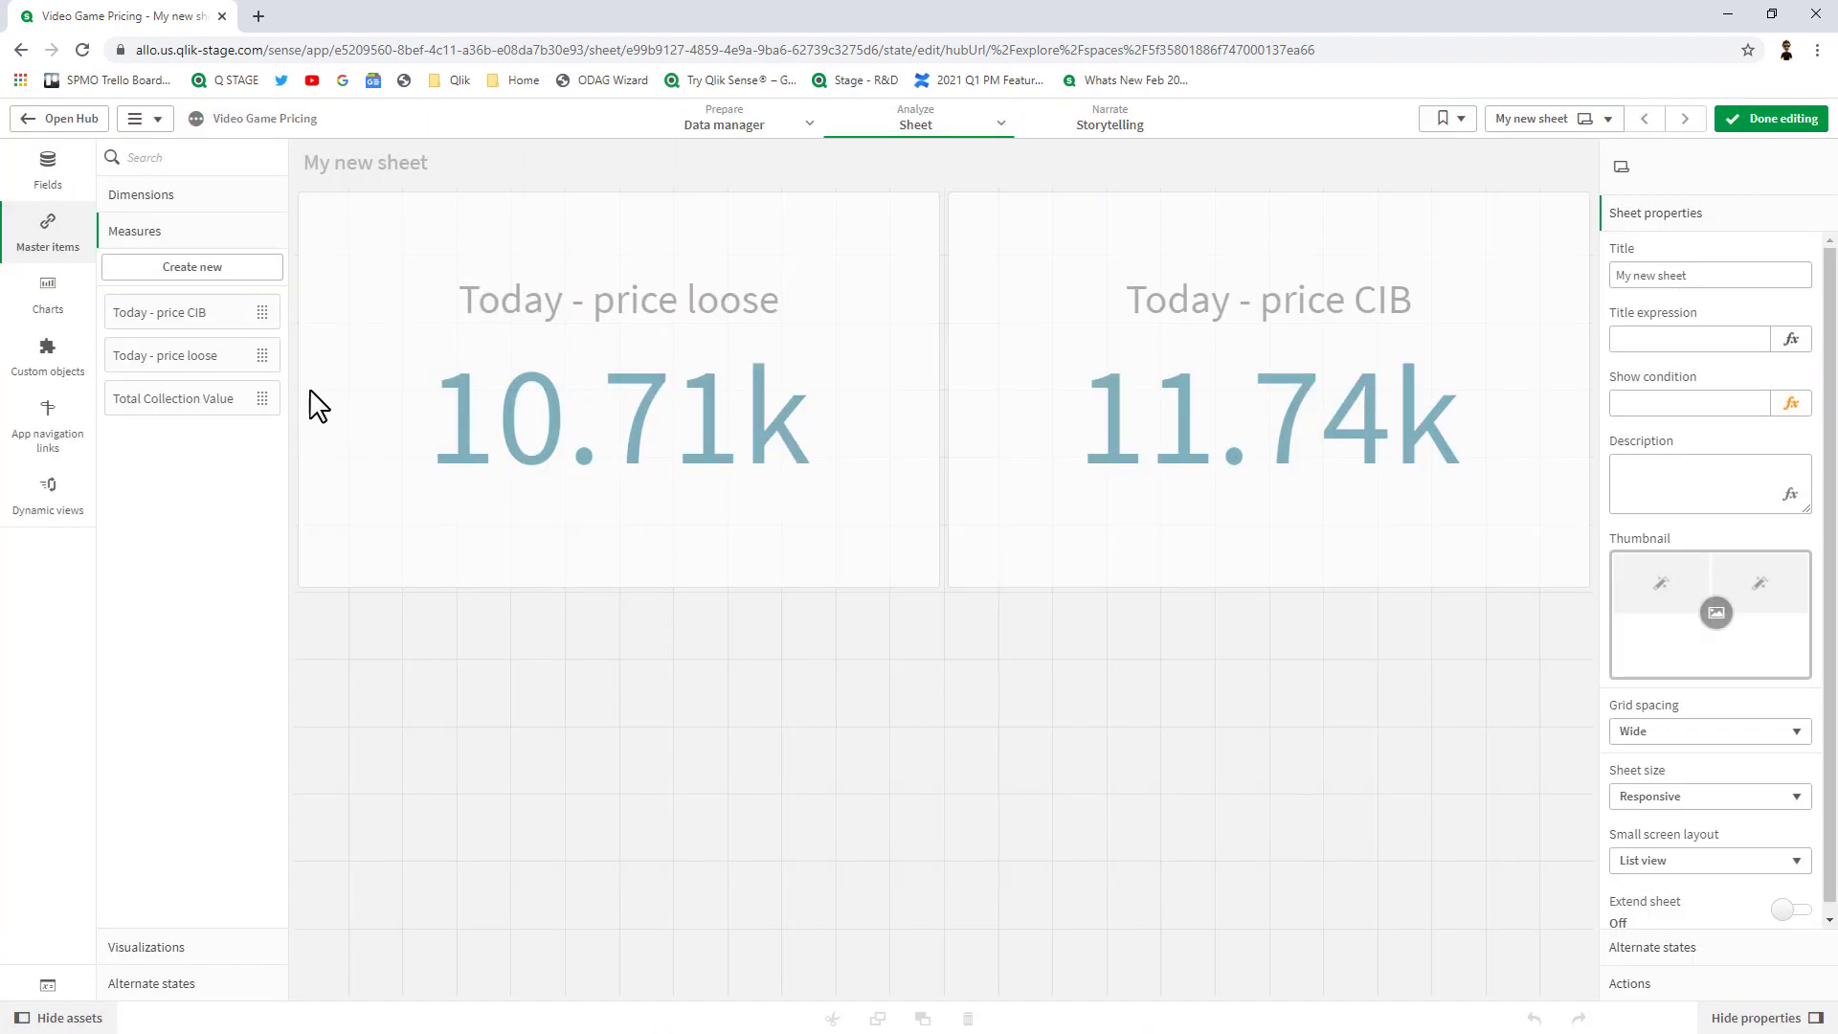
drag(169, 407, 624, 802)
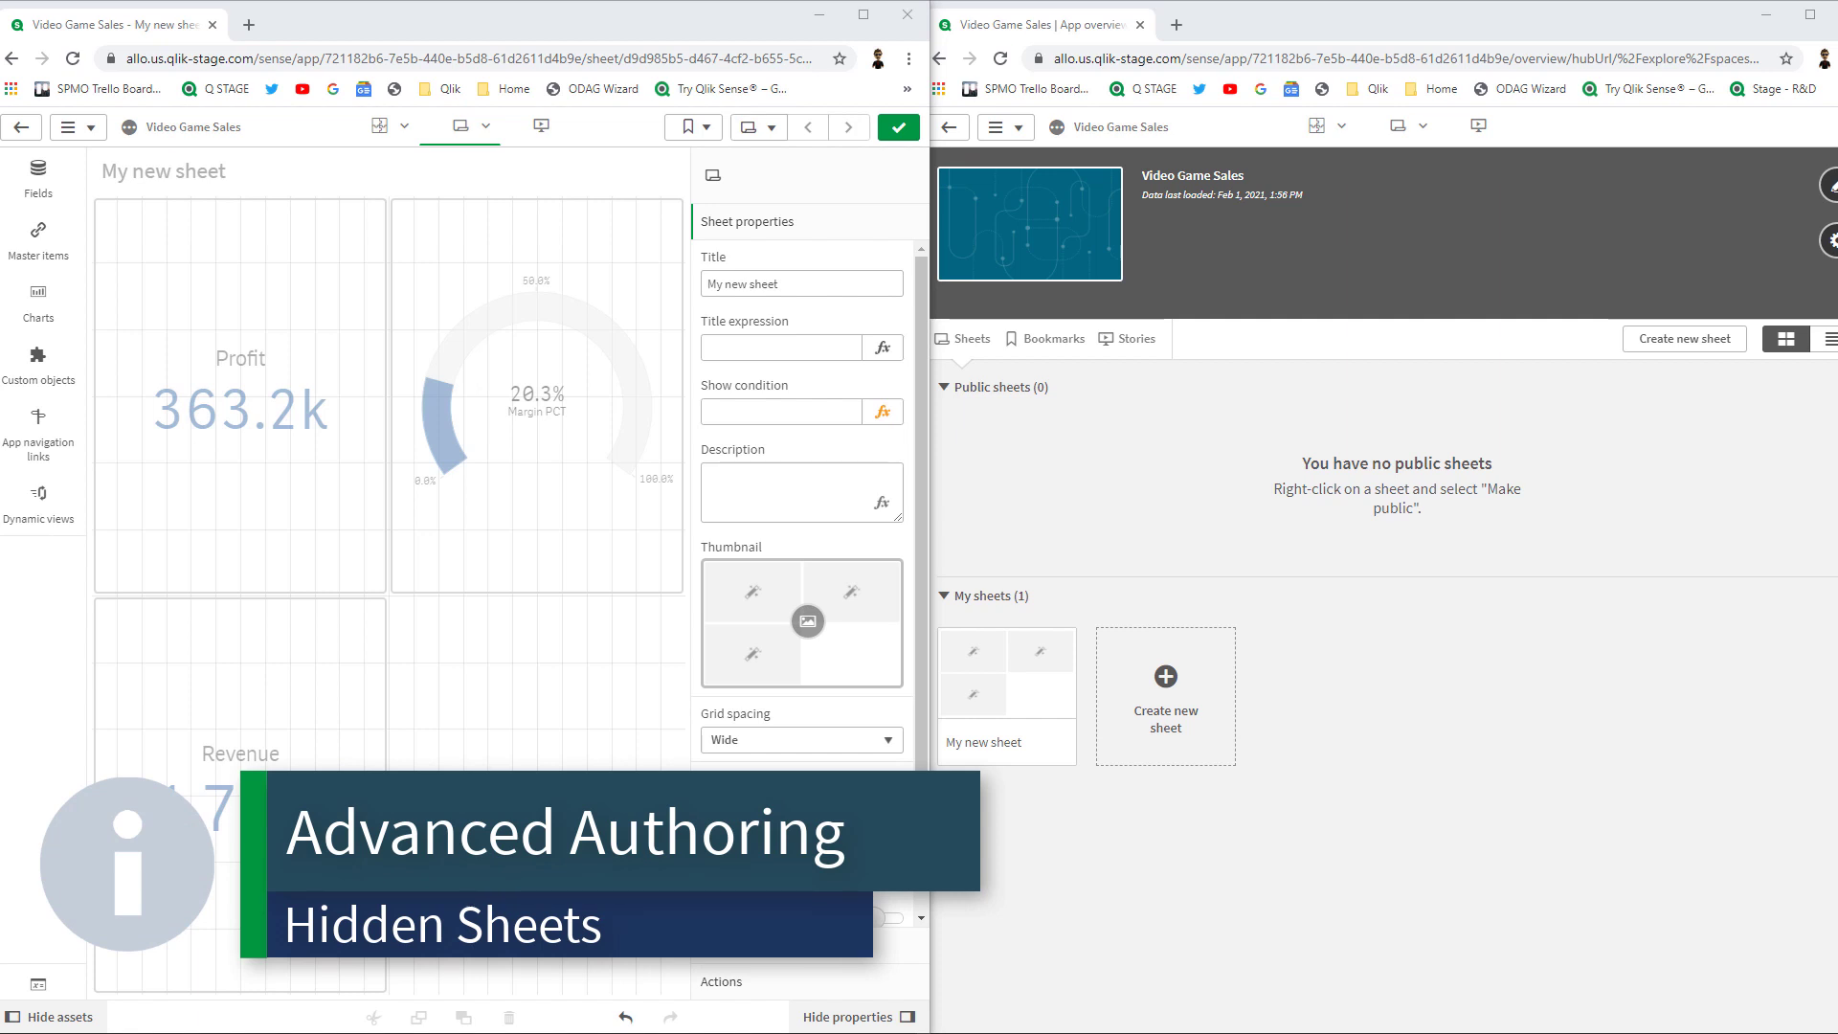
- Set the show condition of "My new sheet" in the Video Game Sales app to 0
click(535, 831)
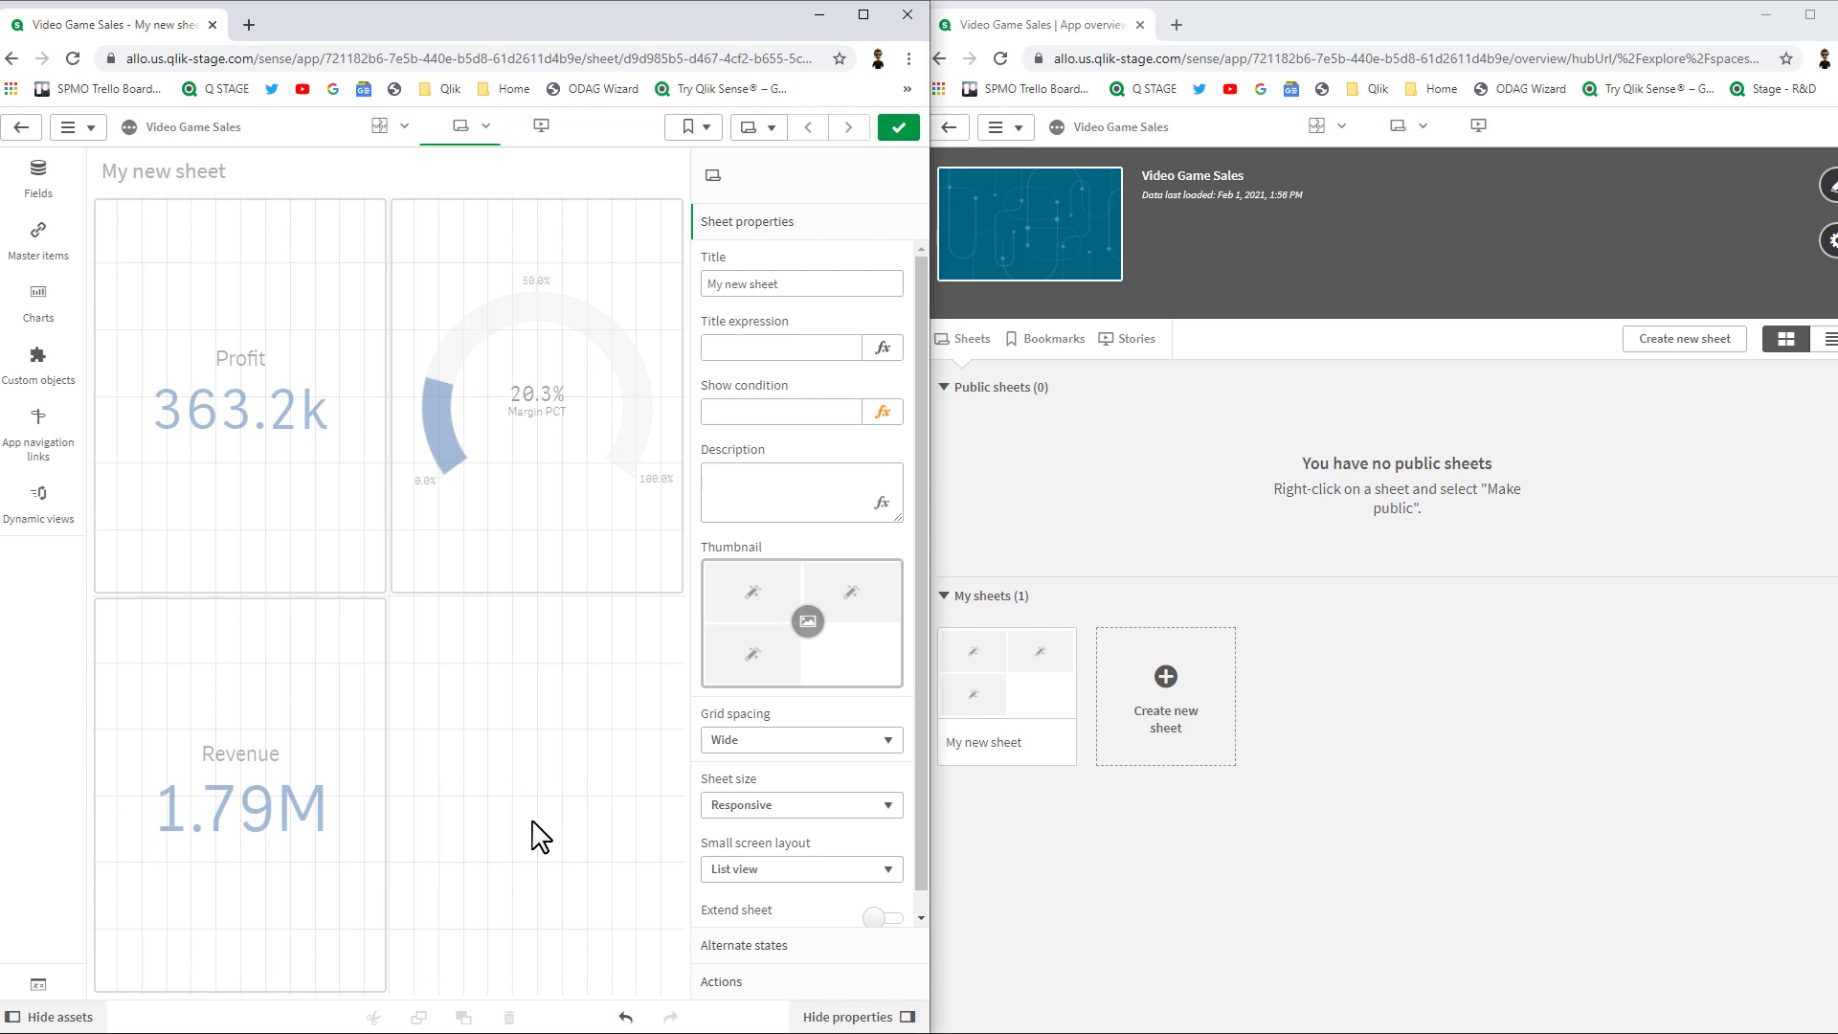
click(799, 412)
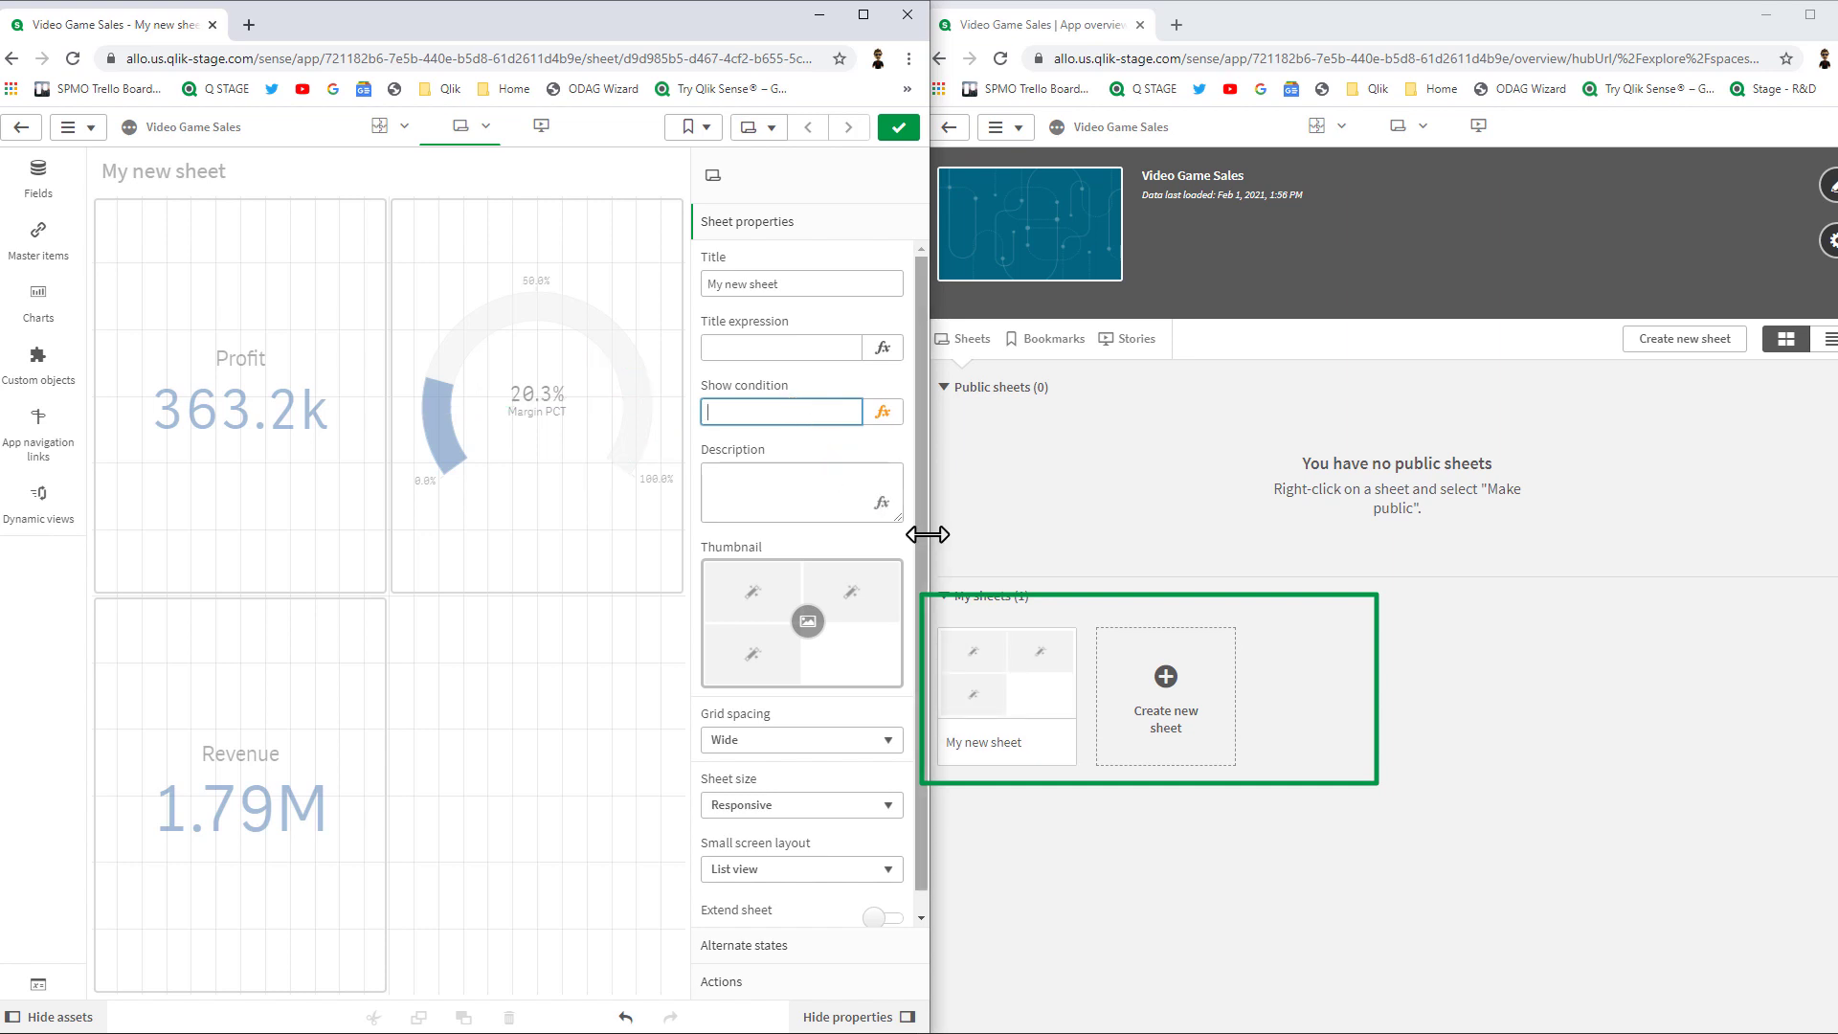
text(0)
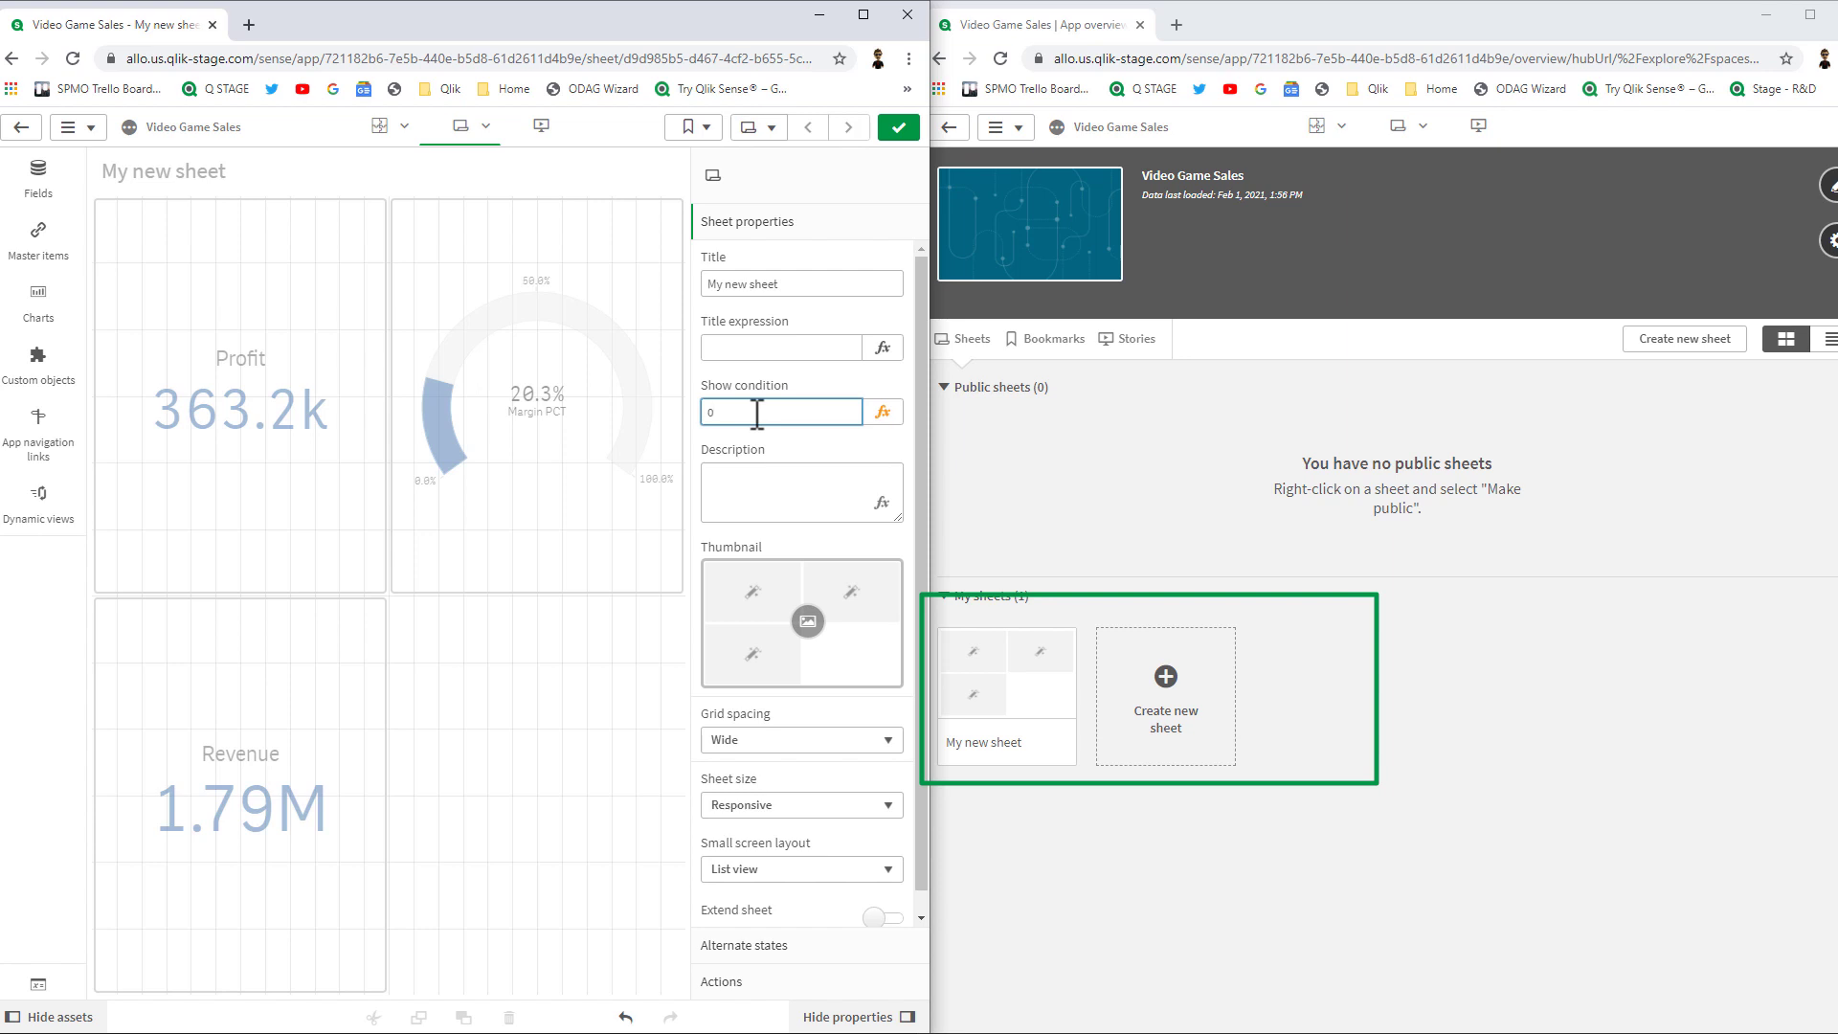
key(Return)
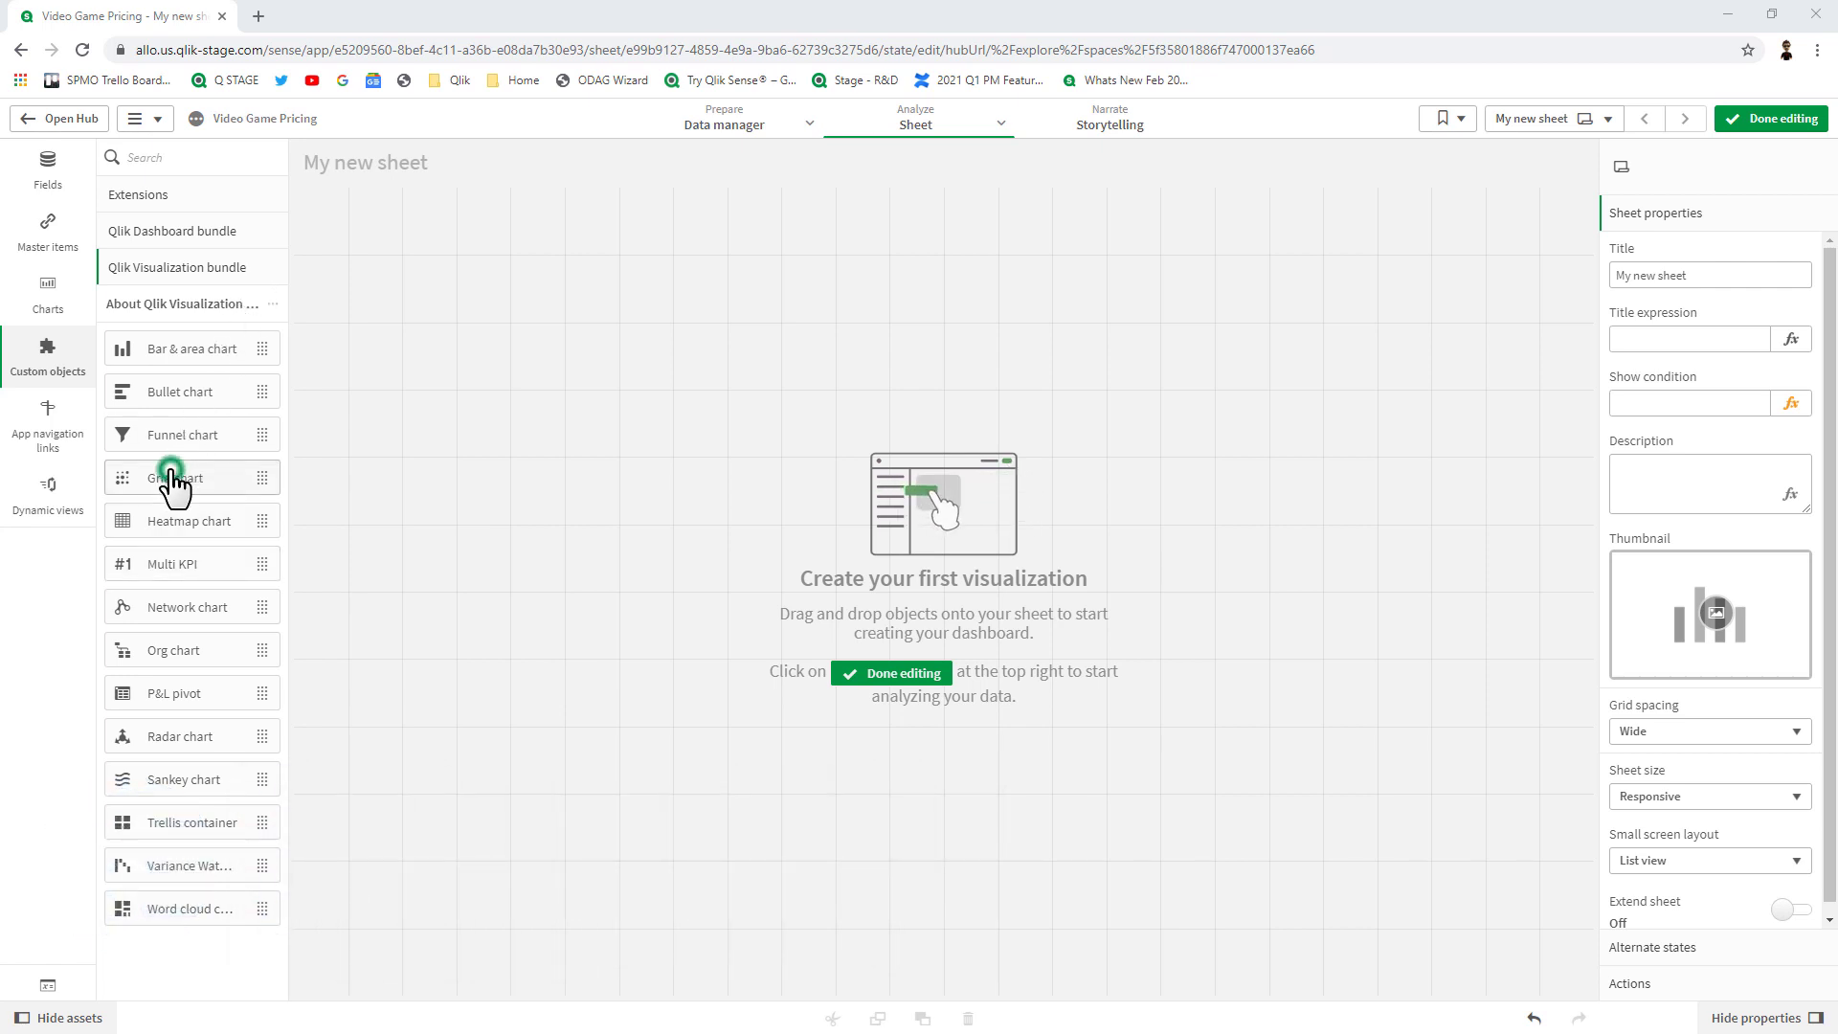
- Add a grid chart from the Qlik Visualization bundle to the empty sheet in the Video Game Pricing app
drag(172, 479, 587, 473)
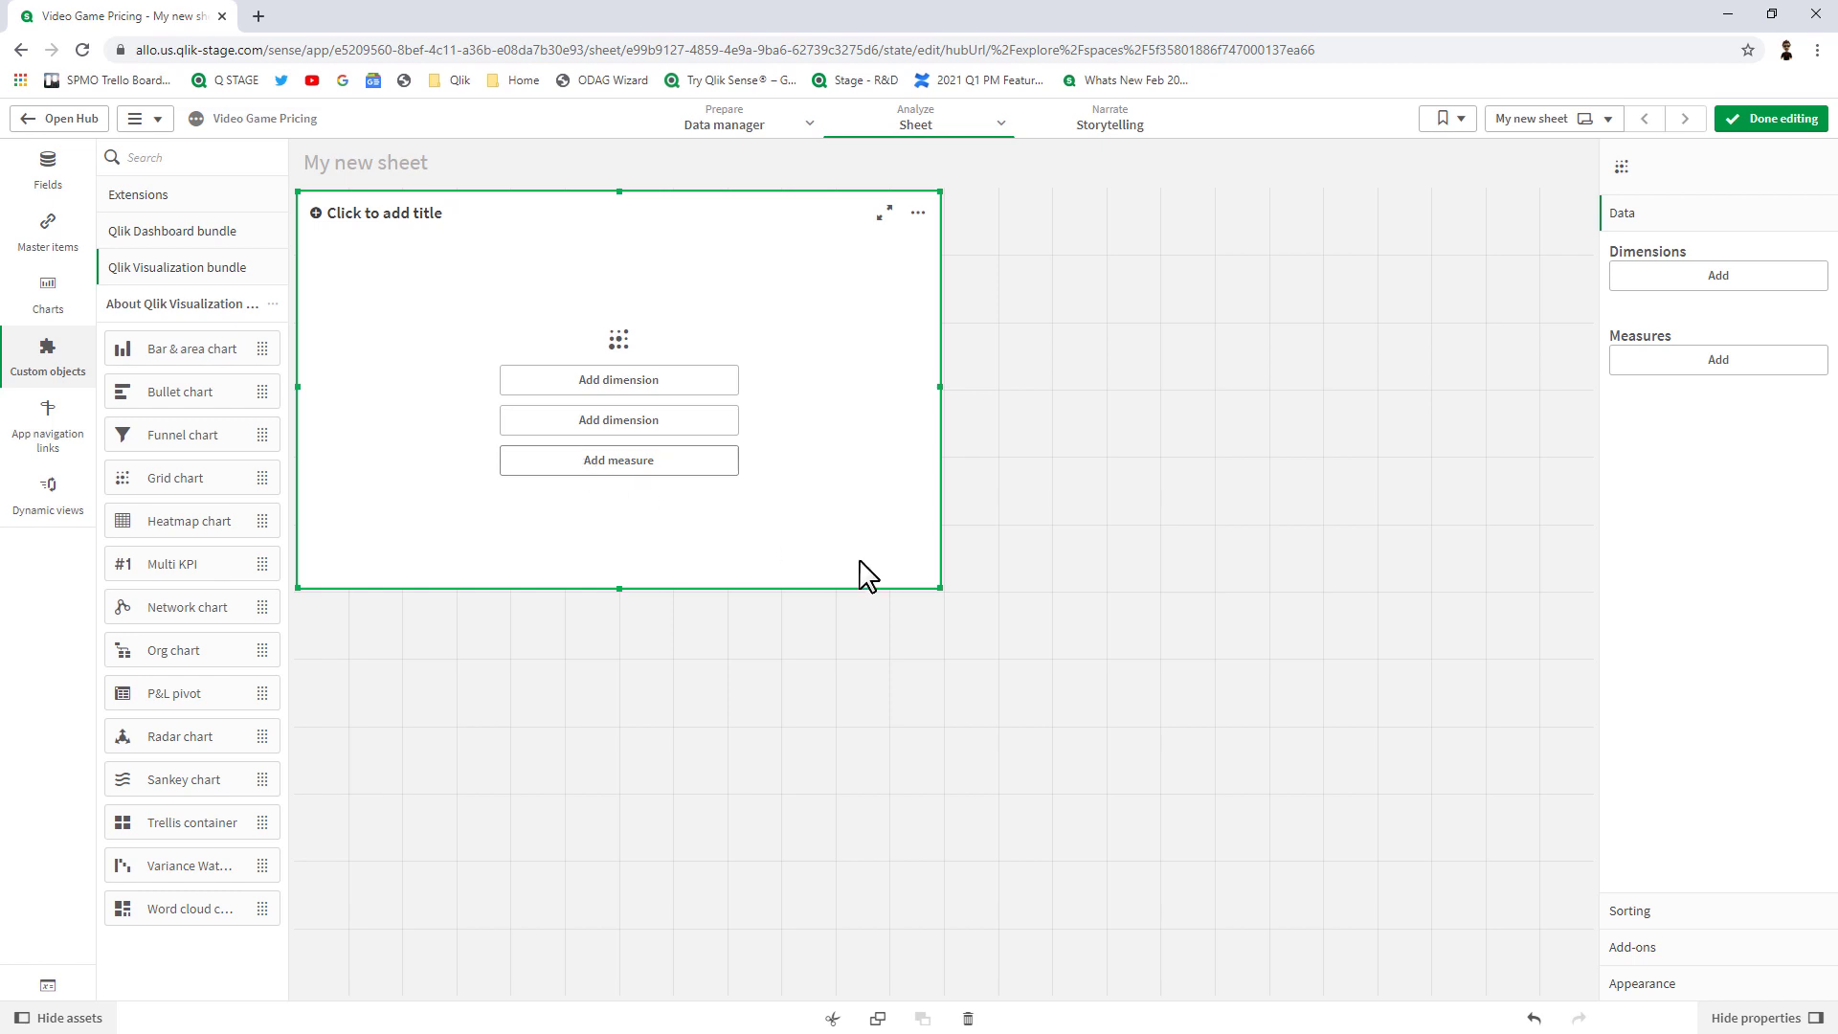
- Enlarge the grid chart to fill the sheet and add All Time - Total Collection Value as its measure
drag(941, 588, 1520, 943)
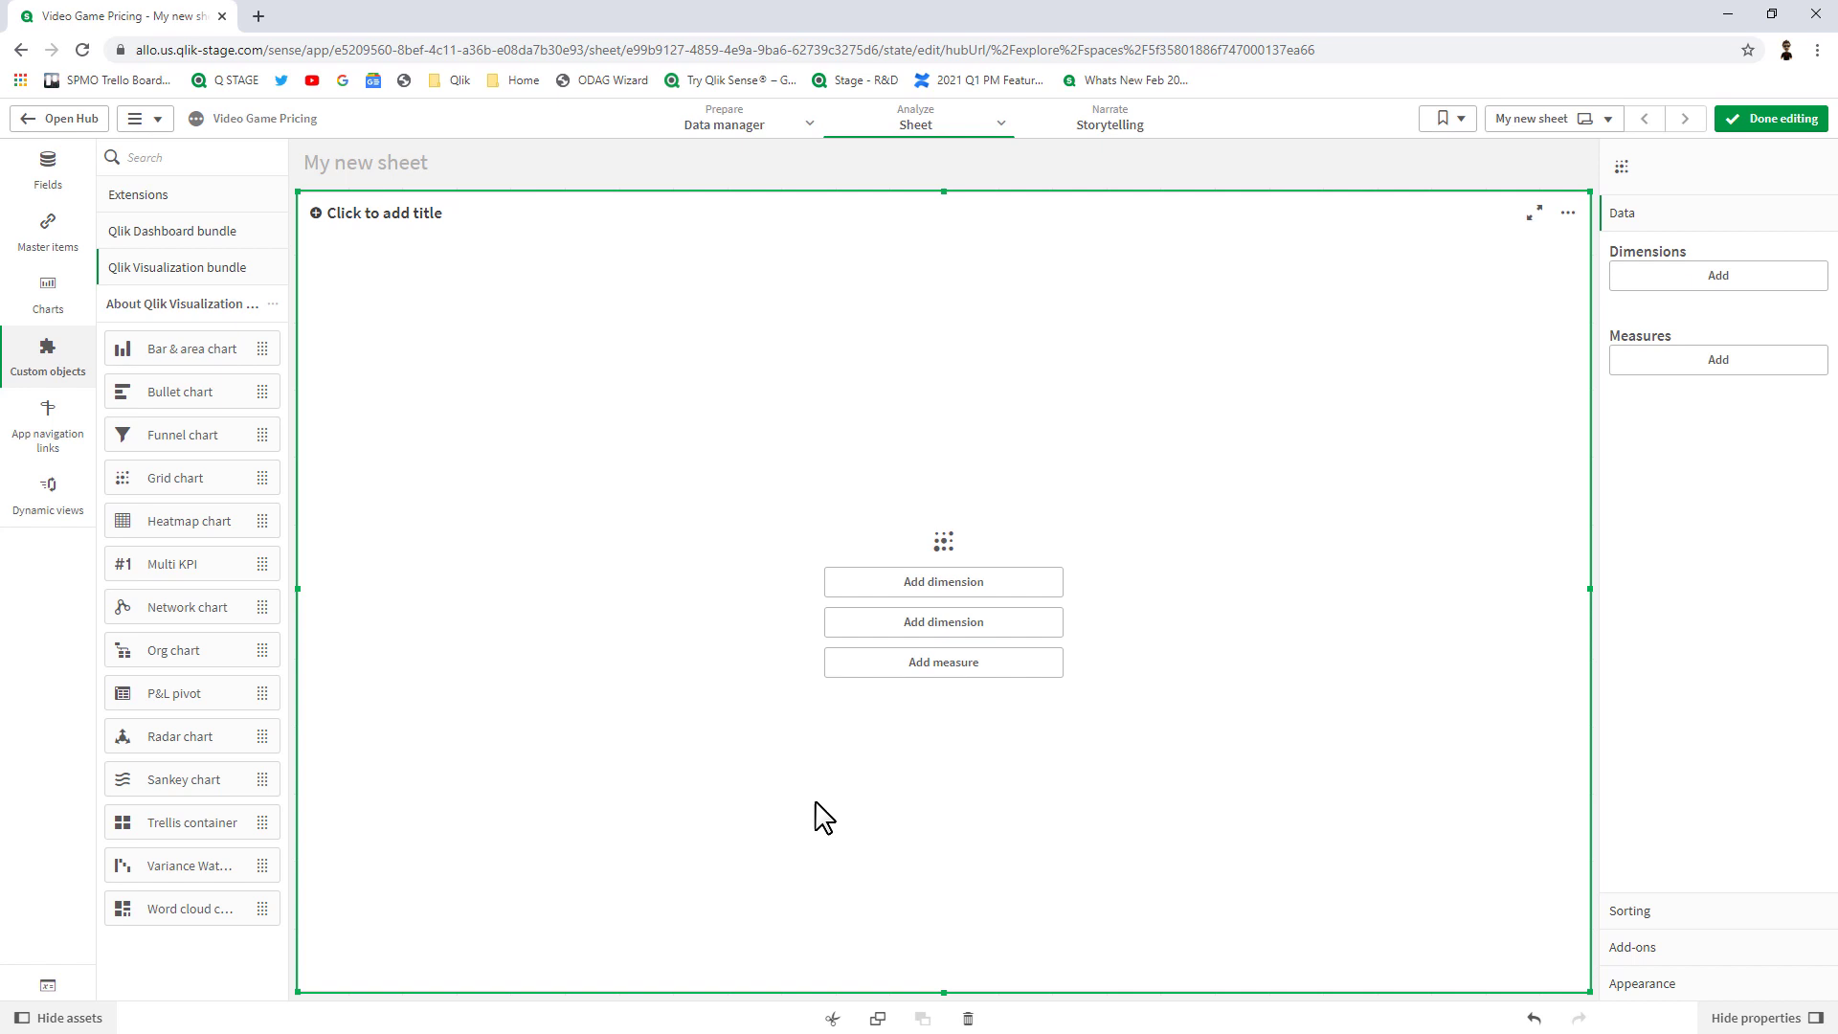
click(950, 675)
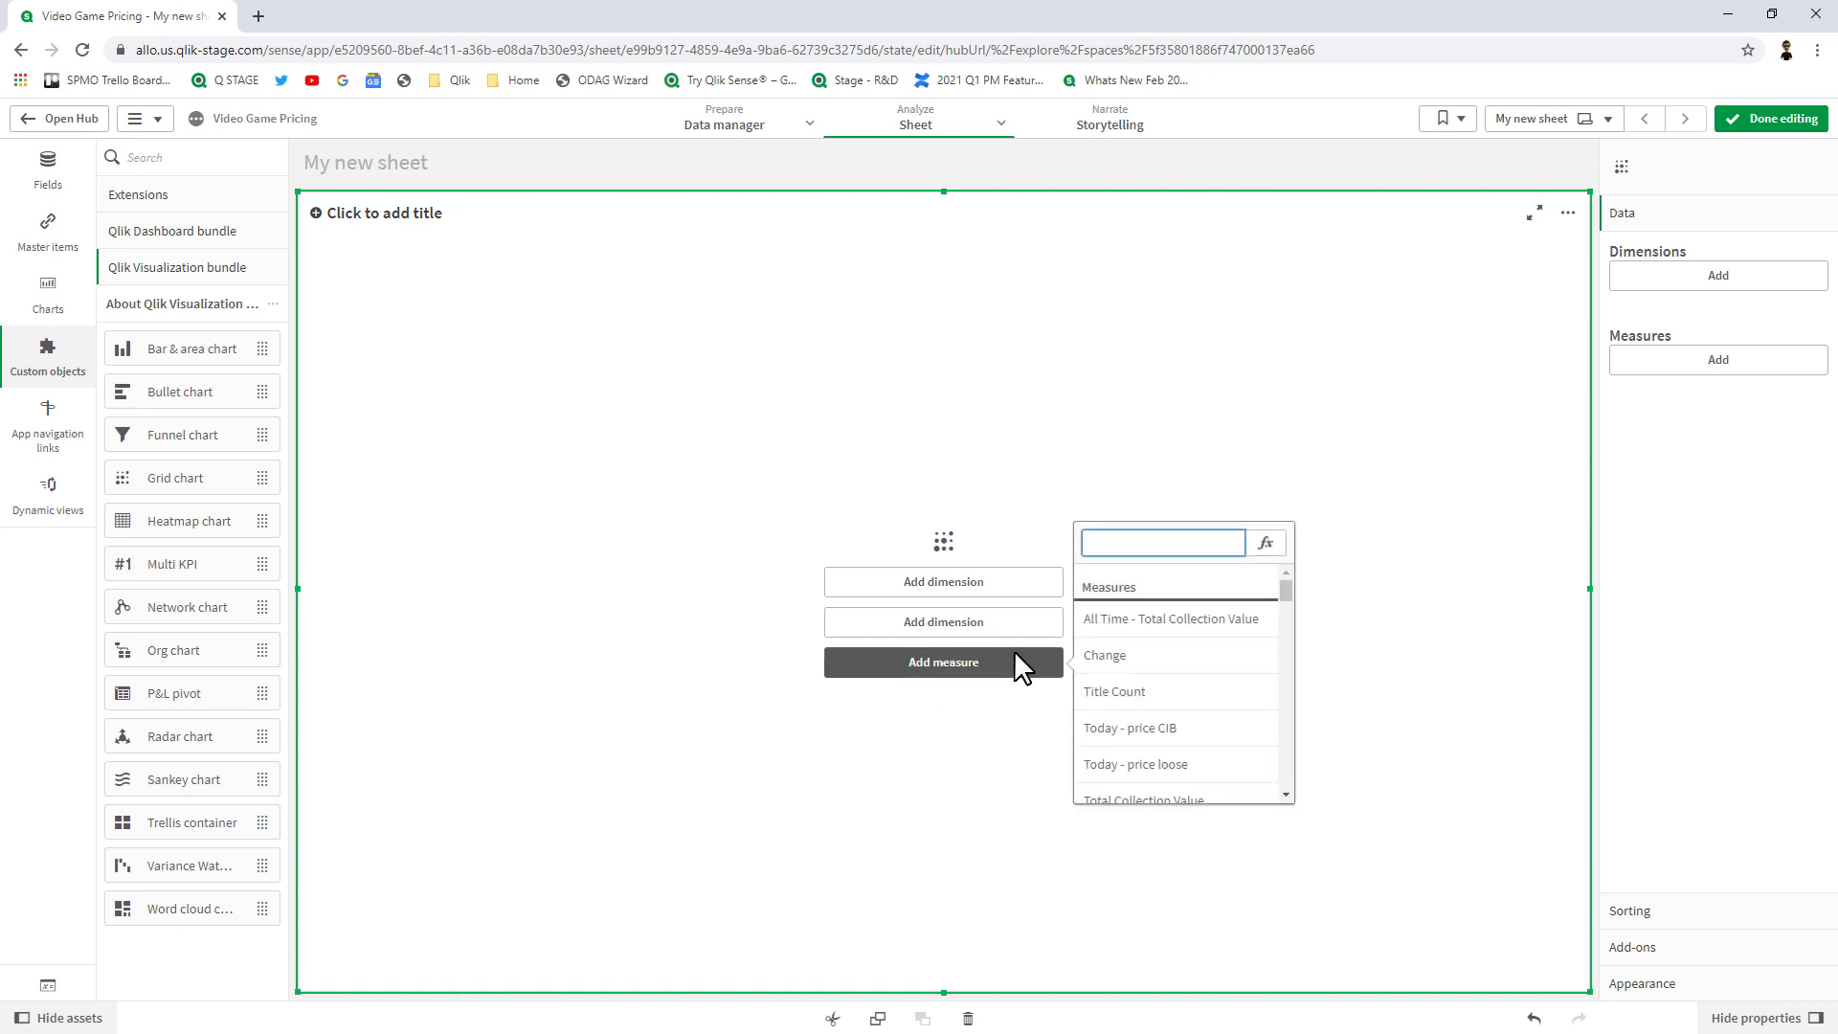
click(1194, 622)
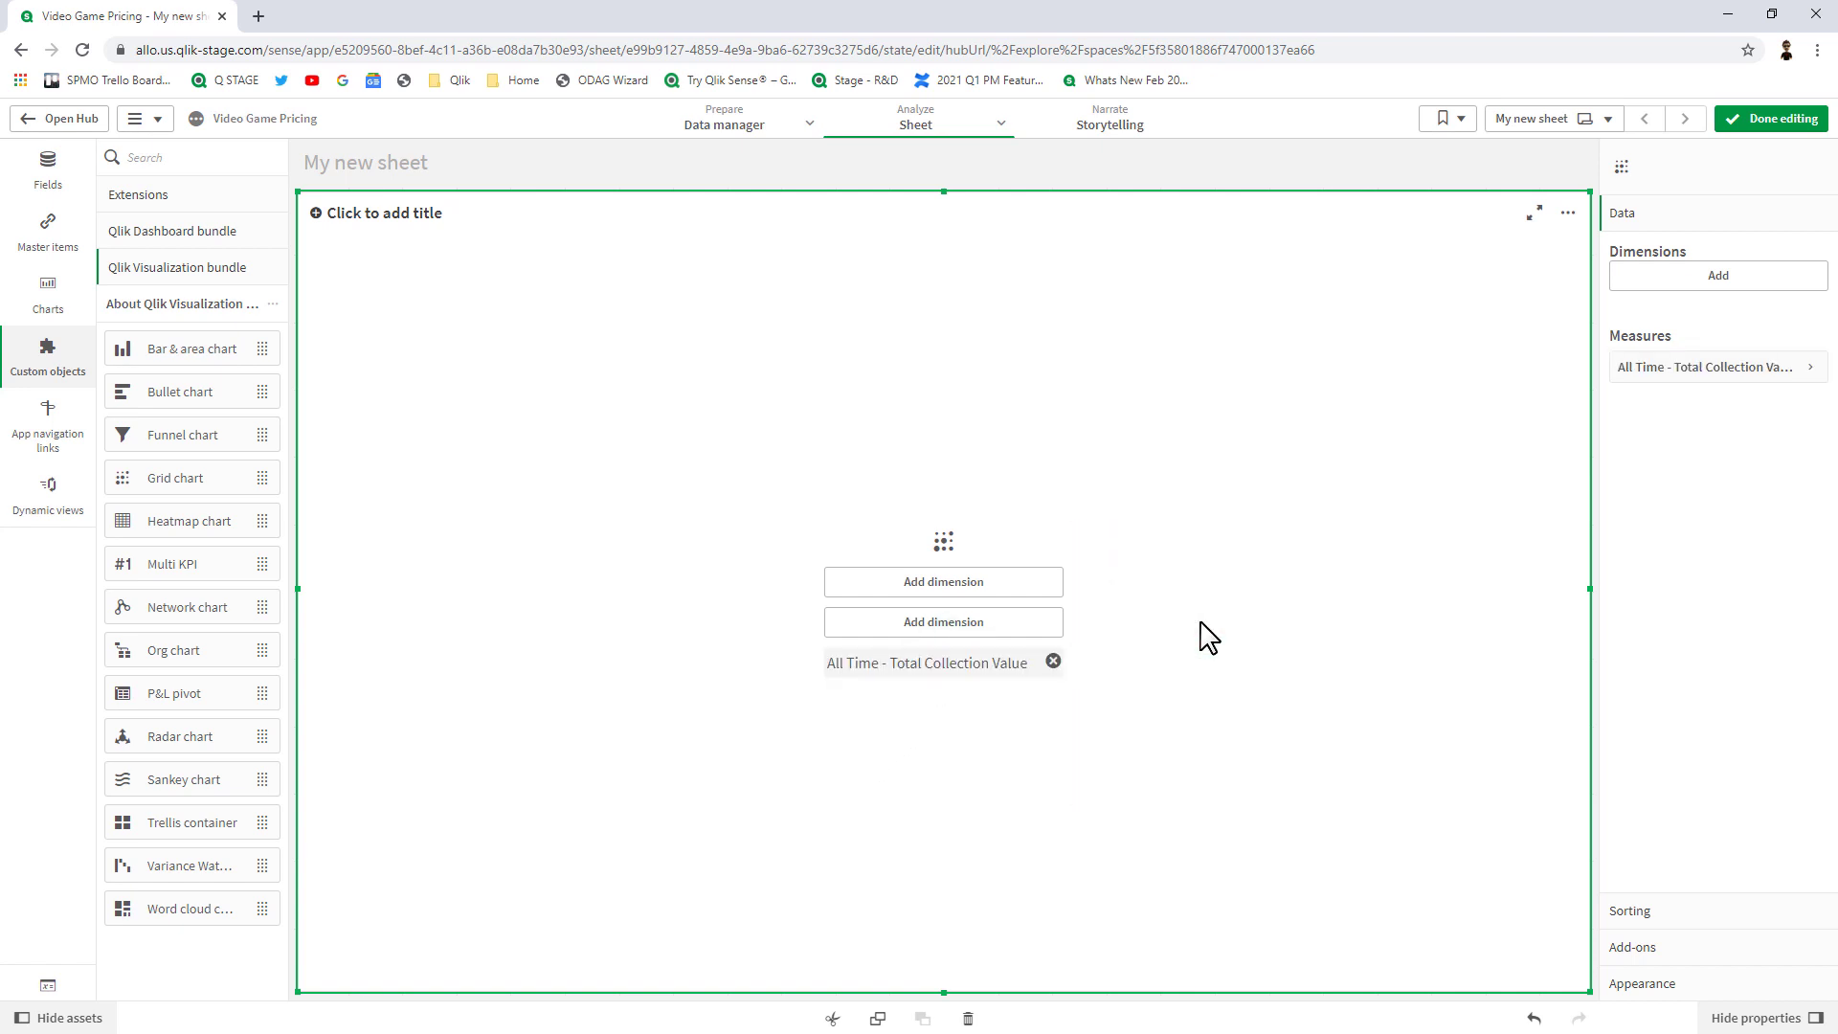
- Add LoadDate and Platform as the grid chart's dimensions and finish editing the sheet
click(987, 627)
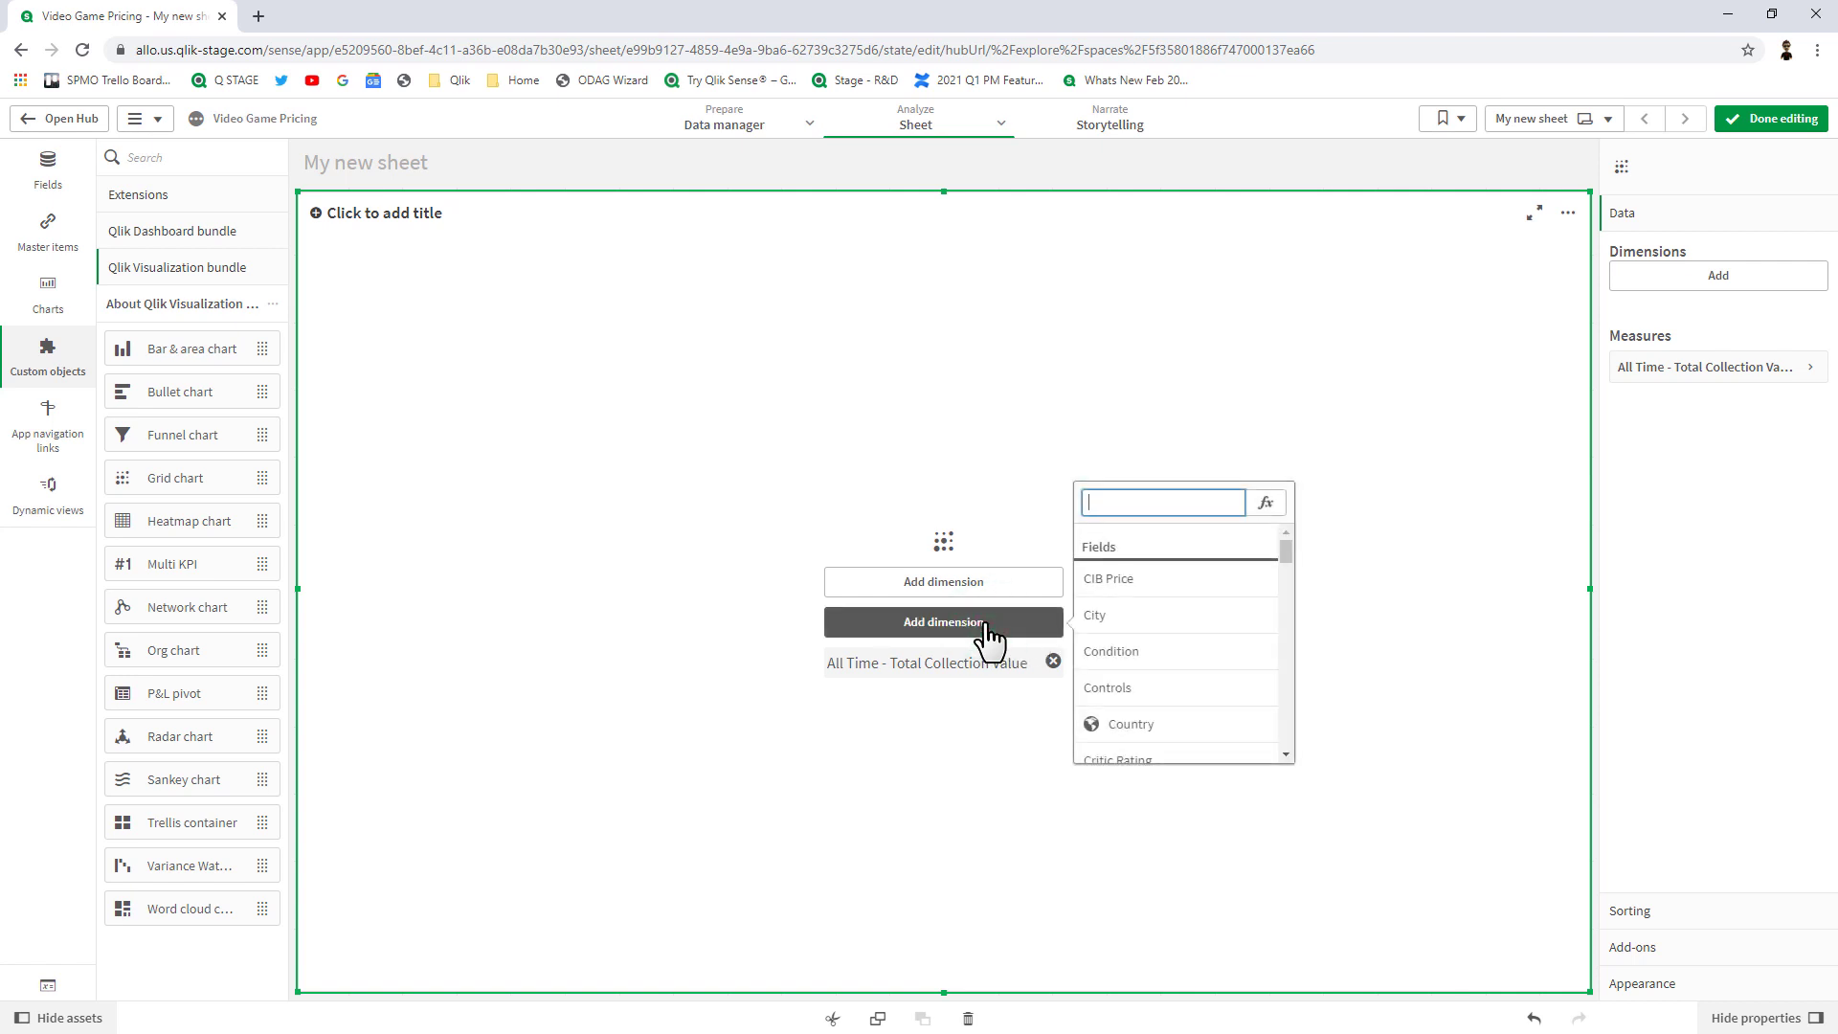
text(lo)
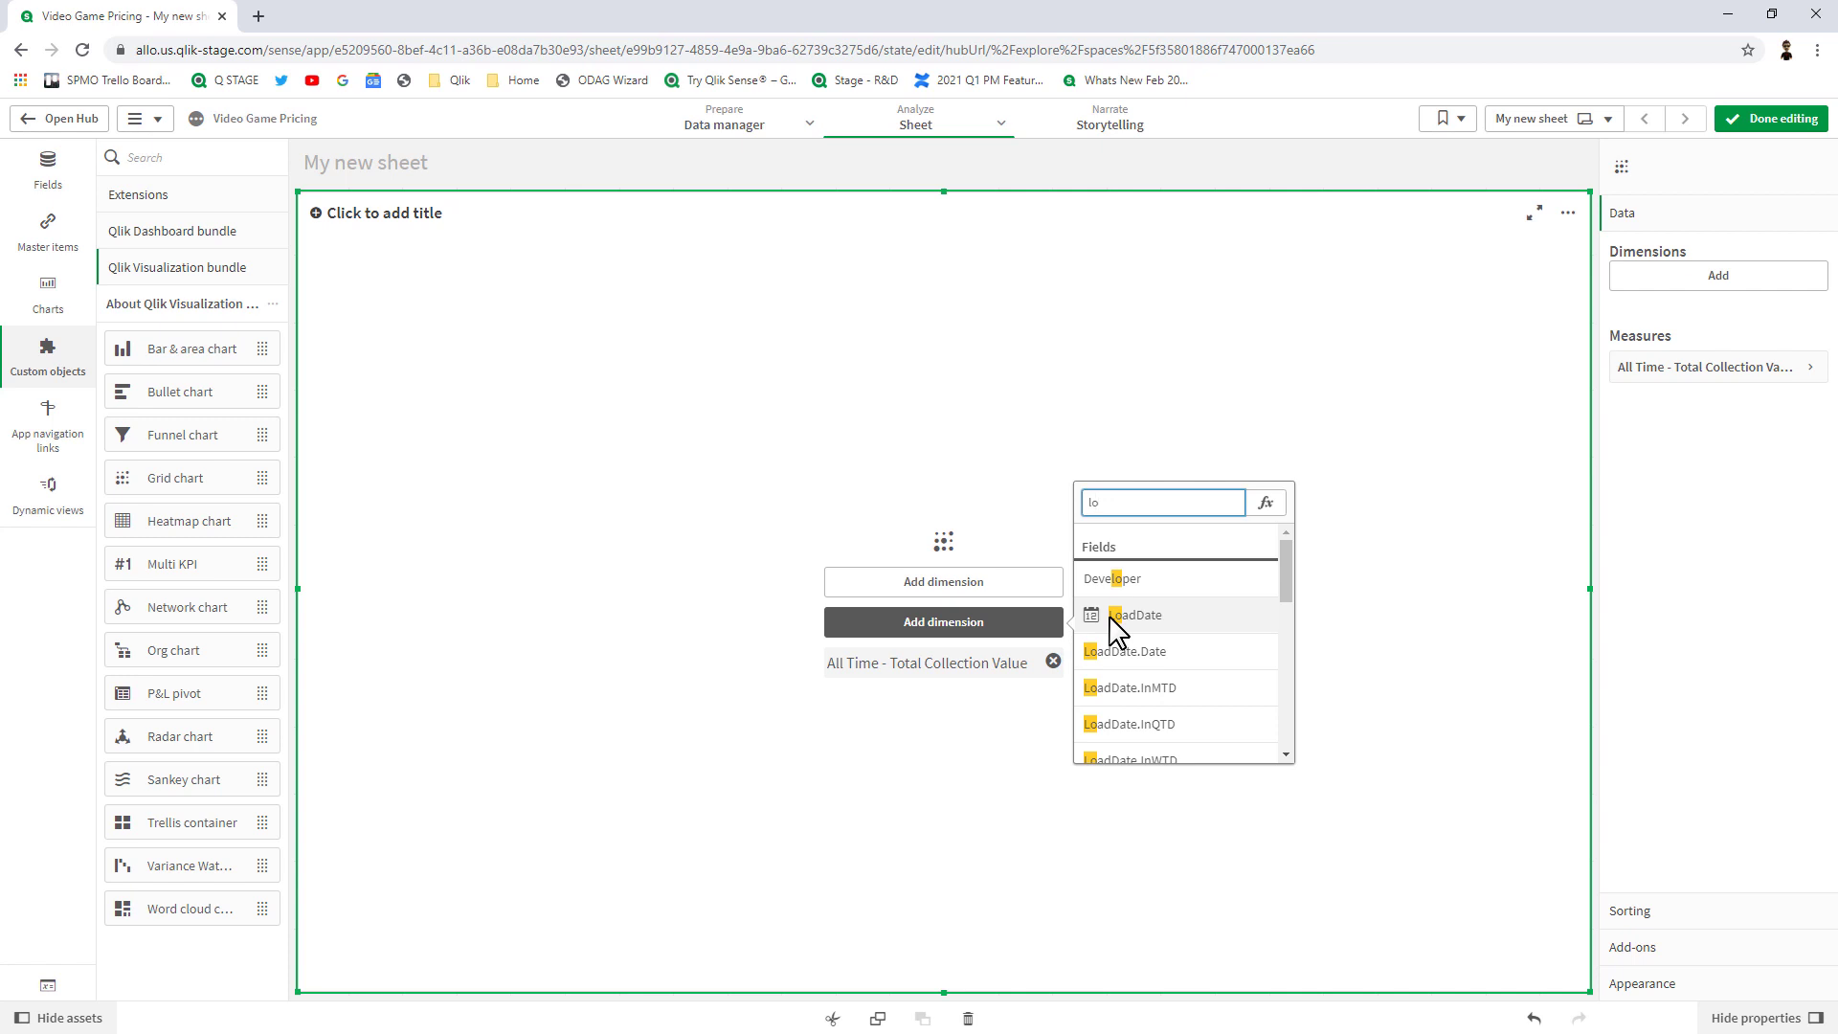
click(1108, 615)
click(1005, 623)
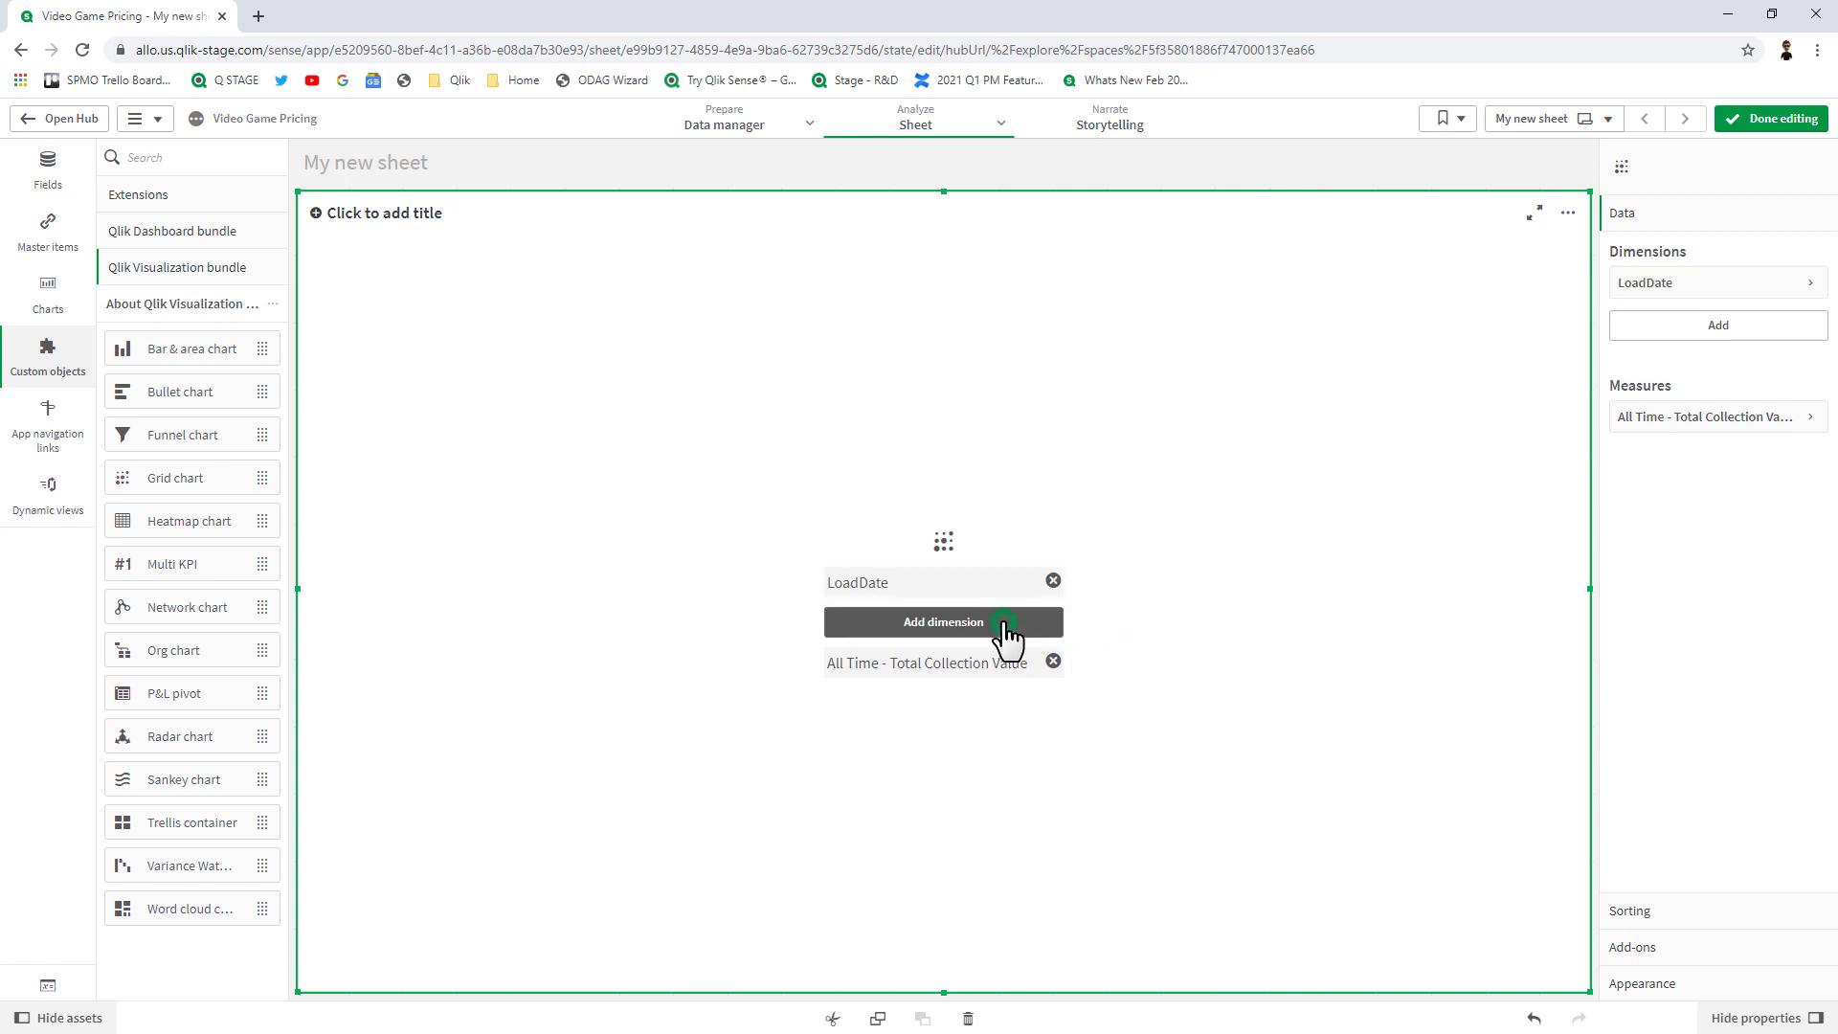
text(pla)
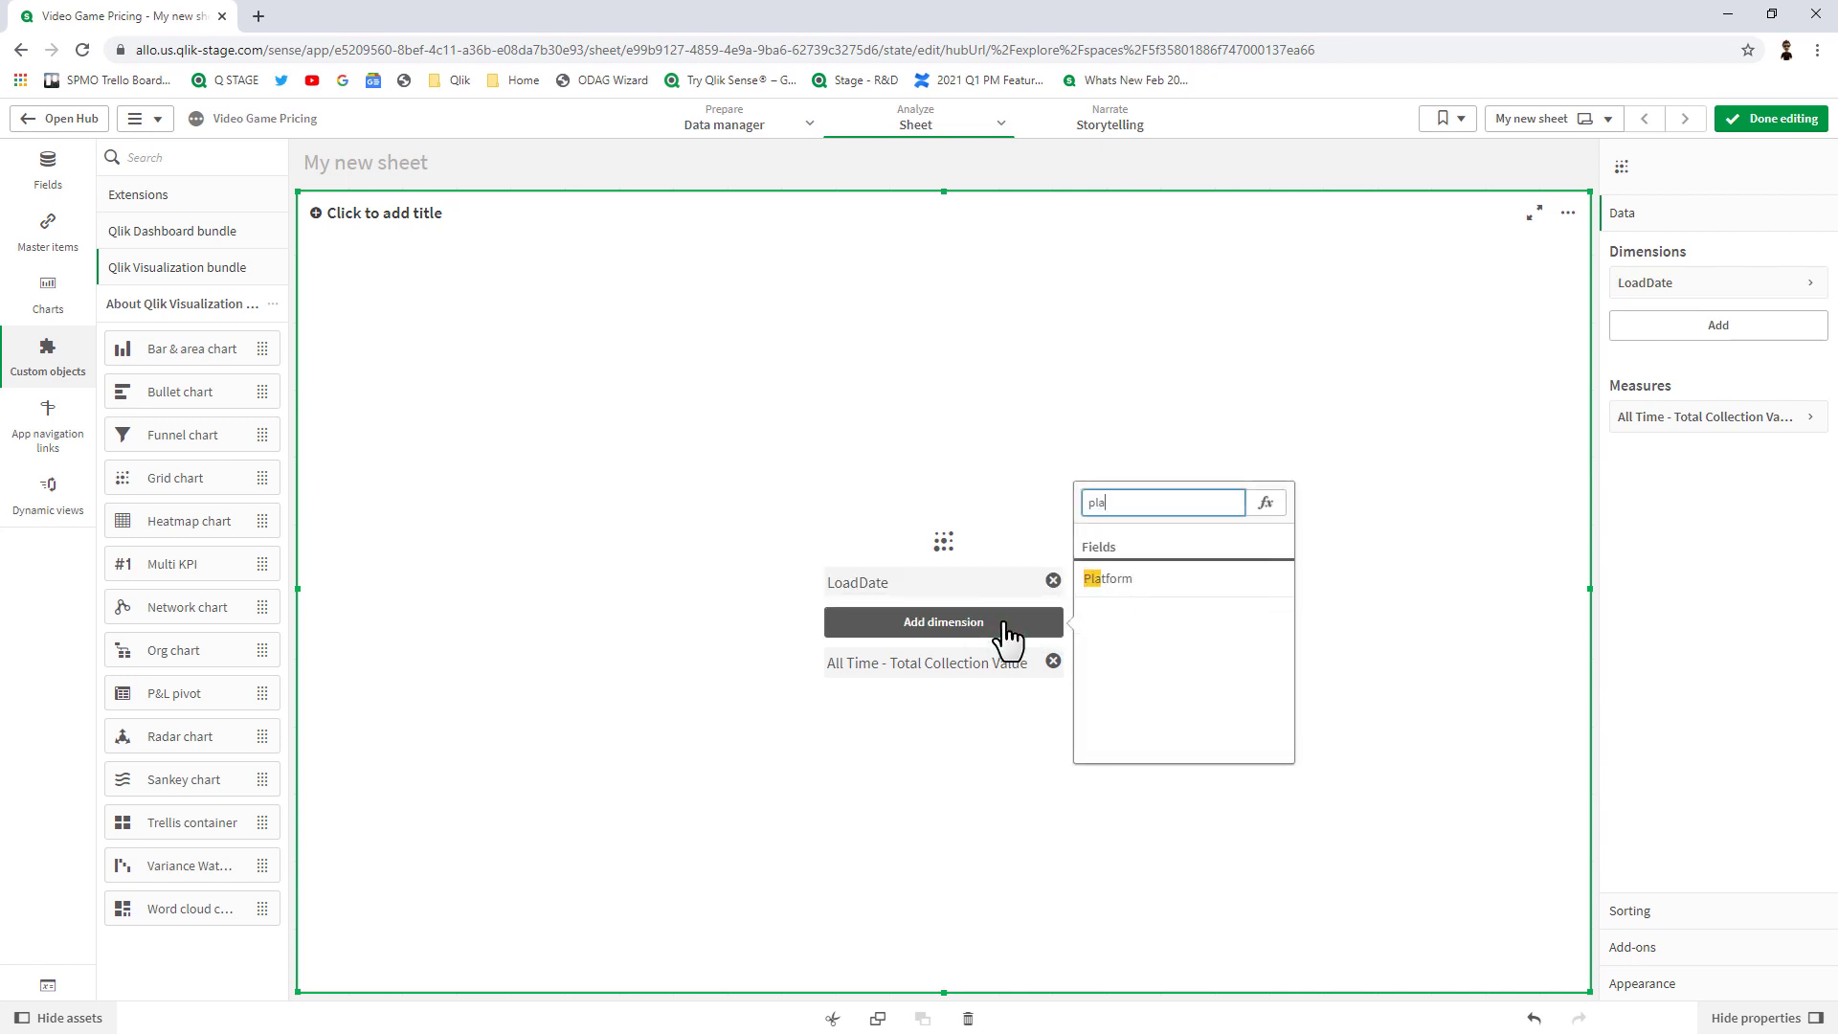
click(1124, 603)
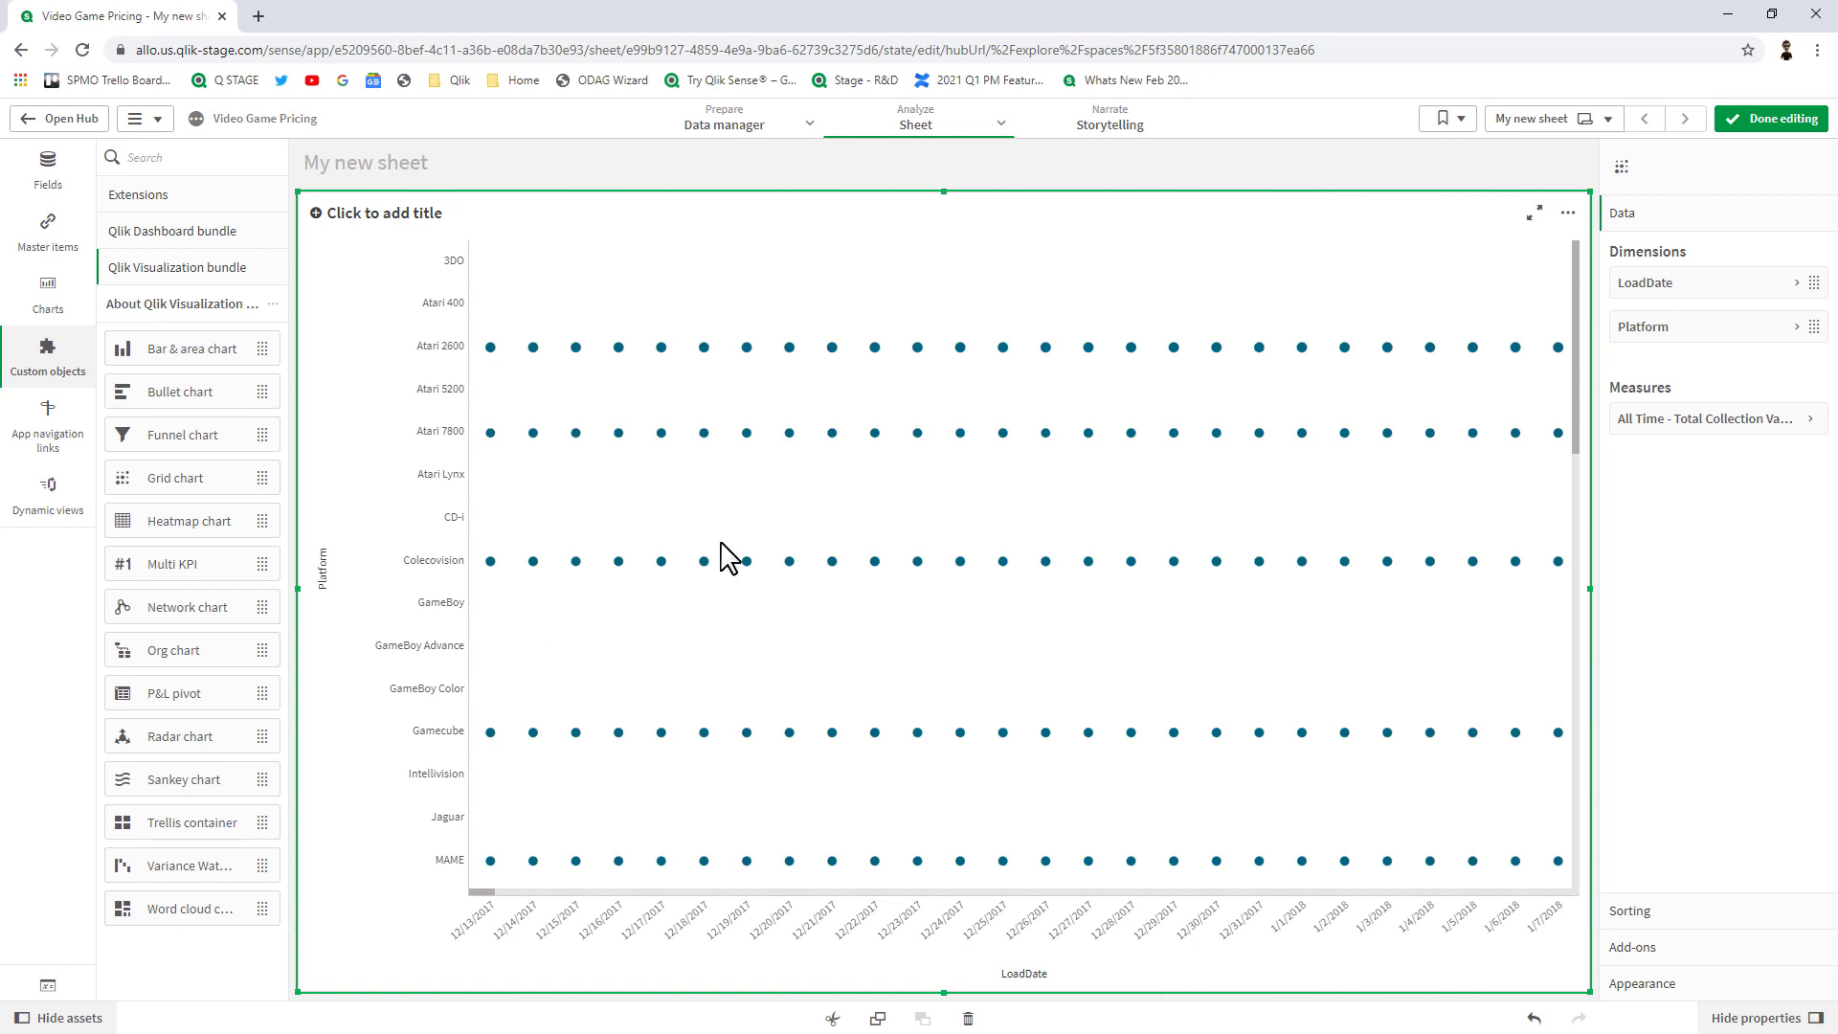
click(1777, 121)
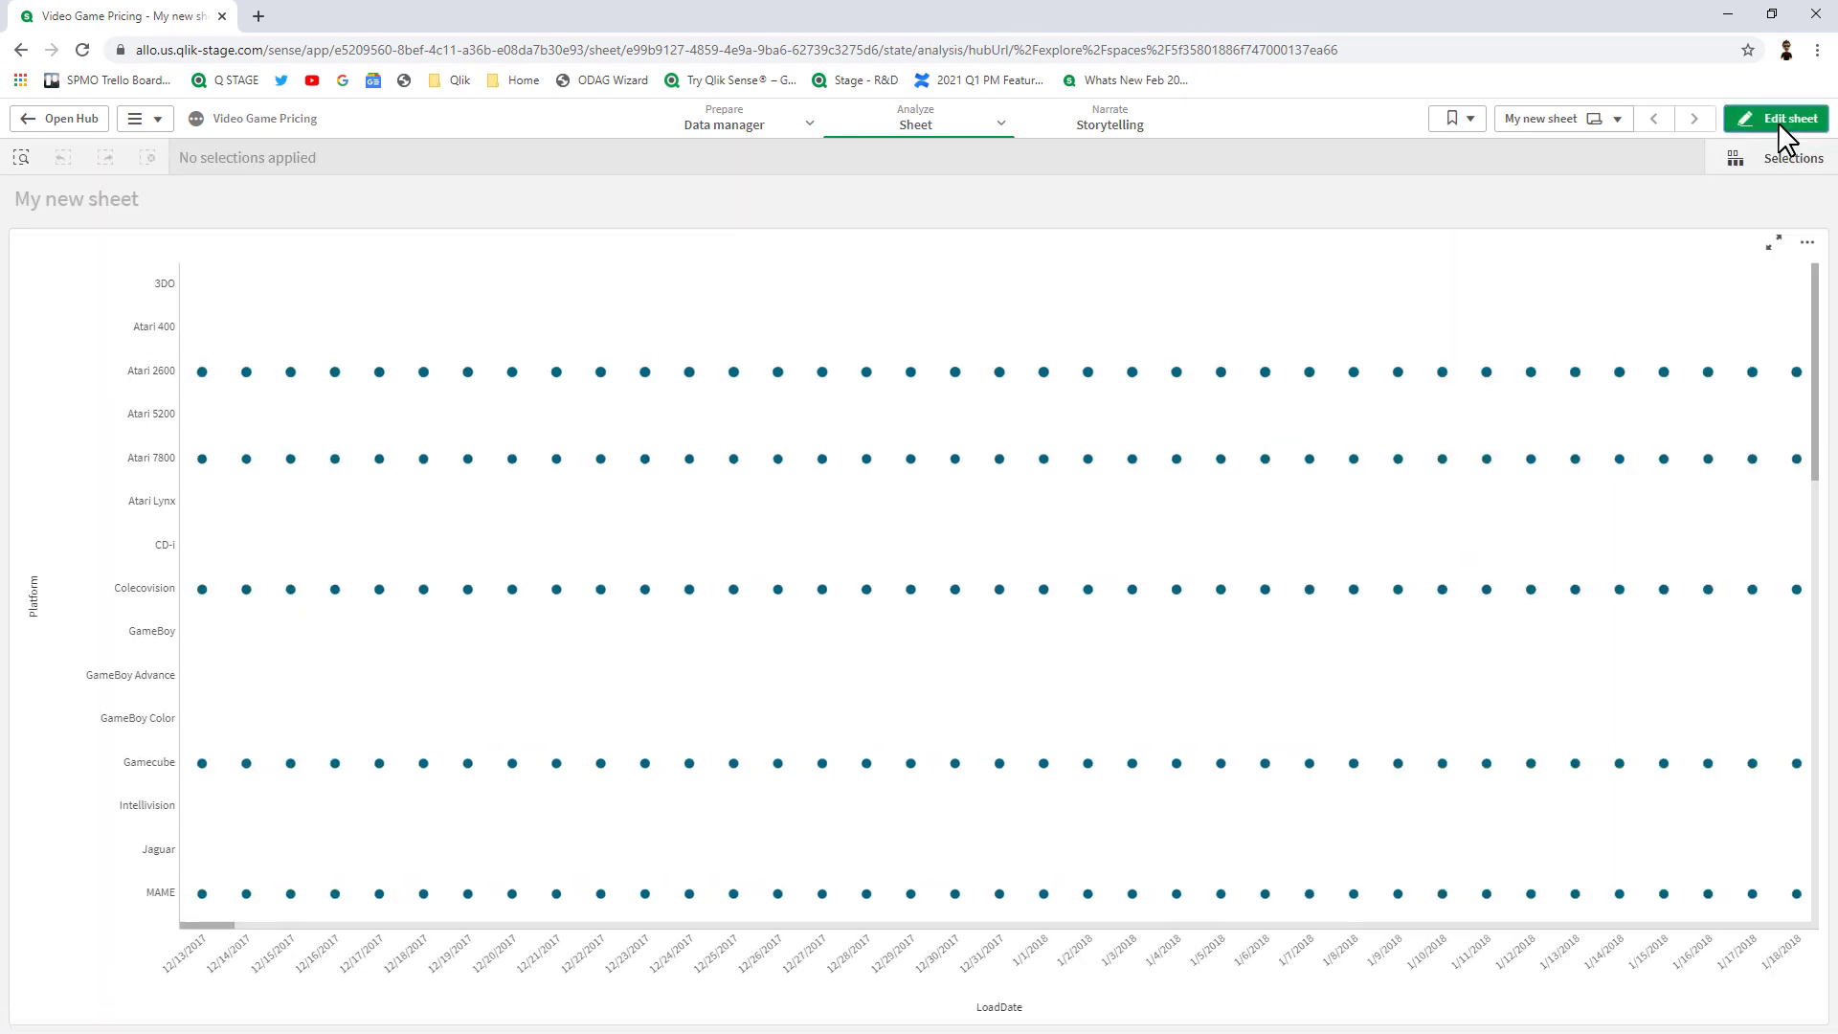
- Examine the bubble sizes in the grid chart across the load dates and the platforms further down
click(226, 927)
drag(237, 926, 1260, 956)
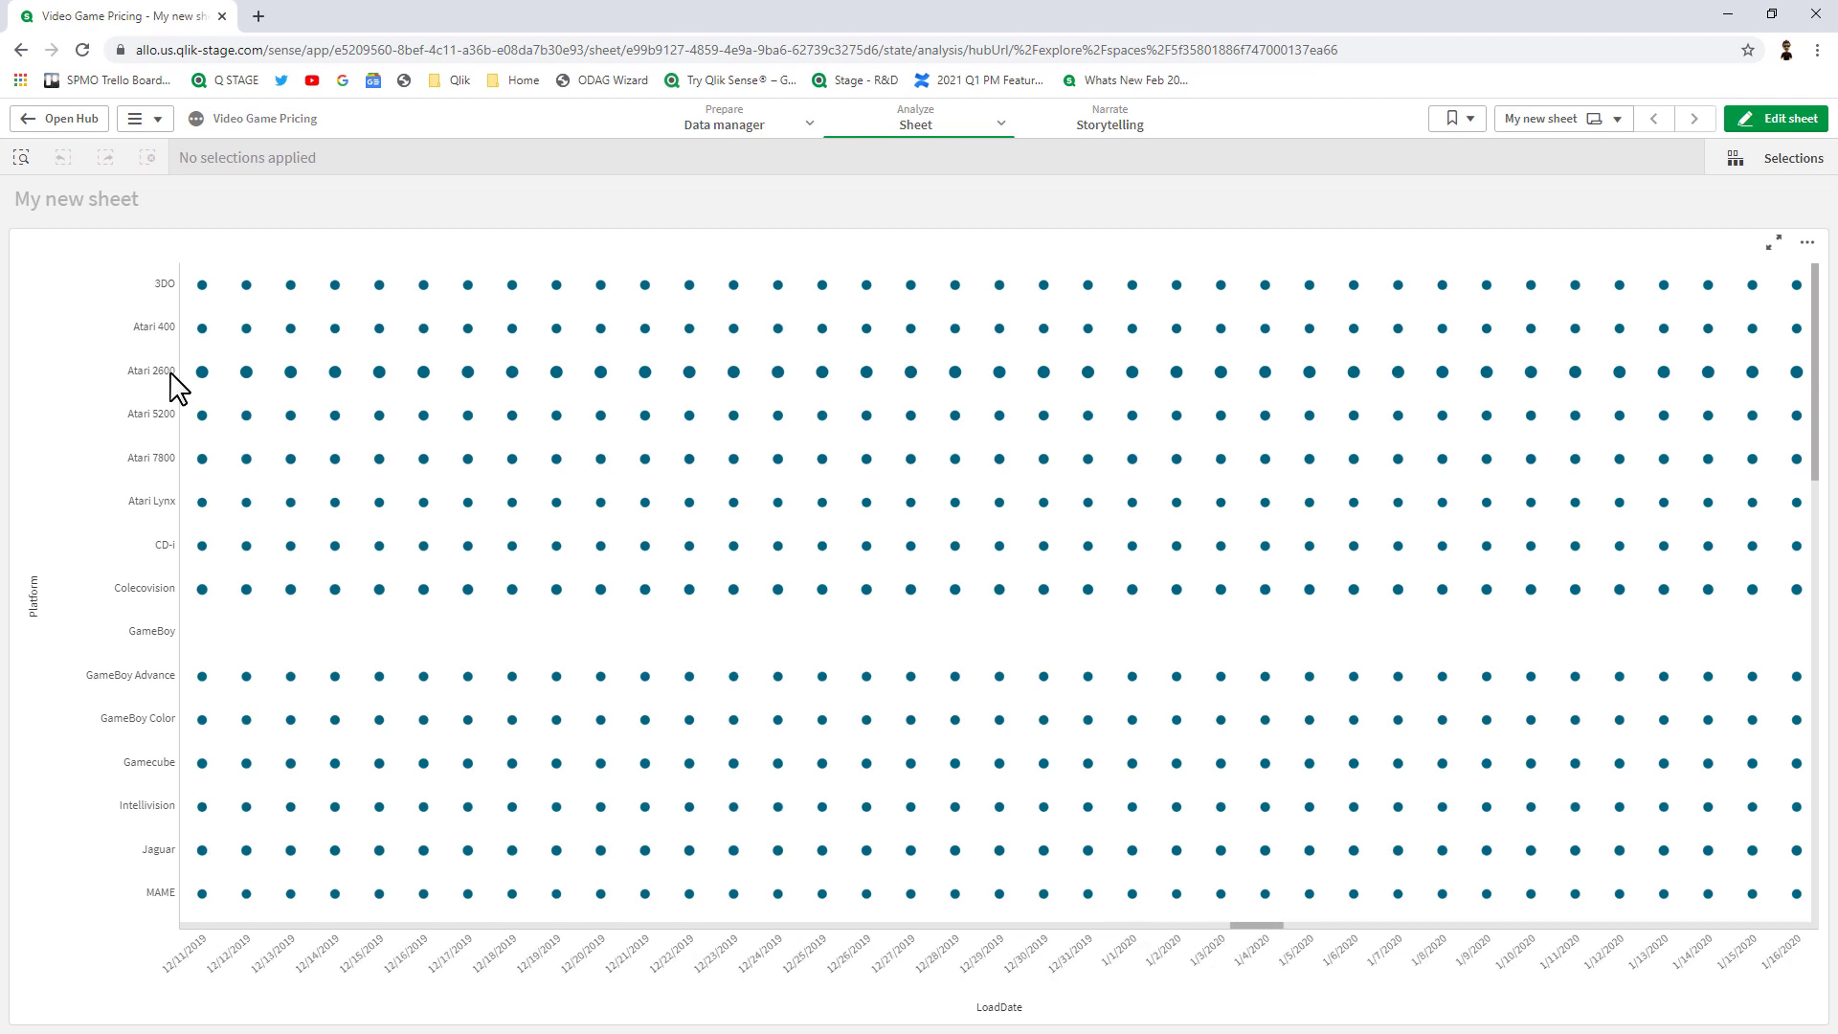
scroll(398, 594, down, 5)
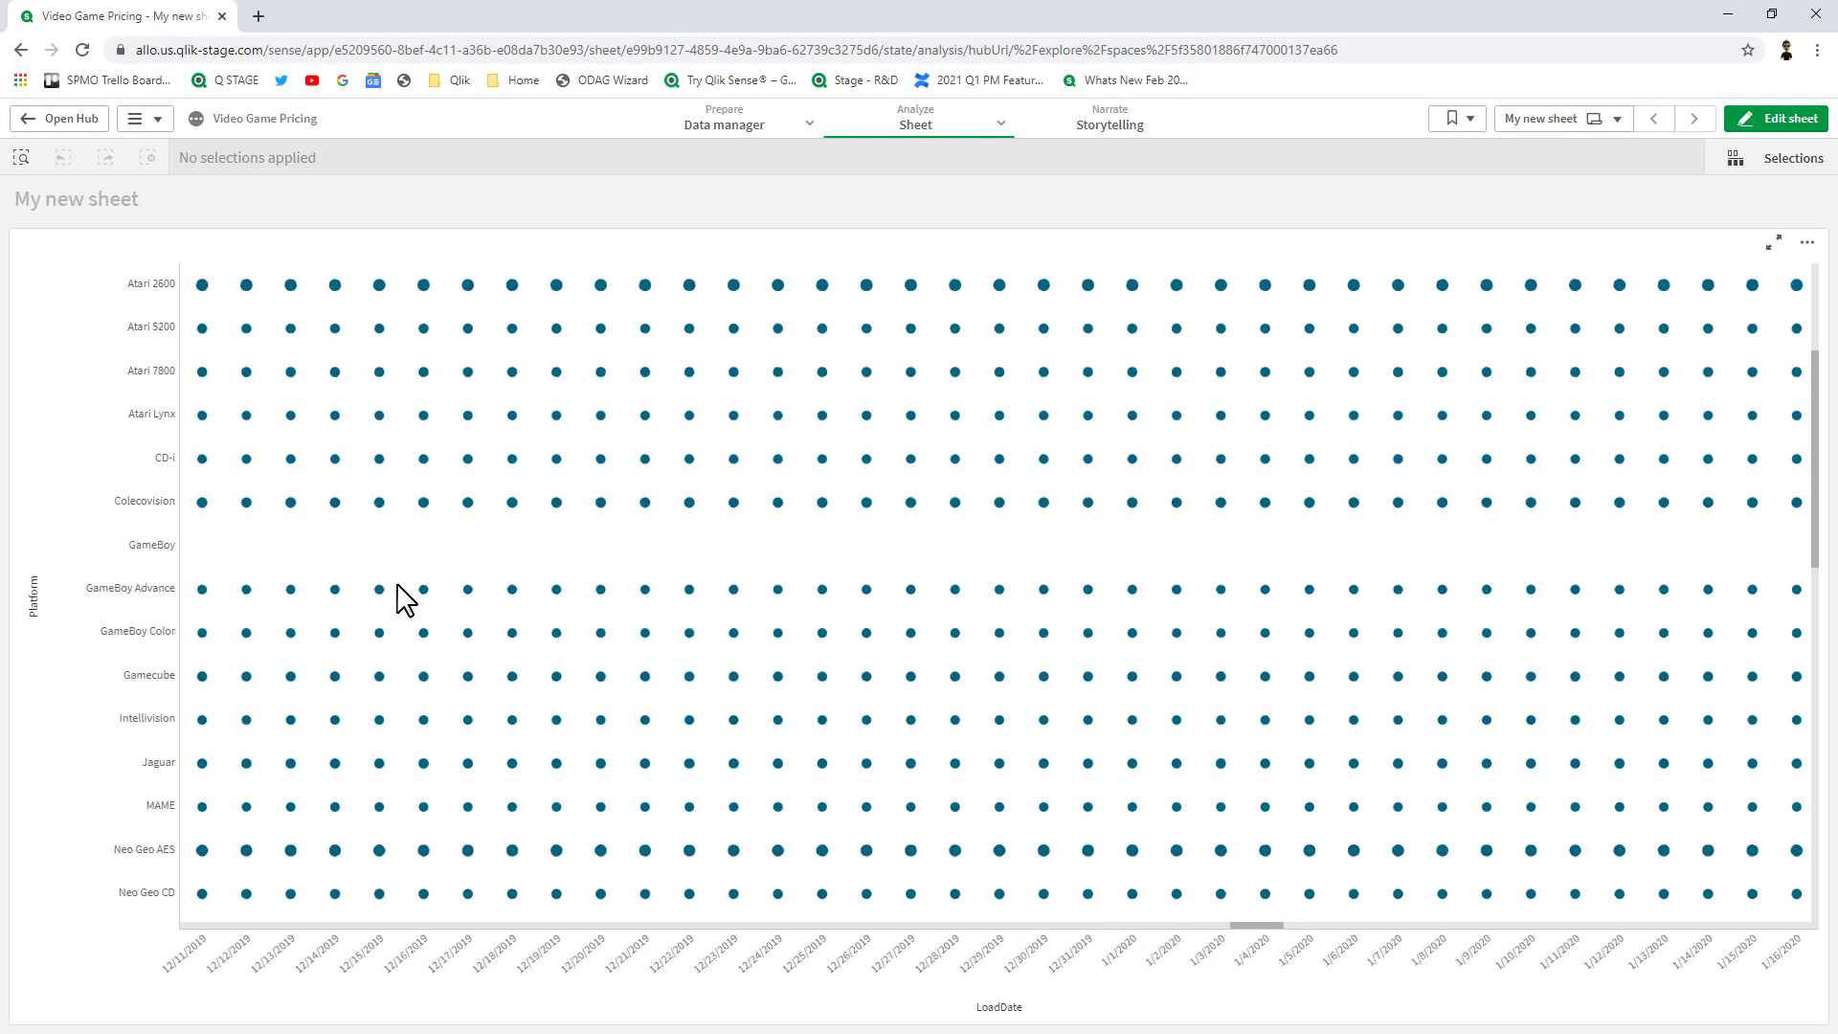
scroll(400, 595, down, 1)
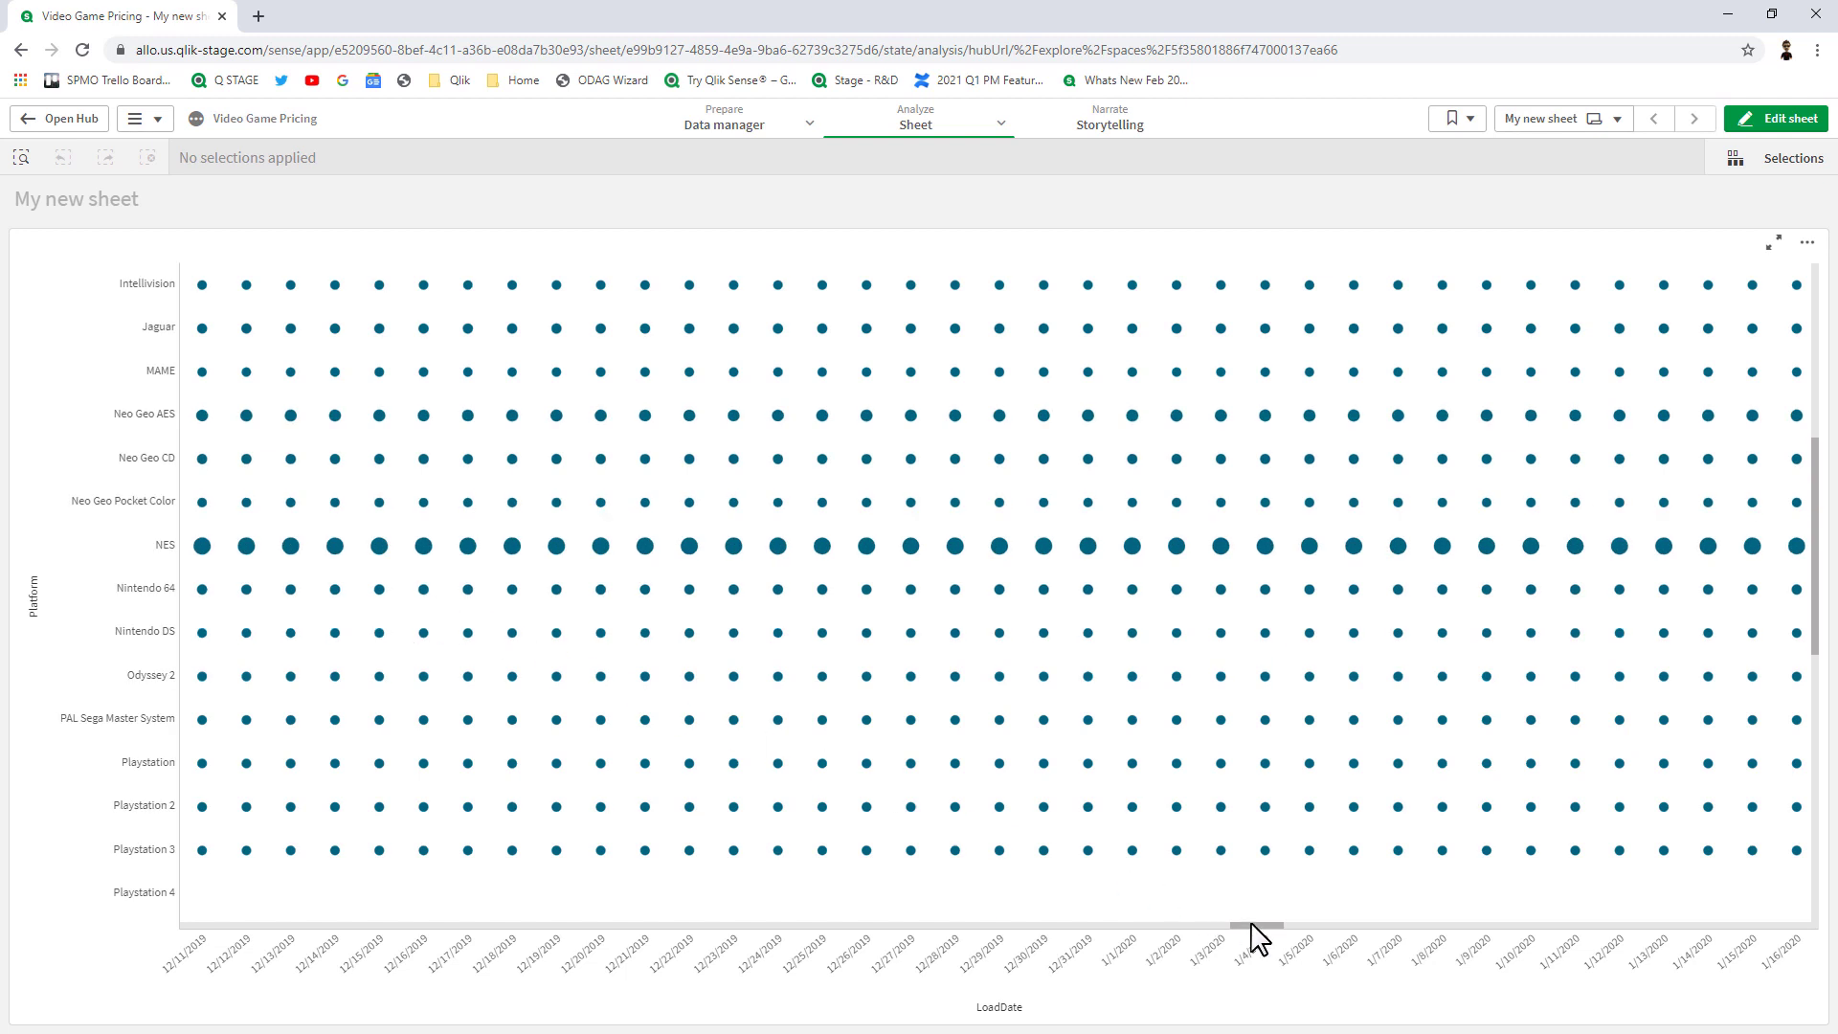
drag(1254, 927, 1690, 931)
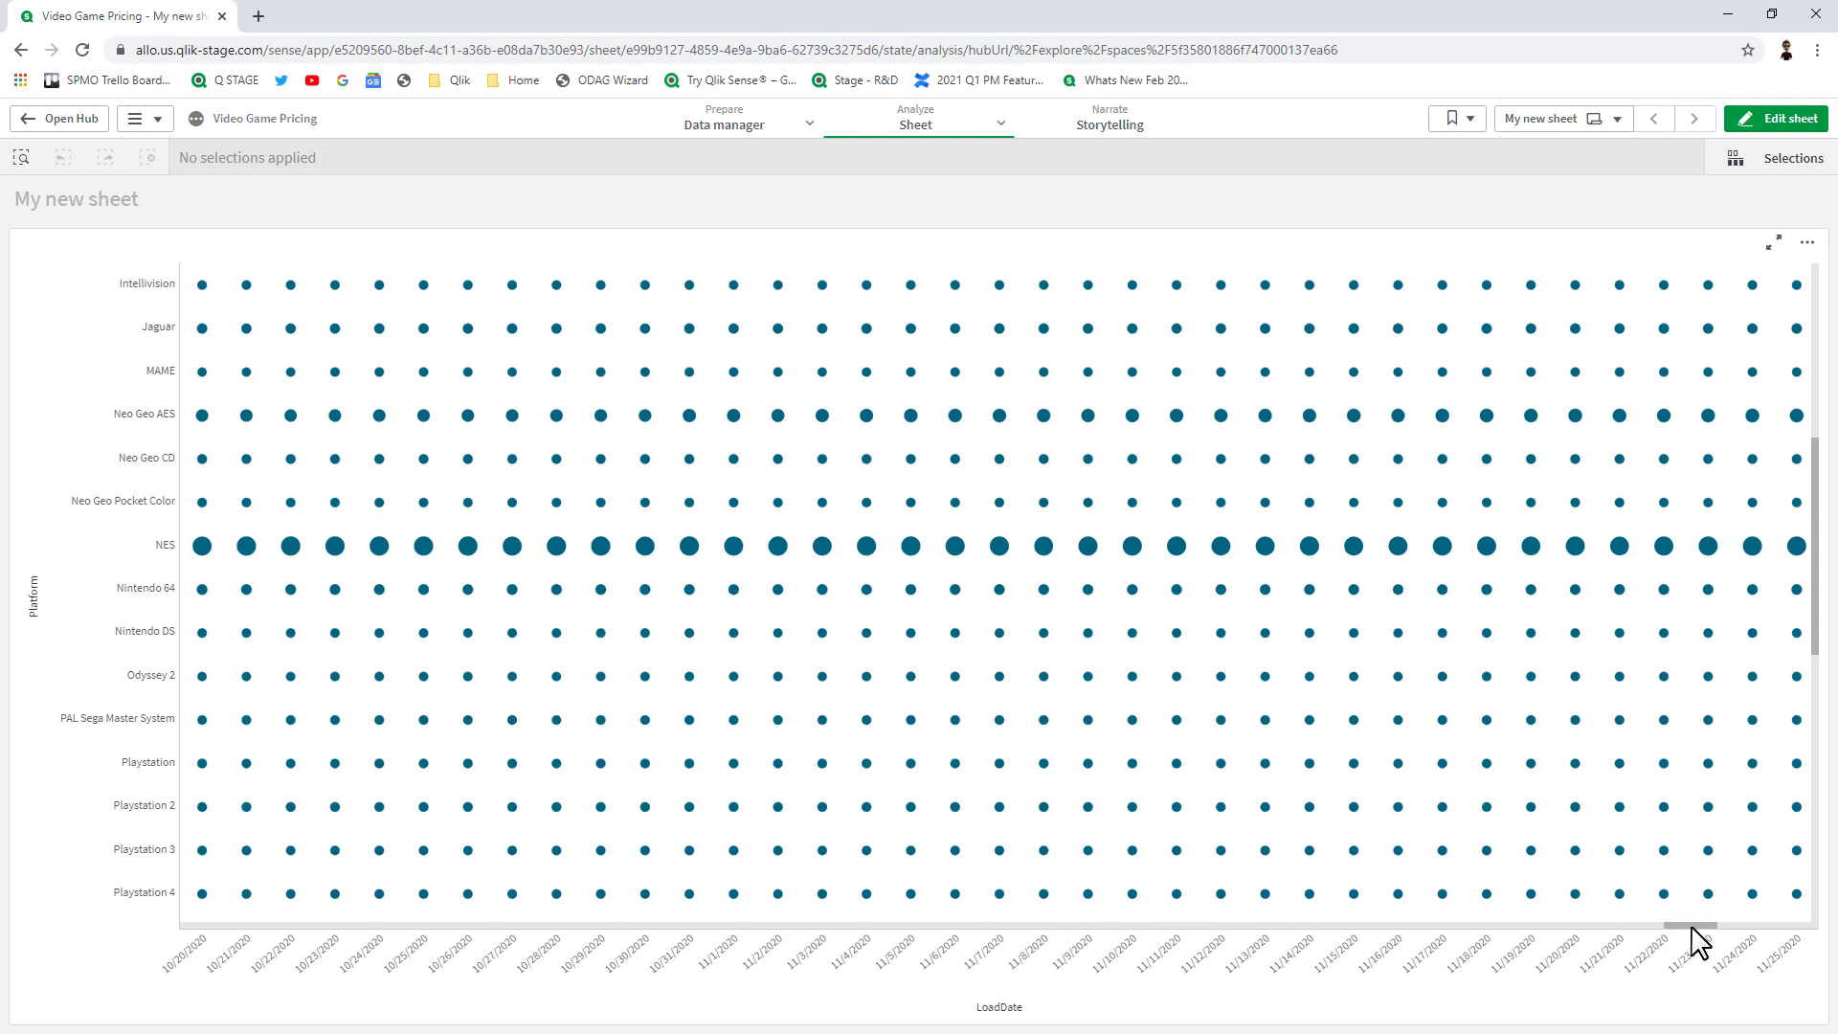
drag(1716, 925, 1792, 925)
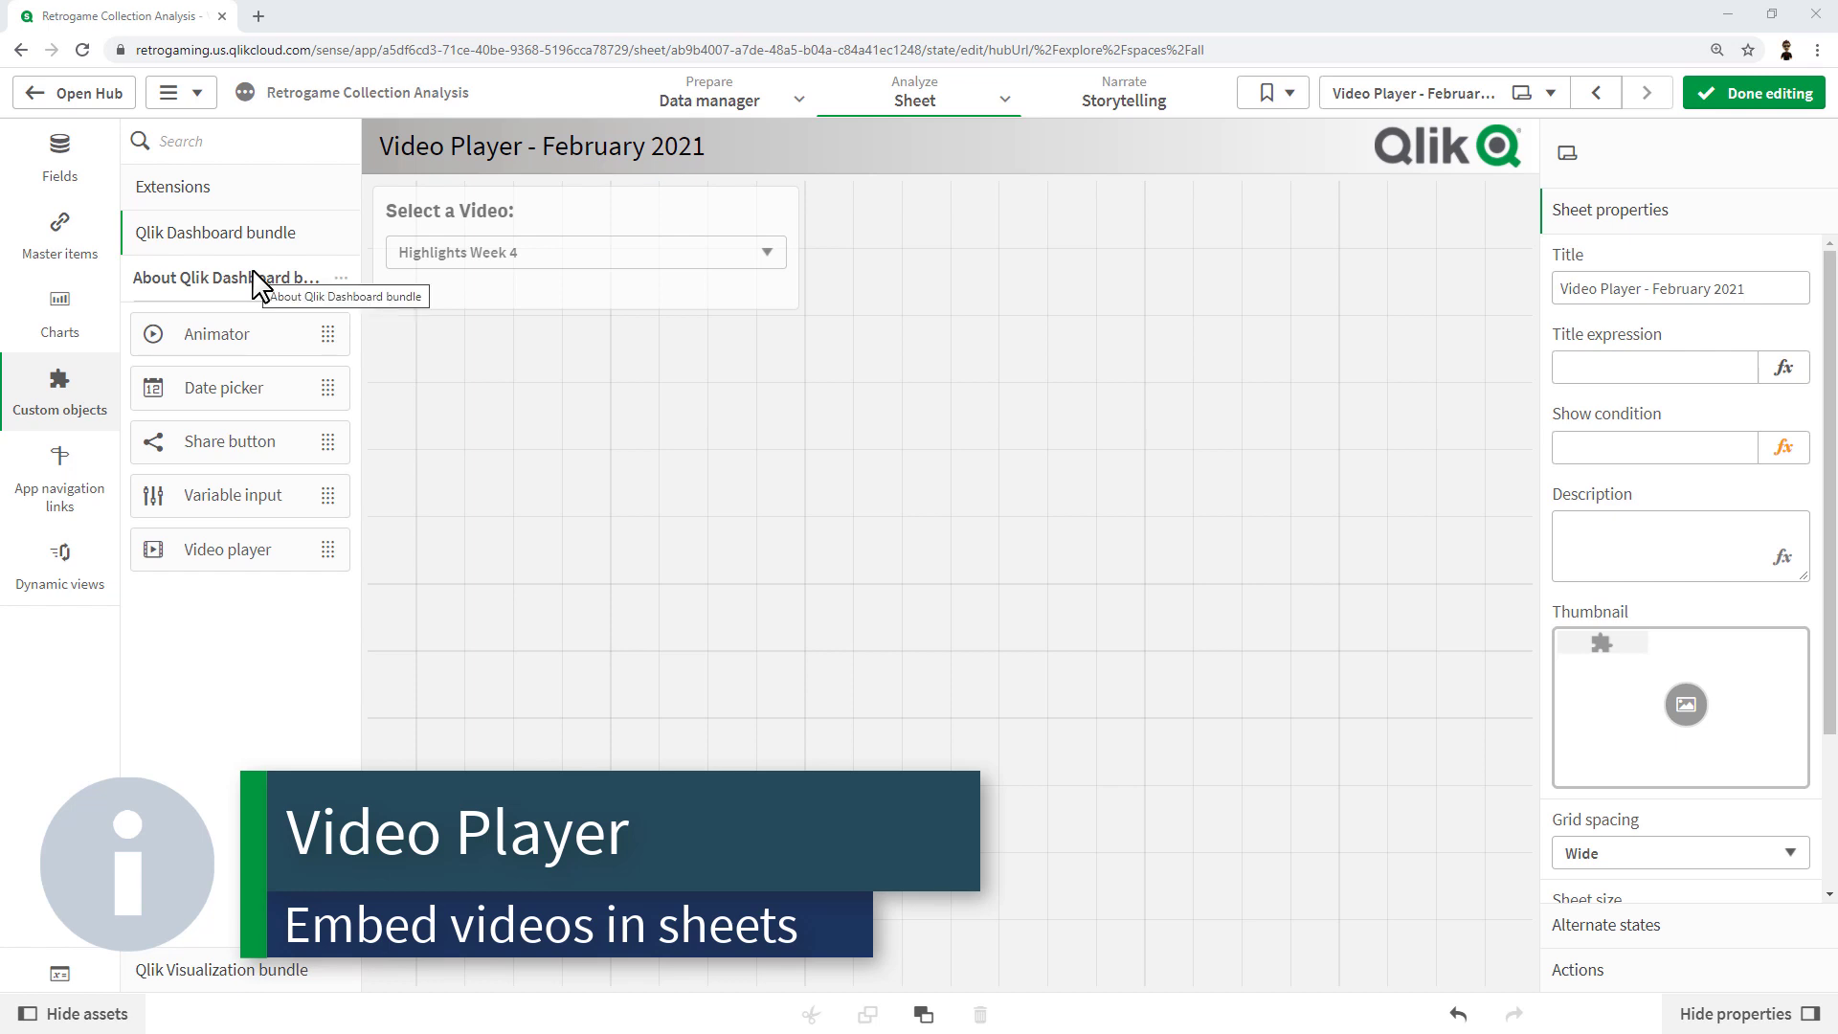
- Add a video player from the Qlik Dashboard bundle below the video selector and enlarge it to fill the rest of the sheet
drag(255, 550, 820, 524)
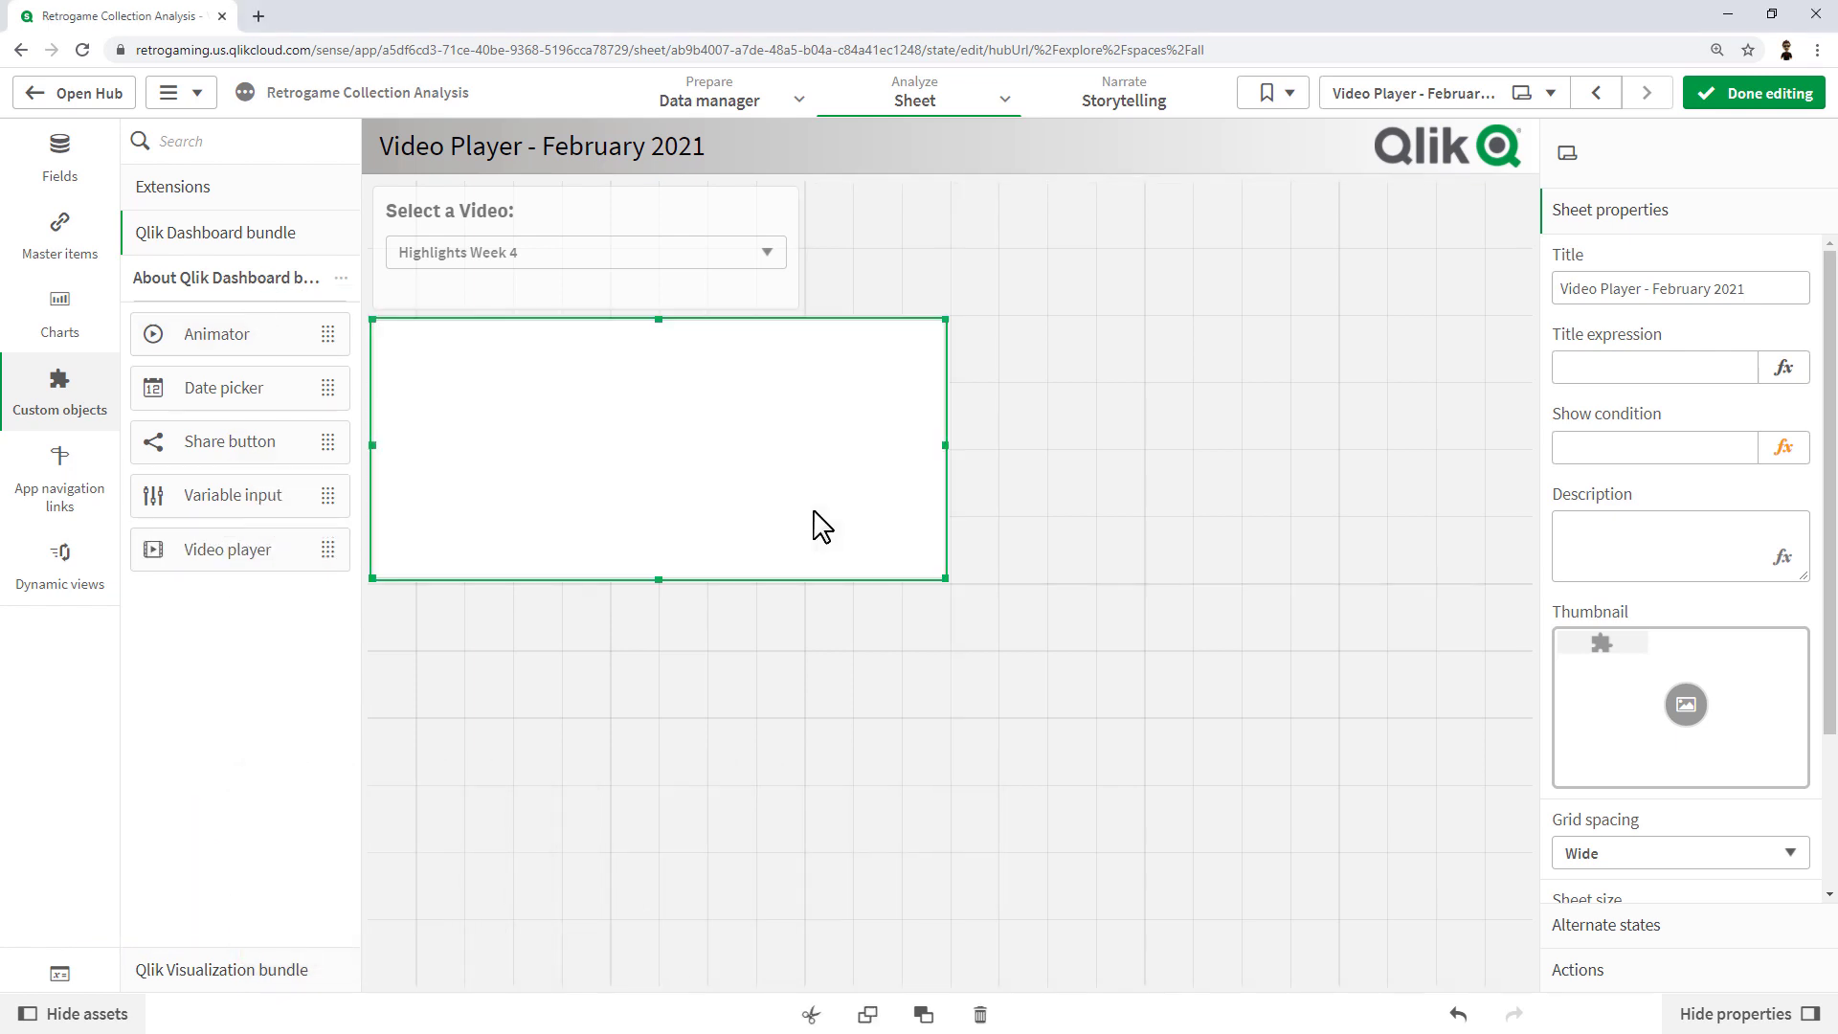
drag(944, 578, 1544, 997)
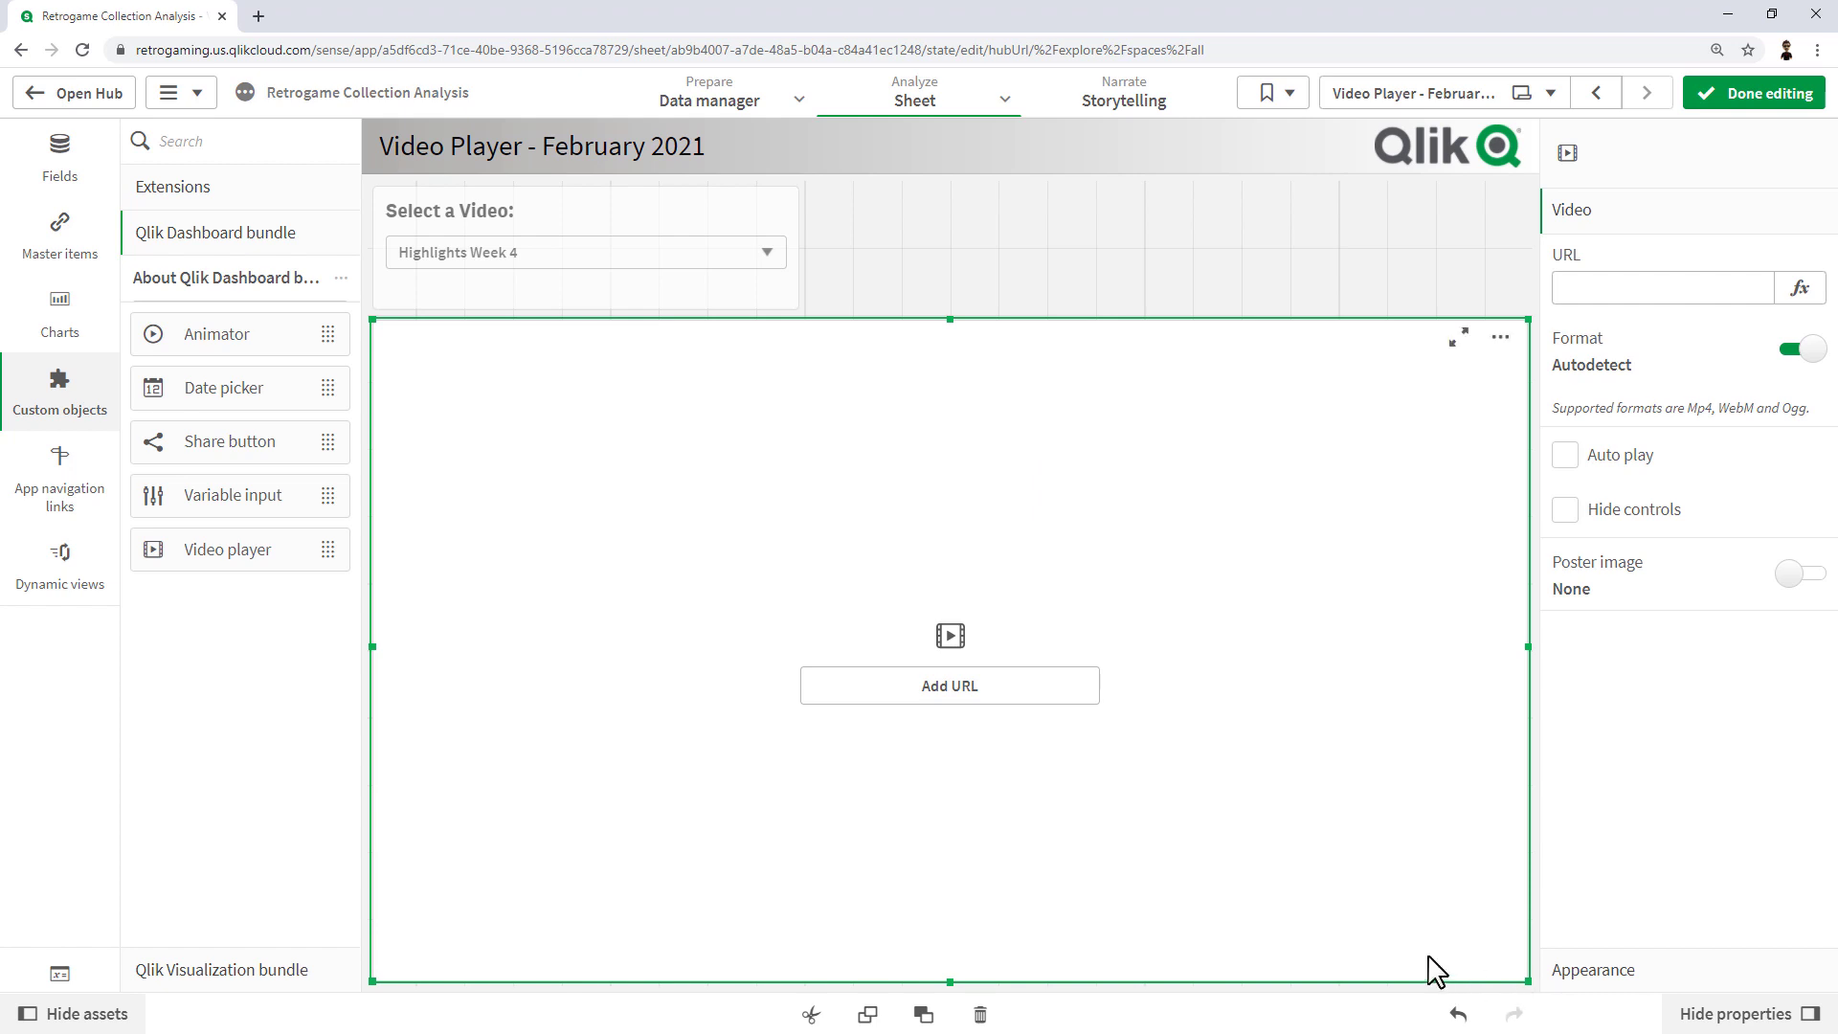
click(1017, 711)
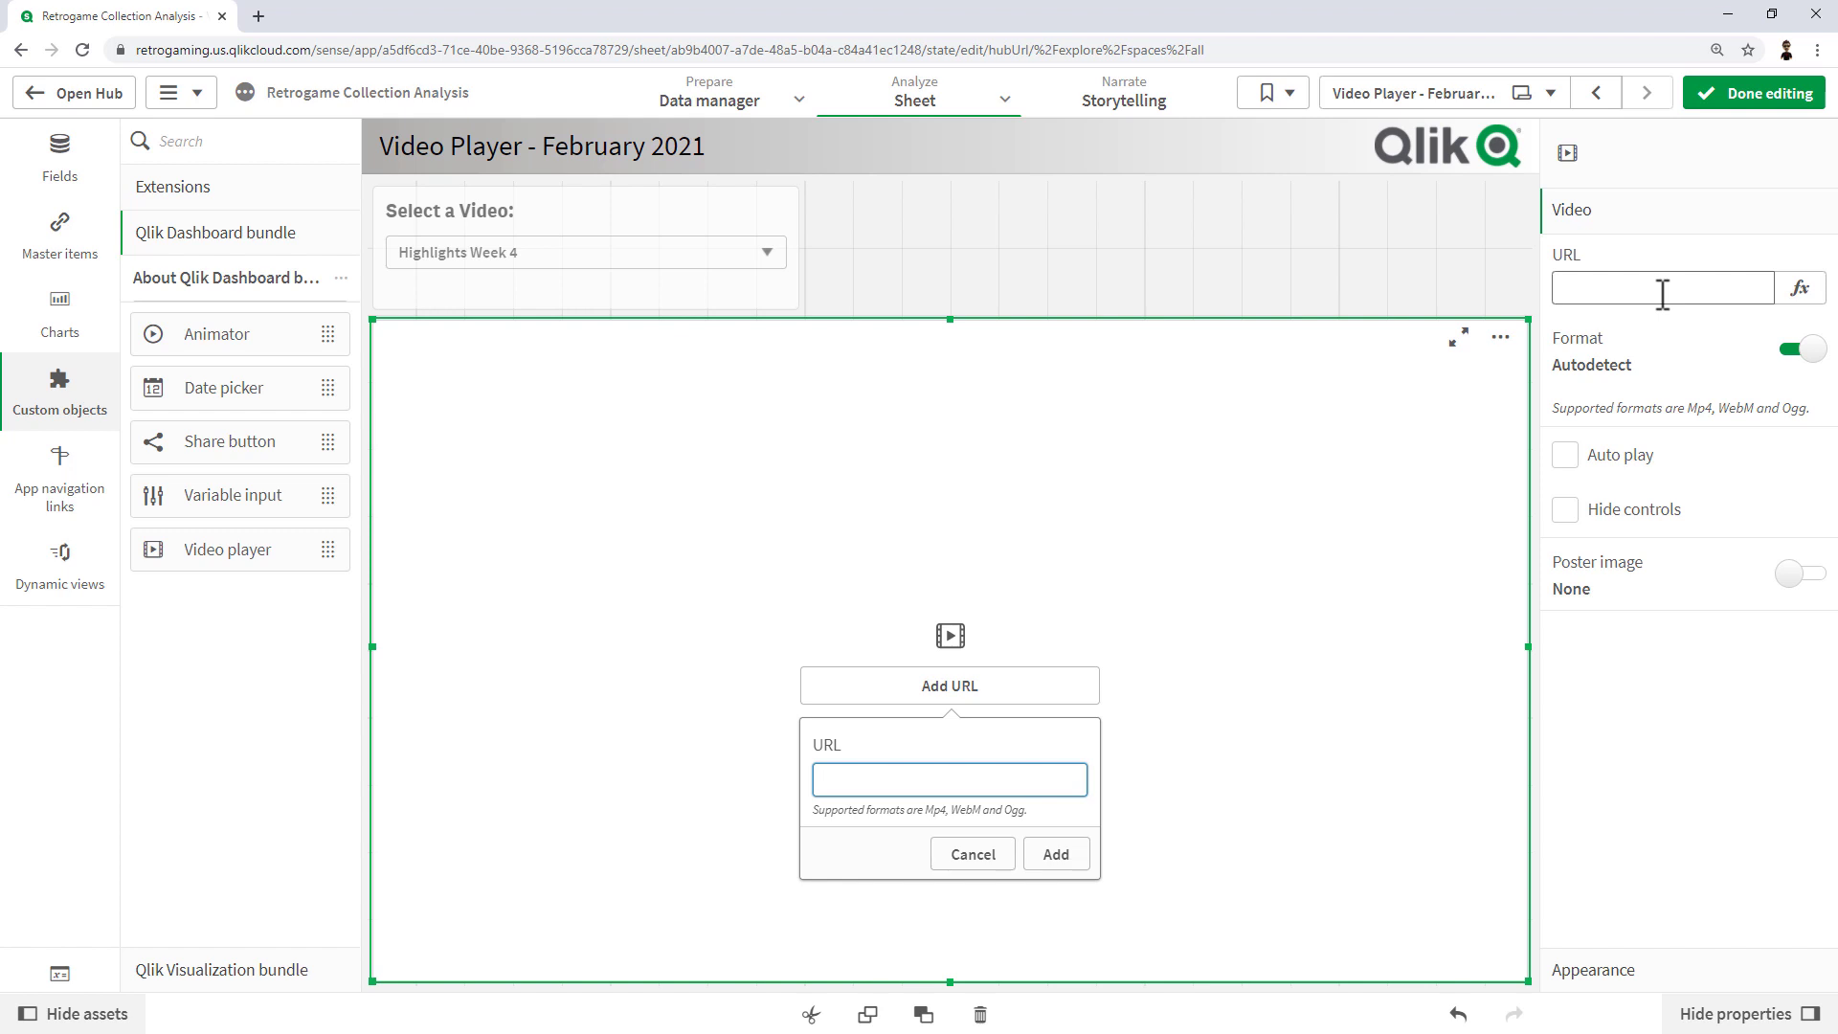
- Examine the definition of the Vvideo variable in the app's variable list
click(72, 978)
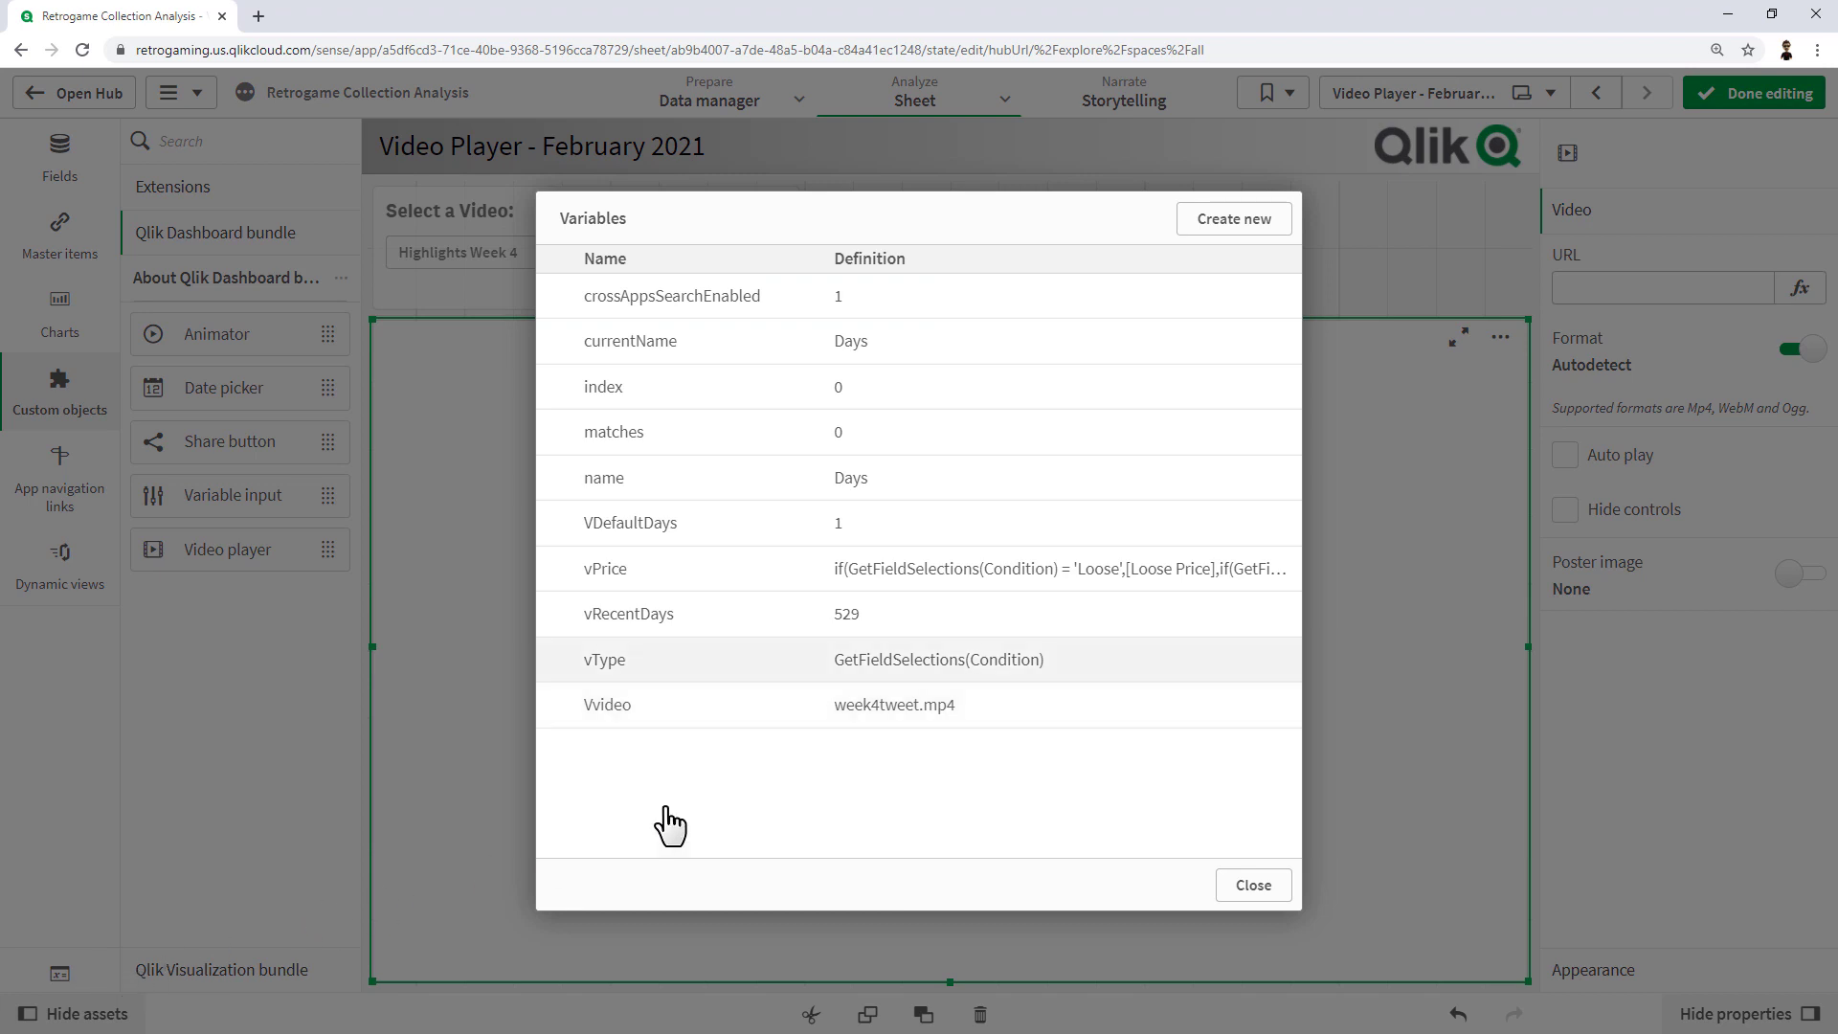
click(1023, 710)
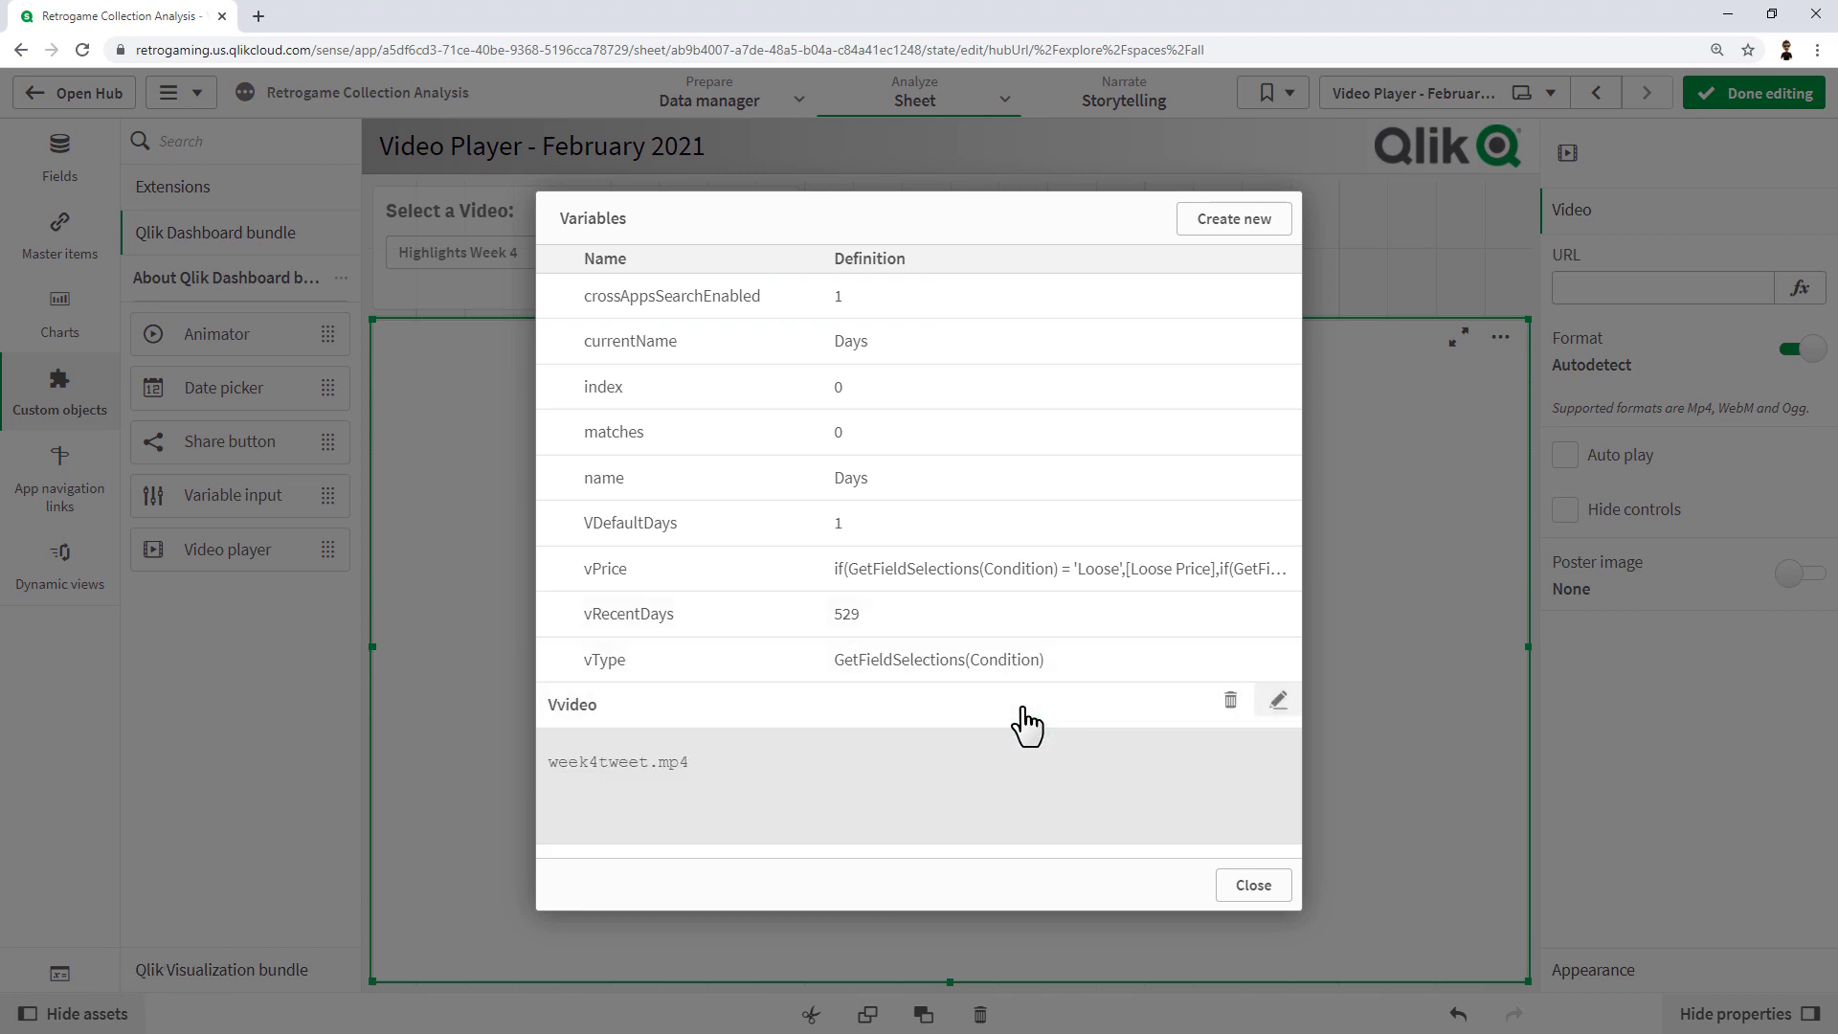
click(1254, 889)
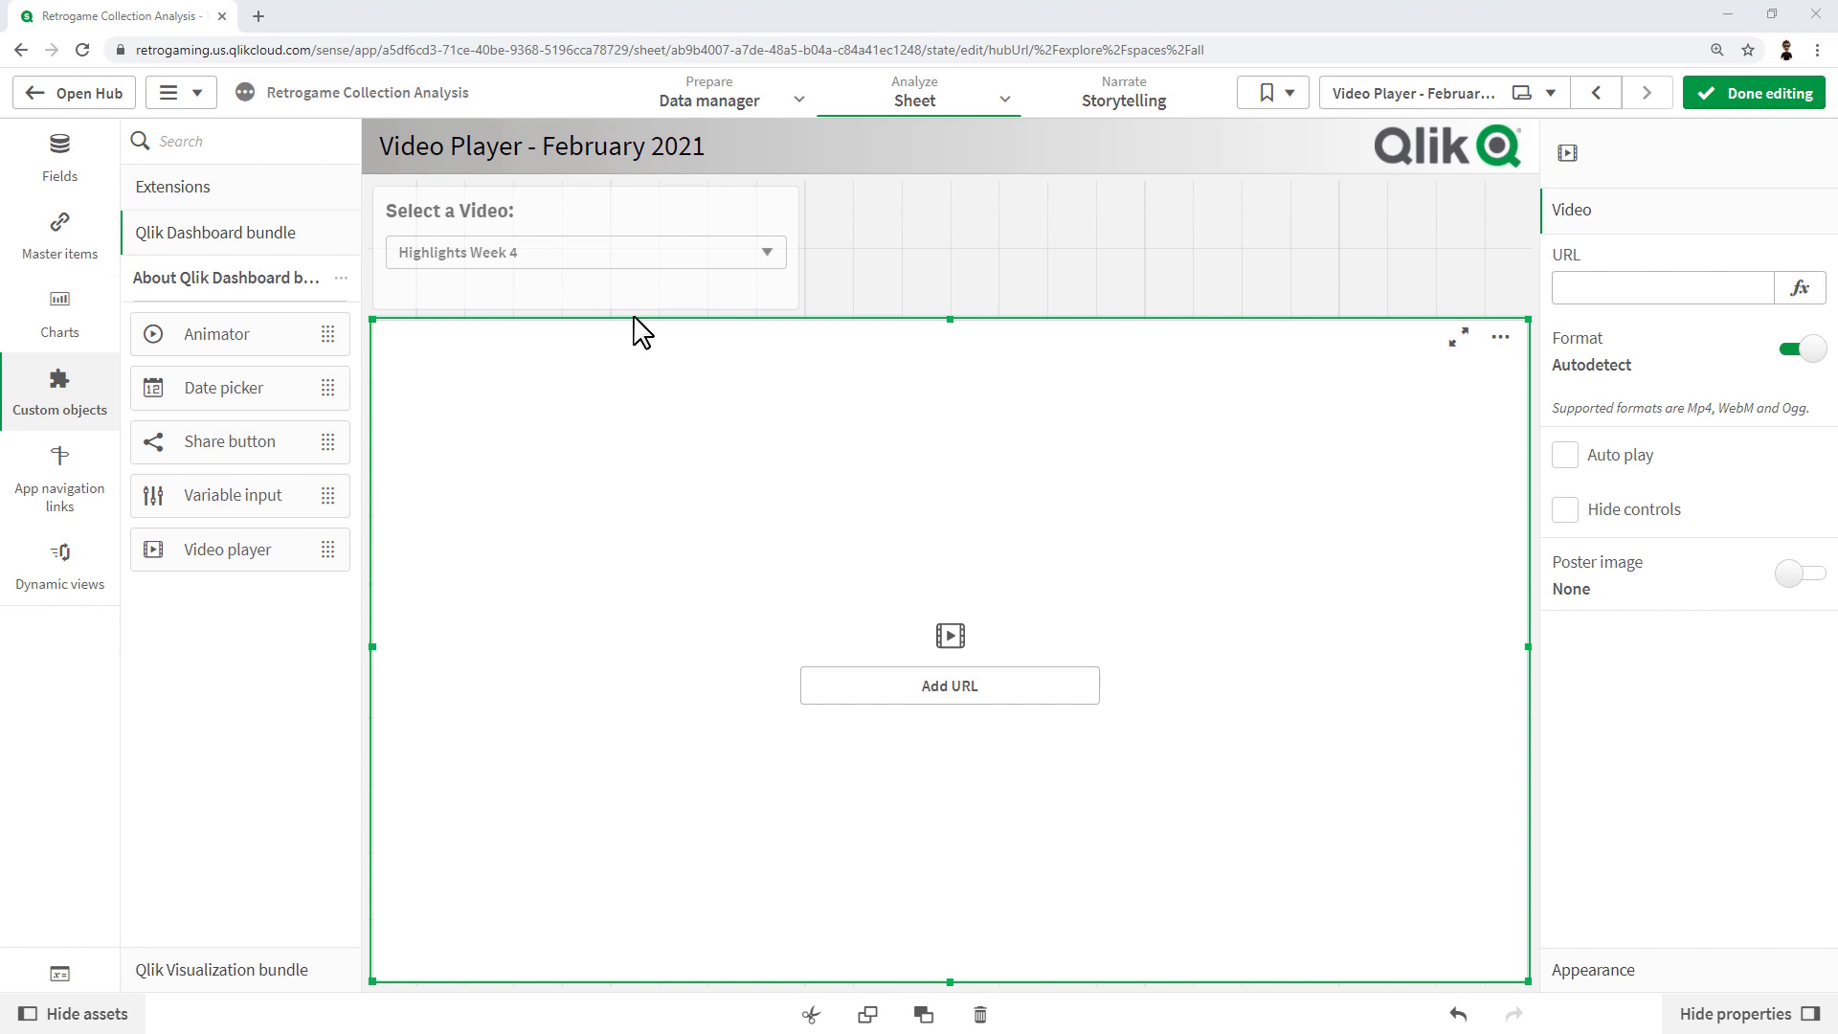
click(1809, 299)
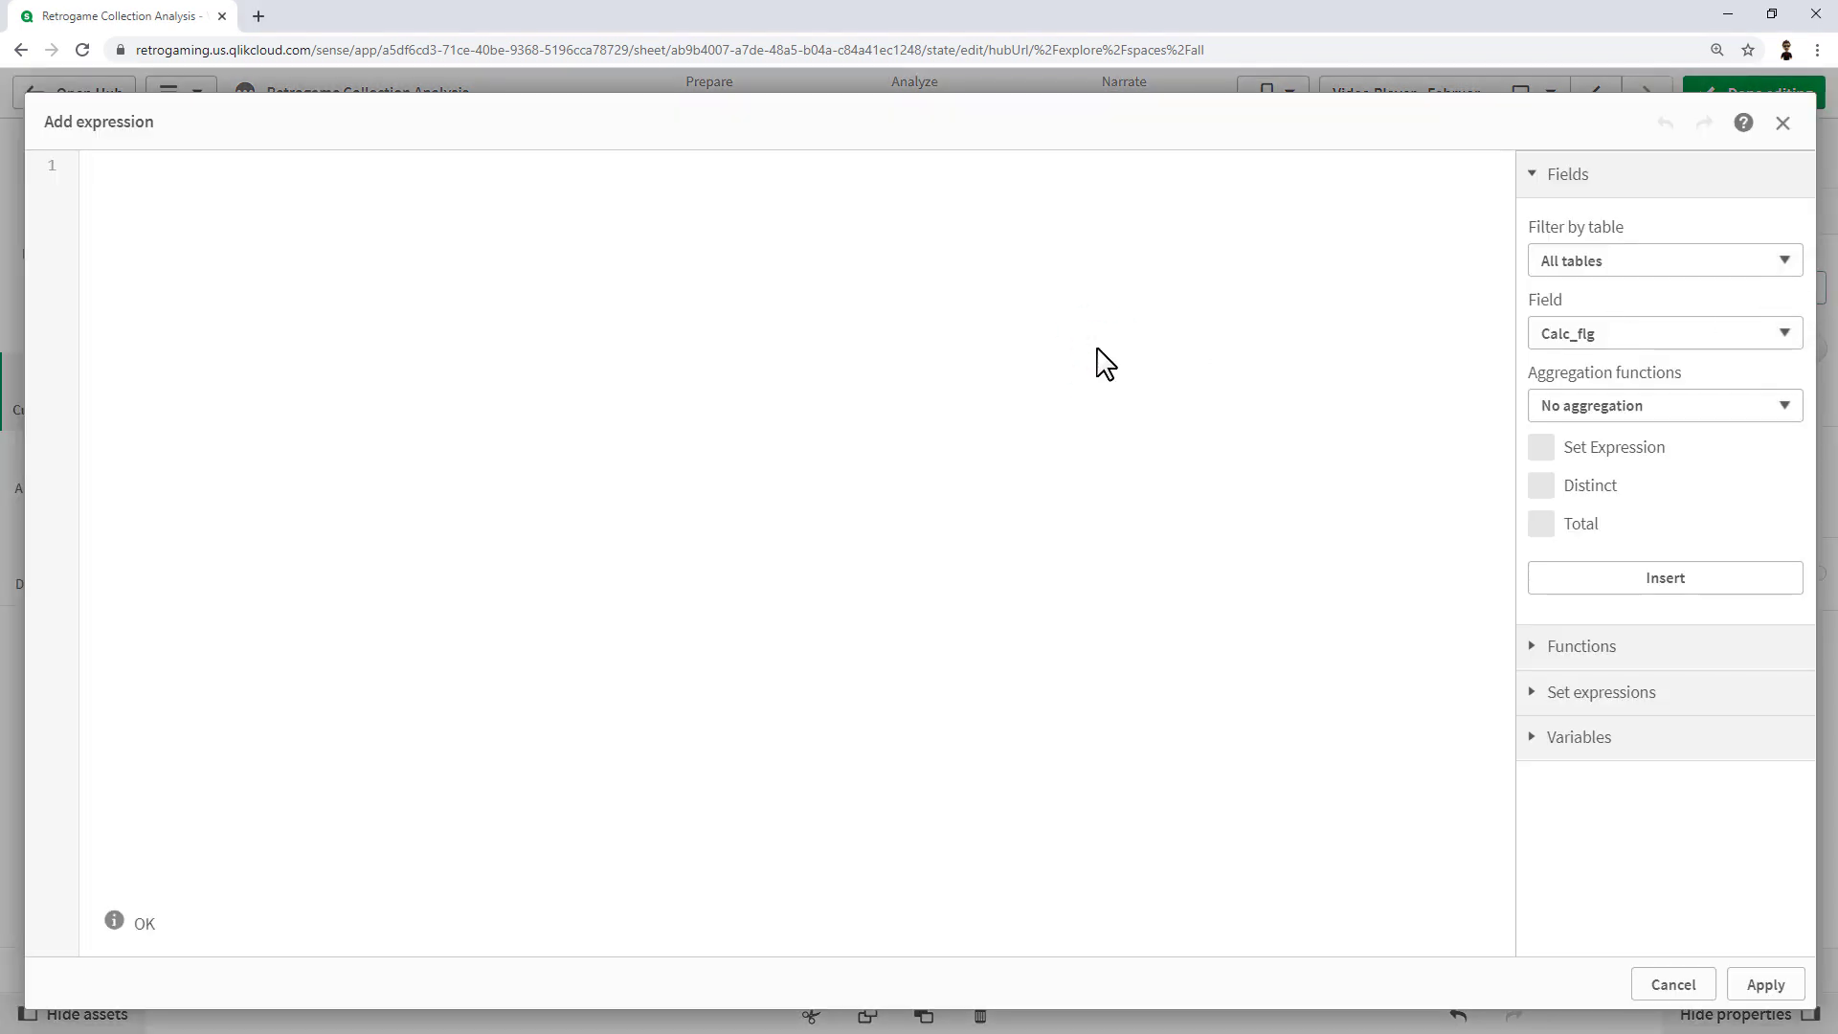
text(='https://qlikmarketing-webapps.s3.amazonaws.com/retrogaming-collection/$(Vvideo)')
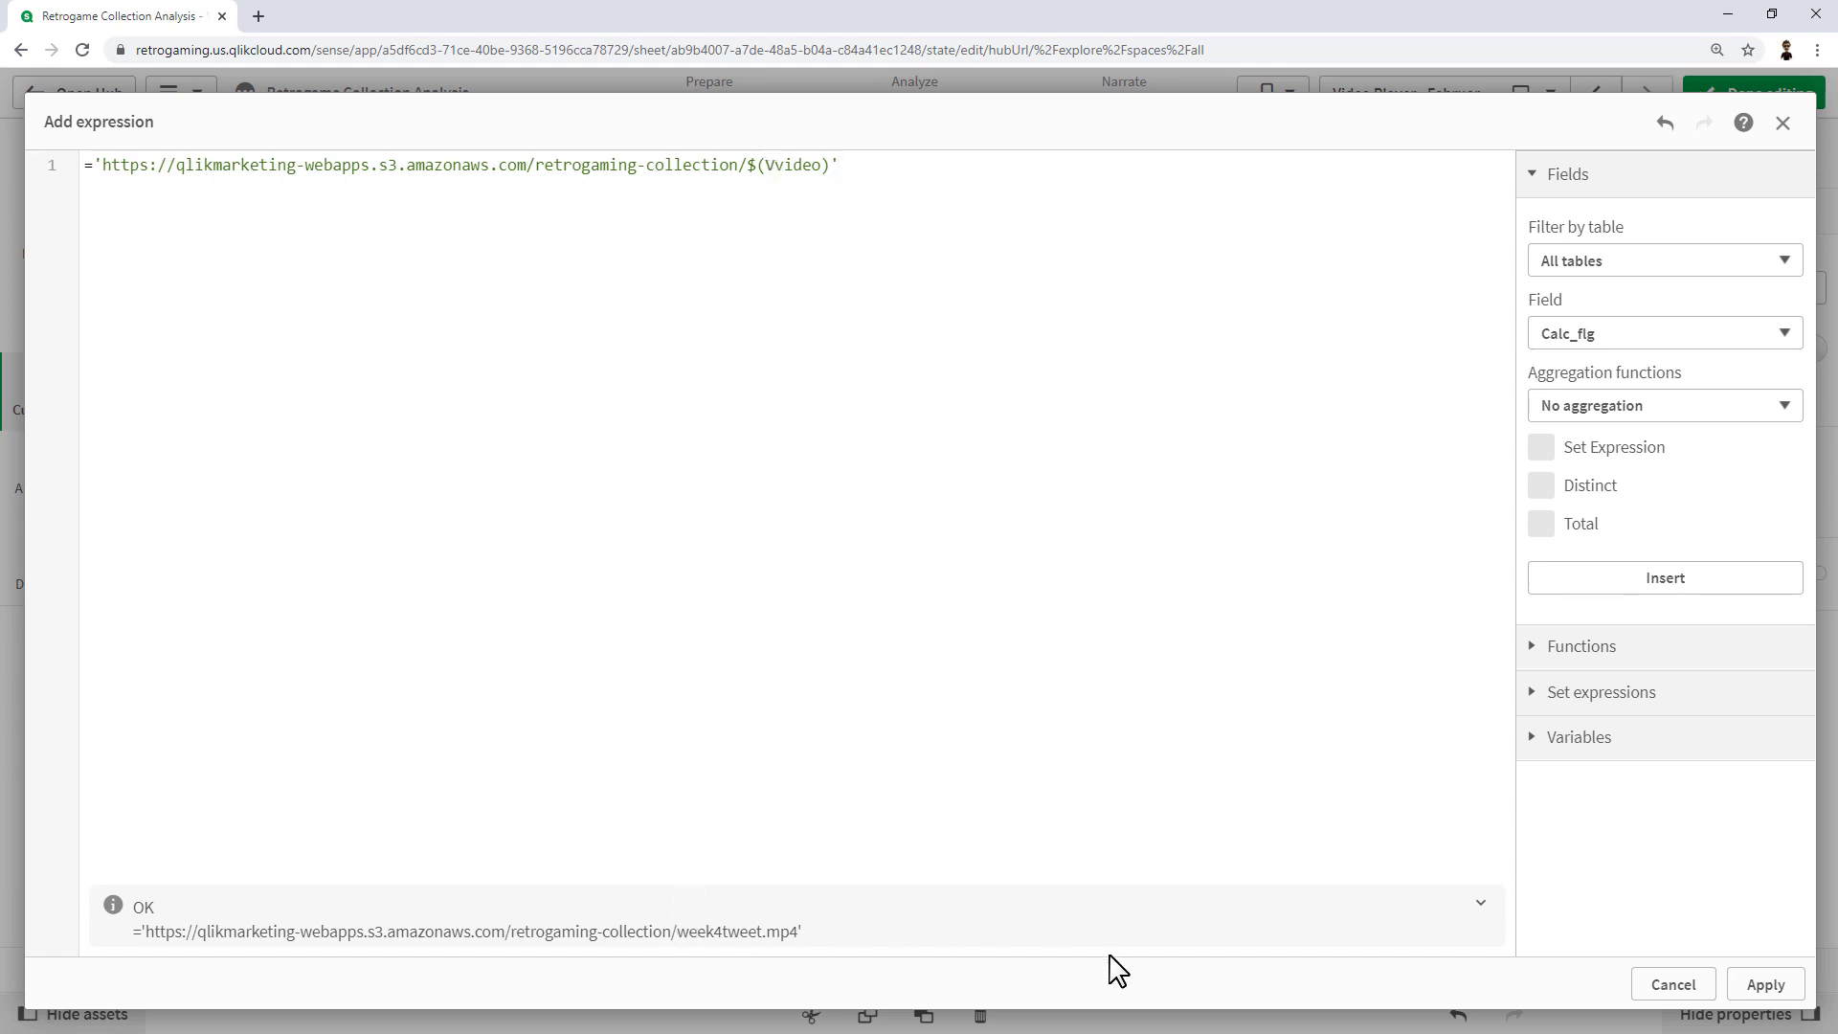
click(1745, 994)
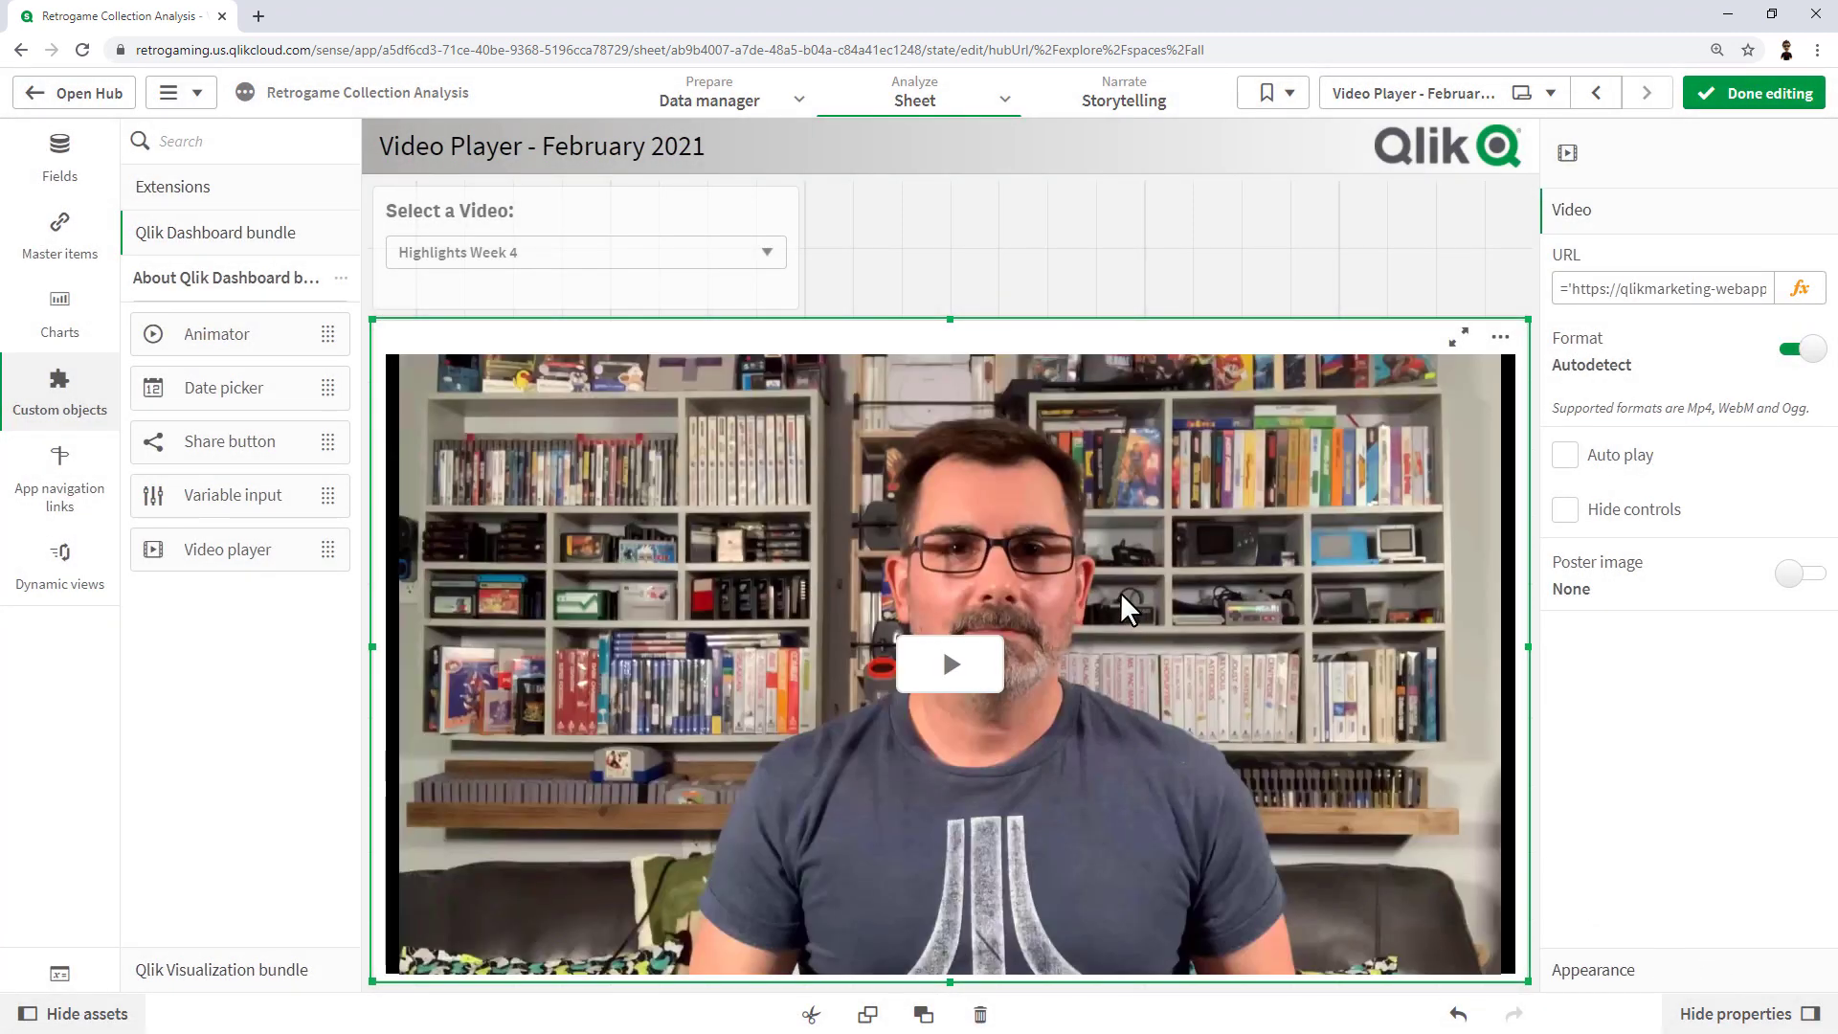
click(1761, 96)
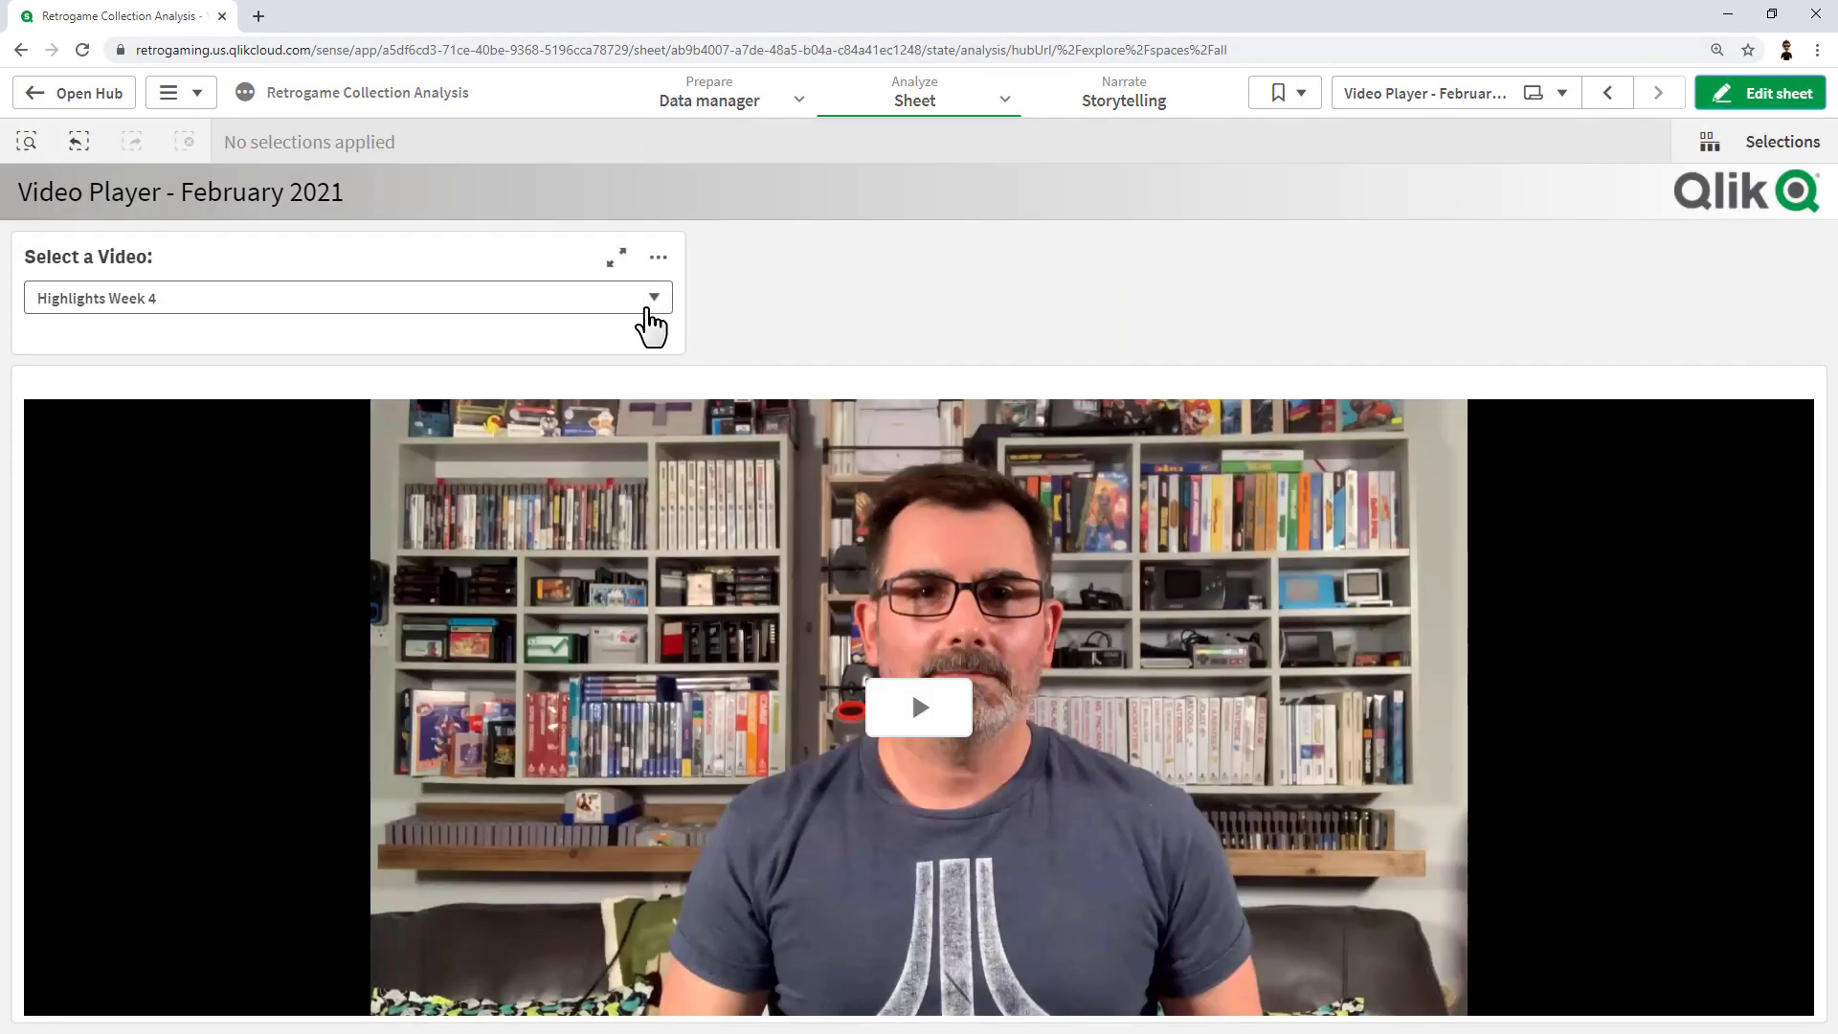
- Select the Highlights Promo video and play it in the sheet's video player
click(647, 308)
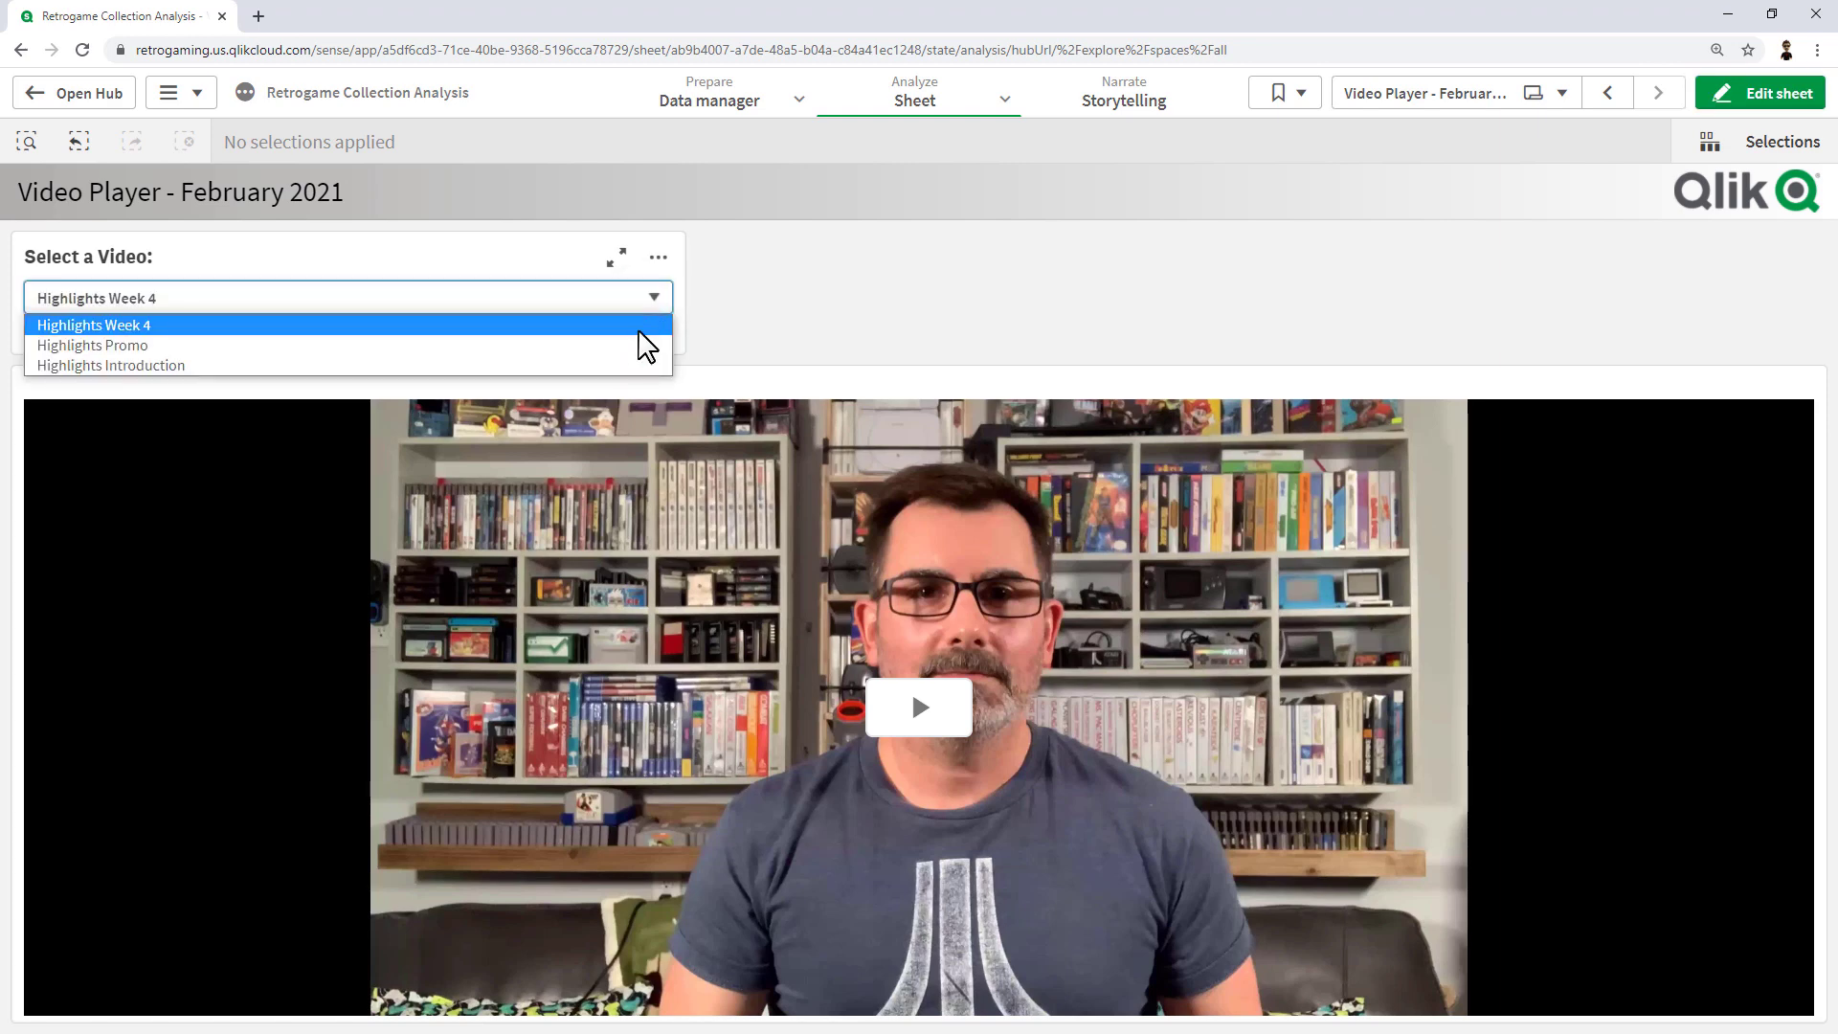
click(634, 346)
click(914, 718)
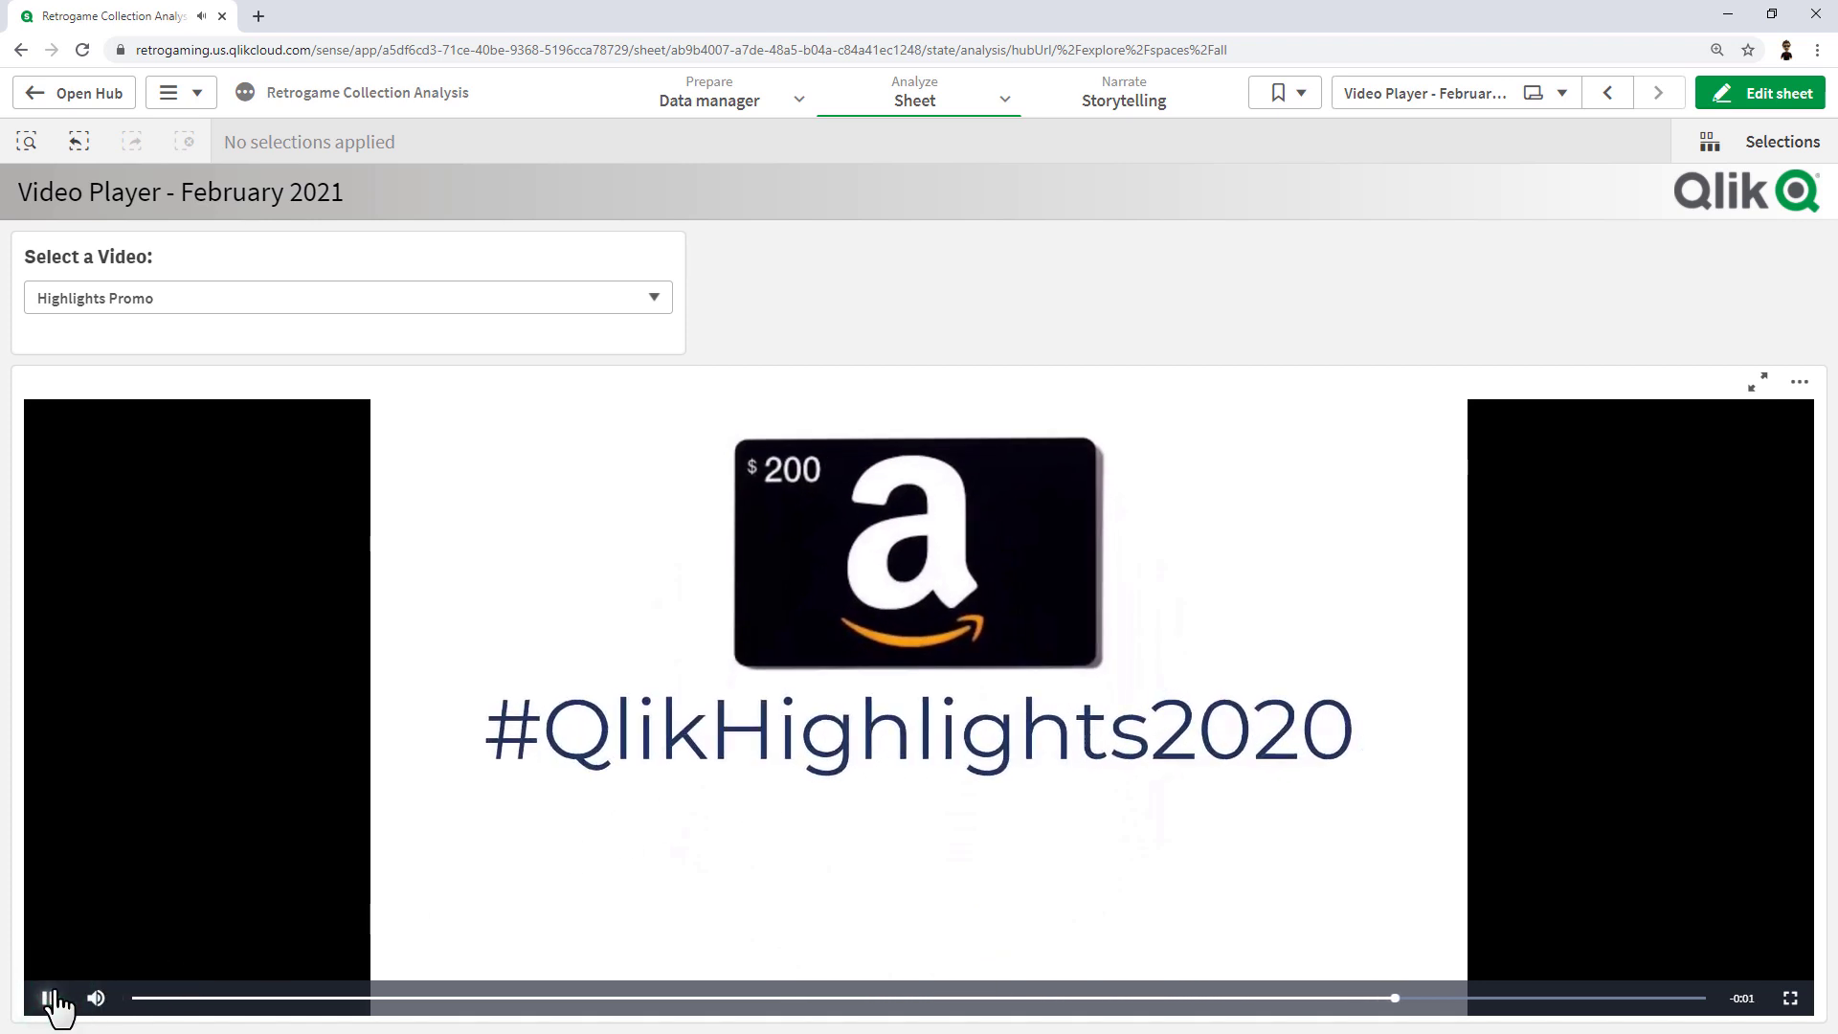
- Switch the video selection to Highlights Introduction and play it
click(182, 298)
click(185, 365)
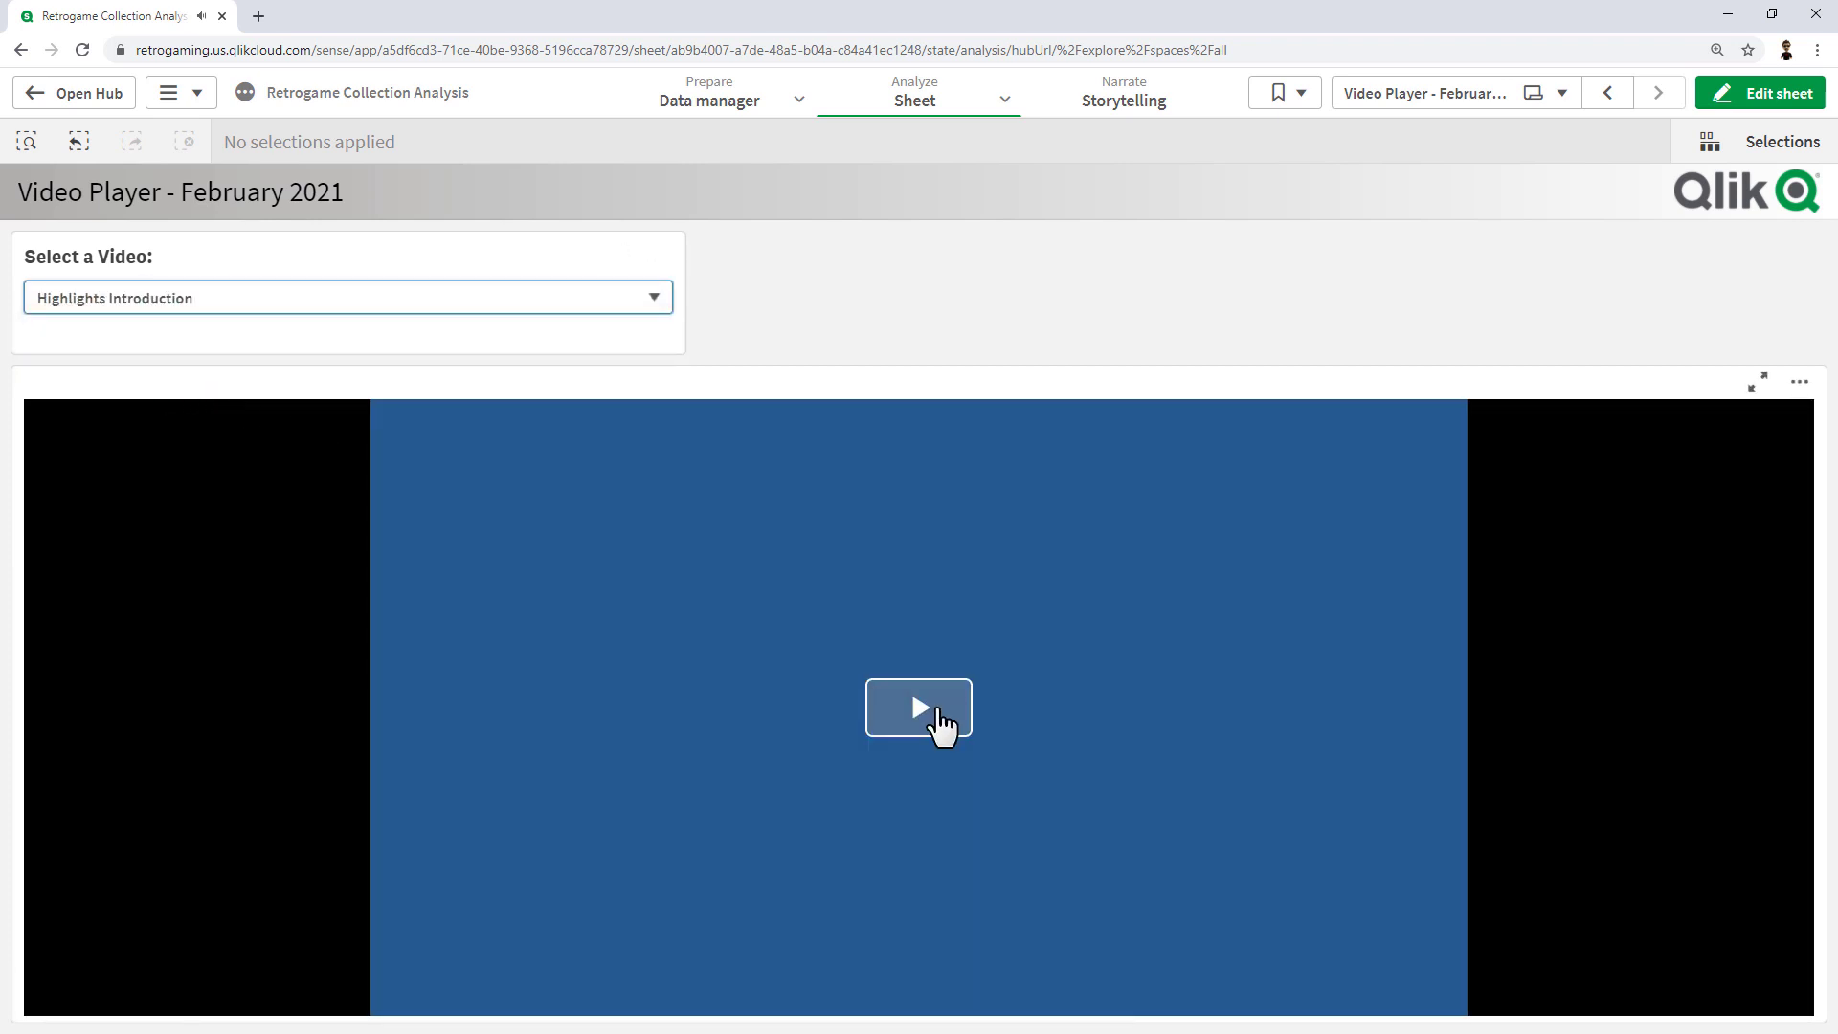
click(929, 718)
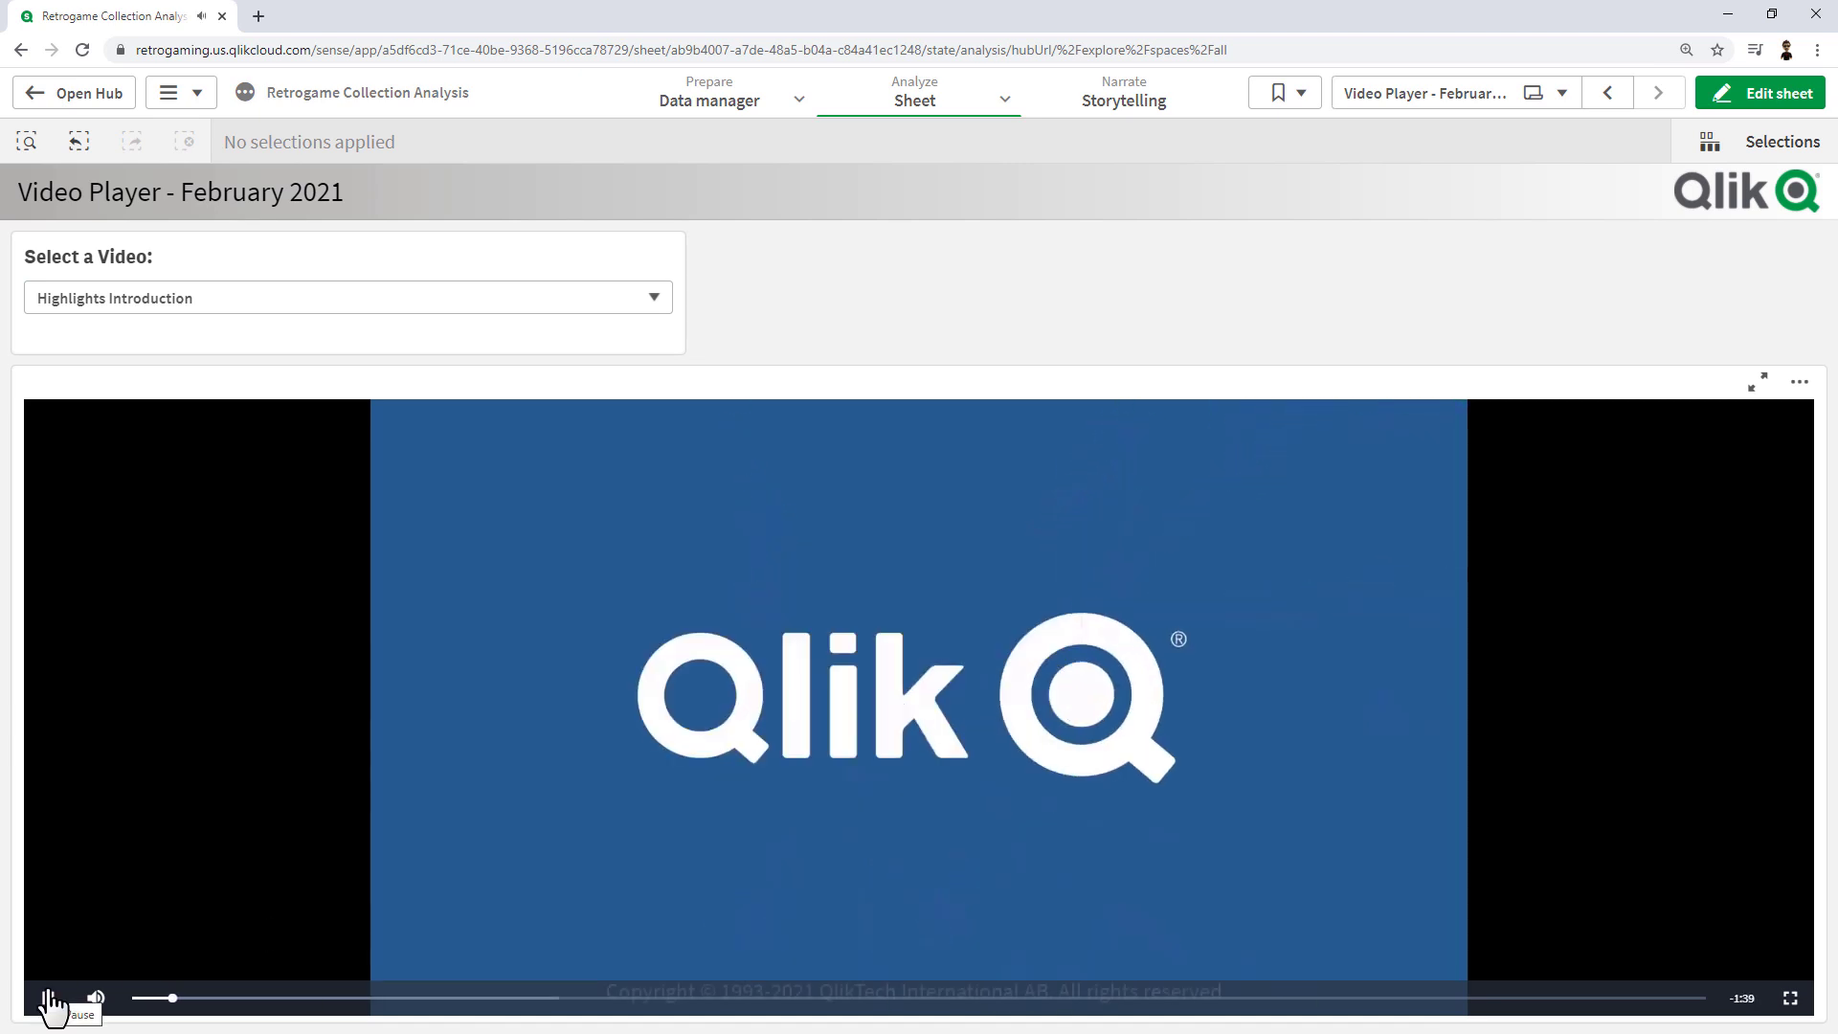
- Switch the video selection back to Highlights Week 4, play it briefly and pause it
click(139, 302)
click(143, 343)
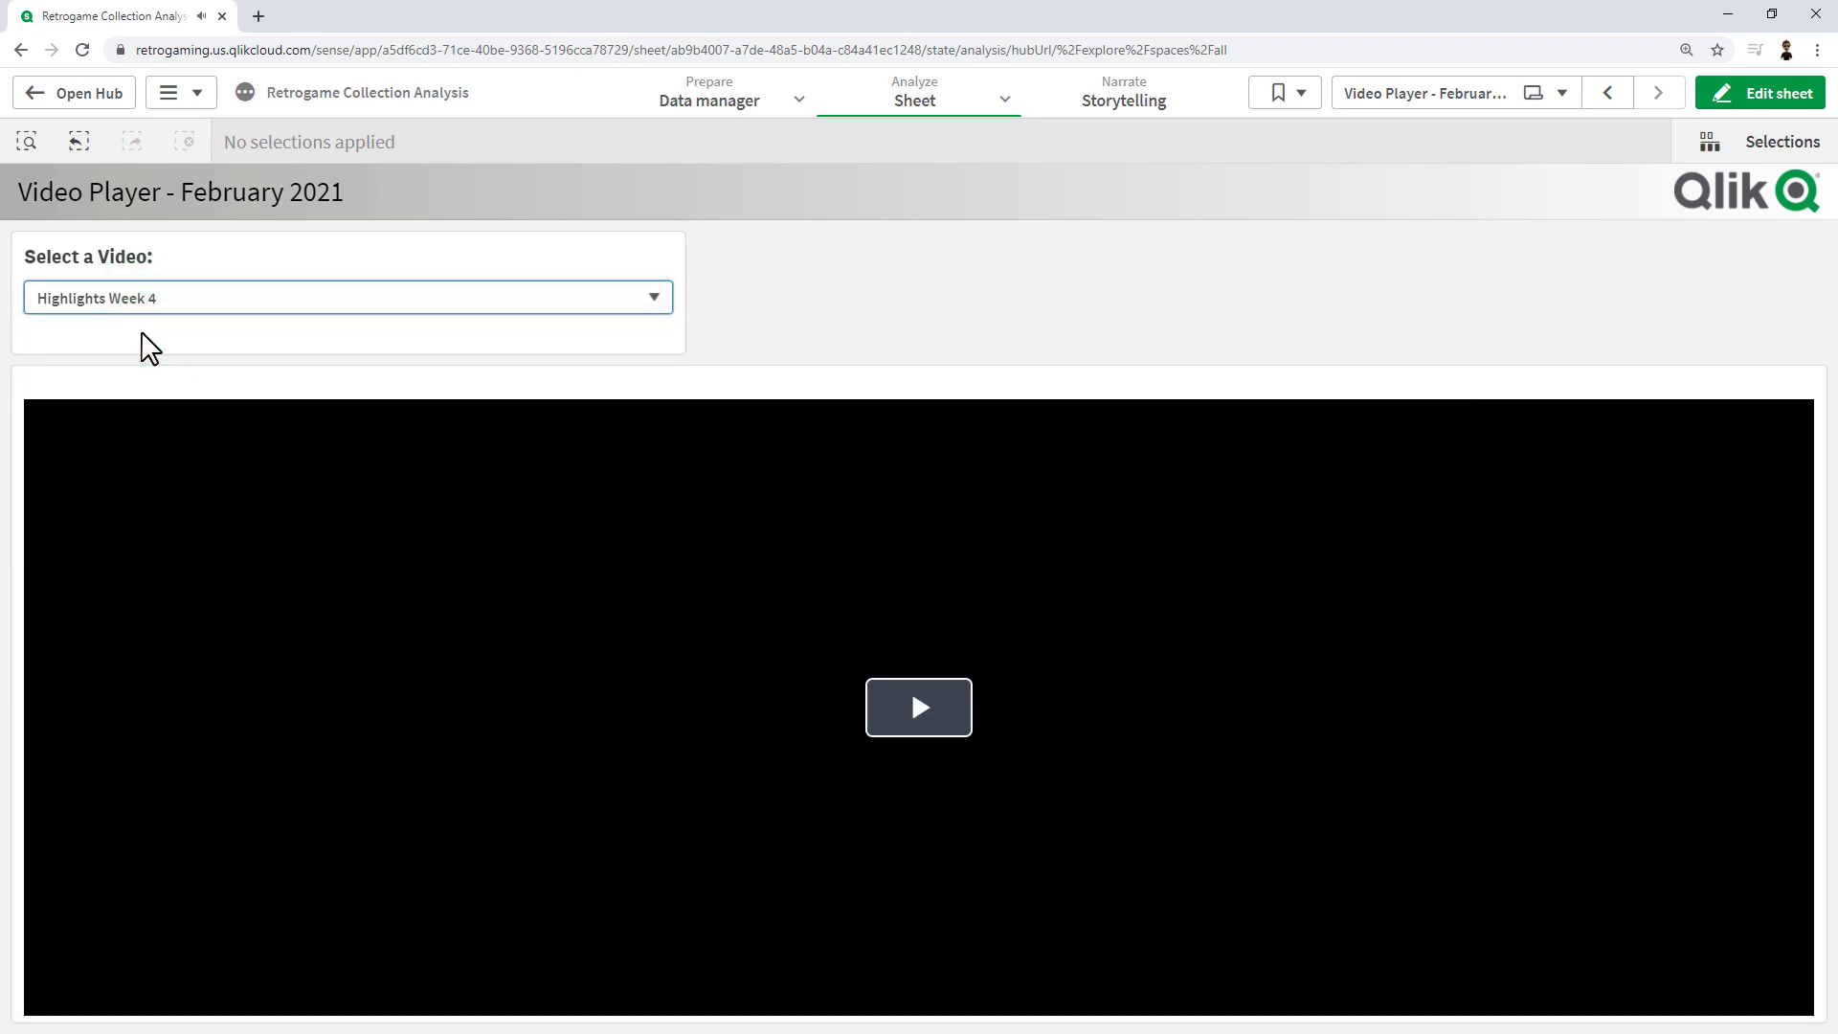
click(957, 688)
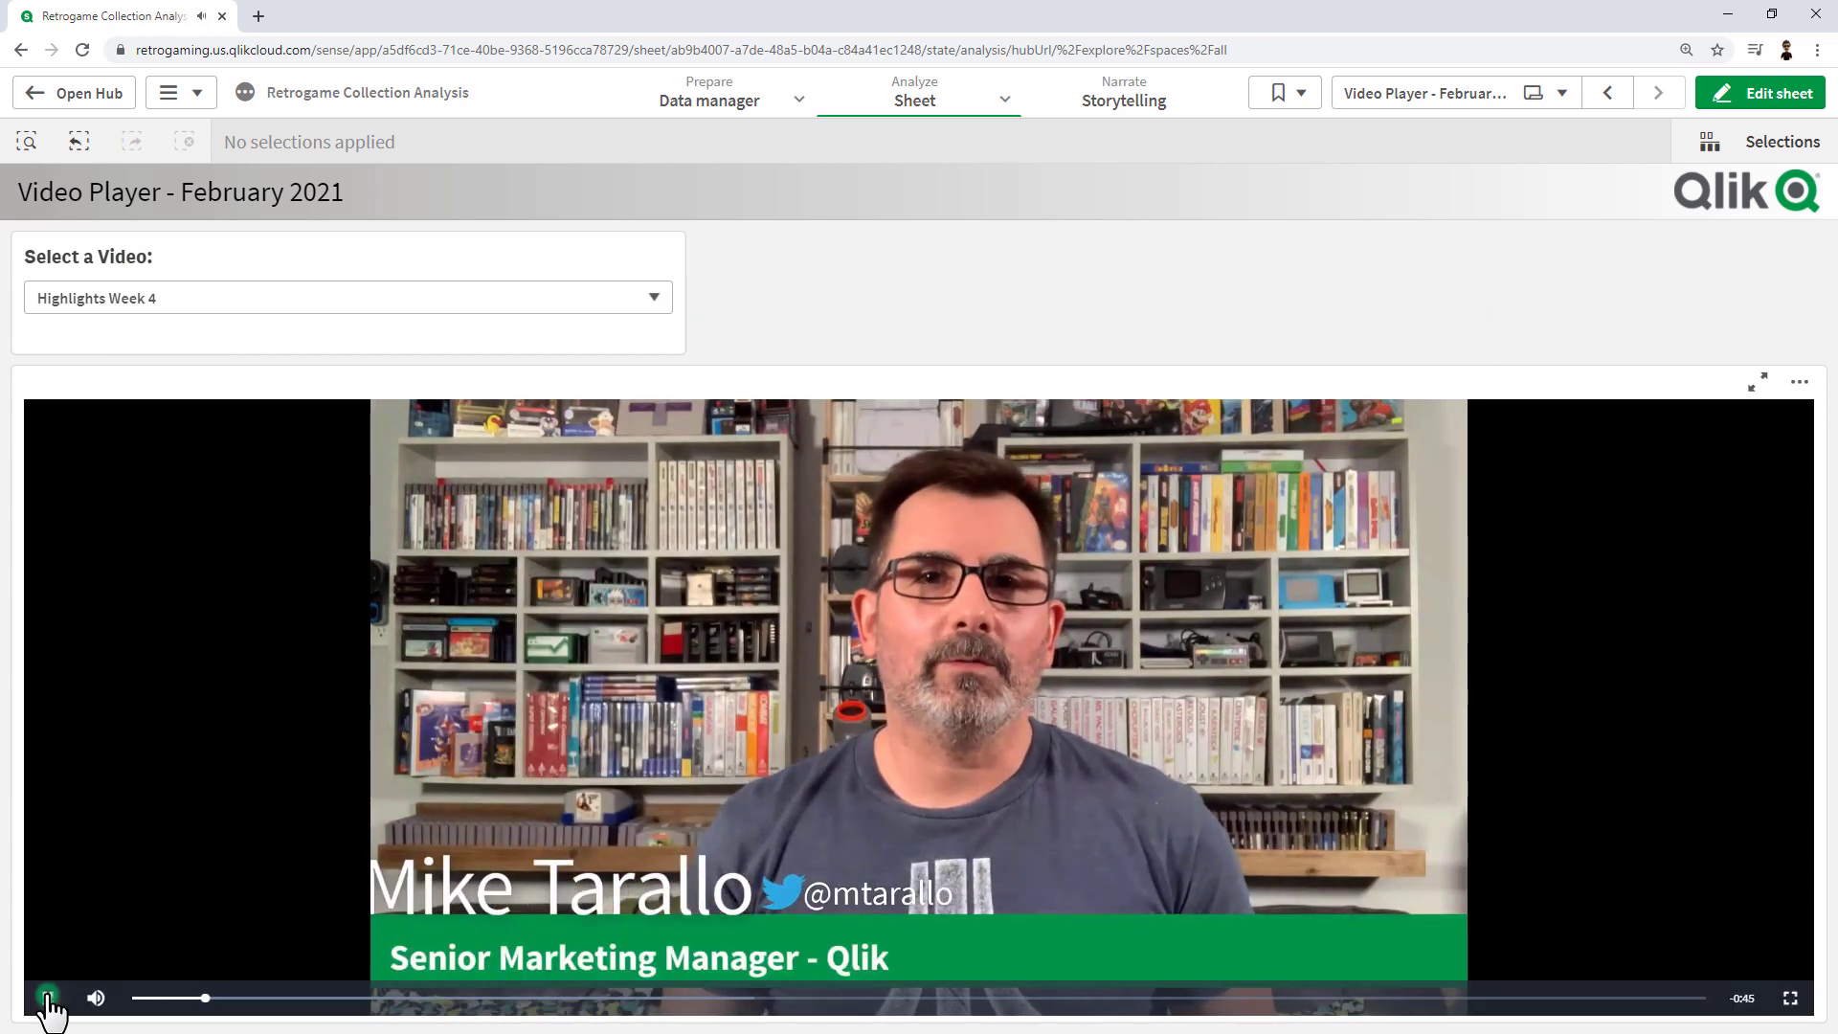
click(48, 999)
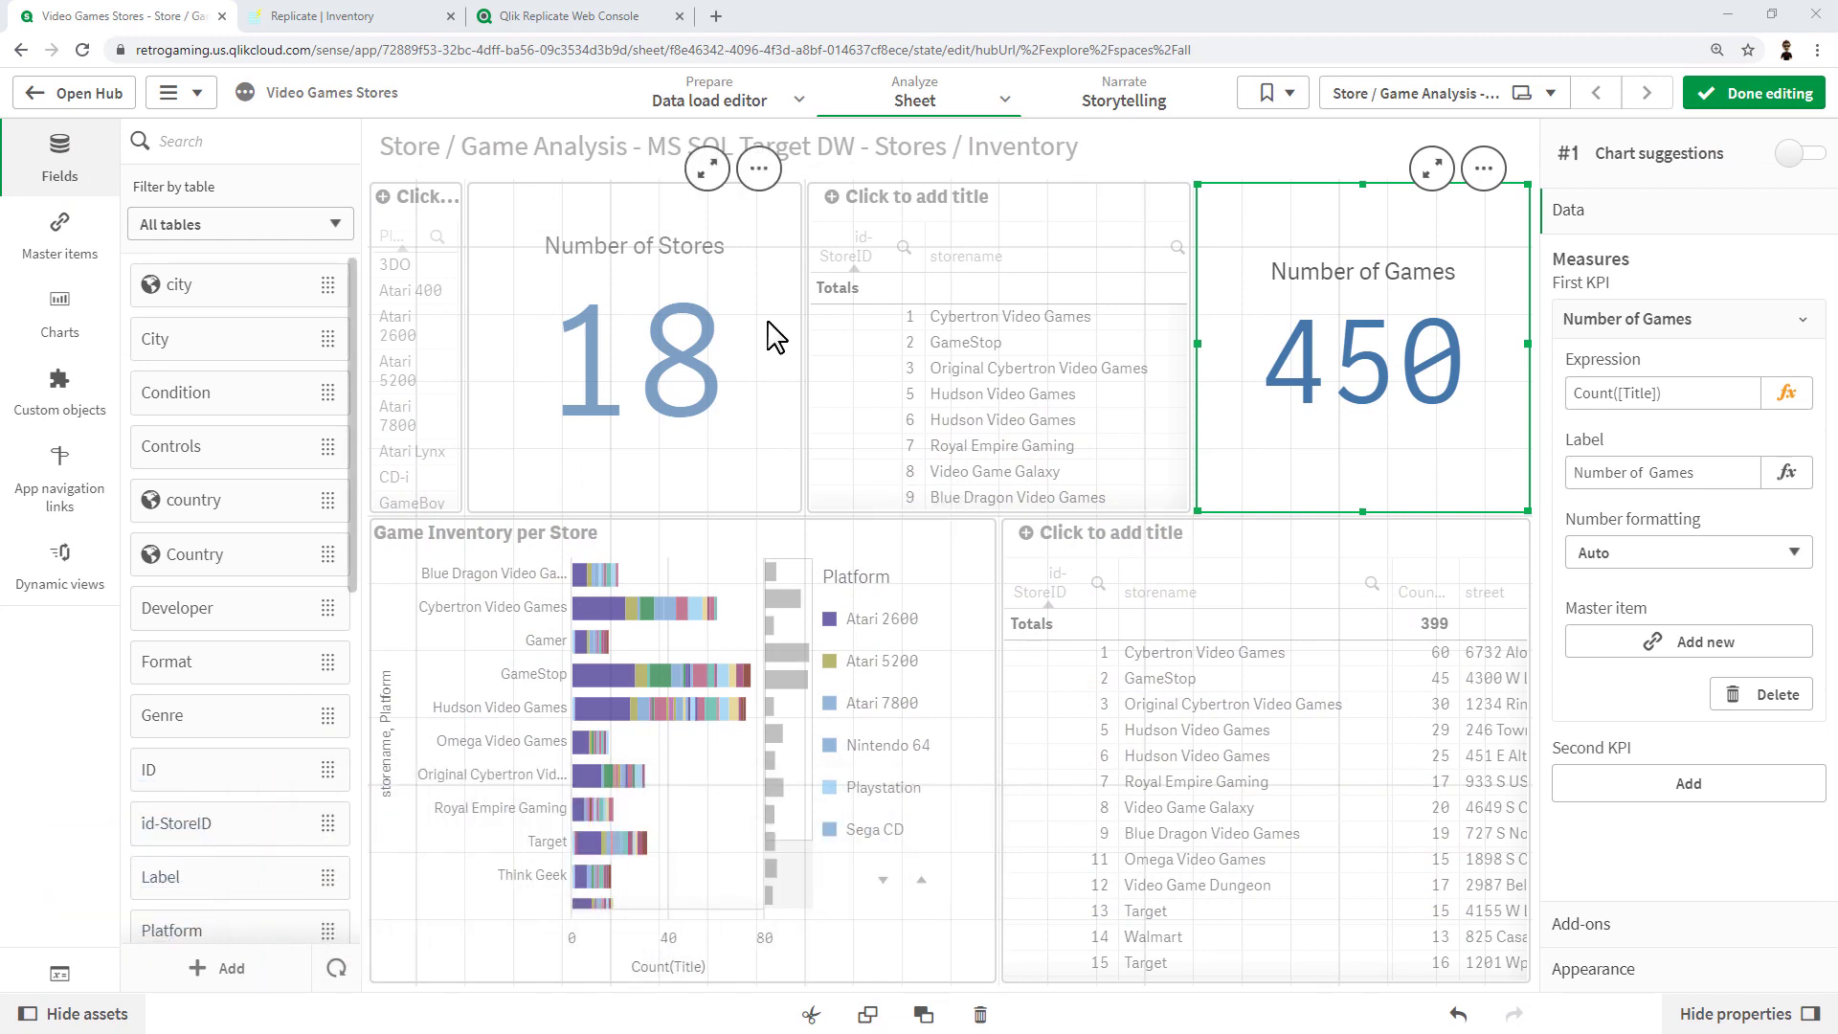
- Reduce the height of the Number of Stores KPI from above and place a button in the freed space over it
click(774, 288)
drag(800, 183, 800, 318)
click(62, 335)
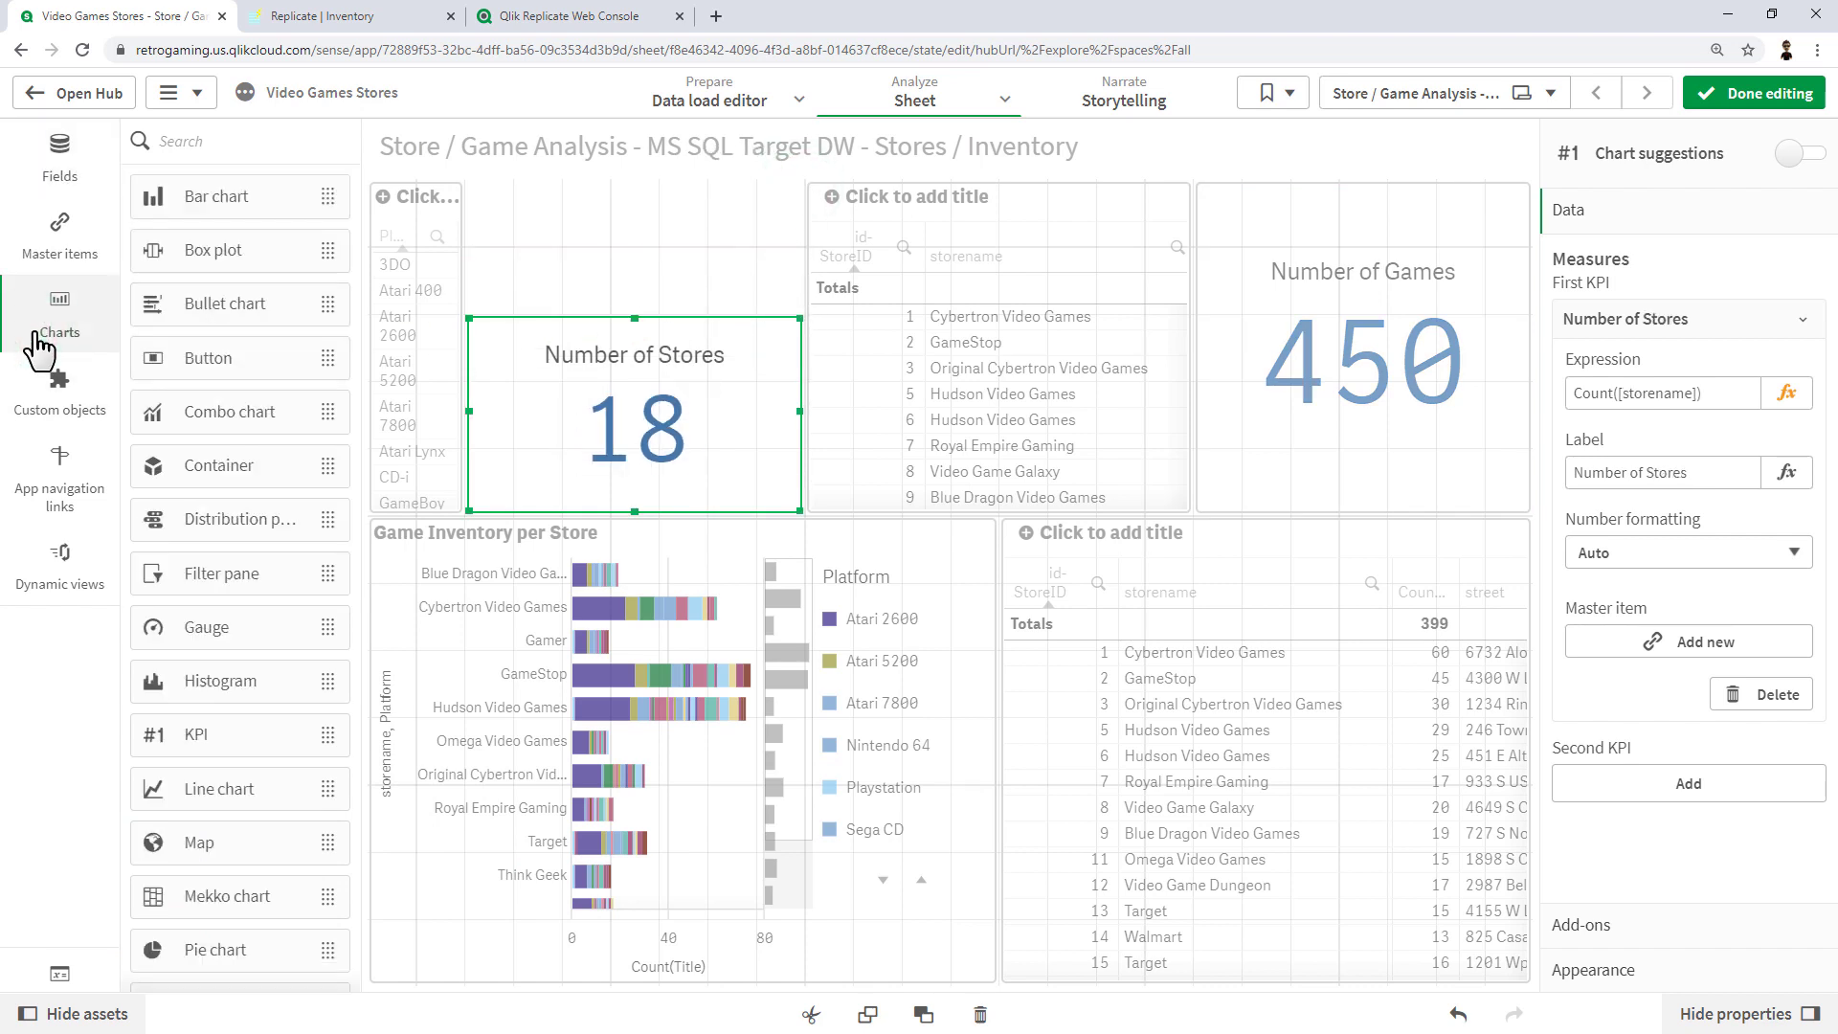
drag(296, 357, 660, 287)
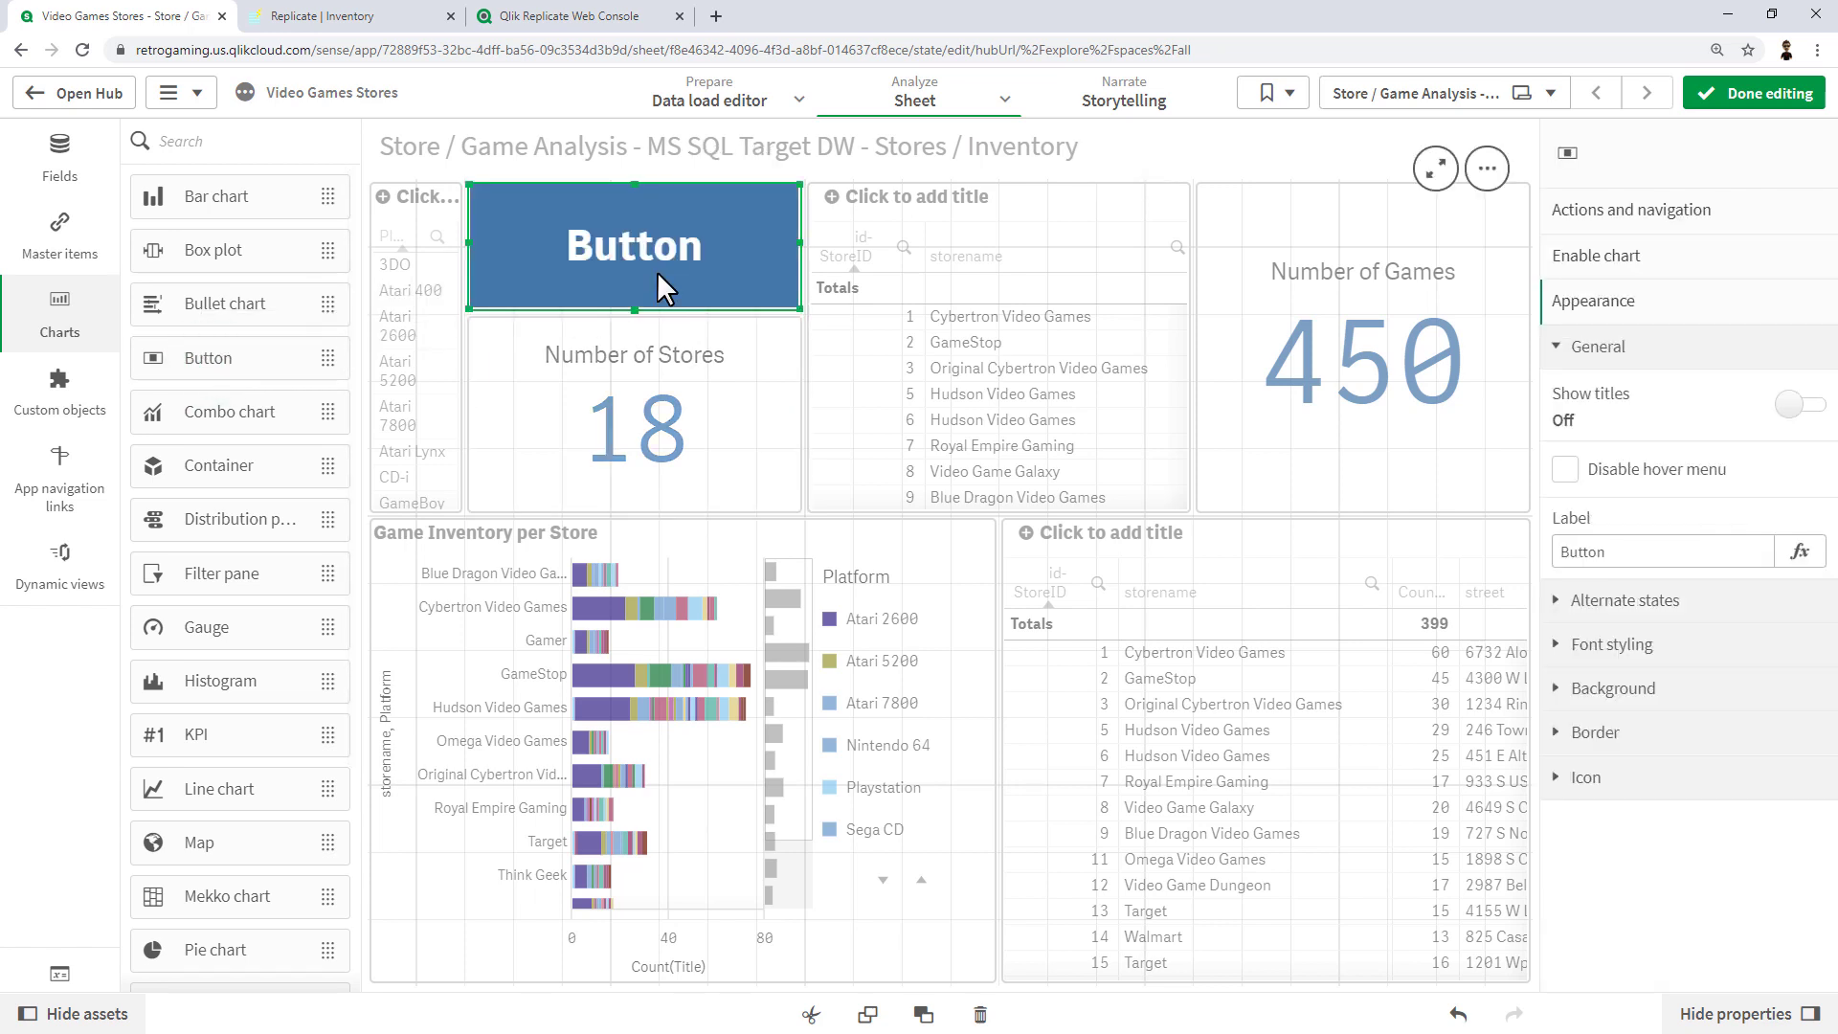
- Set the new button's label to Reload and open its action and navigation settings
double_click(1657, 552)
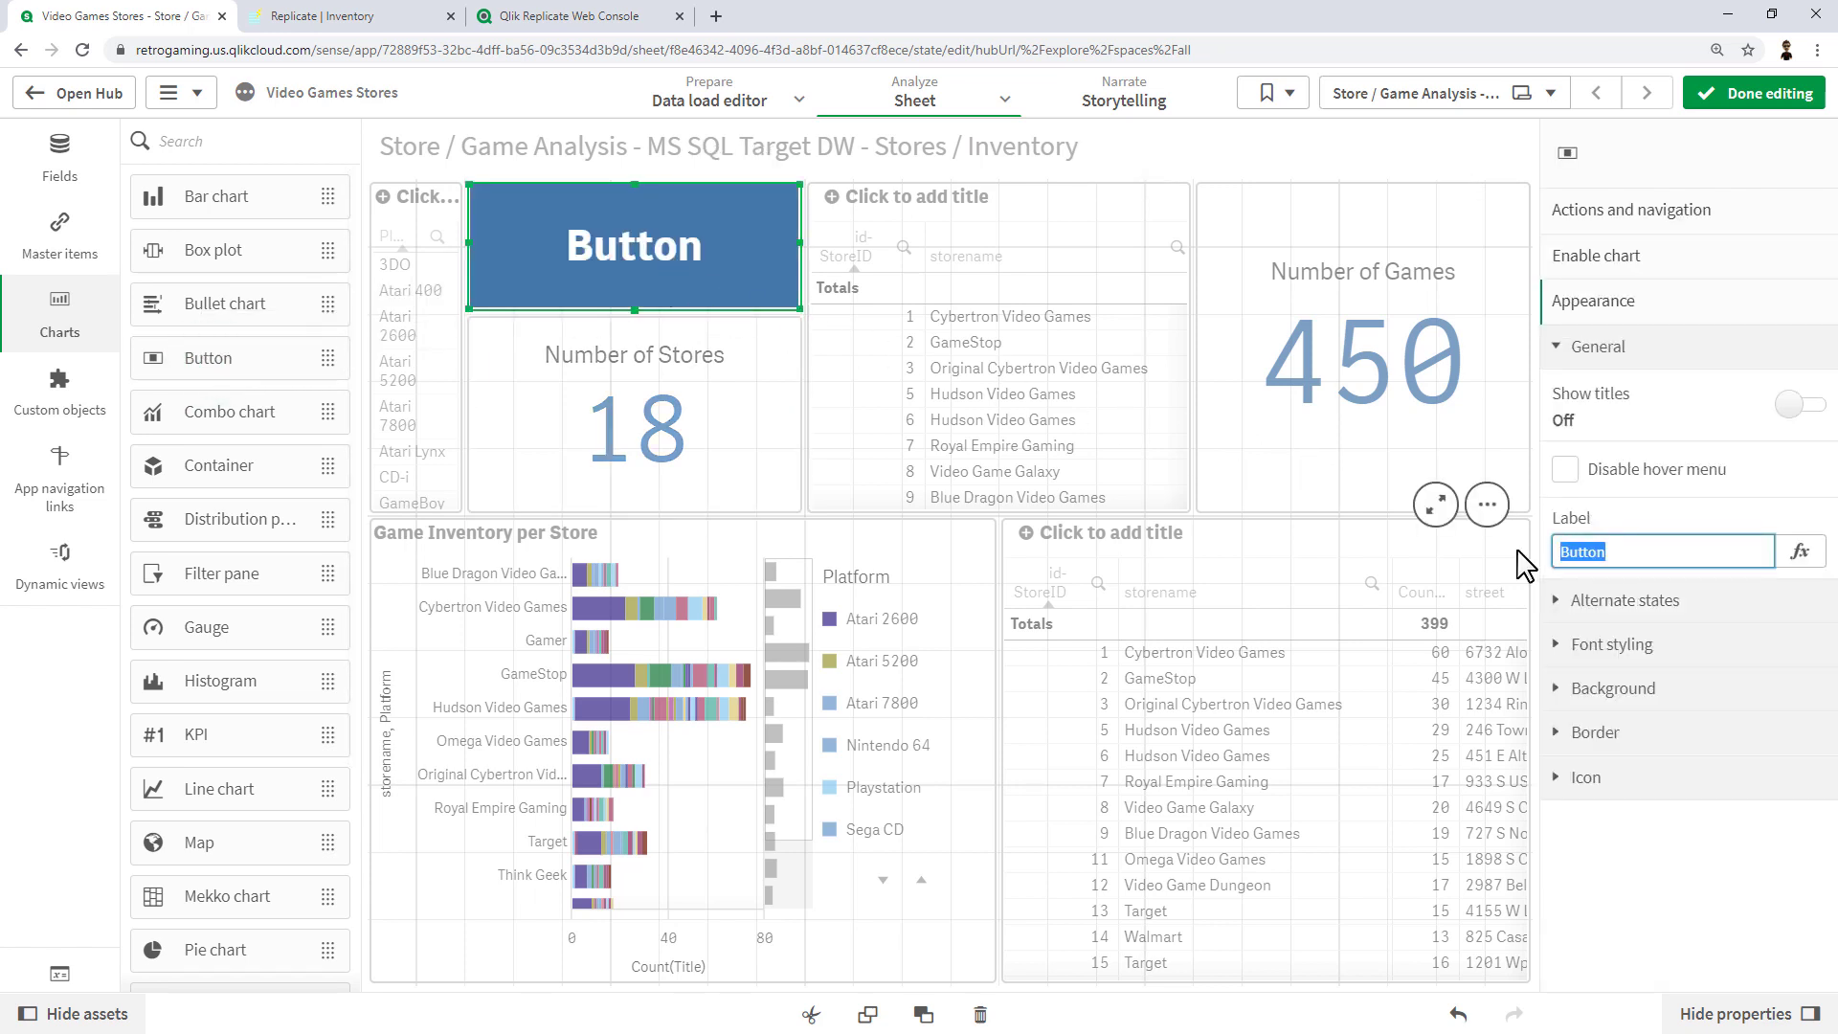
text(Reload)
key(Return)
click(1699, 220)
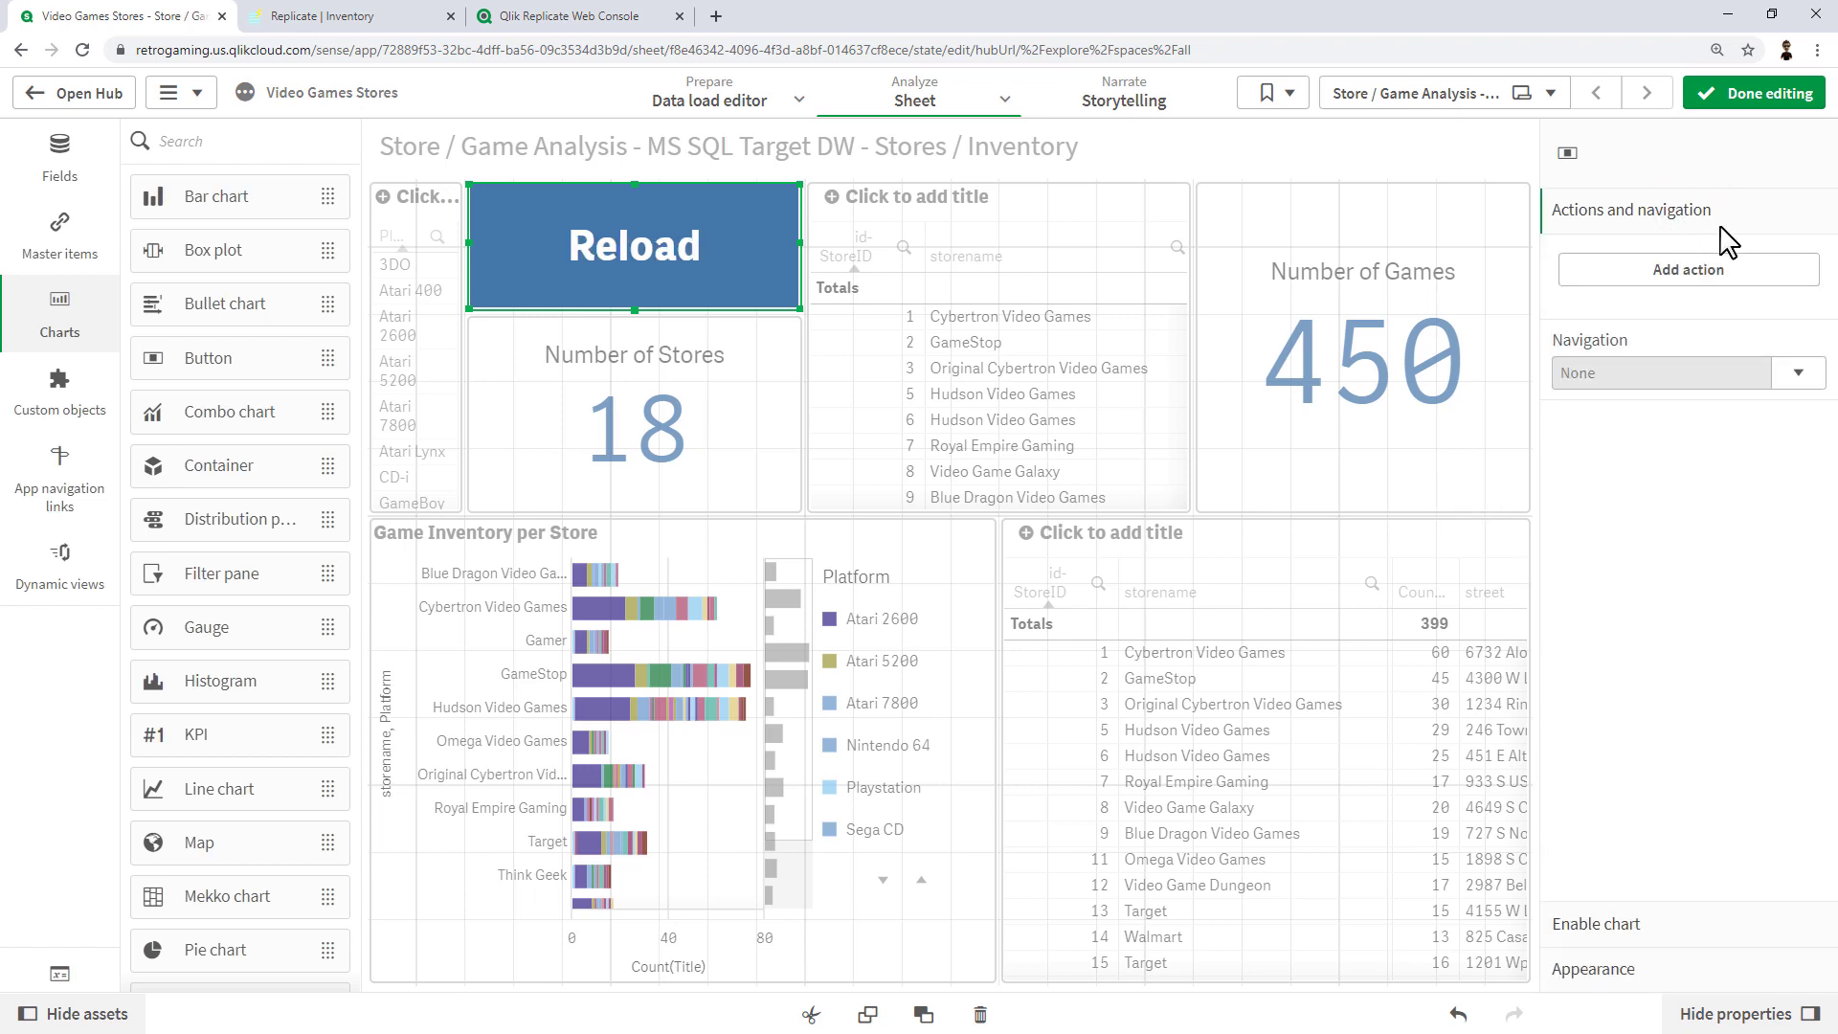
- Add a Reload data action to the Reload button and finish editing the sheet
click(1771, 276)
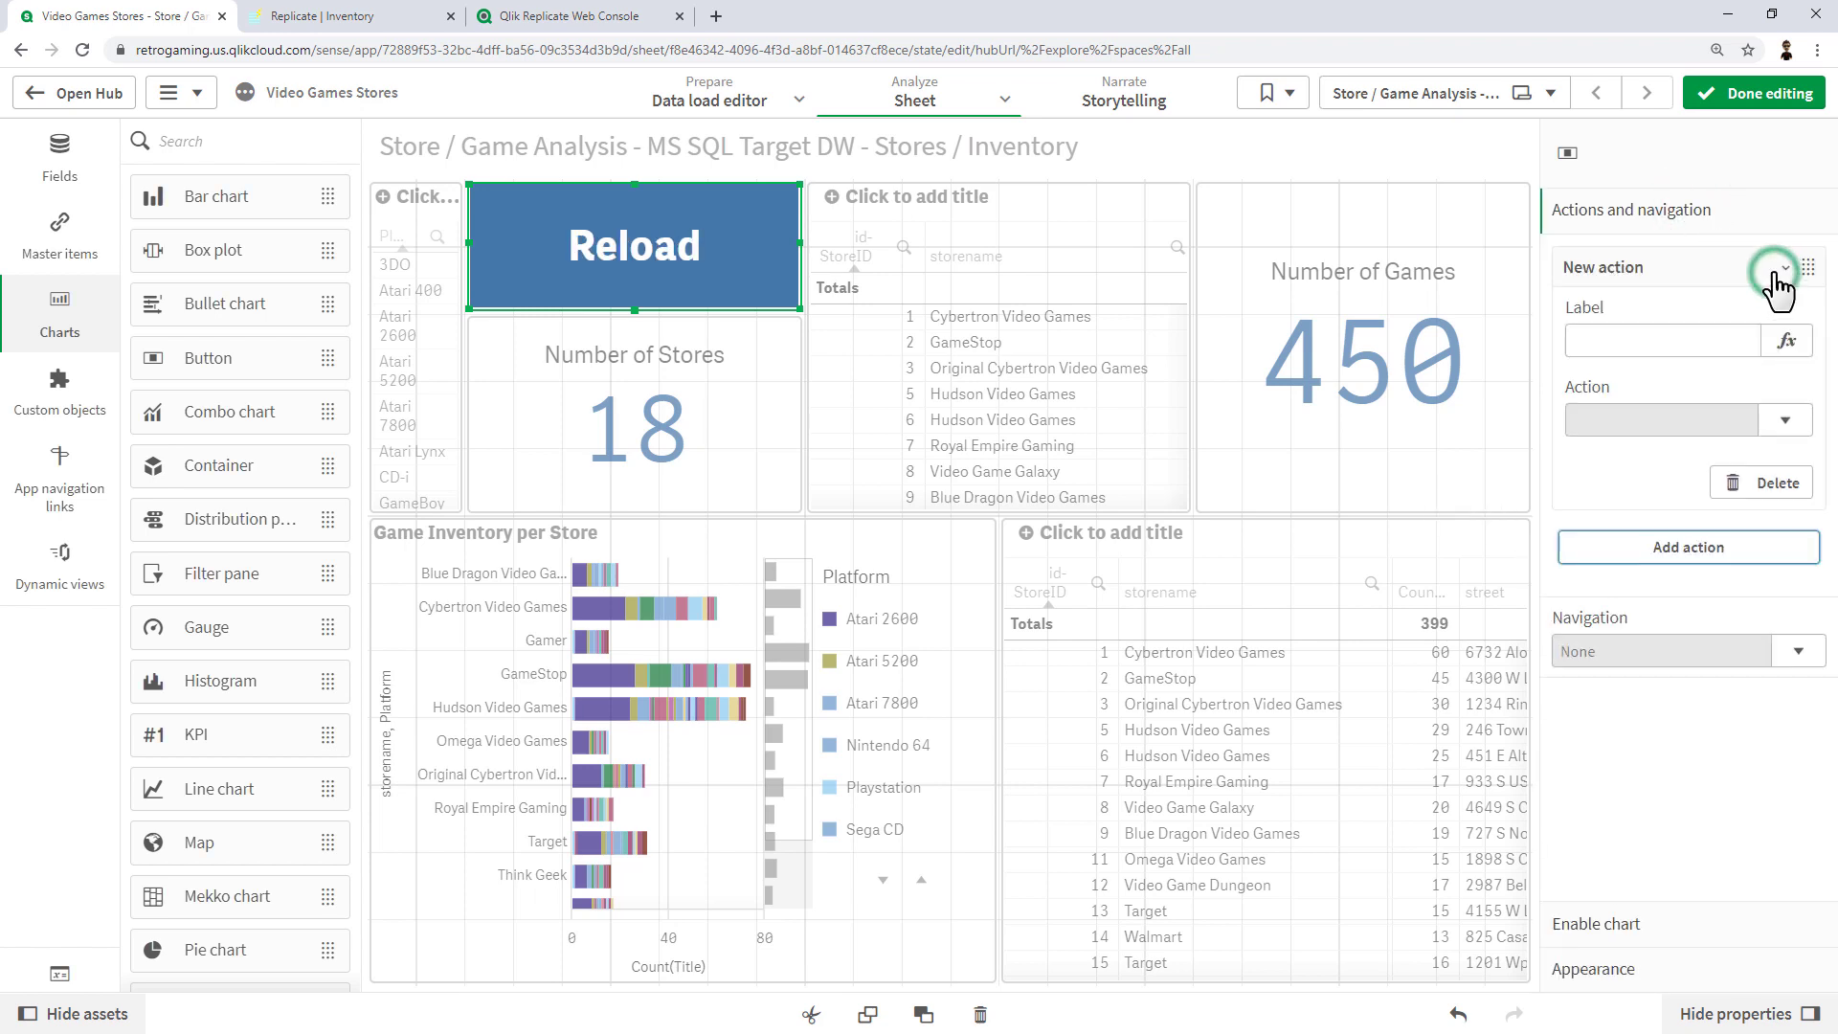
click(1786, 419)
drag(1817, 538, 1810, 761)
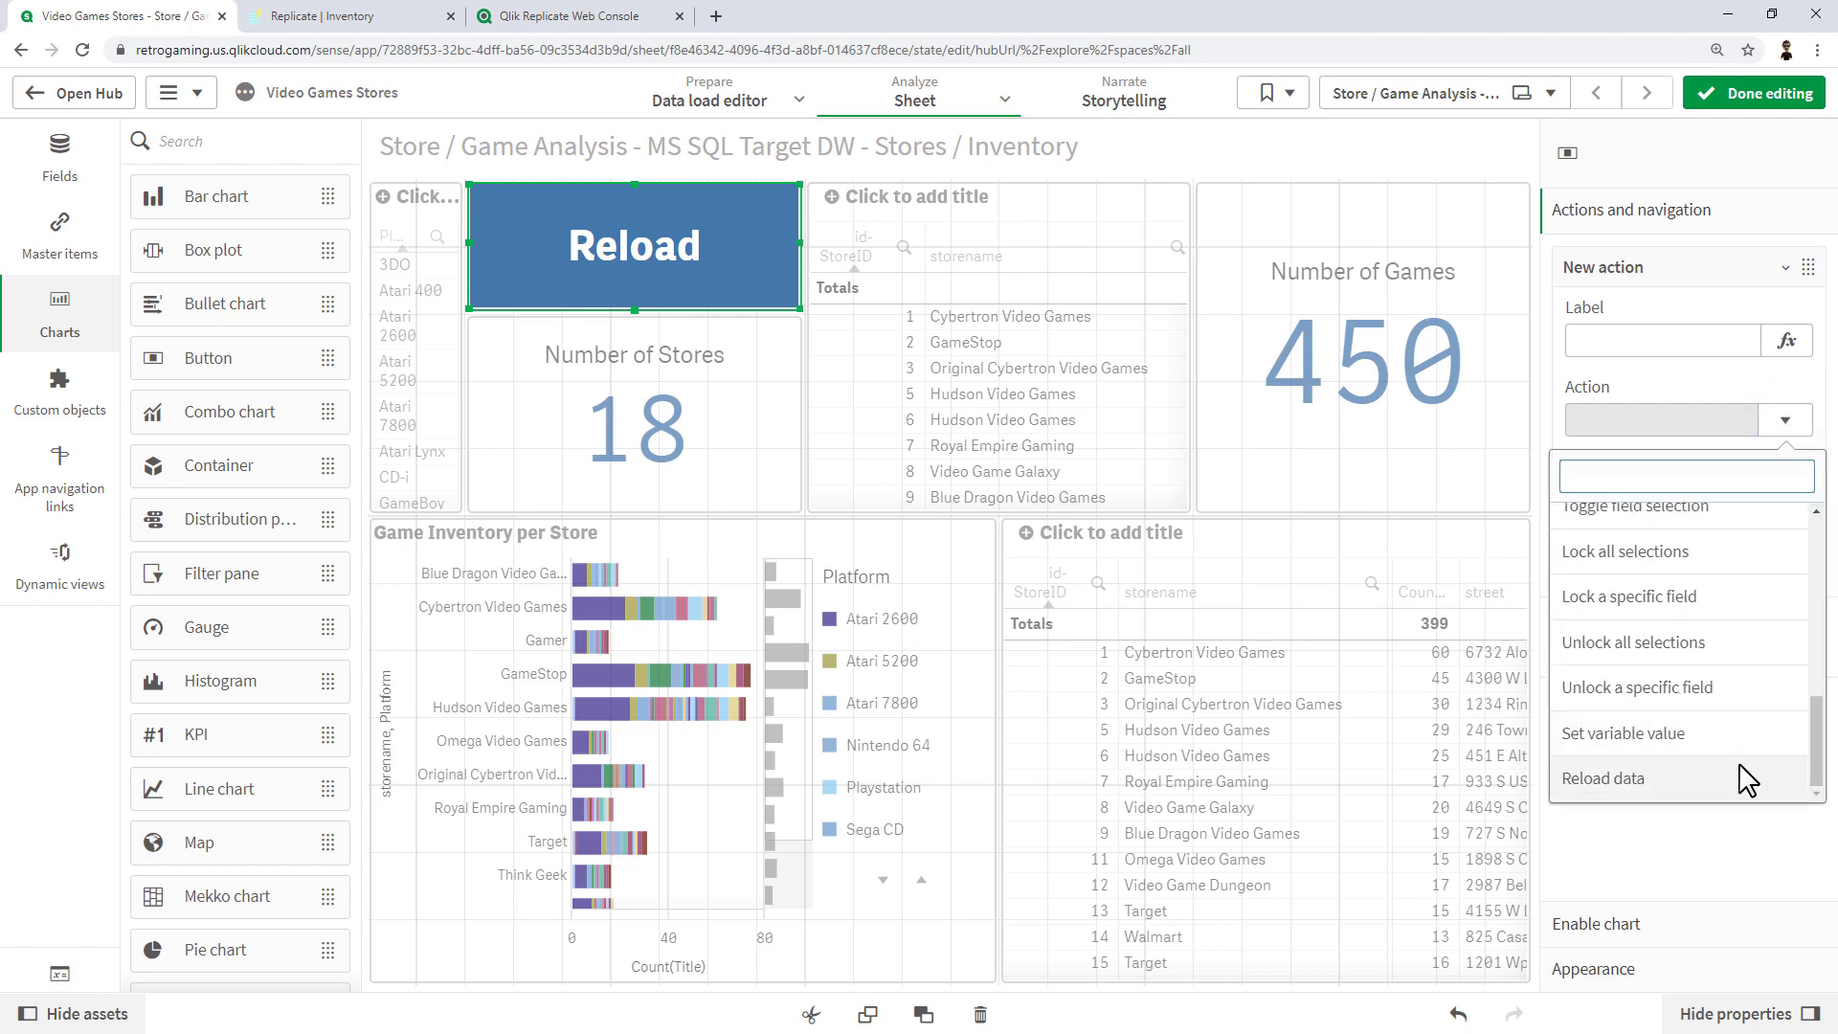
click(1683, 779)
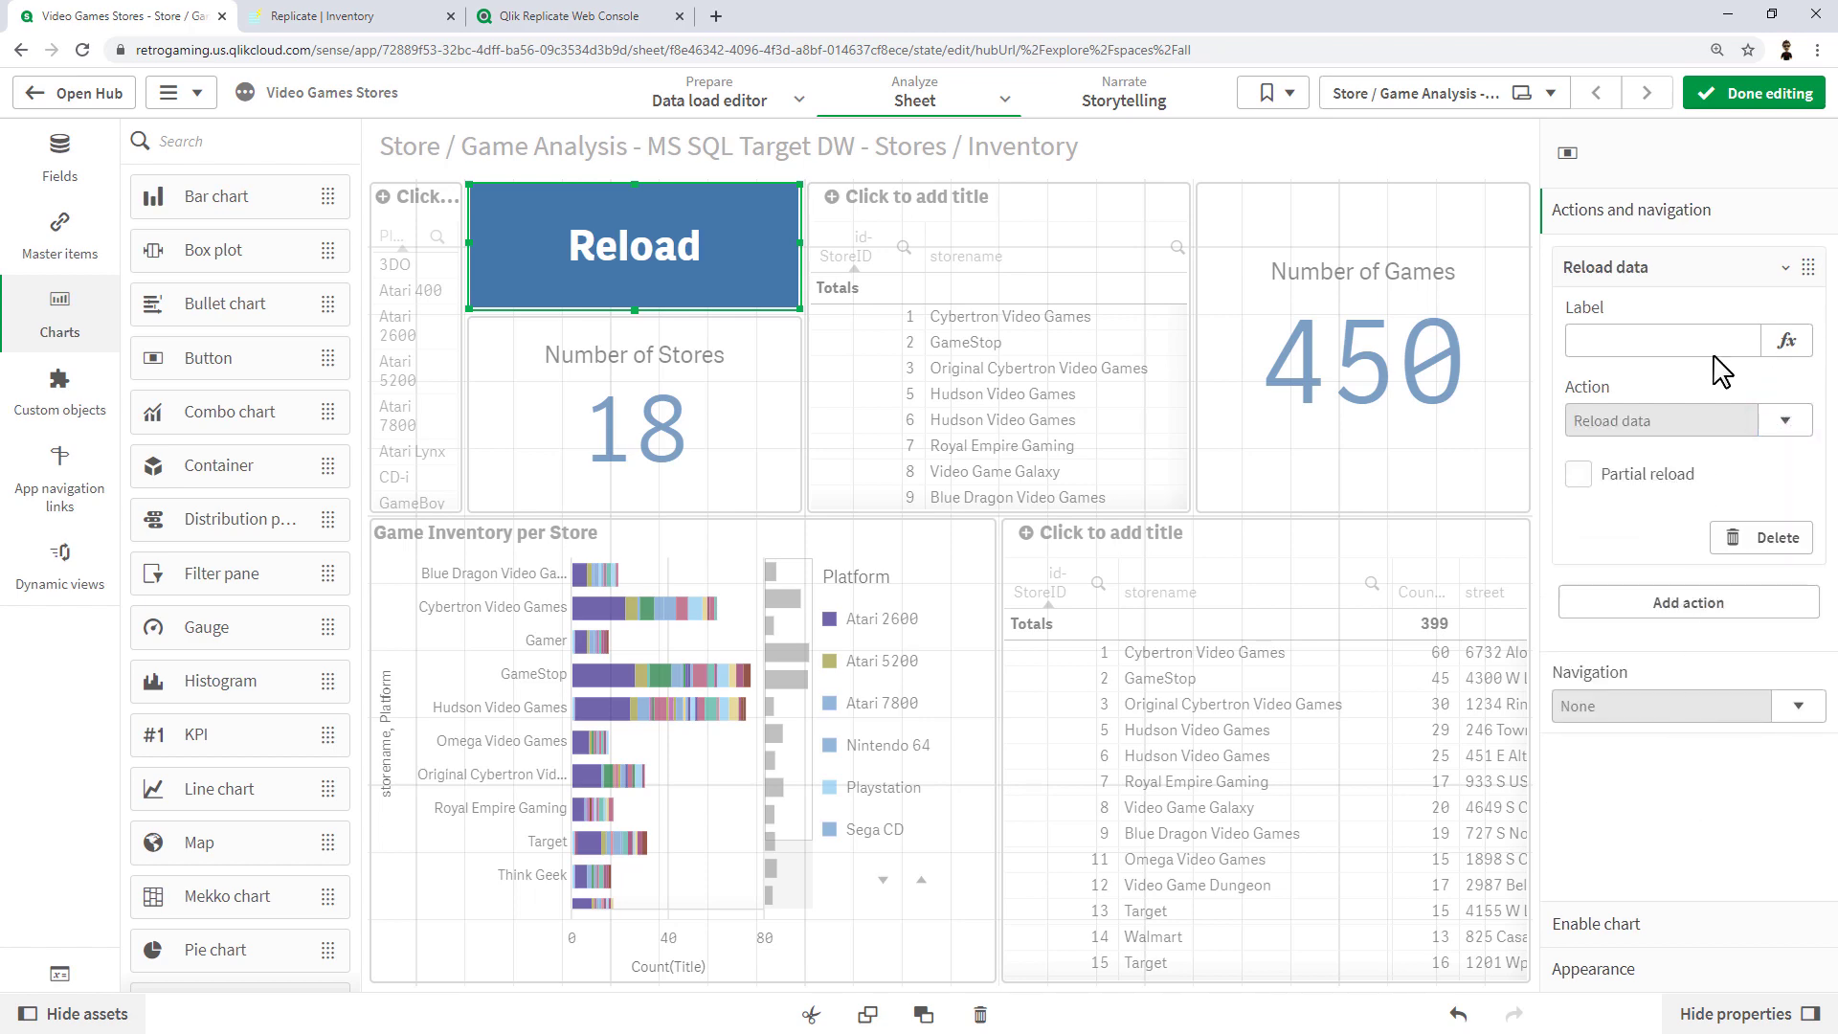
click(1745, 95)
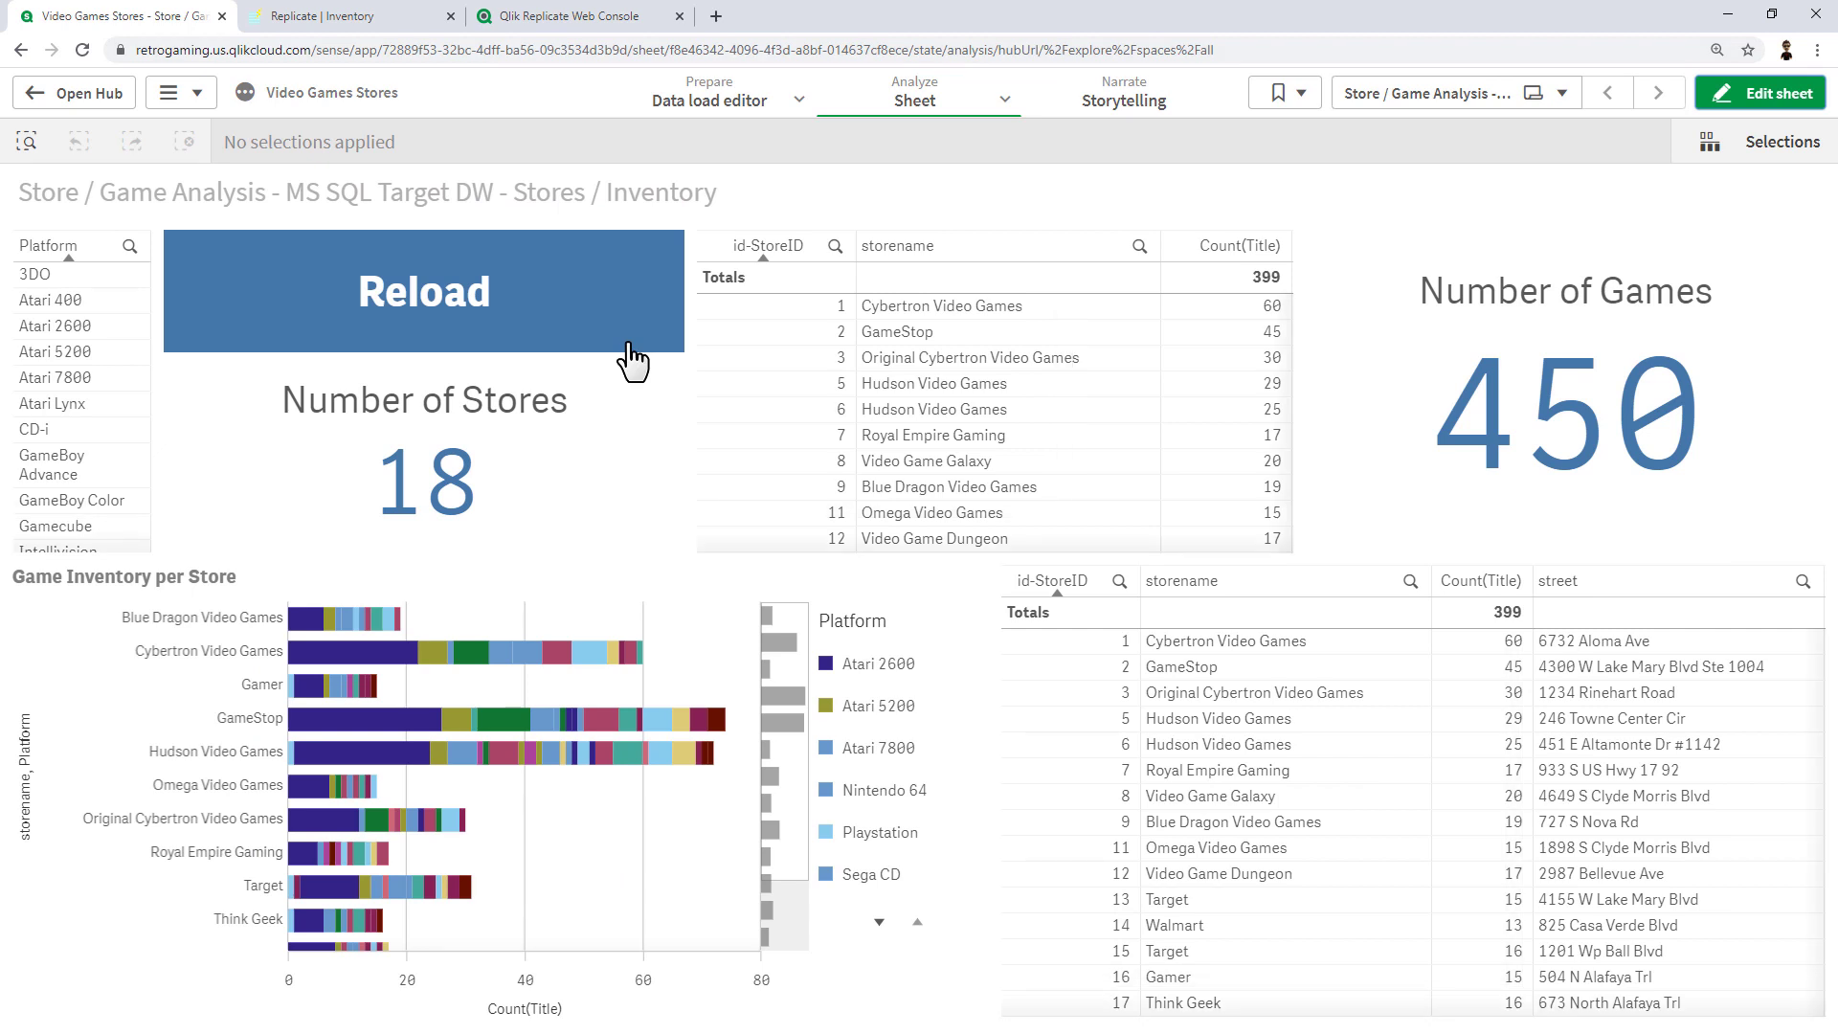
- Switch to the Replicate inventory web app and import video_game_inventory_NES.csv into the Inventory table, confirming the import
click(355, 17)
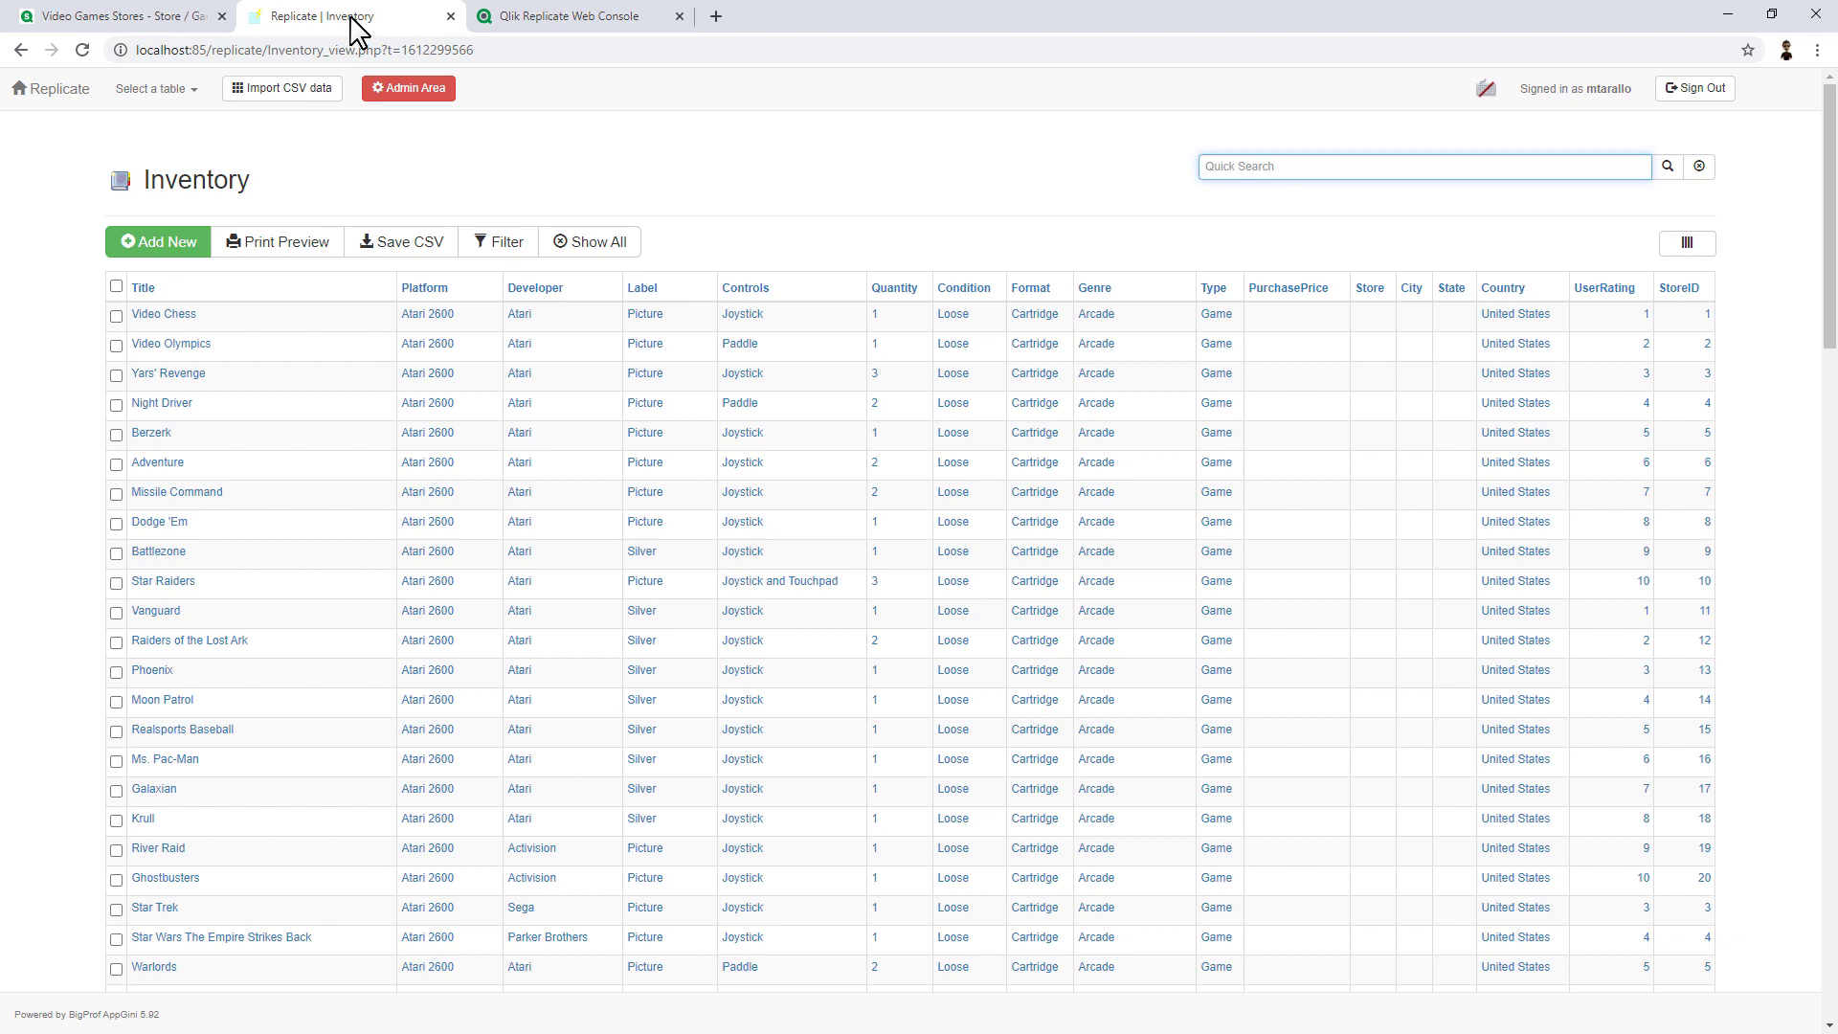
click(291, 91)
click(153, 351)
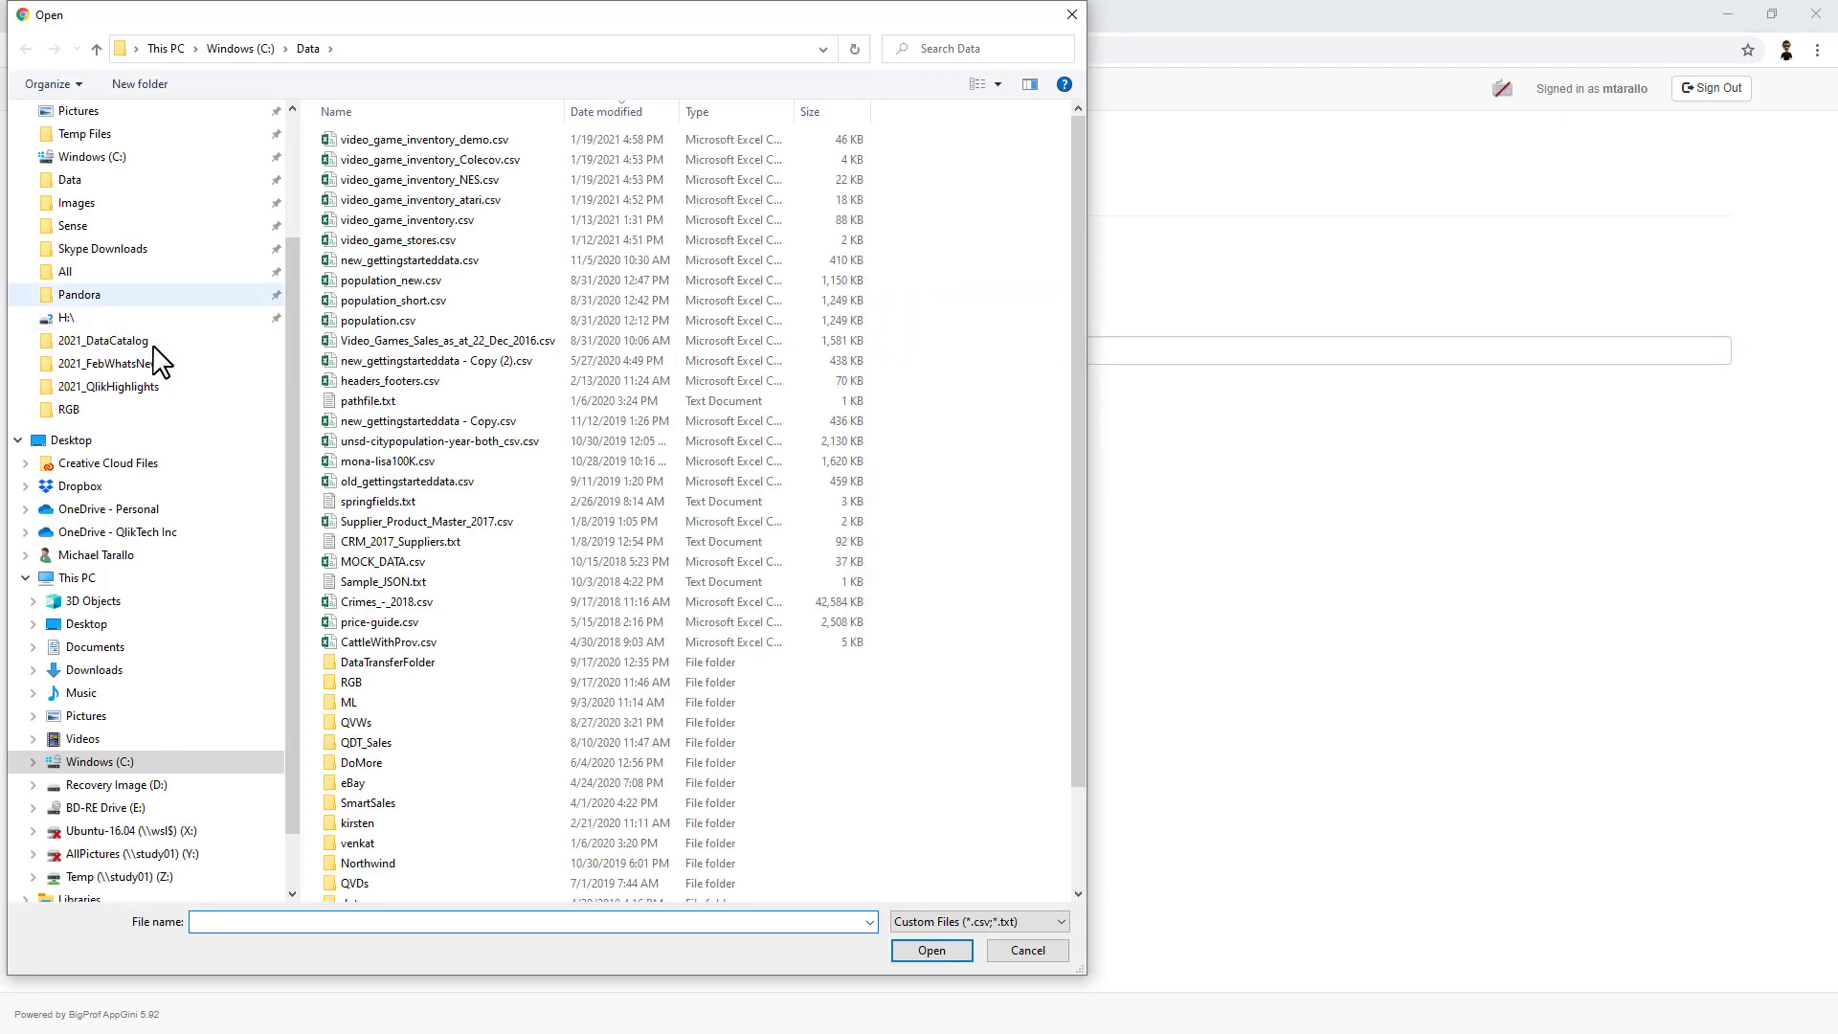
double_click(402, 185)
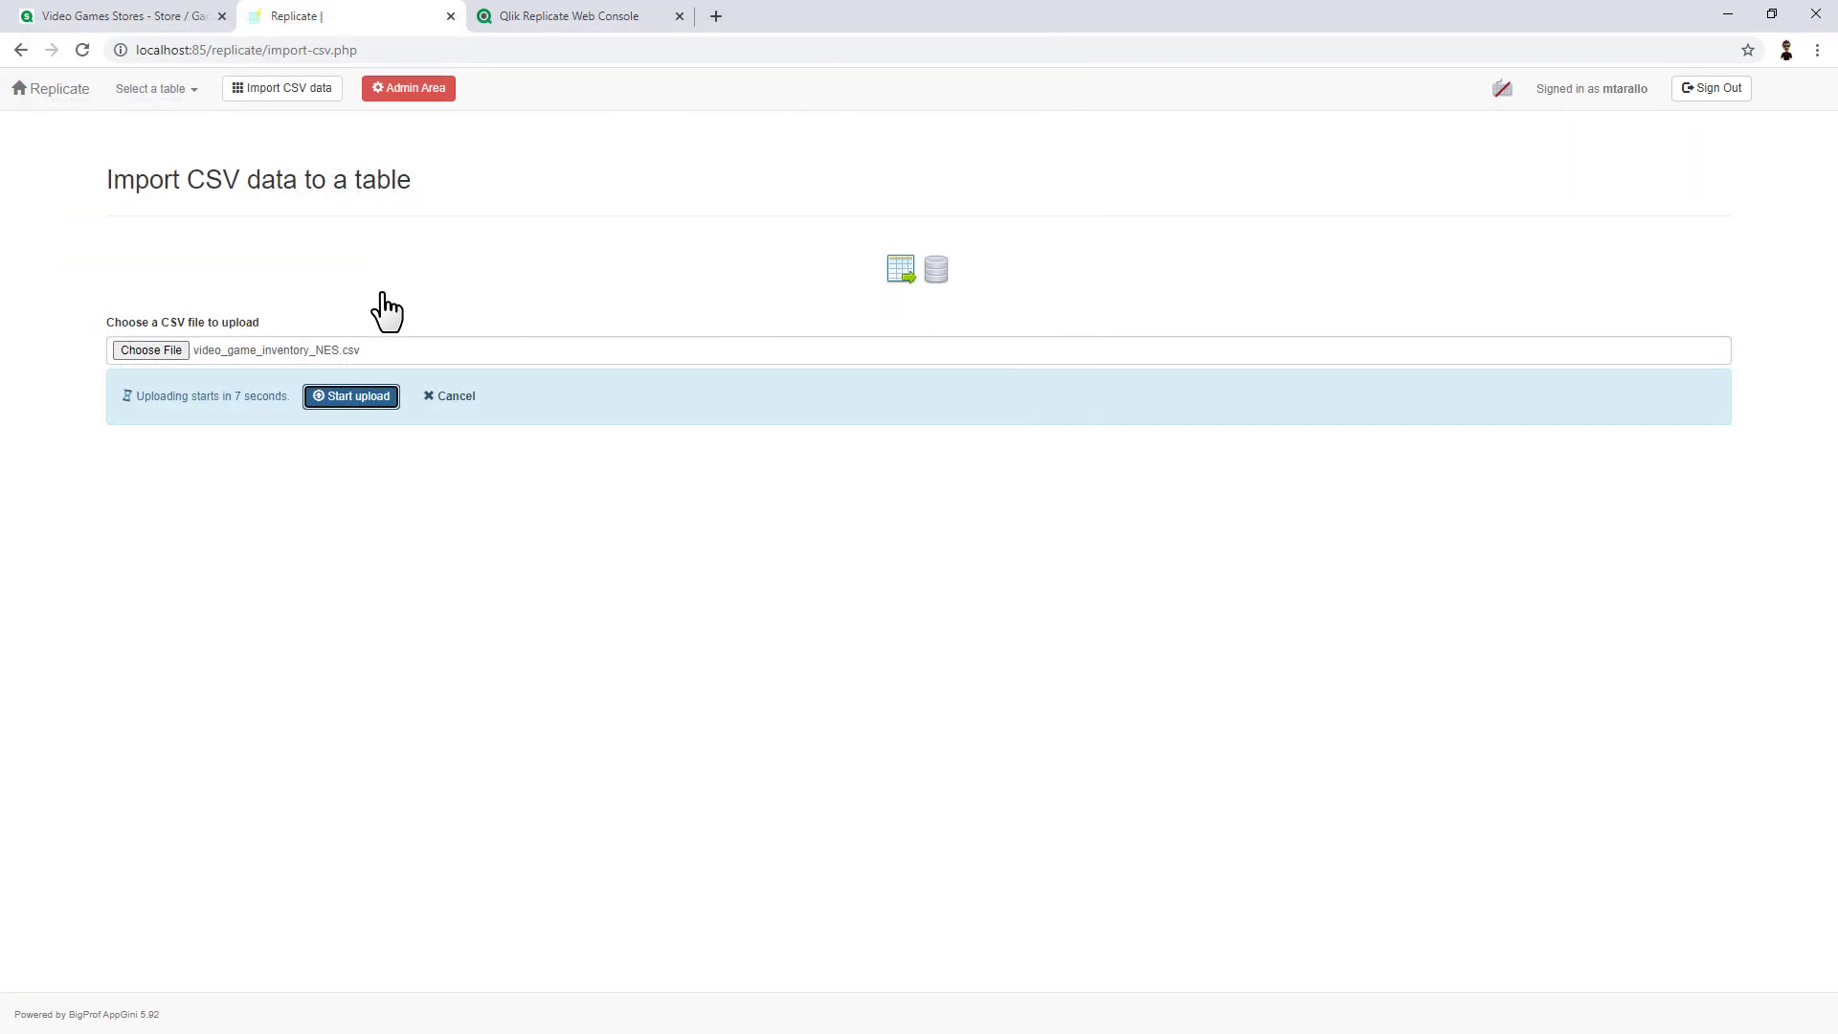
click(364, 400)
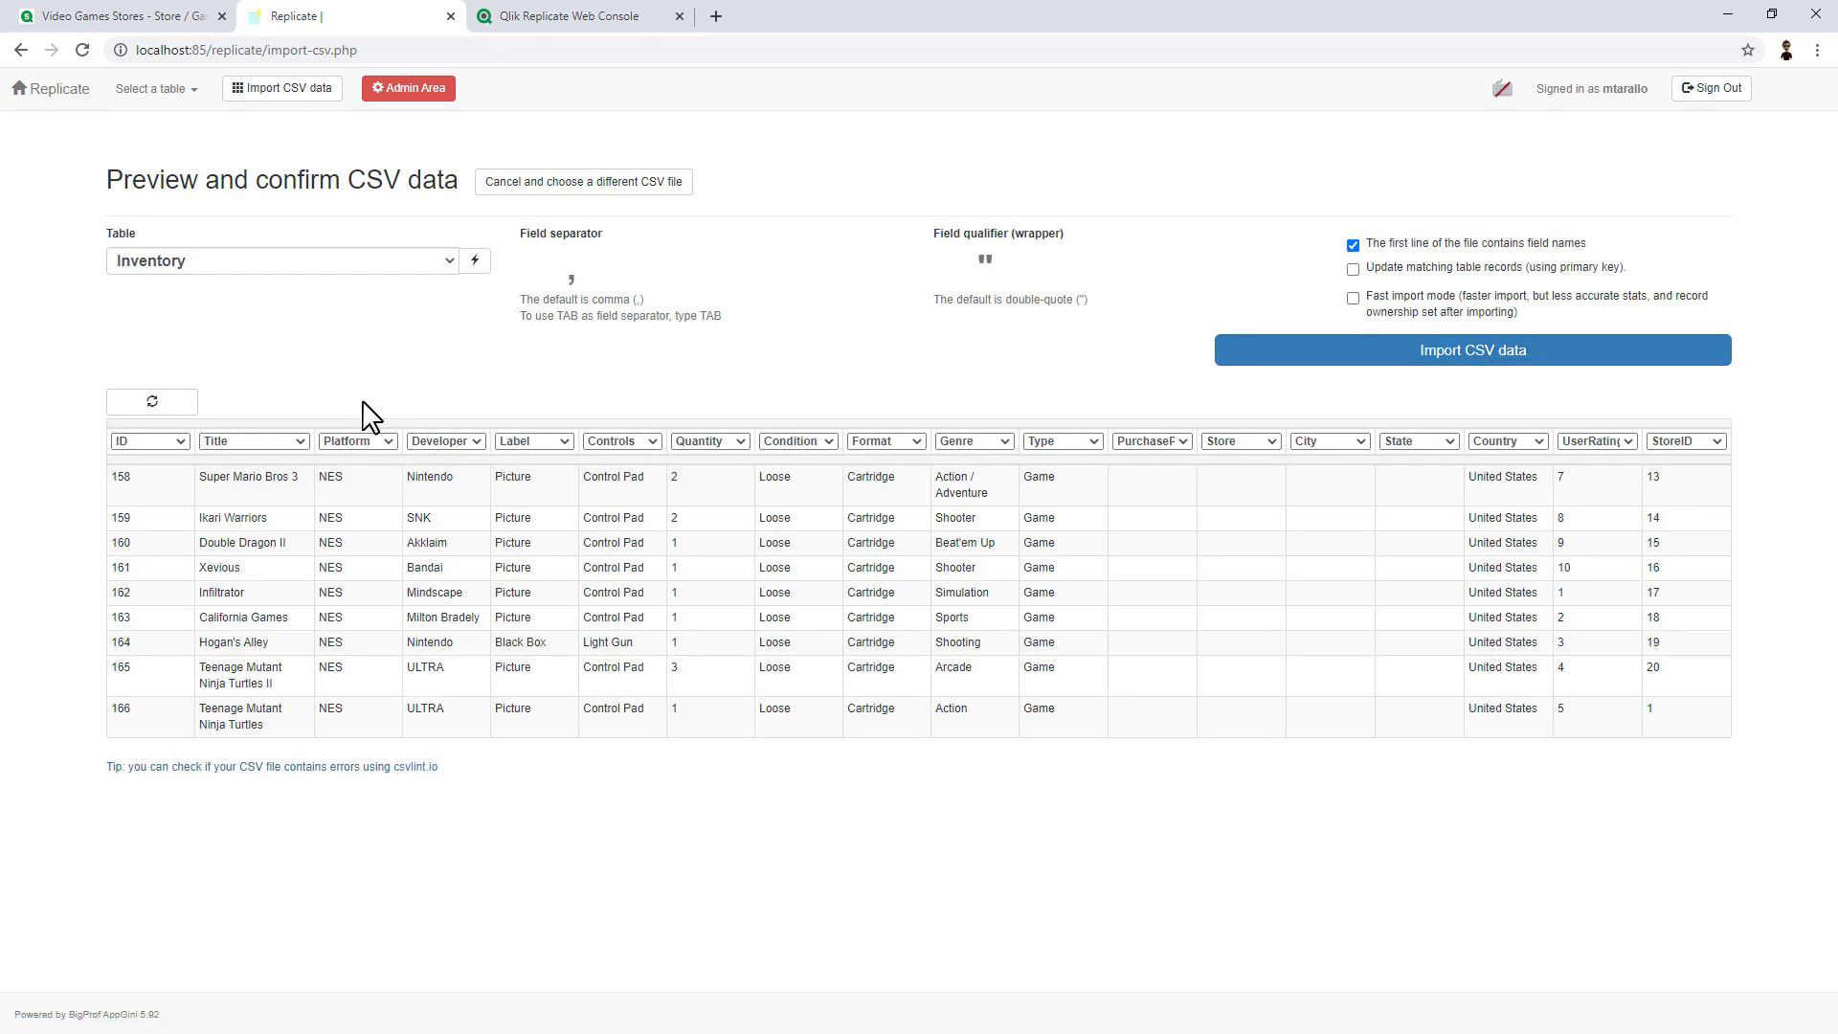
click(1388, 356)
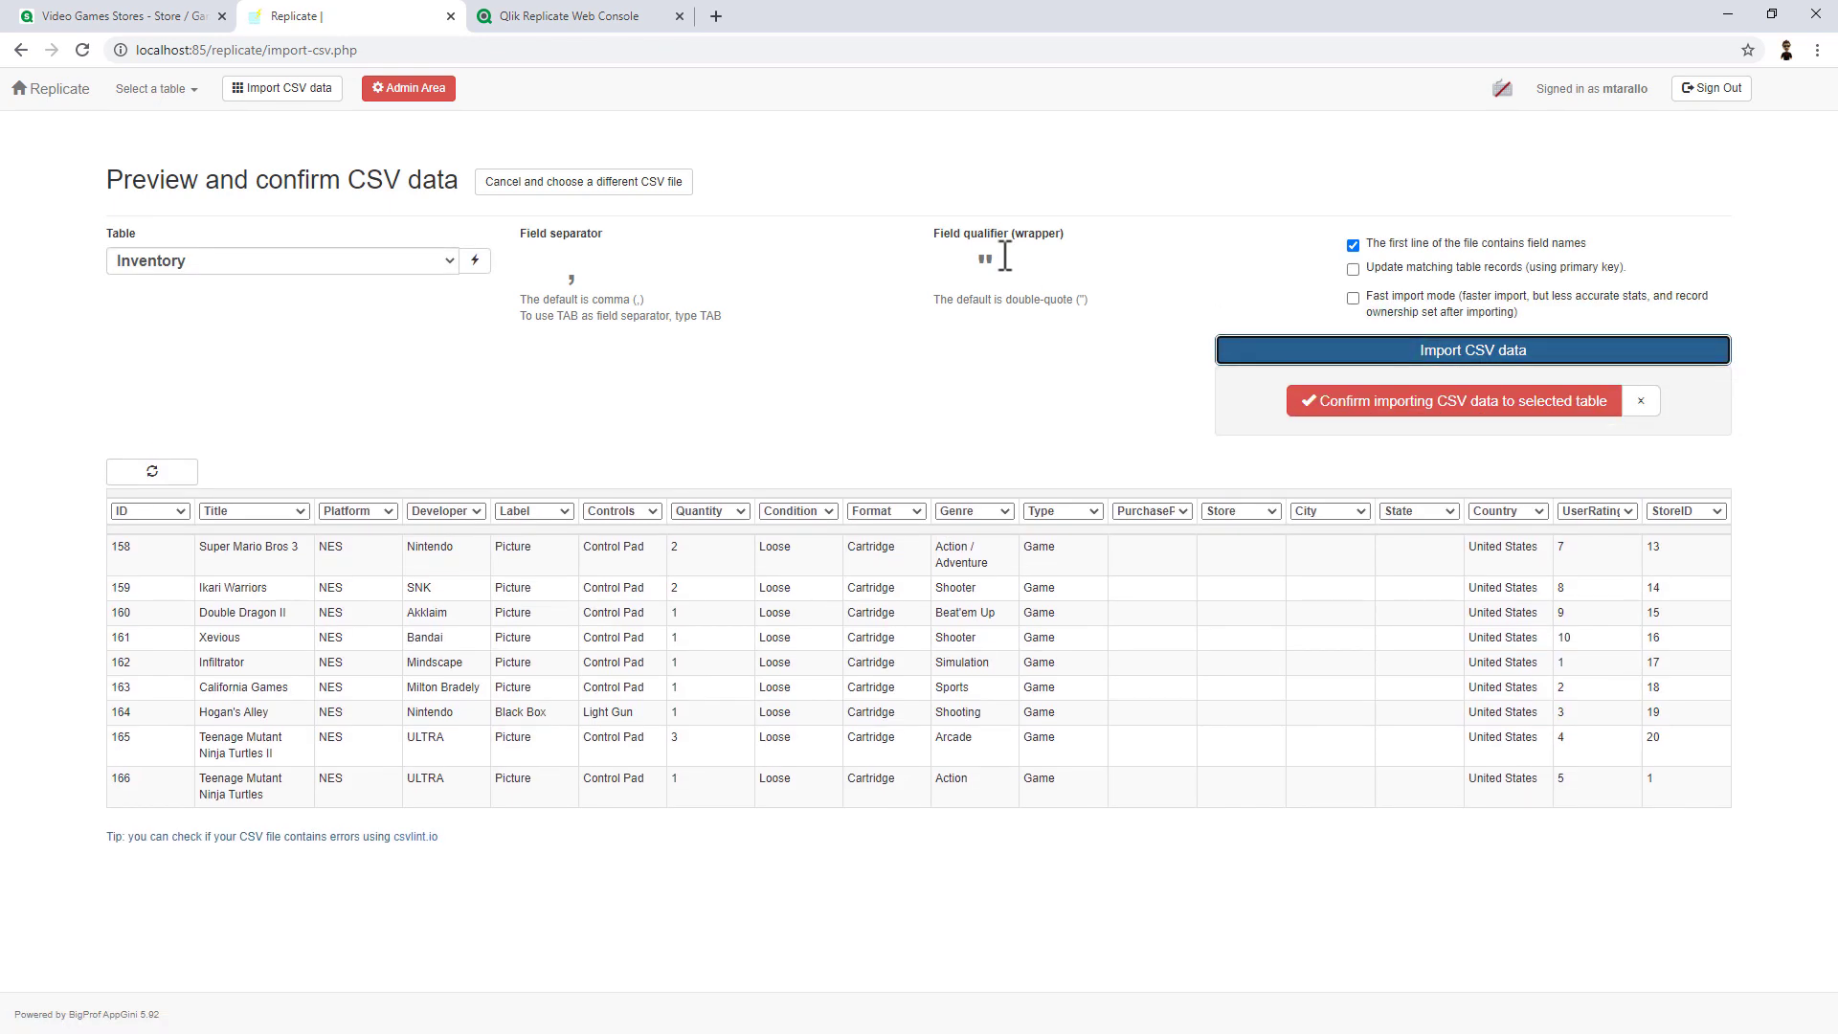
click(1373, 401)
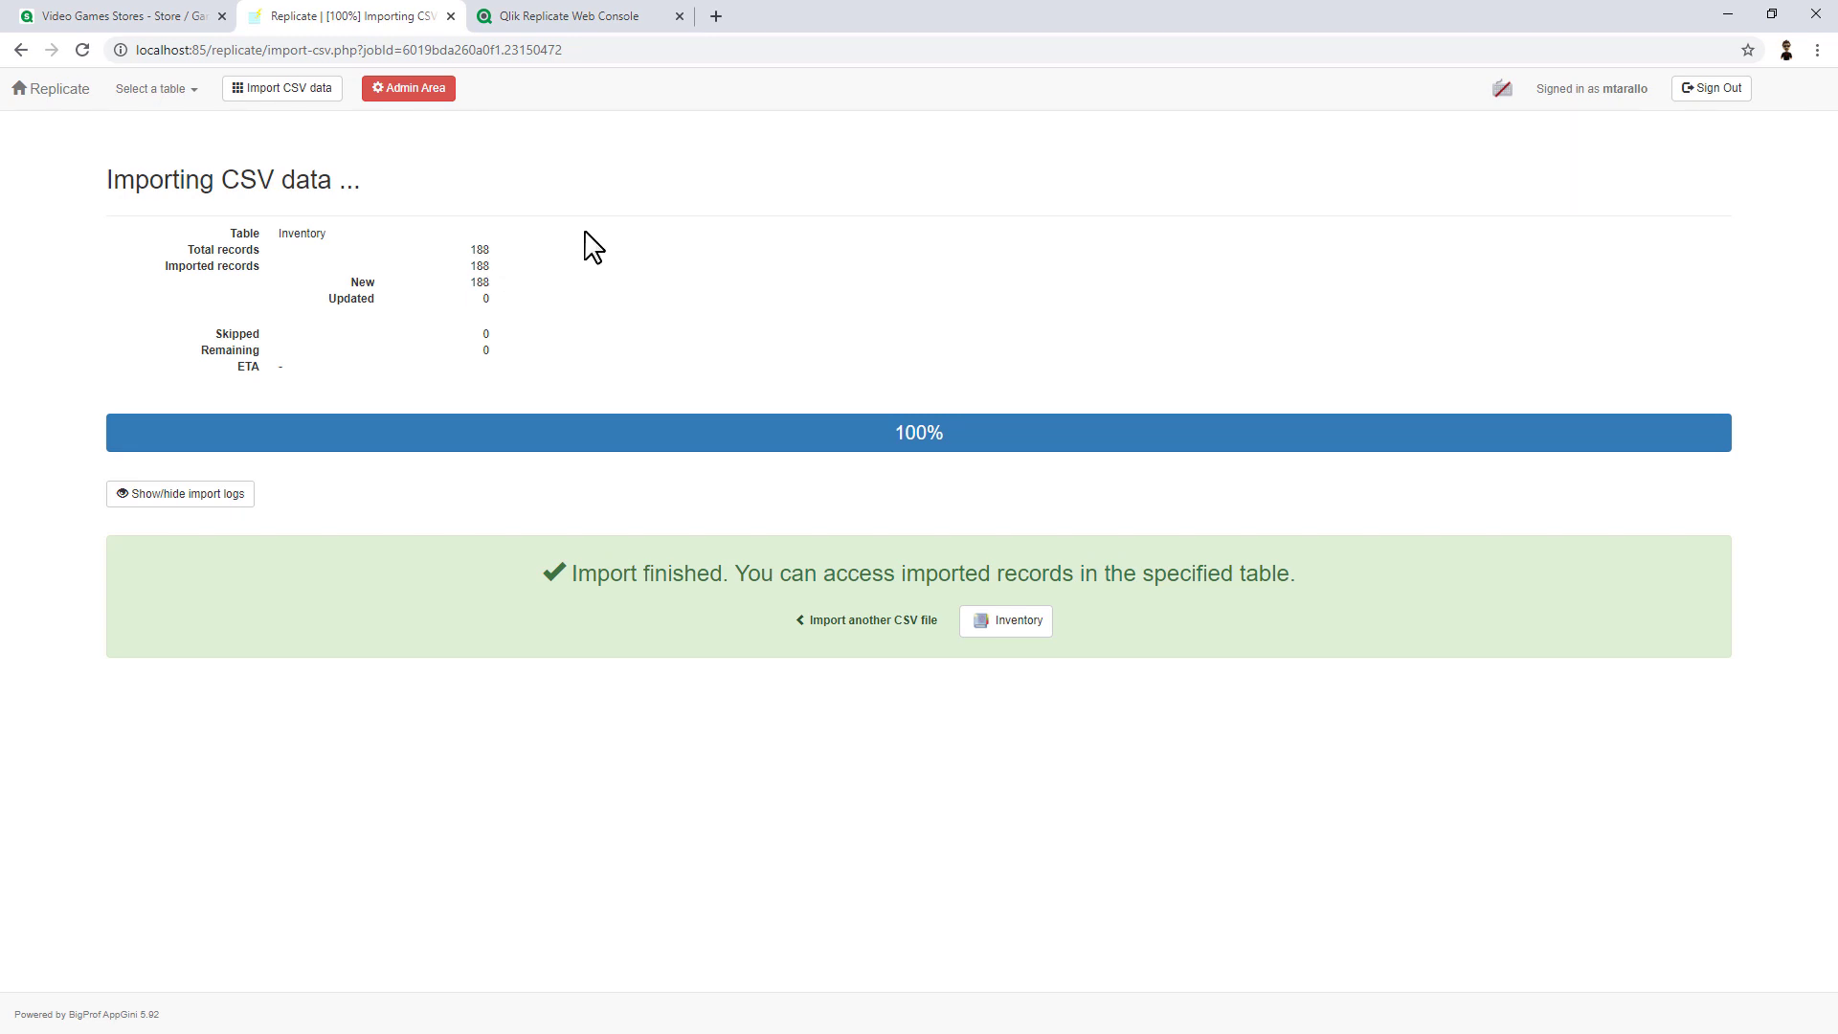
- Return to the Video Games Stores sheet in Qlik Sense and run the data reload with the Reload button
click(123, 17)
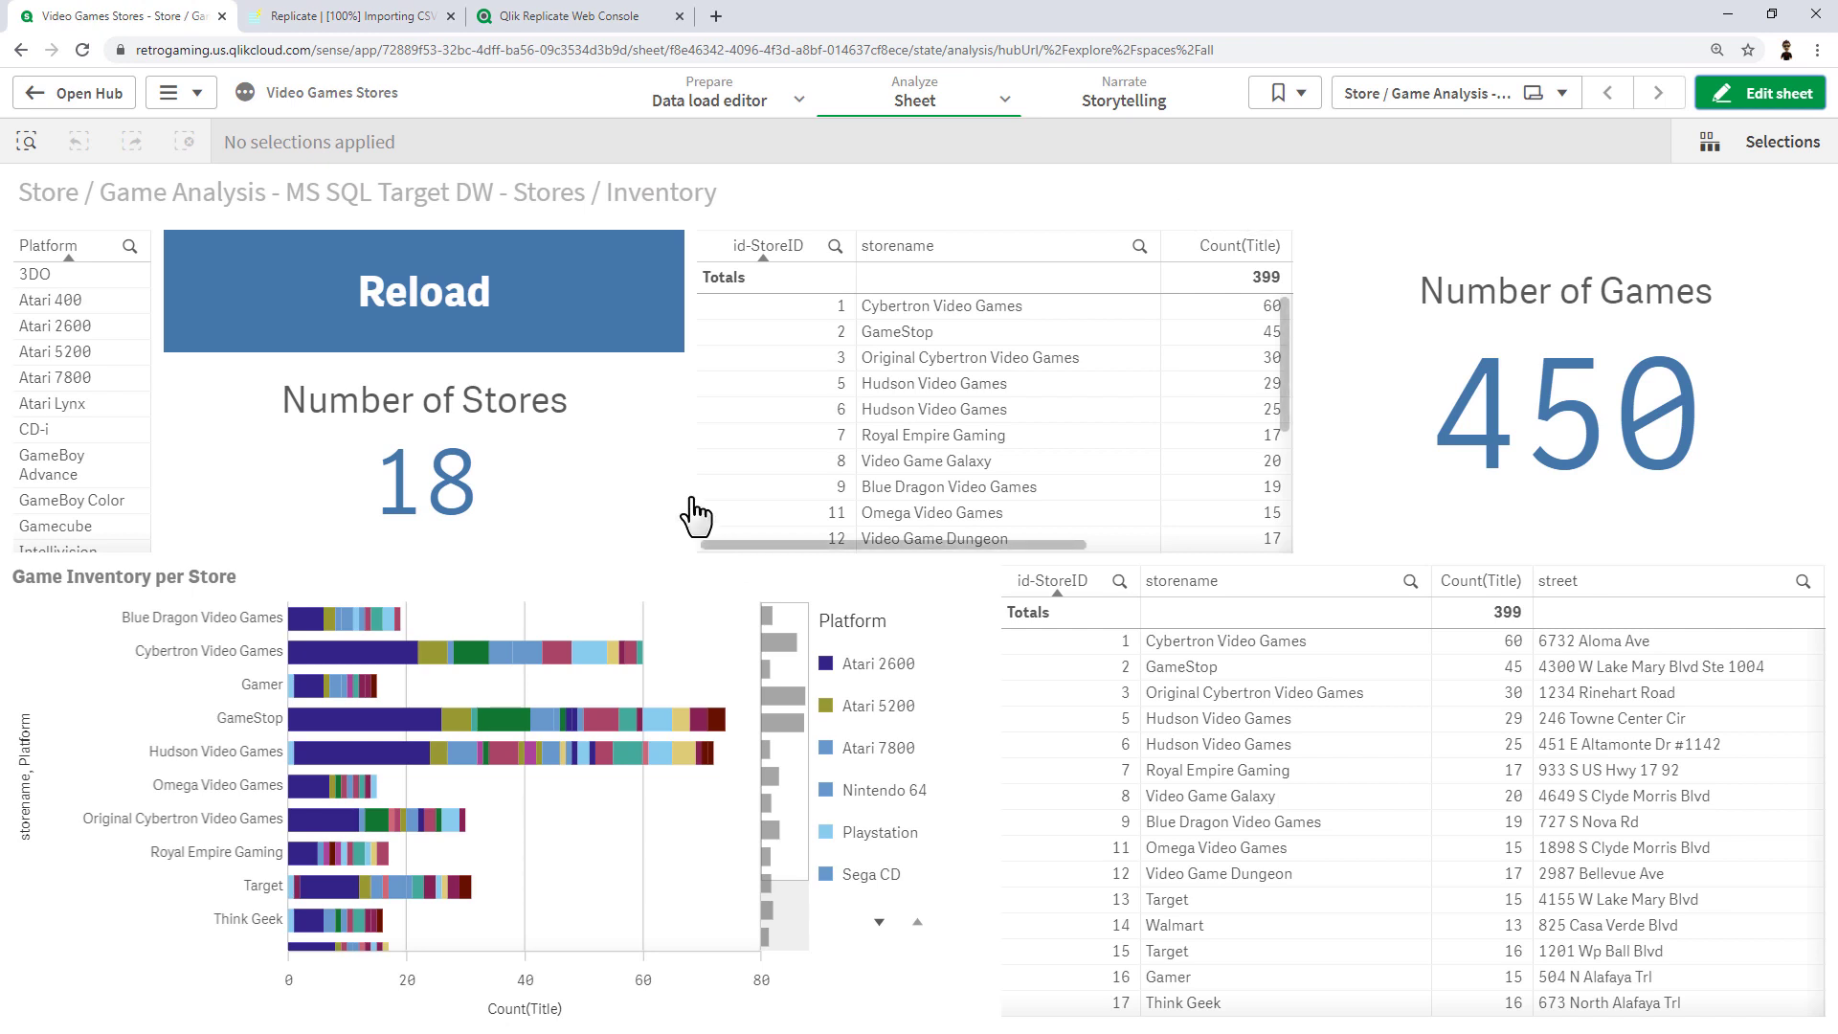
click(517, 270)
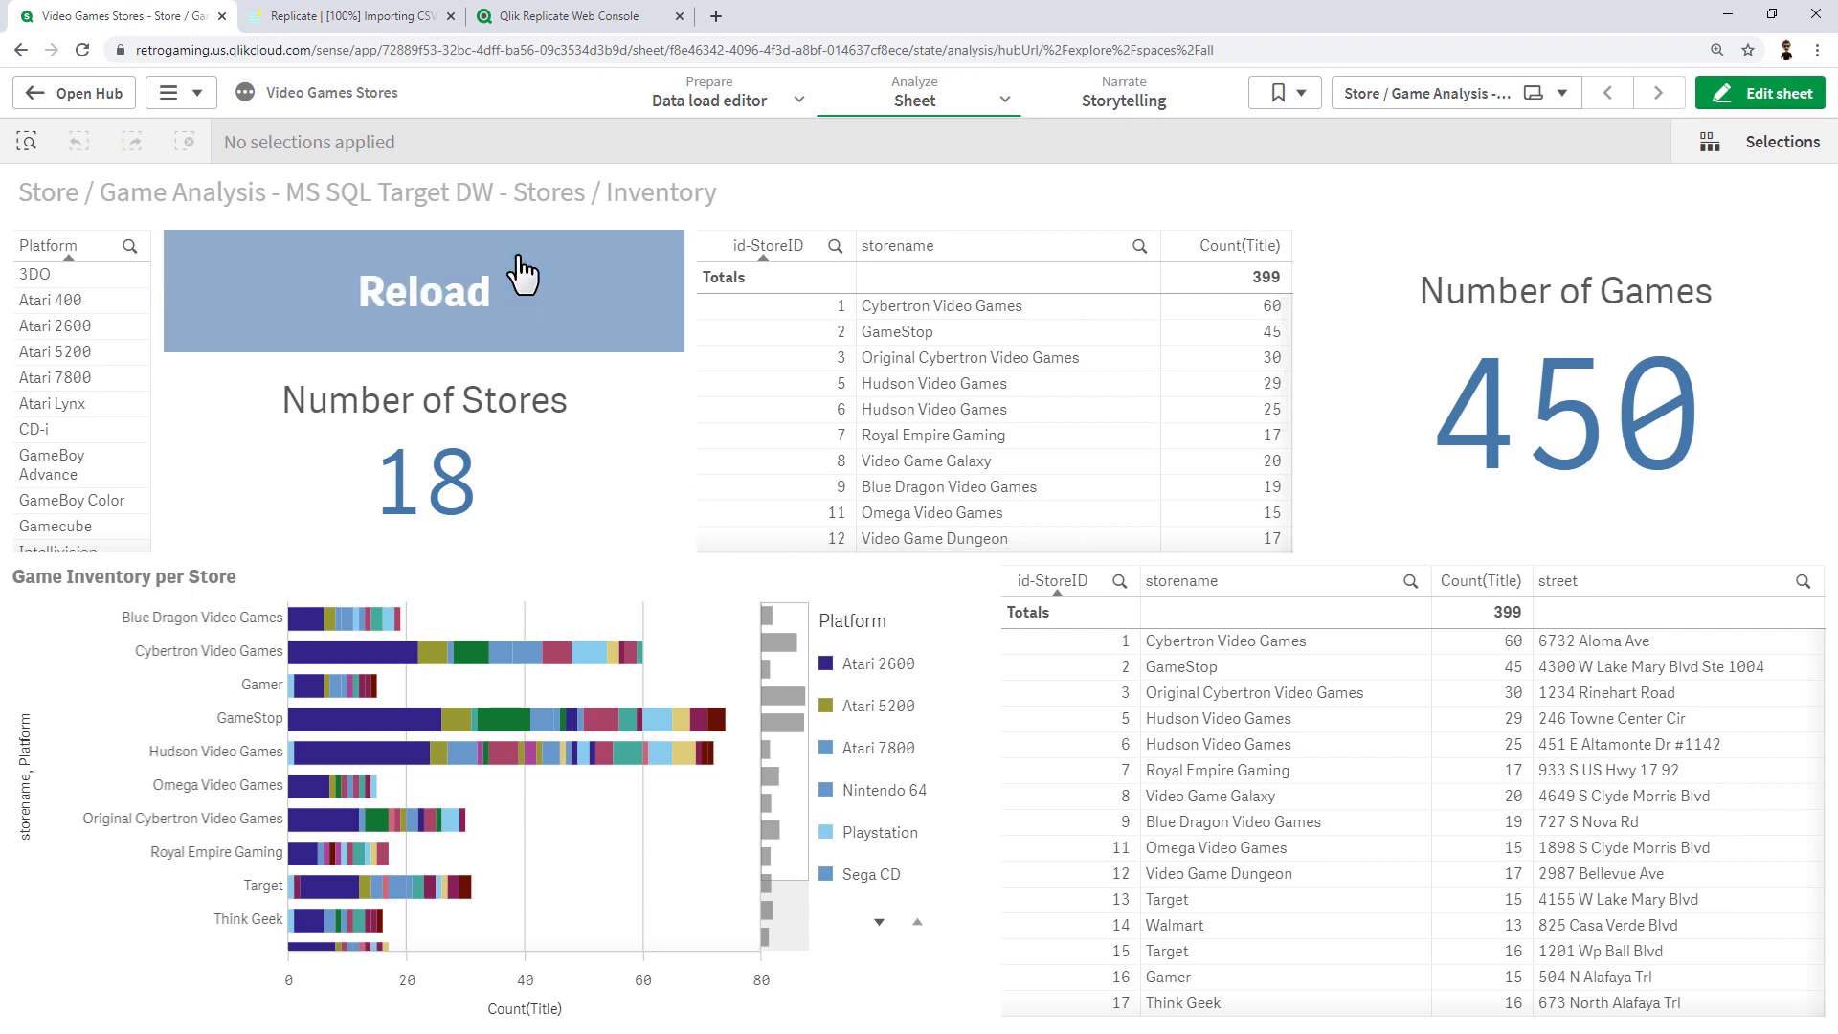